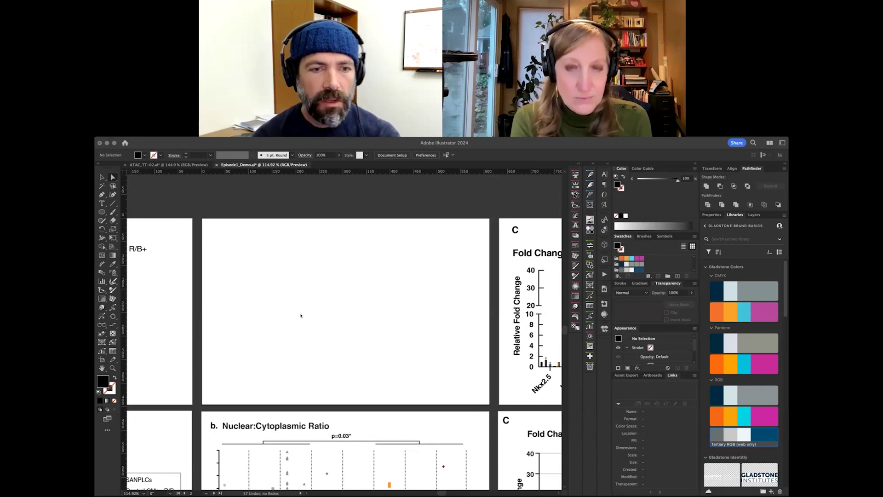
Switch to Creative Cloud and list all Stock & Marketplace plugins filtered to Illustrator.
key(super+Tab)
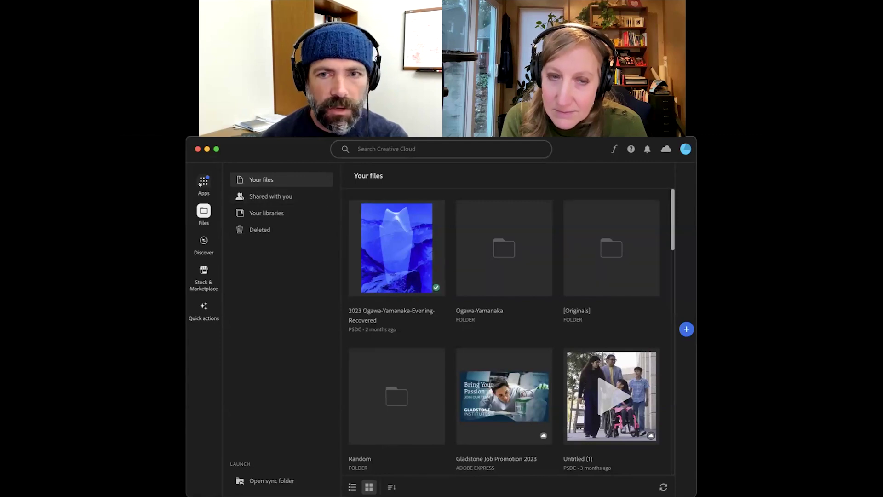
click(200, 270)
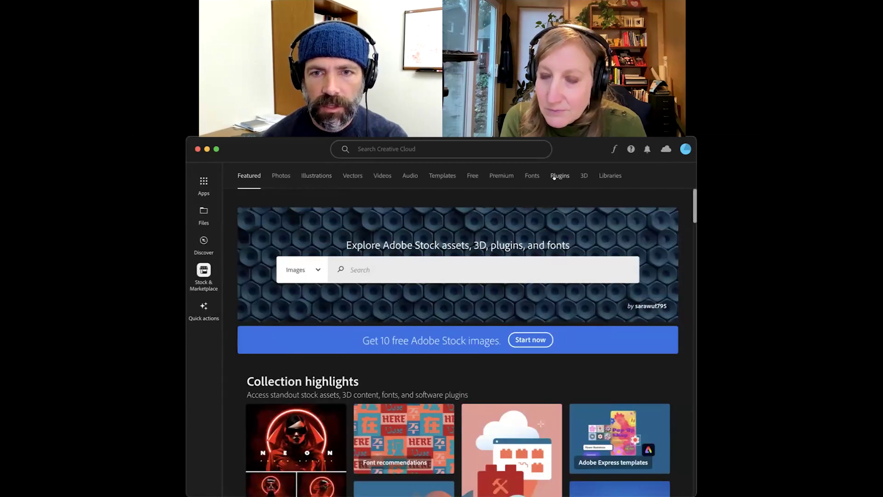
click(556, 177)
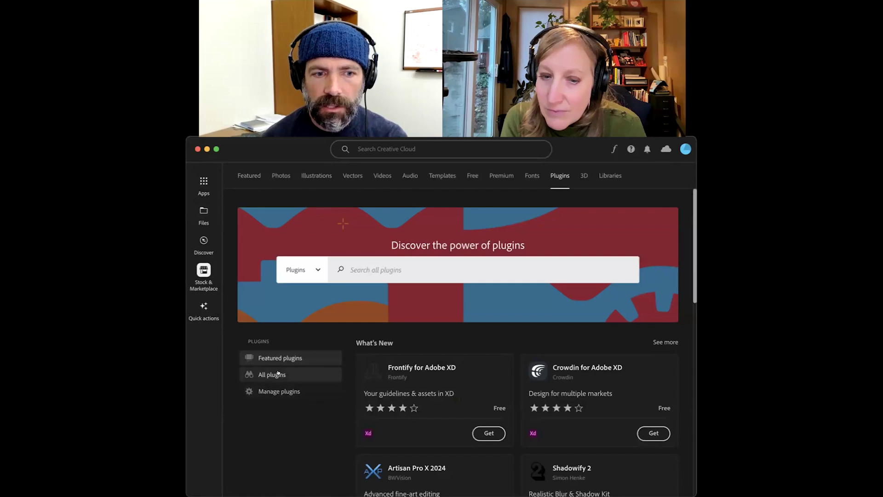
click(278, 373)
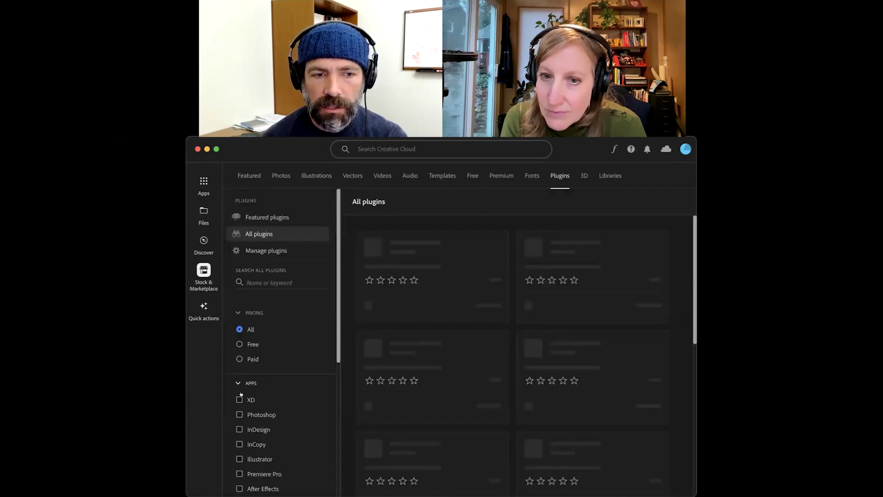
scroll(241, 394, down, 5)
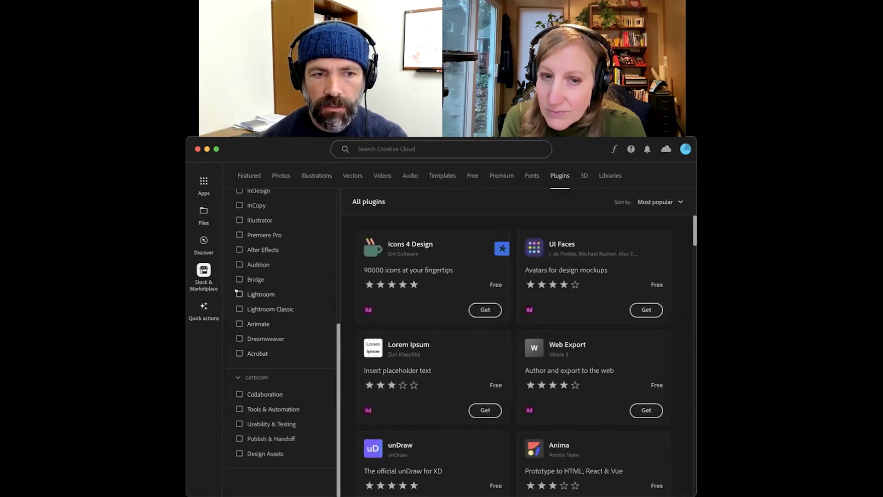
click(239, 220)
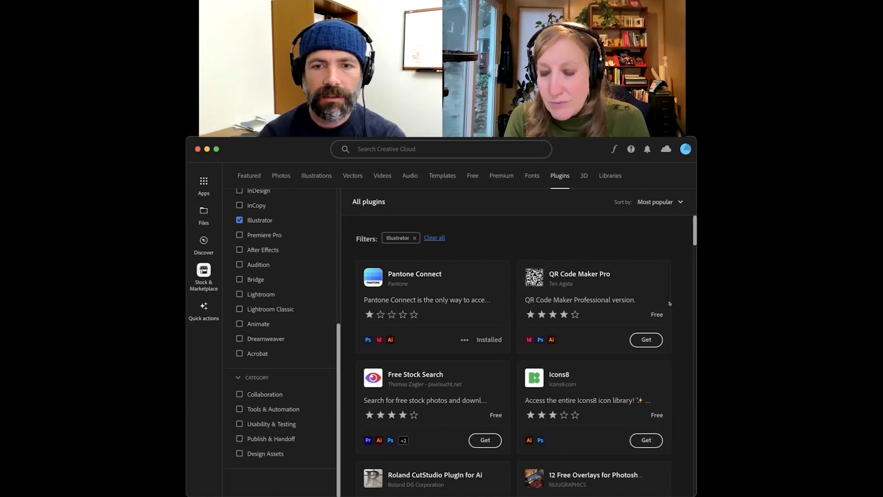
Browse the Illustrator plugin list, examining plugin names, descriptions, ratings and prices.
scroll(669, 303, down, 3)
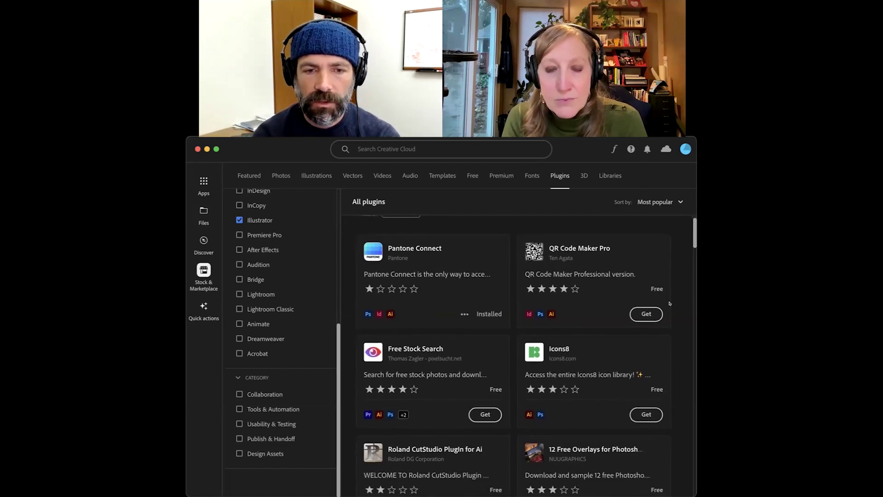
scroll(669, 303, down, 3)
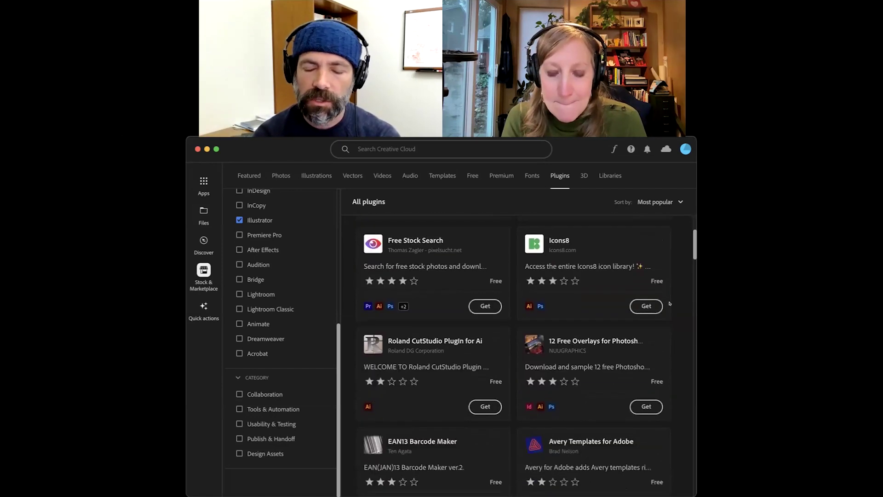
scroll(669, 303, down, 1)
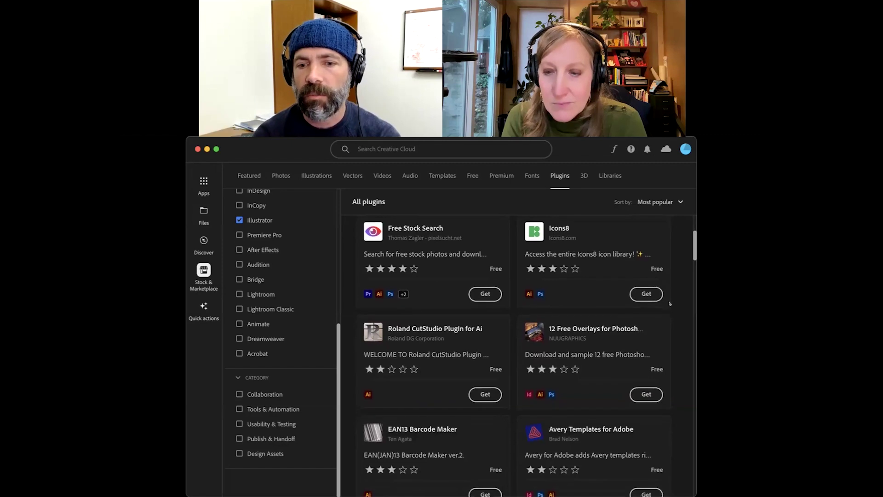
scroll(675, 310, down, 1)
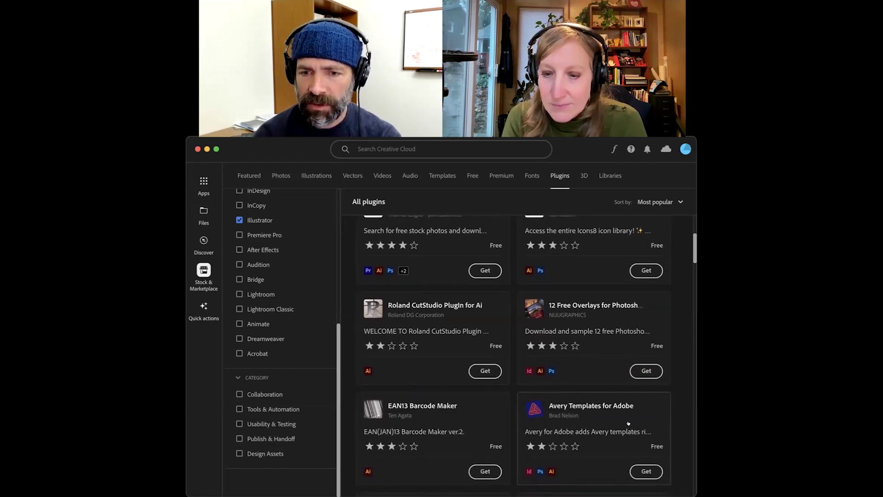
scroll(676, 391, up, 1)
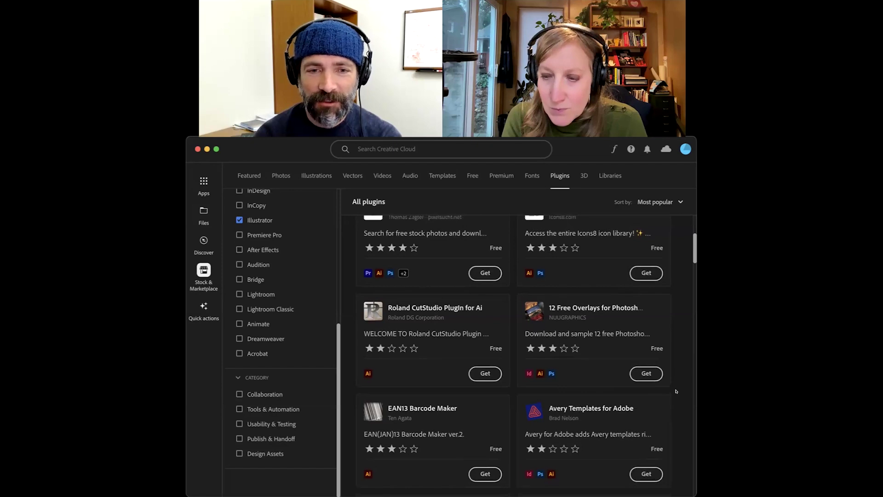
scroll(676, 391, up, 5)
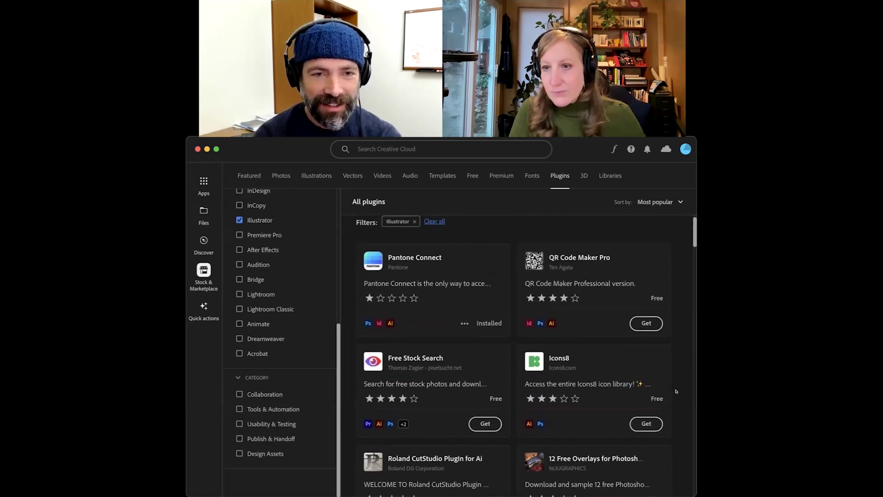
scroll(676, 392, up, 1)
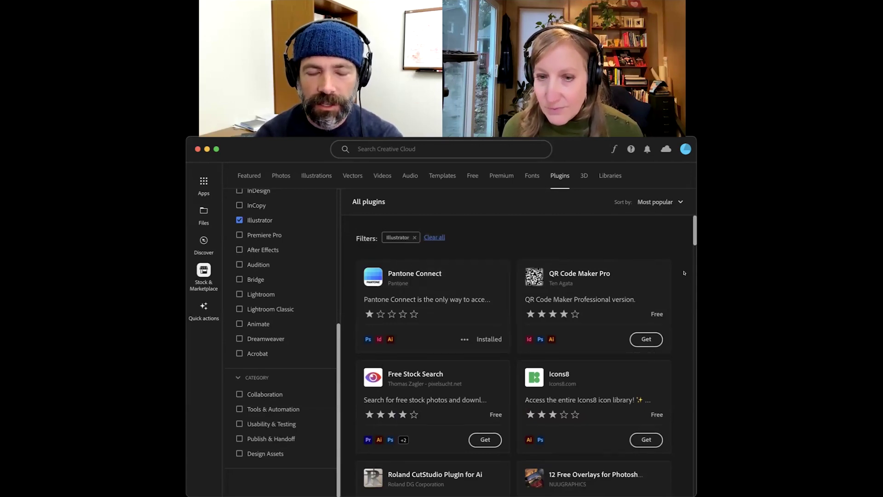
scroll(683, 272, down, 2)
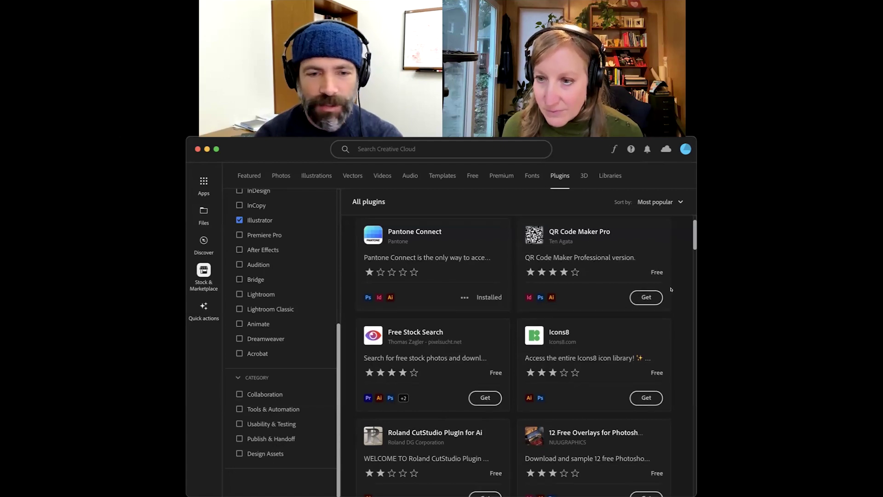
scroll(671, 289, down, 5)
scroll(671, 289, down, 4)
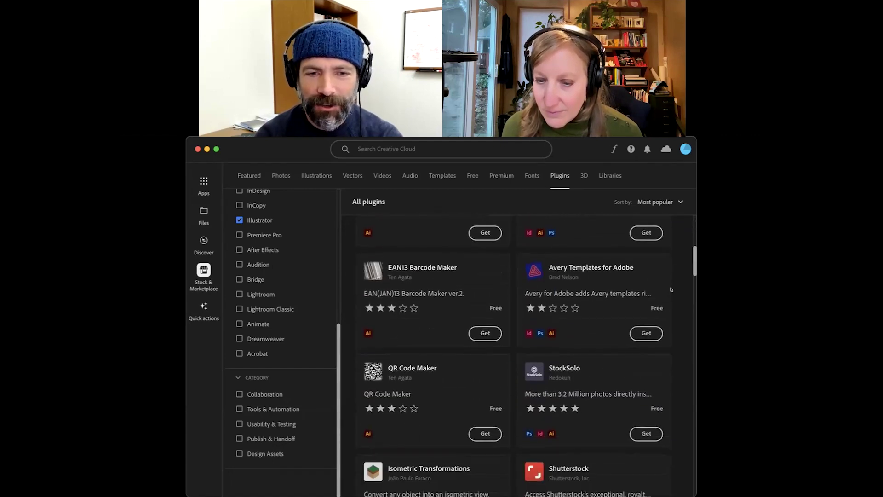
scroll(671, 289, down, 7)
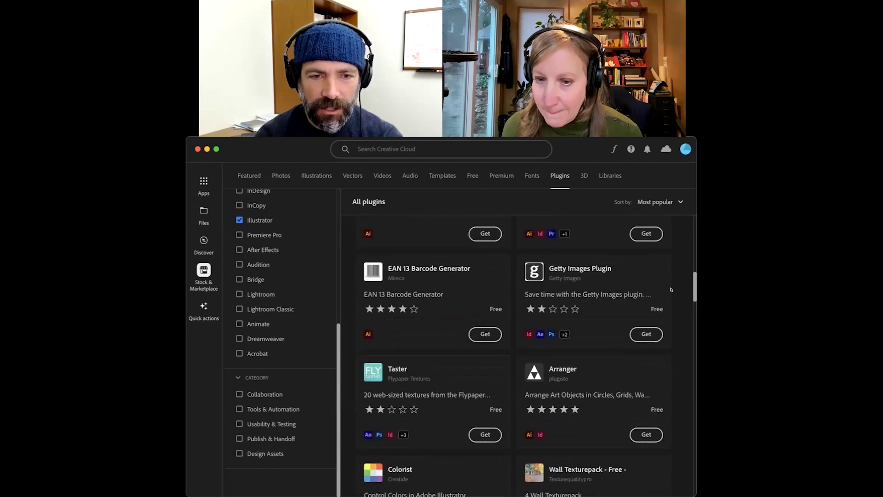
scroll(671, 290, down, 2)
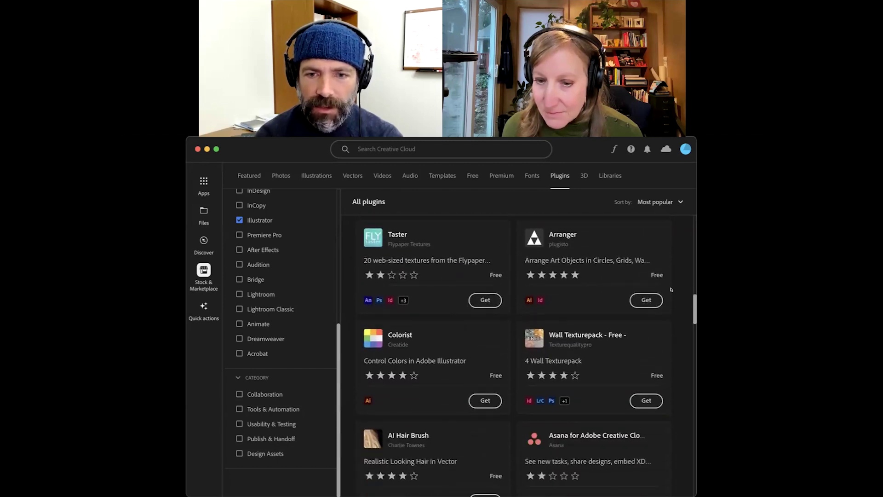
scroll(671, 289, down, 4)
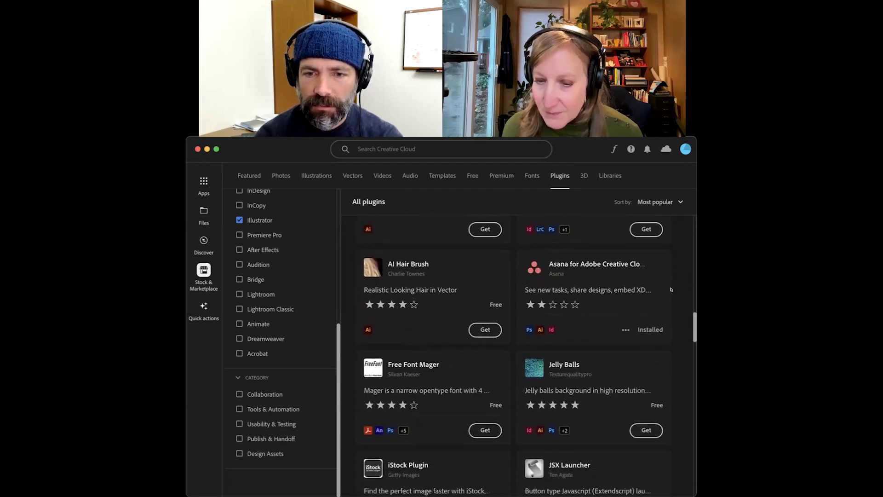
scroll(671, 289, down, 1)
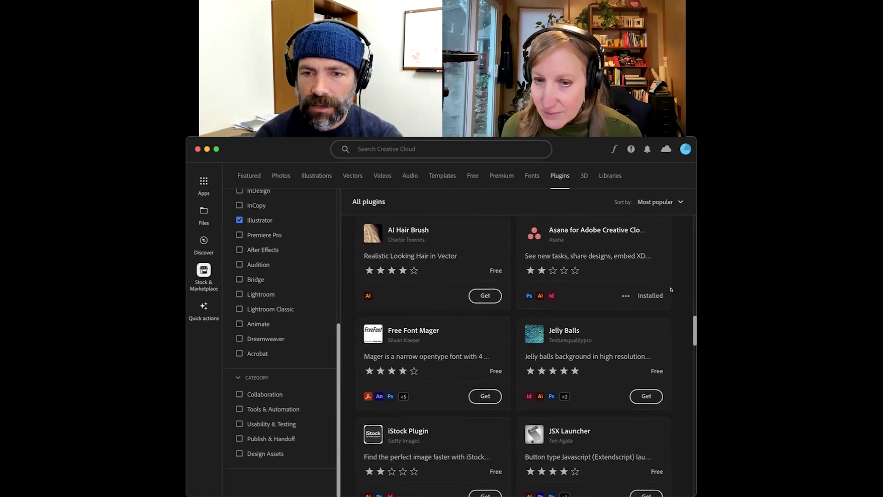
scroll(671, 289, down, 1)
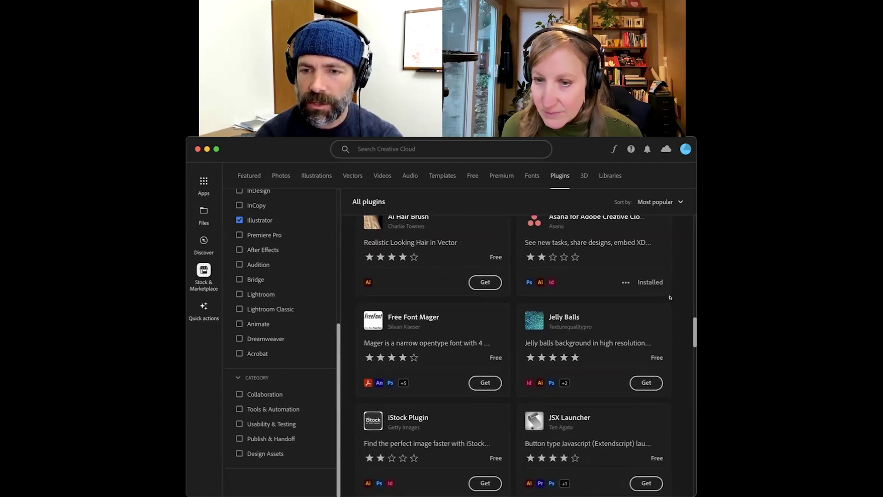
scroll(675, 317, down, 5)
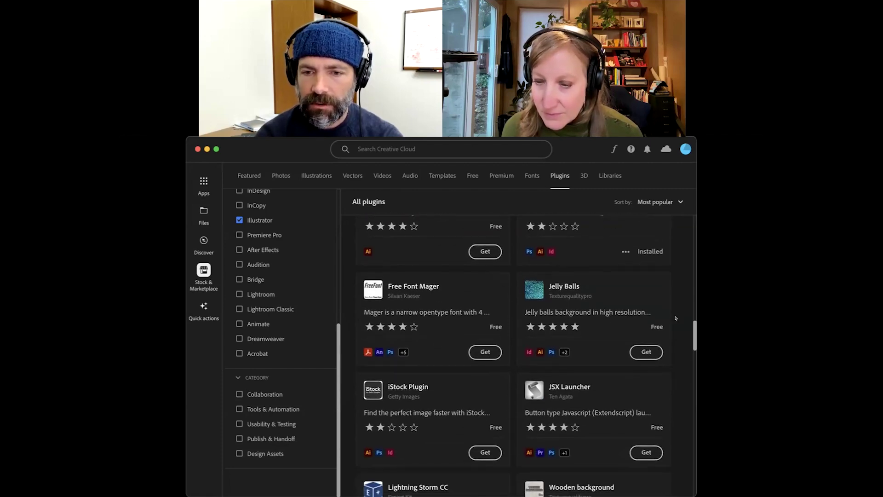
scroll(675, 318, down, 5)
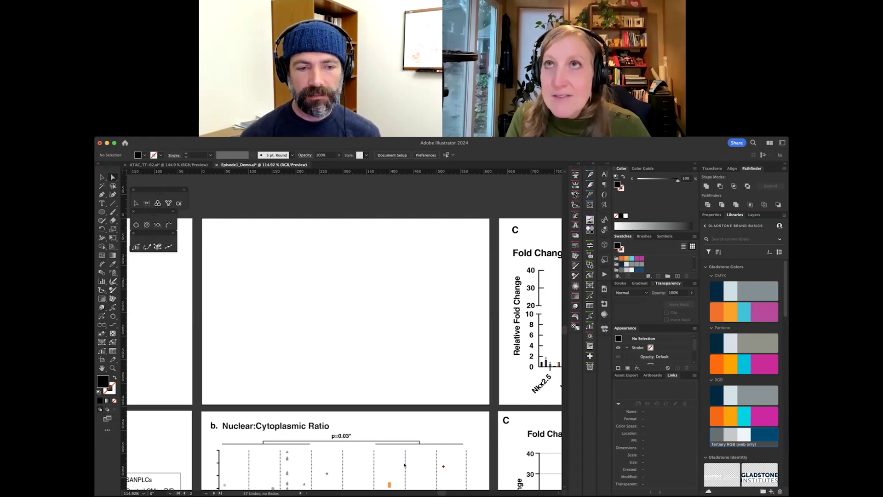
Go to the panel B norepinephrine line chart in Episode1_Demo.ai and open VectorFirstAid.
scroll(401, 302, left, 10)
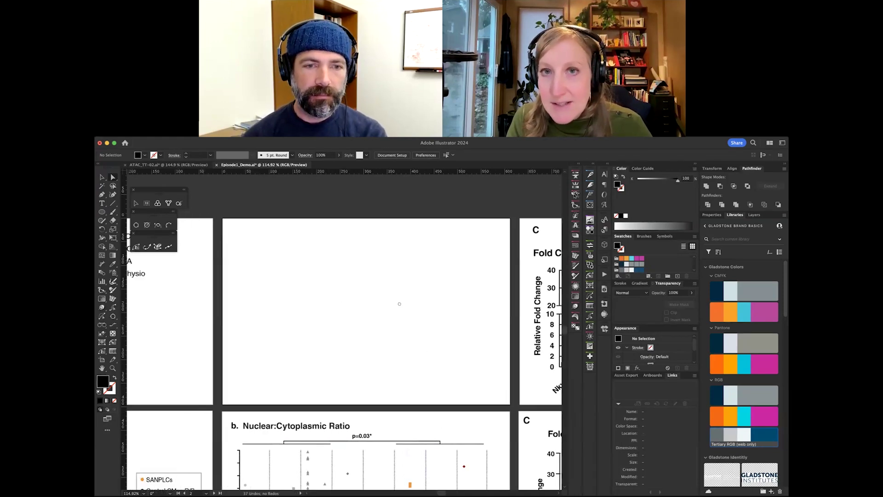
scroll(408, 302, up, 4)
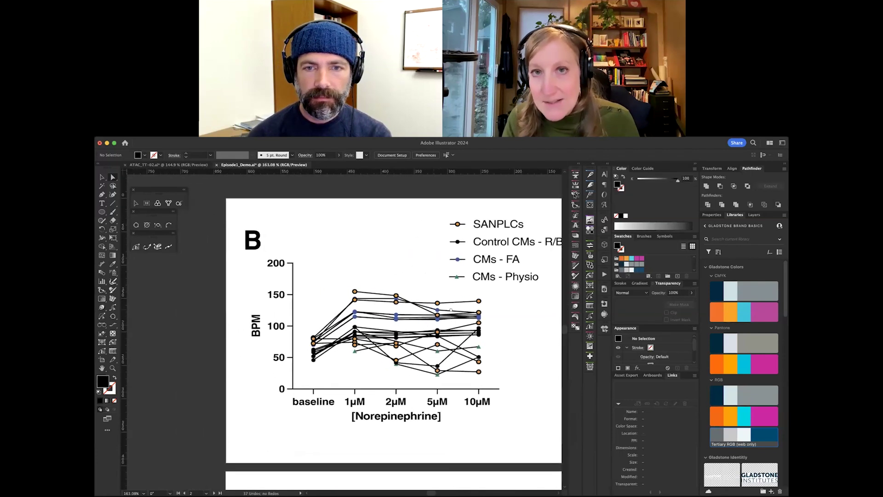
scroll(436, 307, right, 2)
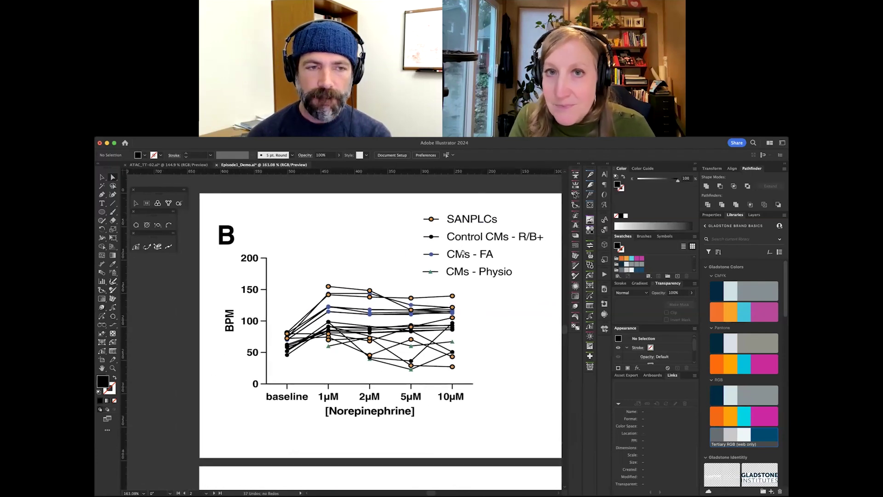
scroll(343, 277, down, 1)
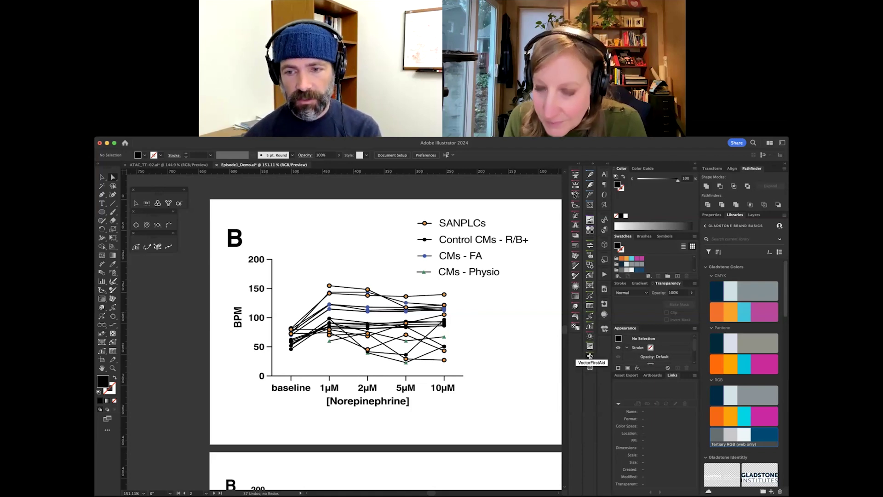
click(589, 355)
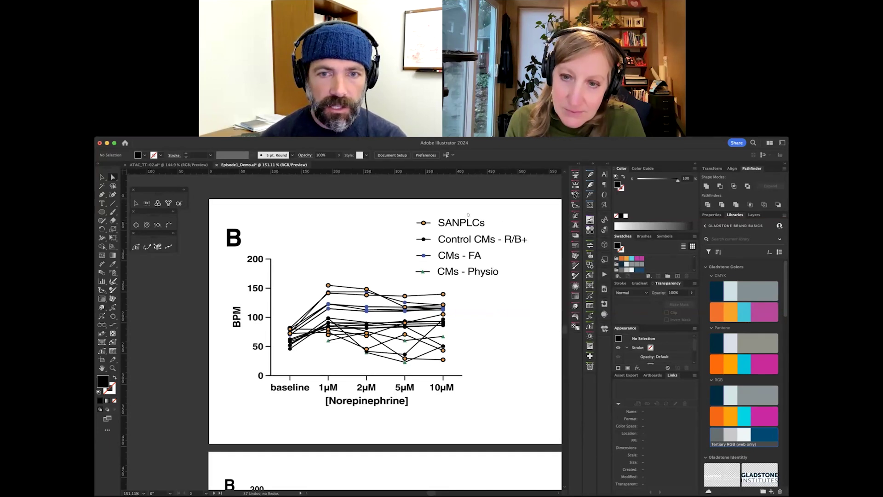
Select the entire panel B chart on the first artboard, check it for all issues with VectorFirstAid and fix all of them.
scroll(468, 215, up, 3)
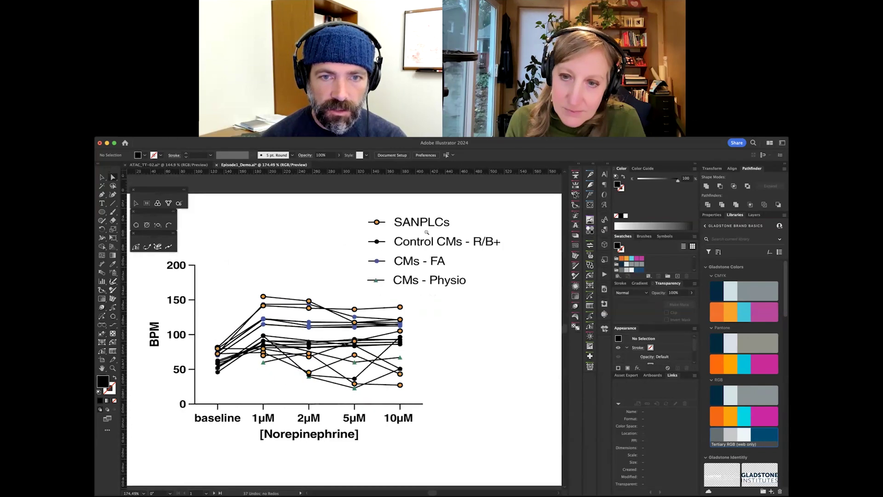
scroll(427, 232, down, 3)
drag(219, 221, 514, 405)
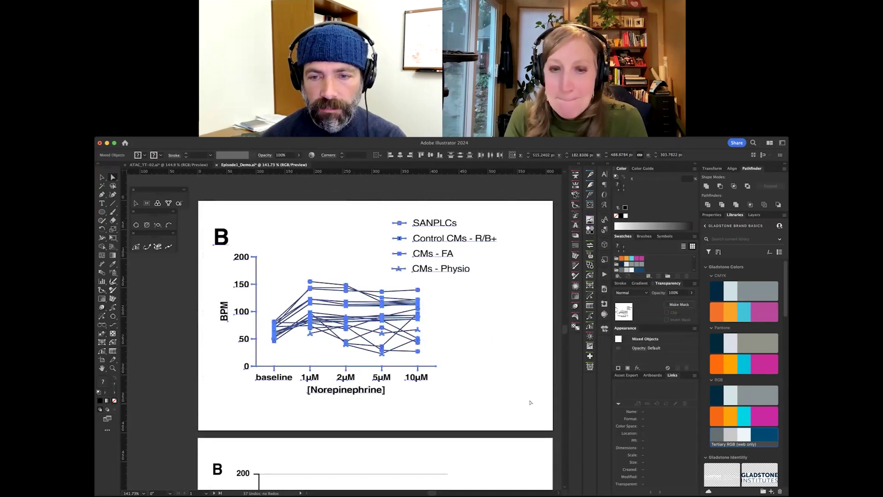
click(590, 355)
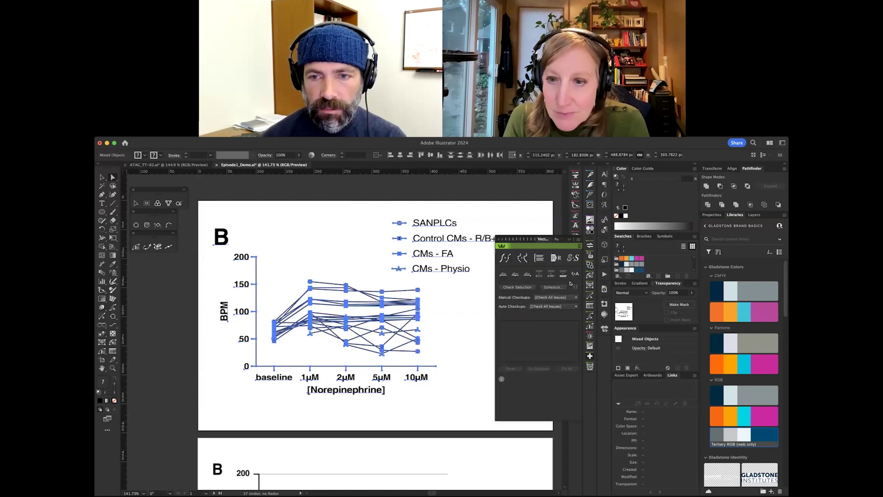
click(521, 288)
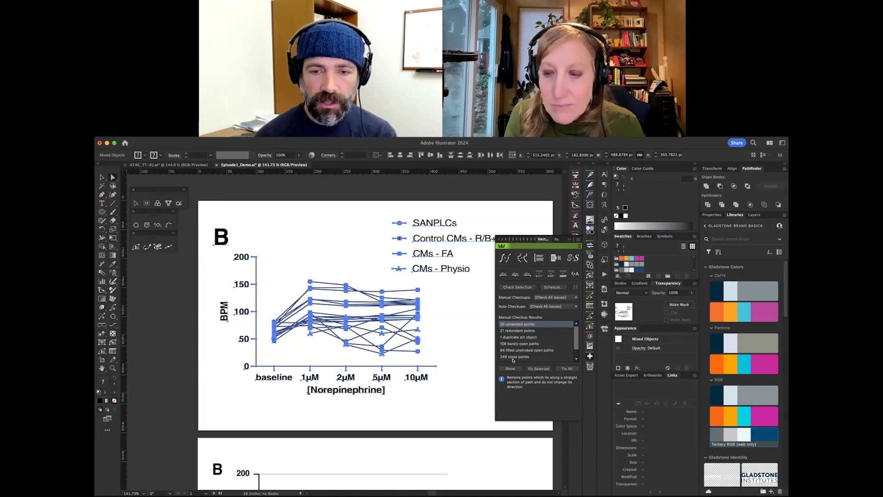
click(559, 368)
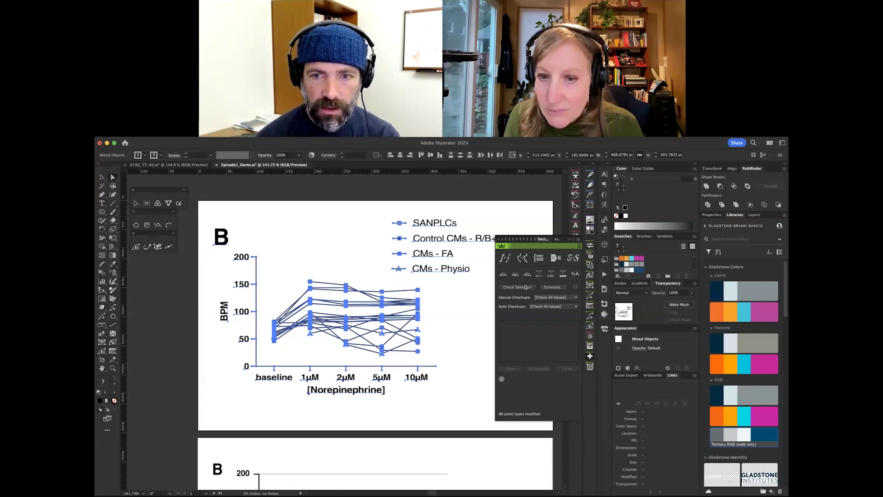
Recheck the chart selection with VectorFirstAid, fix all remaining issues and deselect the artwork.
click(525, 287)
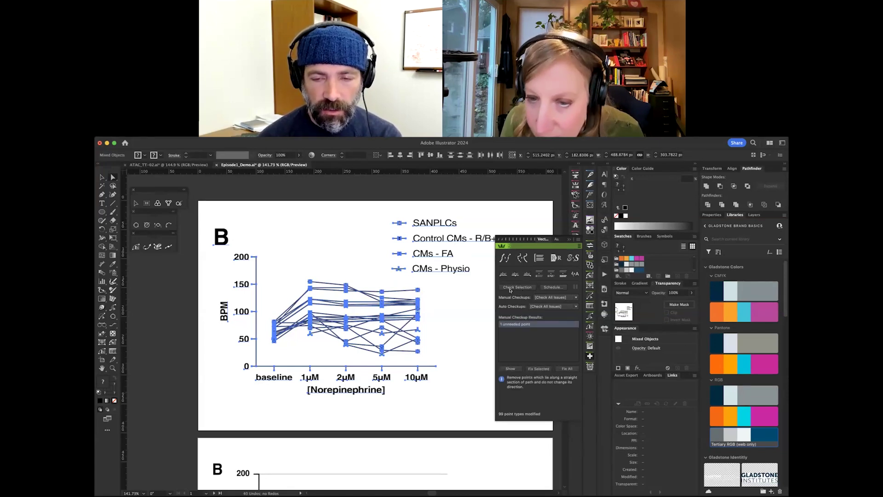
click(560, 369)
click(449, 401)
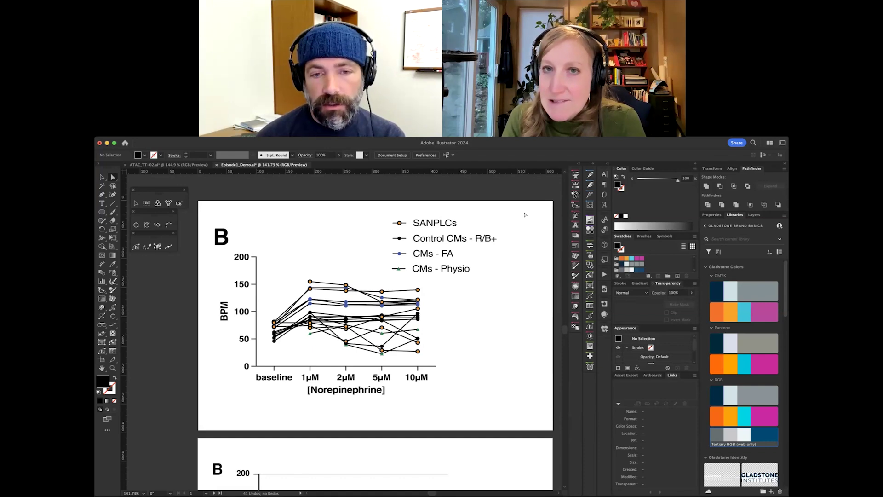
Move the panel letter B up and left into the upper-left corner of the first artboard.
click(411, 237)
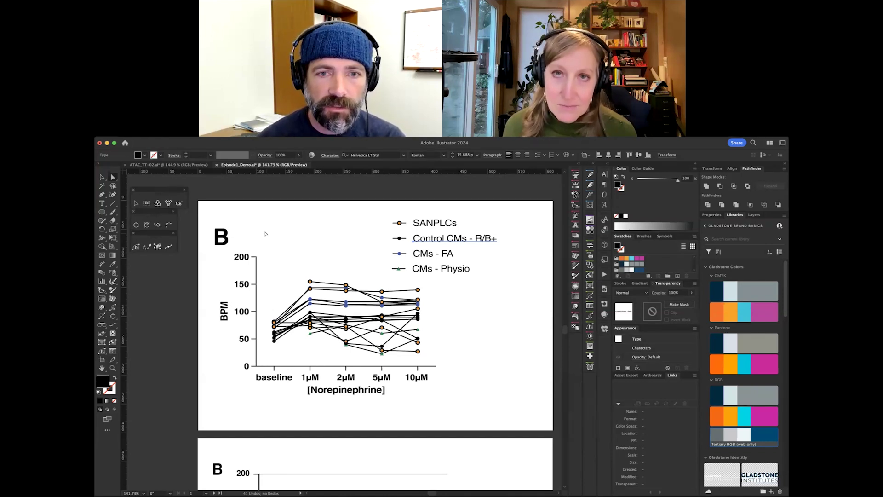
drag(206, 238, 203, 217)
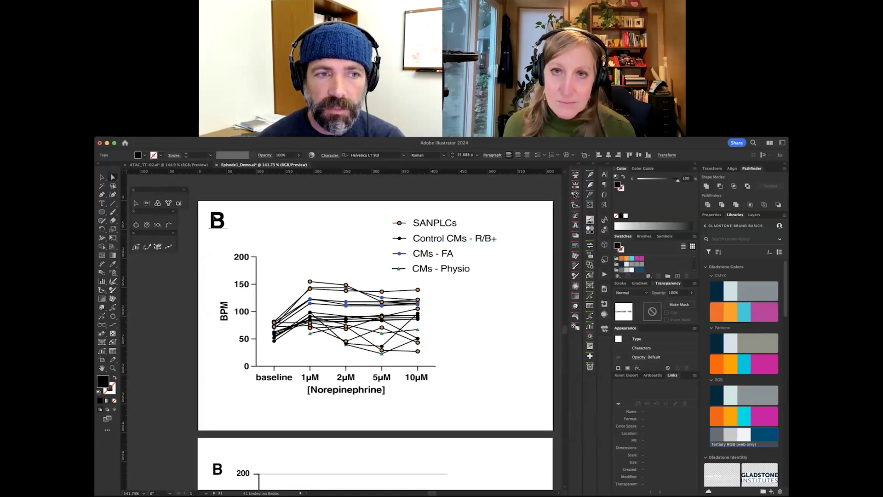
click(254, 222)
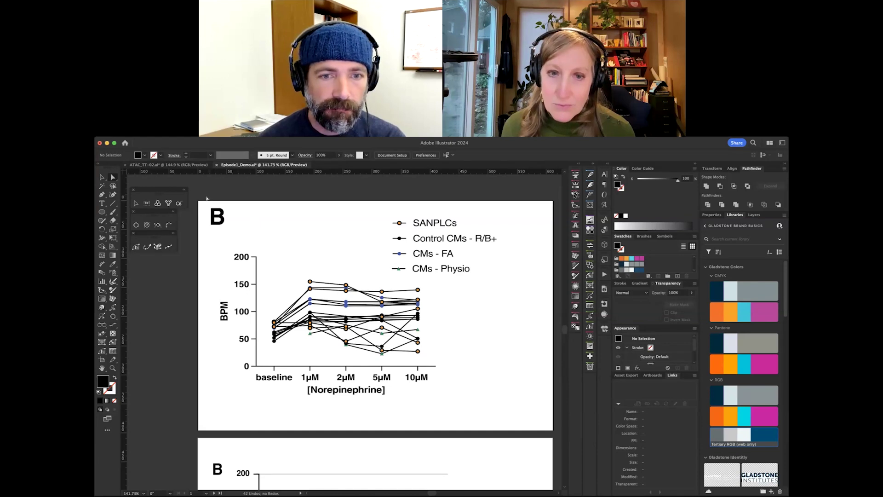
Select the entire panel B chart on the first artboard for VectorFirstAid.
drag(207, 199, 497, 416)
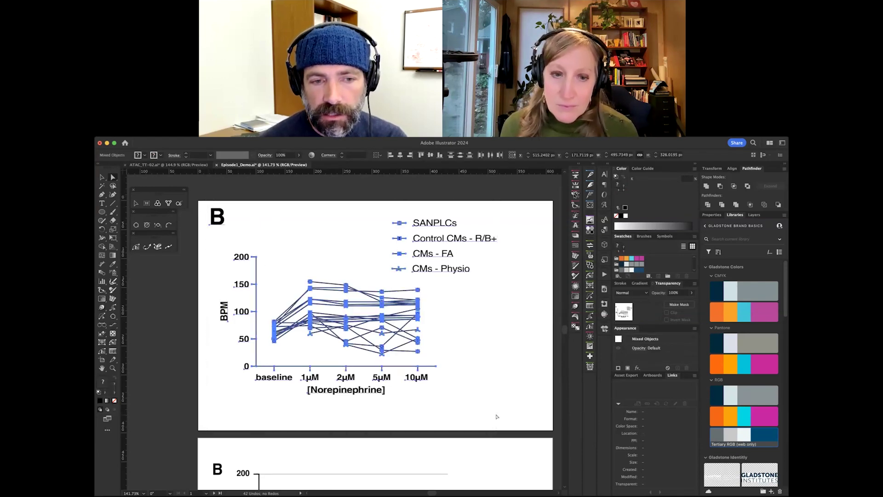
click(589, 356)
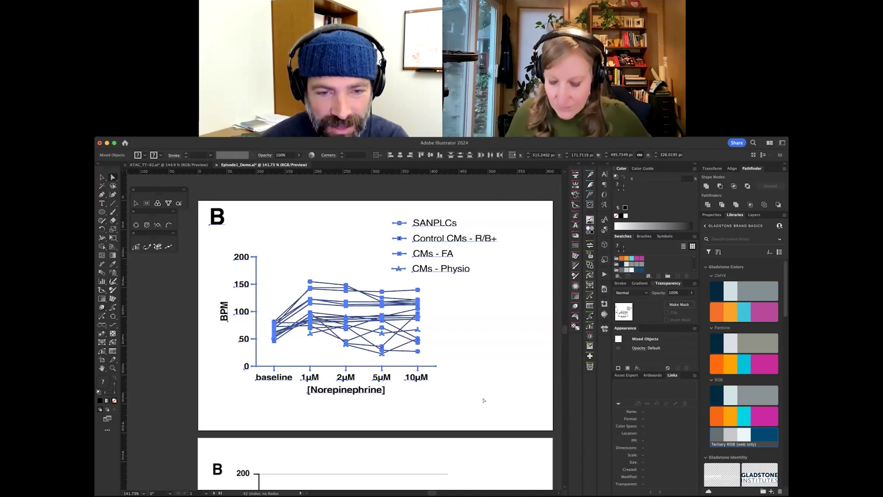
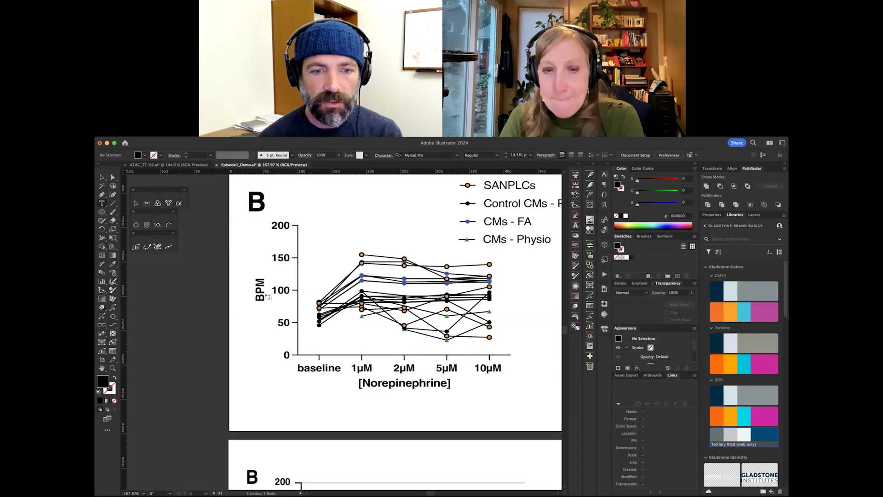
Inspect the [Norepinephrine] axis title and the 10µM axis label to check which characters are live text and which are outlined paths.
click(358, 379)
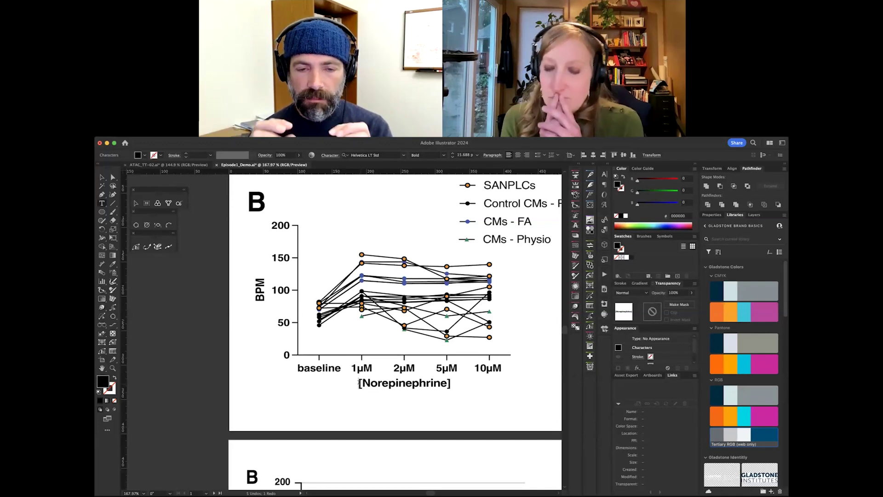
key(Escape)
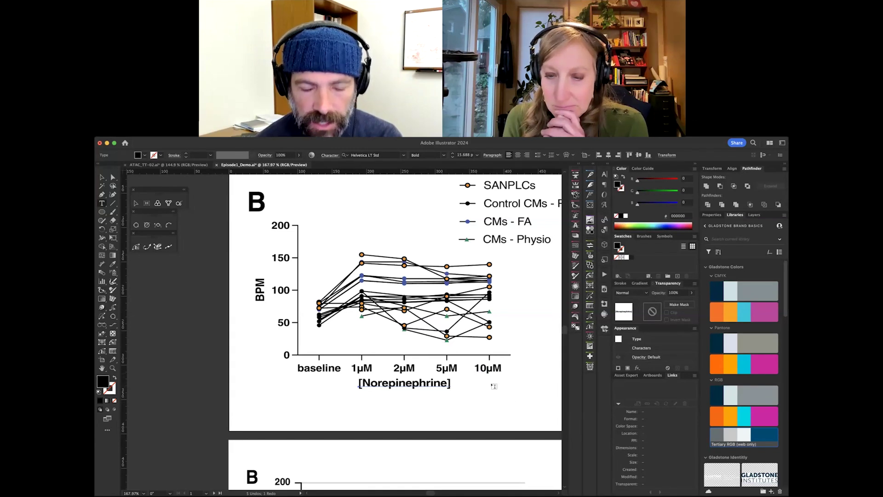
click(486, 367)
drag(485, 367, 513, 385)
scroll(512, 385, up, 5)
scroll(479, 366, down, 2)
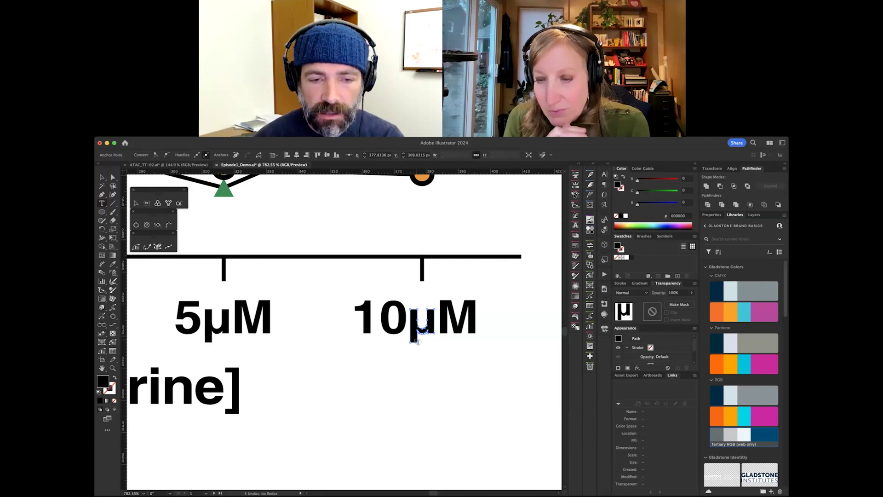
click(436, 348)
scroll(440, 354, down, 6)
scroll(441, 358, down, 3)
key(a)
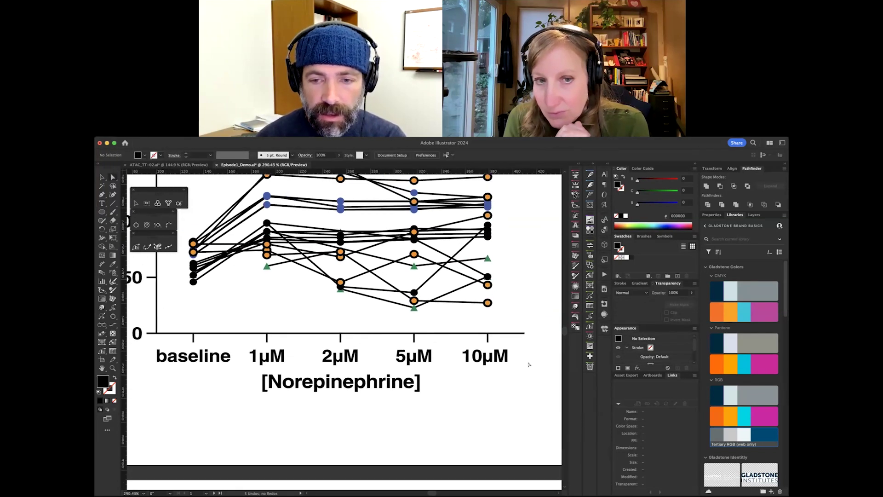
Select the whole outlined µ glyph in the 10µM axis label and try to recognize it with Retype (Beta).
click(488, 361)
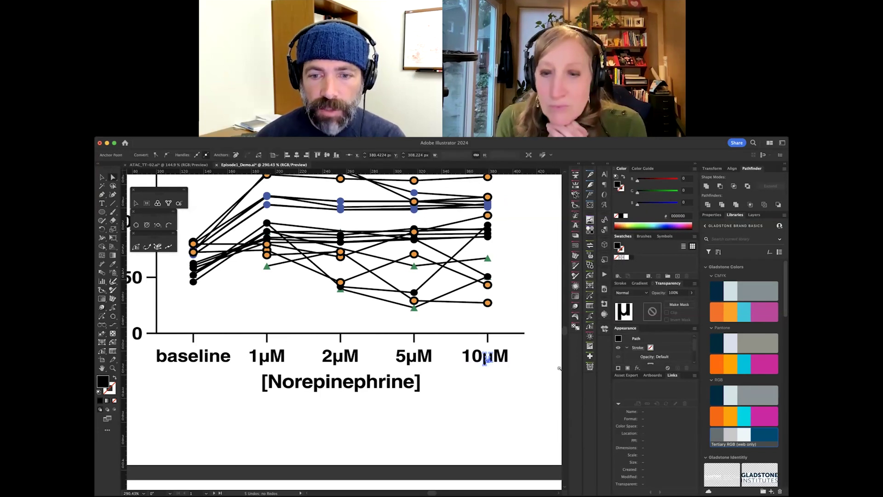
scroll(559, 368, up, 5)
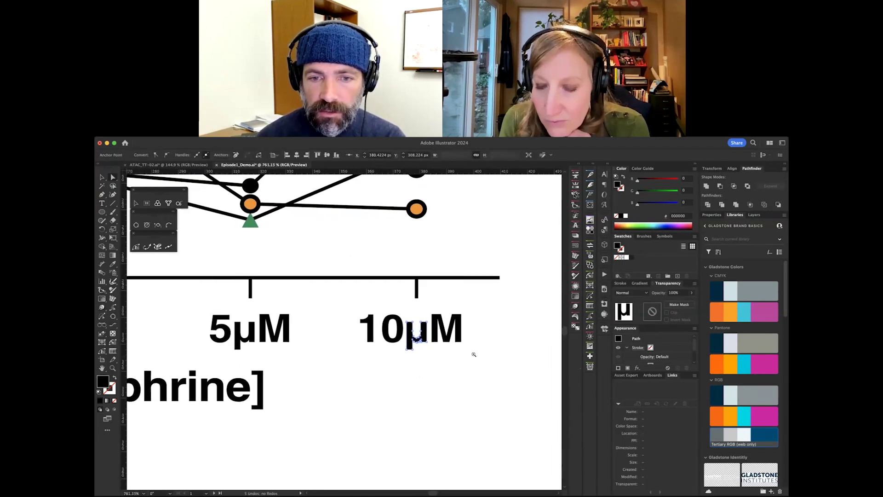
scroll(474, 354, up, 1)
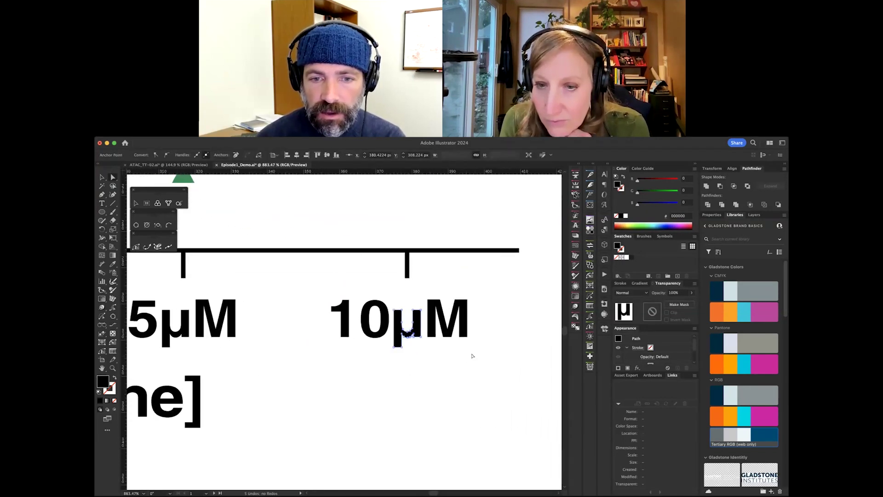
click(396, 326)
click(230, 139)
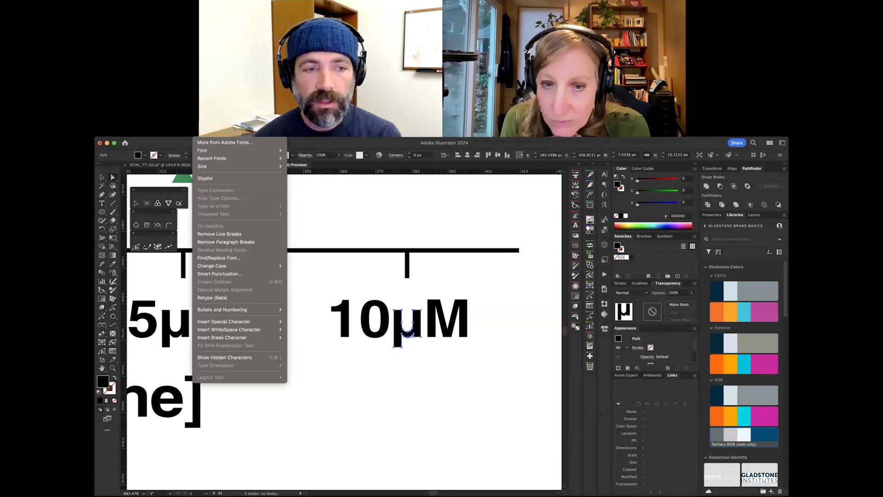
click(208, 297)
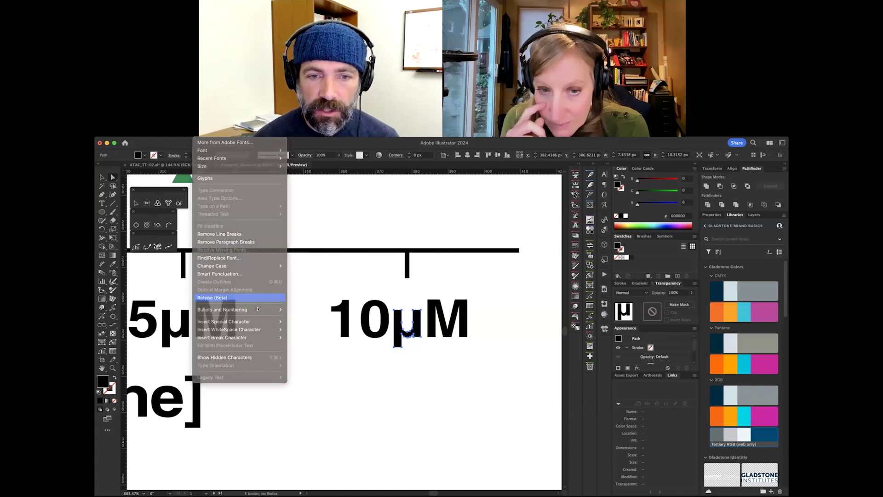
drag(535, 217, 532, 194)
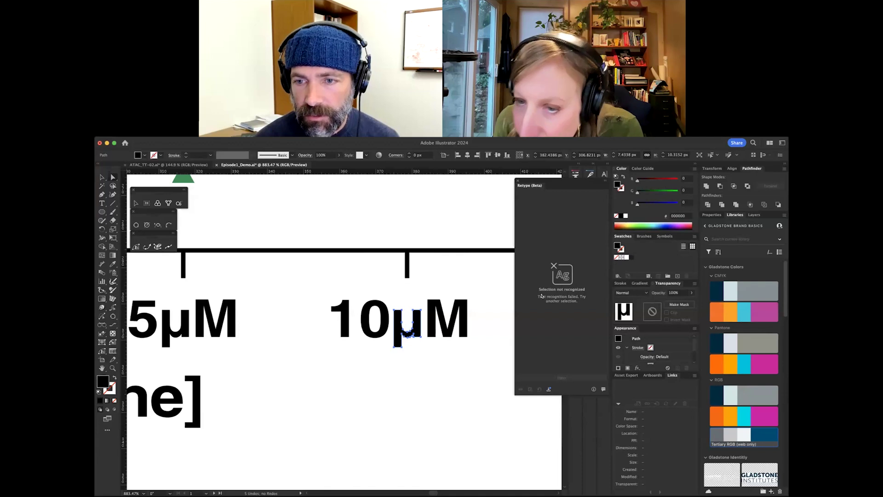
Download the Retype text-editing feature and close the Retype (Beta) window.
click(548, 389)
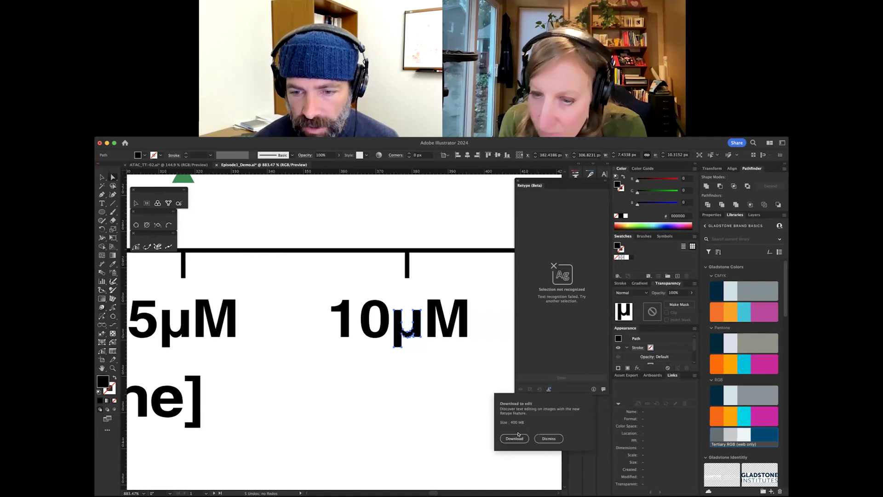
key(Return)
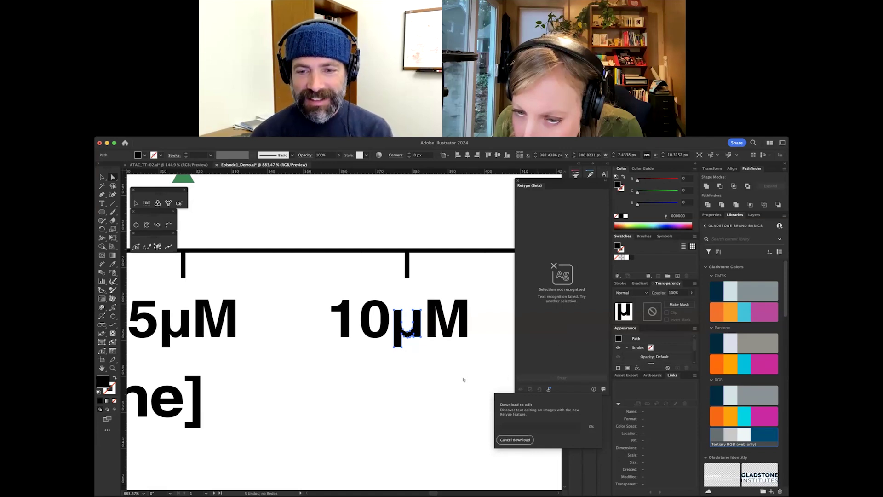
click(536, 359)
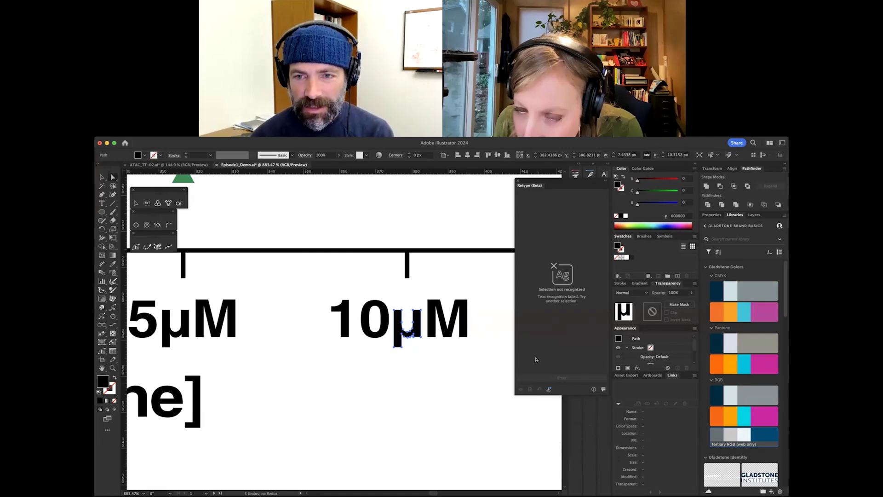
click(518, 182)
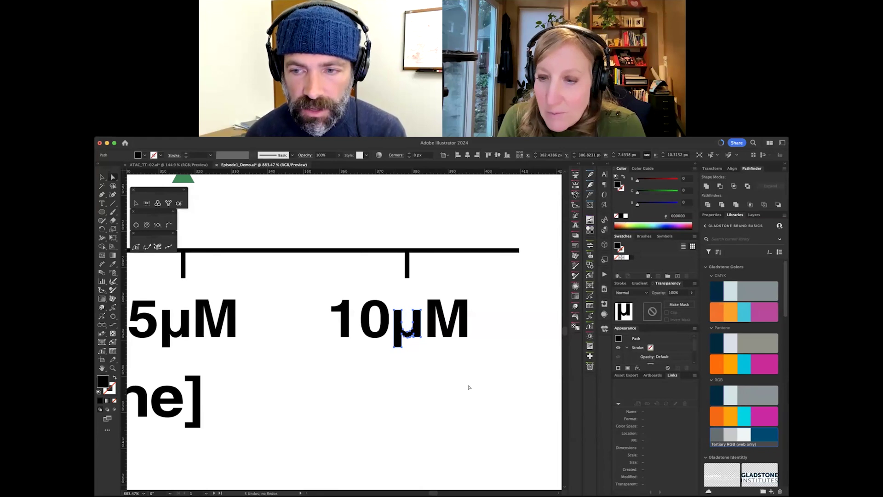
Convert the outlined µ in the 10µM axis label to editable text with VectorFirstAid.
click(576, 325)
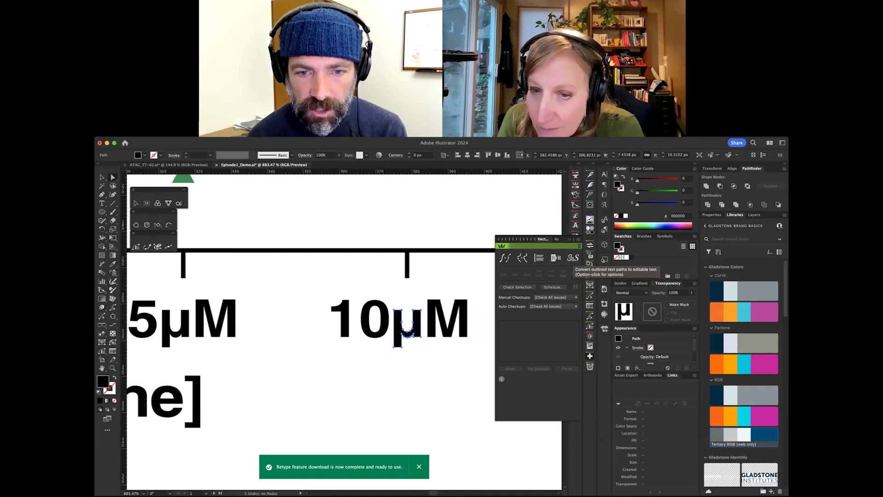
click(573, 258)
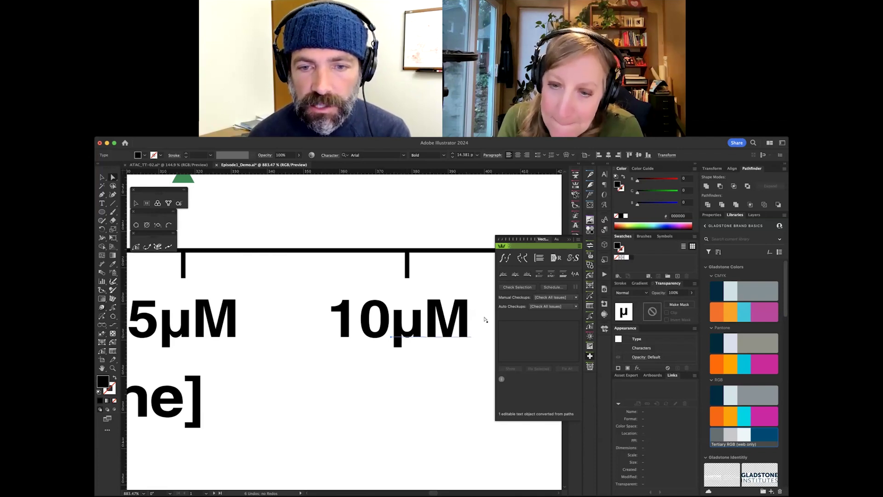
Select the outlined µ glyphs in the 5µM, 2µM and 1µM axis labels and convert them to editable text with VectorFirstAid.
scroll(479, 317, down, 3)
scroll(430, 324, down, 2)
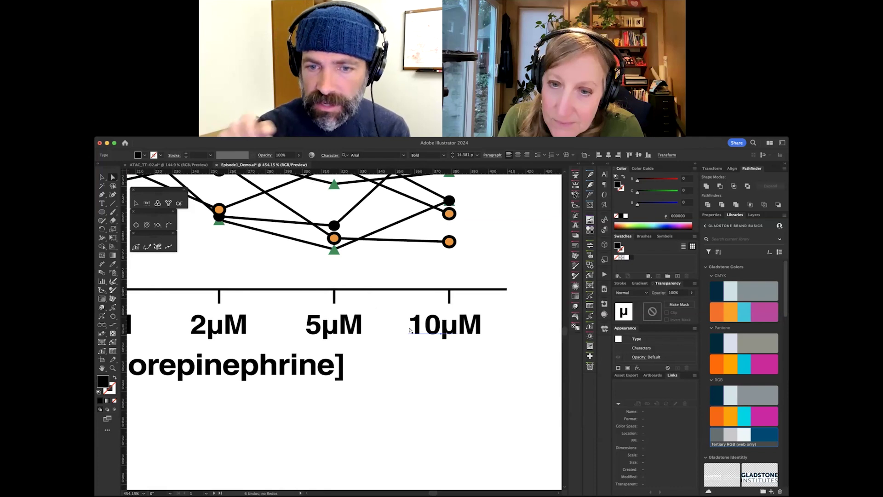
click(329, 337)
scroll(362, 336, left, 5)
shift+click(350, 327)
scroll(202, 331, left, 6)
shift+click(343, 328)
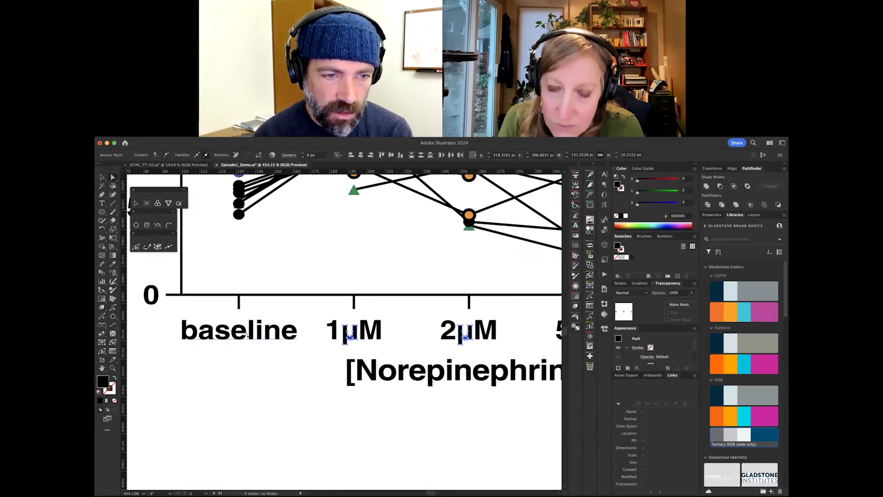
scroll(514, 337, right, 4)
scroll(514, 337, right, 1)
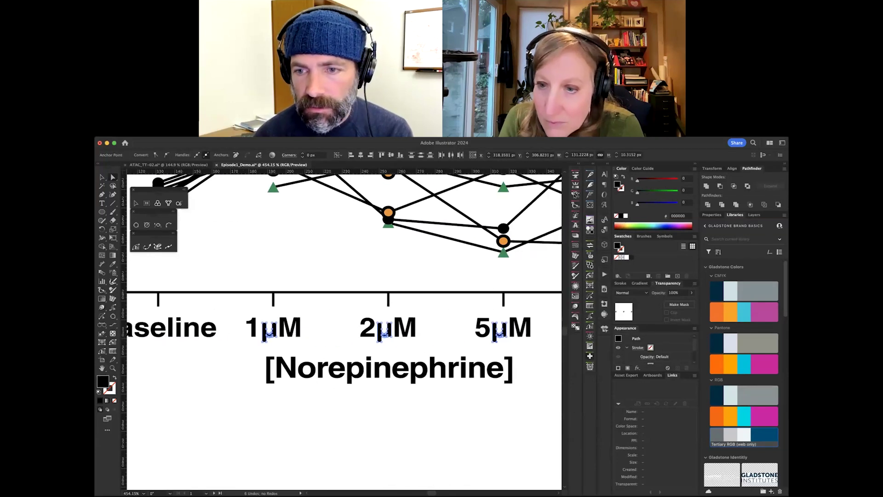
key(super+shift+t)
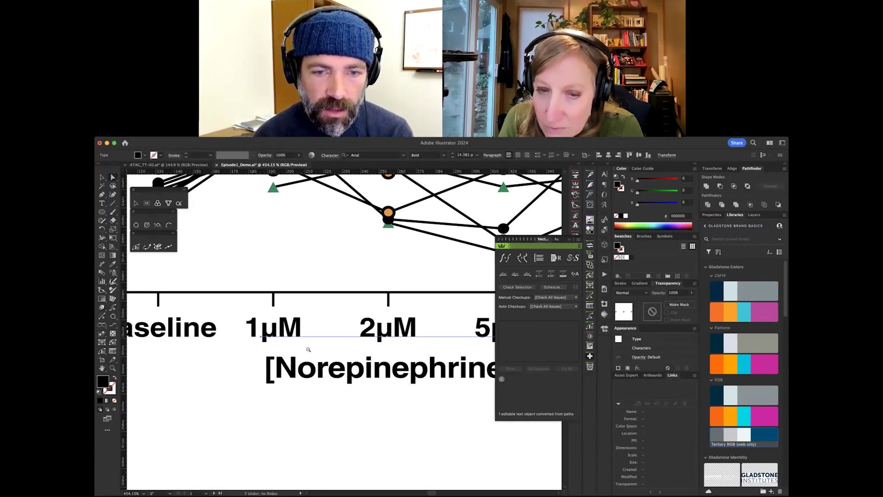
Break the single µ text object spanning the 1µM, 2µM and 5µM labels apart into separate glyphs with VectorFirstAid.
scroll(363, 348, down, 5)
drag(491, 342, 264, 344)
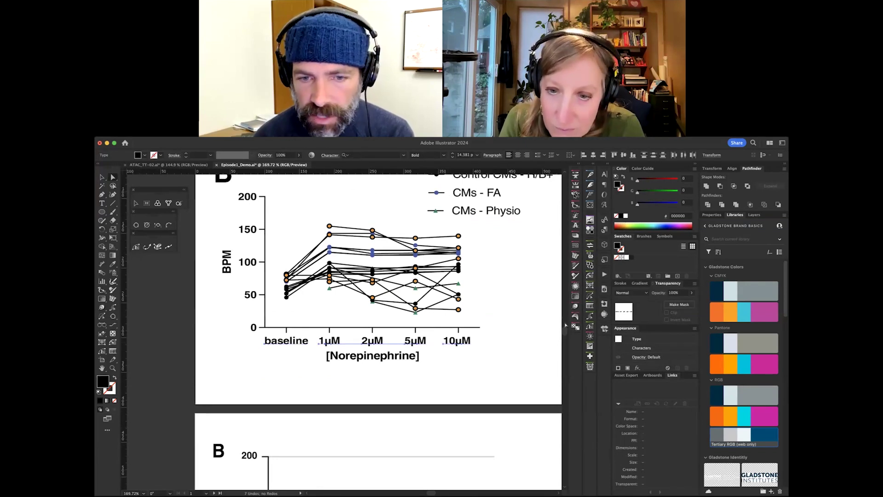
key(super+shift+a)
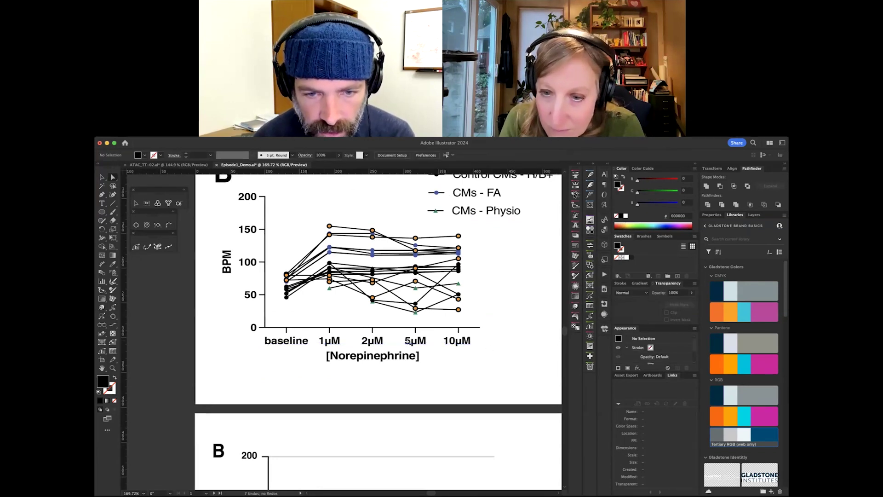
click(407, 342)
click(327, 345)
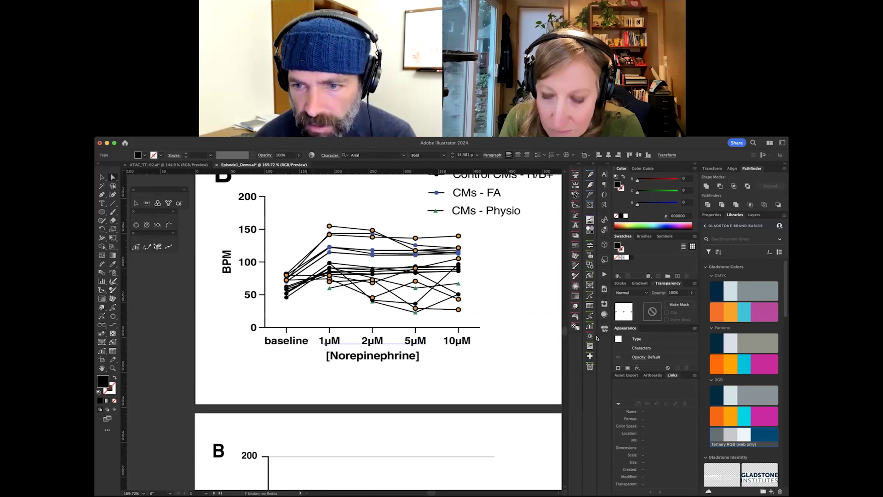
click(590, 354)
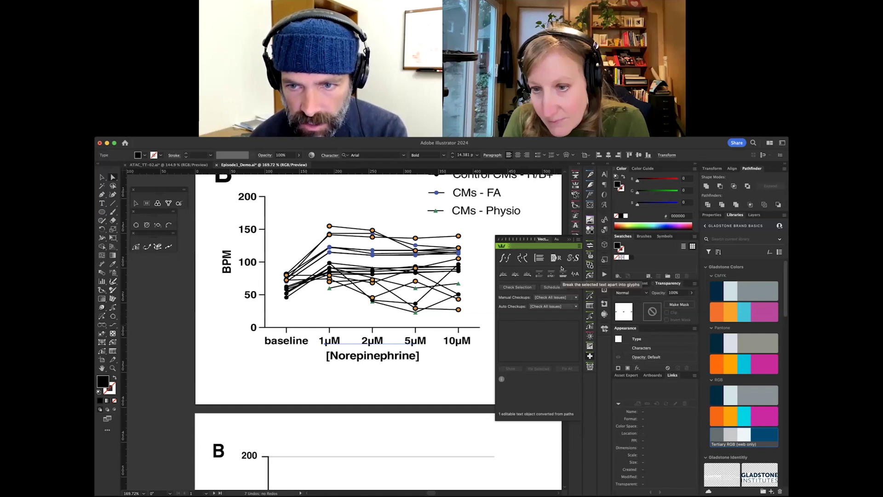
click(563, 274)
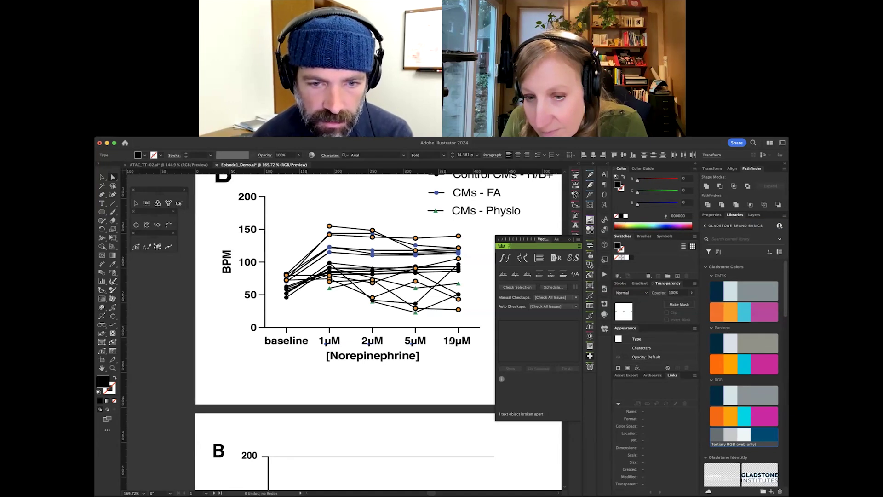
Select the separate text pieces of the 2µM axis label and delete them.
click(276, 348)
click(272, 346)
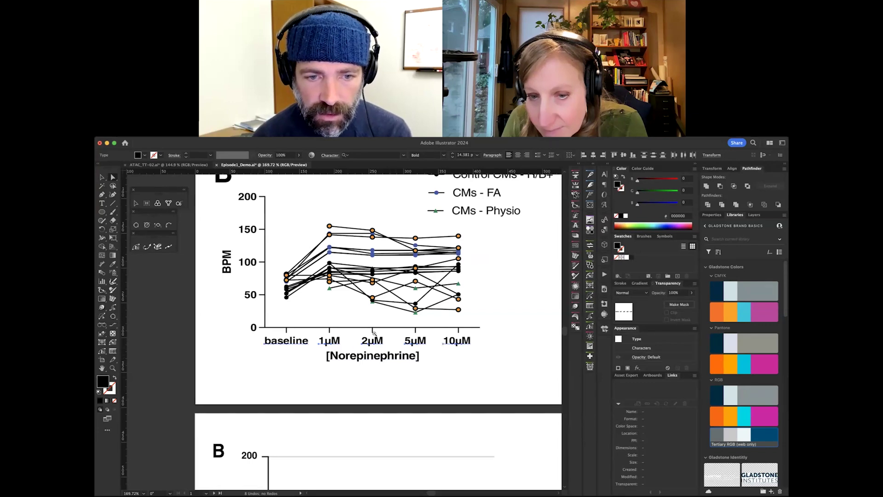
click(339, 378)
scroll(376, 335, up, 10)
click(305, 393)
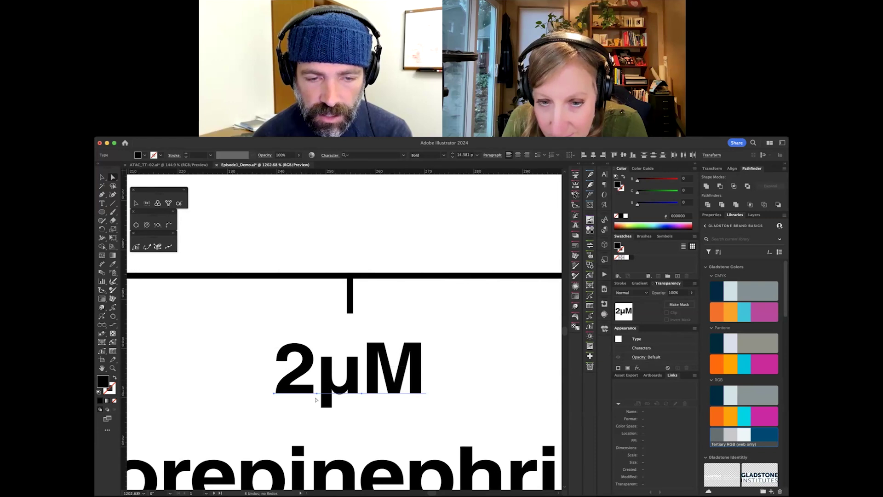
scroll(337, 379, down, 6)
click(394, 383)
key(Delete)
key(cmd+z)
key(Delete)
Try to place the deleted label as one text object reading μ2M under the middle tick of the x-axis.
key(t)
click(377, 381)
text(μ2M)
key(Escape)
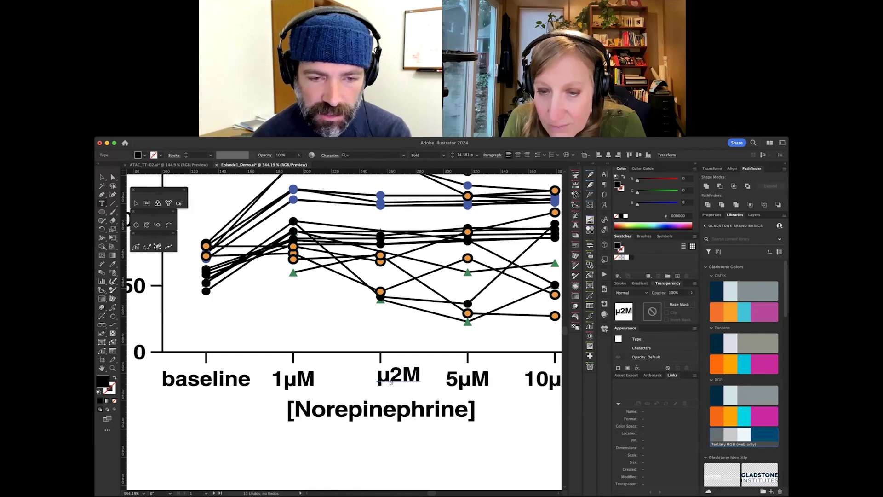
Undo the placement of the single μ2M text object.
key(super+z)
key(super+z)
key(super+z)
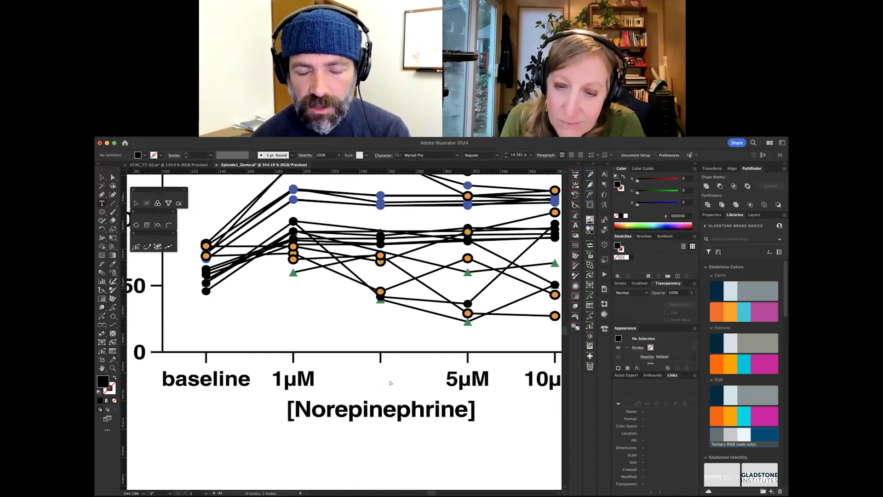
Undo the deletion of the 2µM axis label pieces.
click(420, 379)
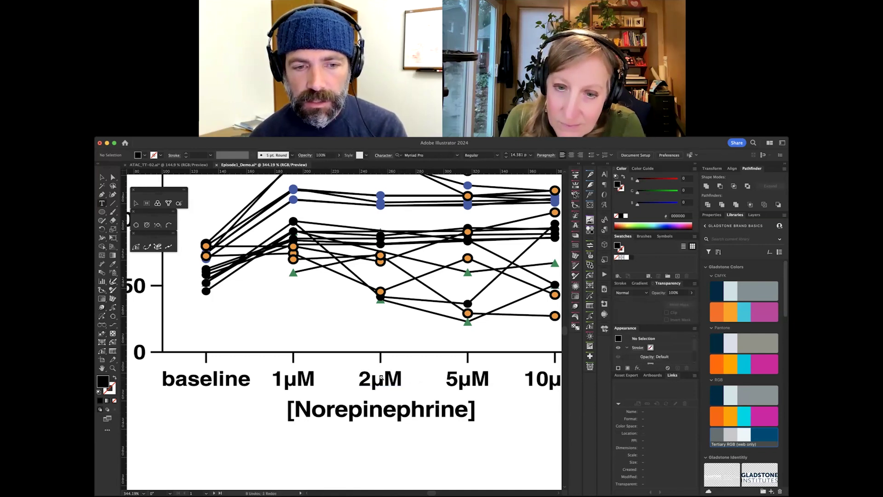
scroll(413, 375, down, 5)
drag(406, 368, 393, 363)
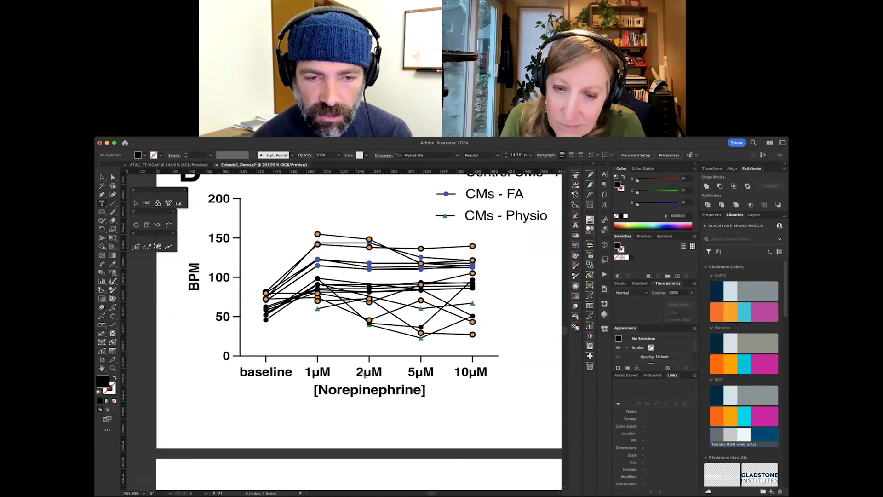
Combine all pieces of the x-axis tick labels into one point text object and break it apart into words with VectorFirstAid.
click(363, 376)
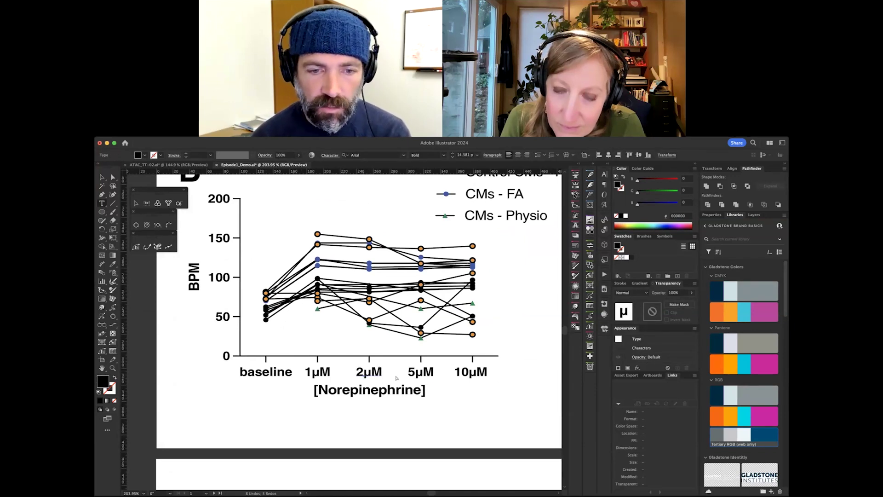
drag(525, 370, 240, 378)
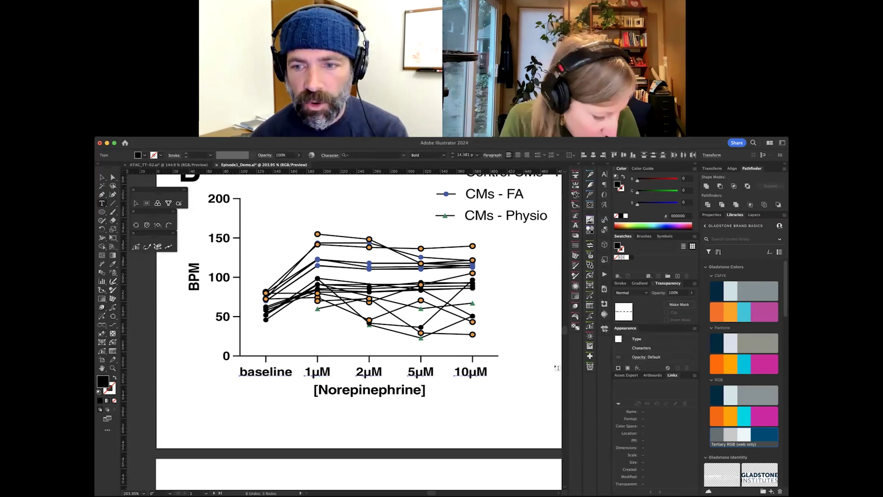
click(589, 355)
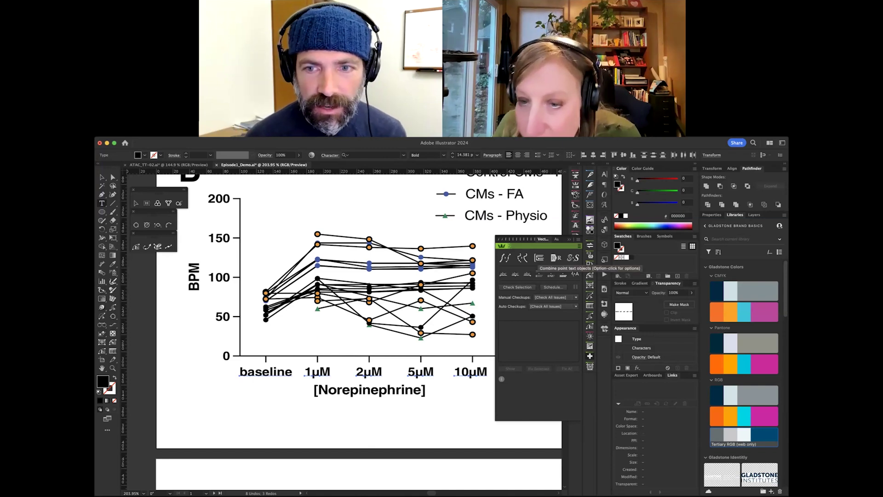
click(539, 258)
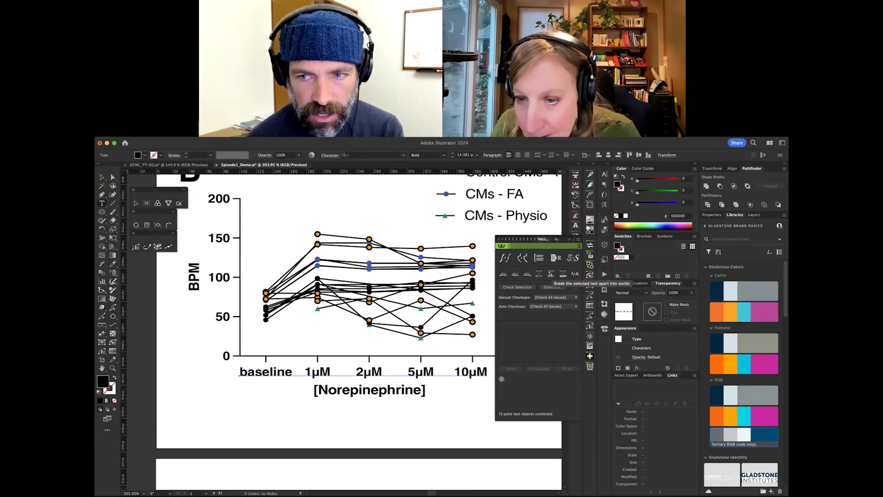
click(550, 274)
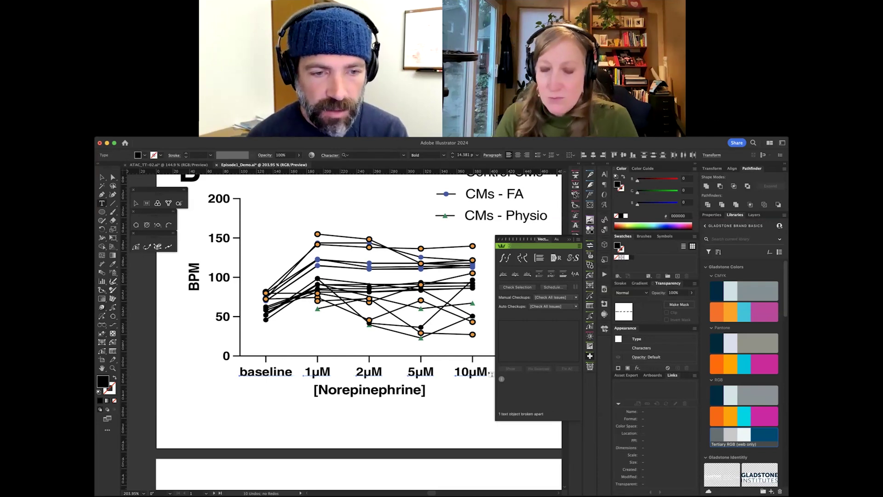
click(603, 177)
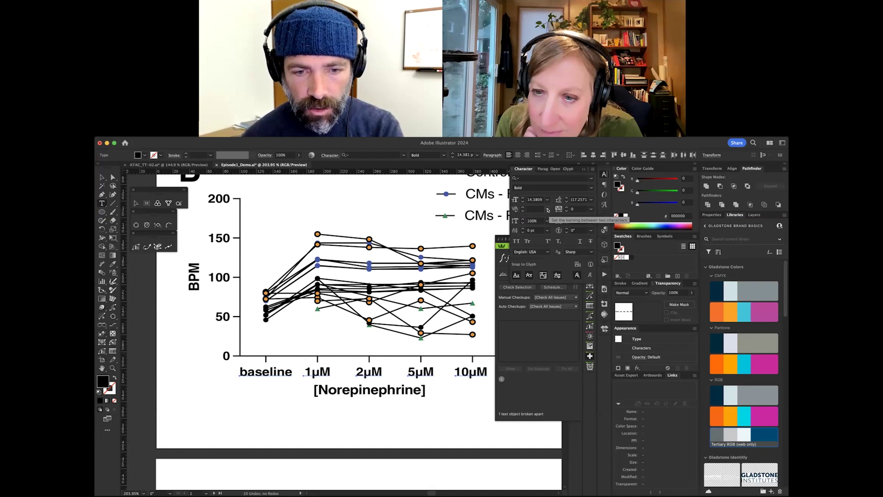
click(454, 388)
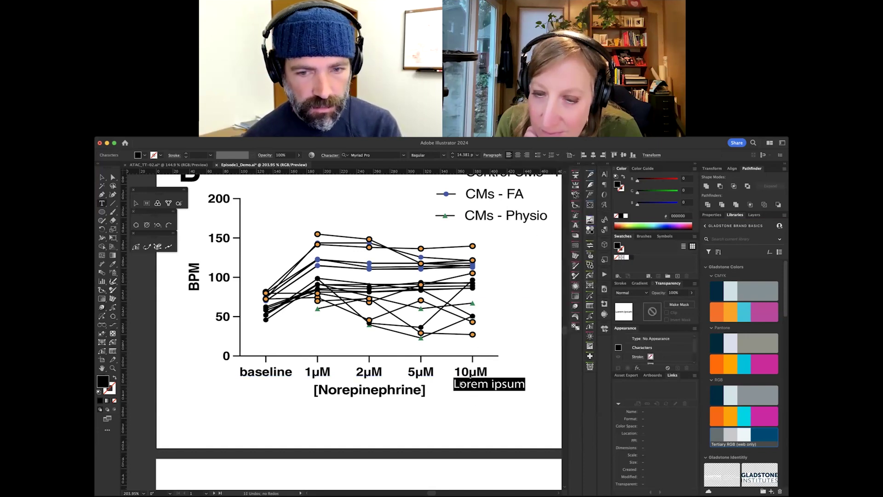
key(super+z)
Examine the µM tick labels on the x-axis one by one to see whether each is a single text object.
scroll(458, 375, up, 5)
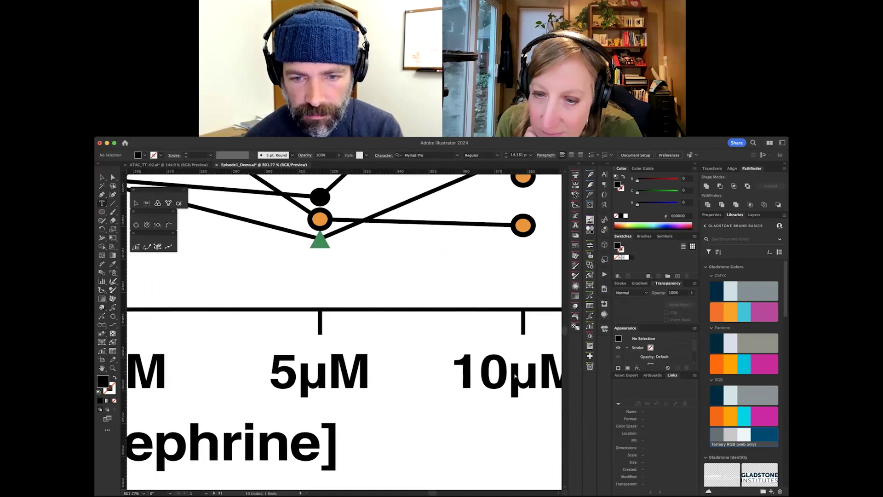
click(456, 391)
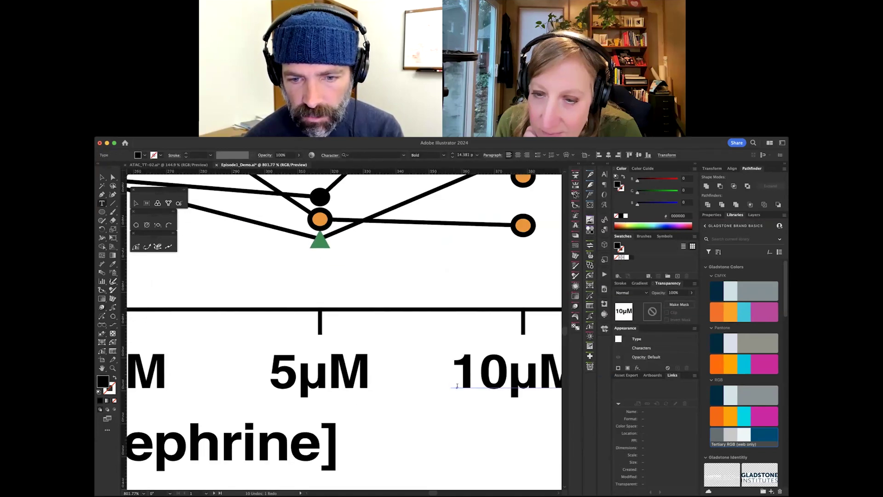
click(299, 385)
scroll(460, 396, left, 6)
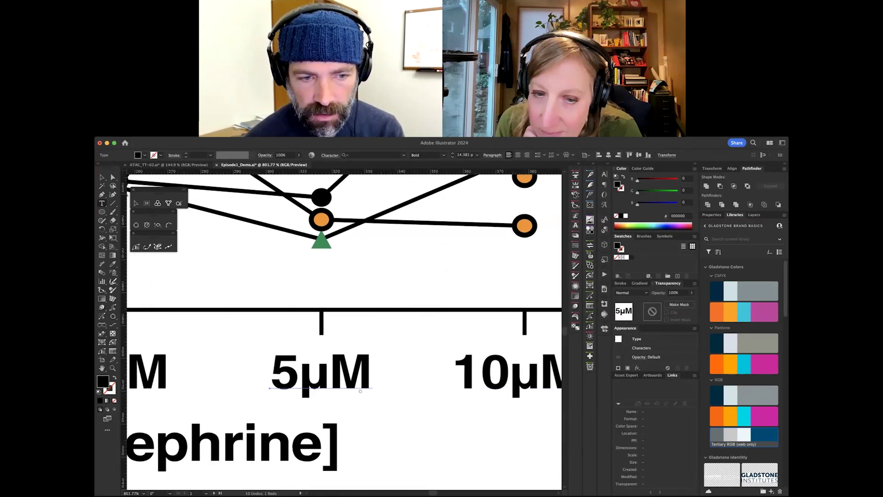
click(322, 383)
click(157, 372)
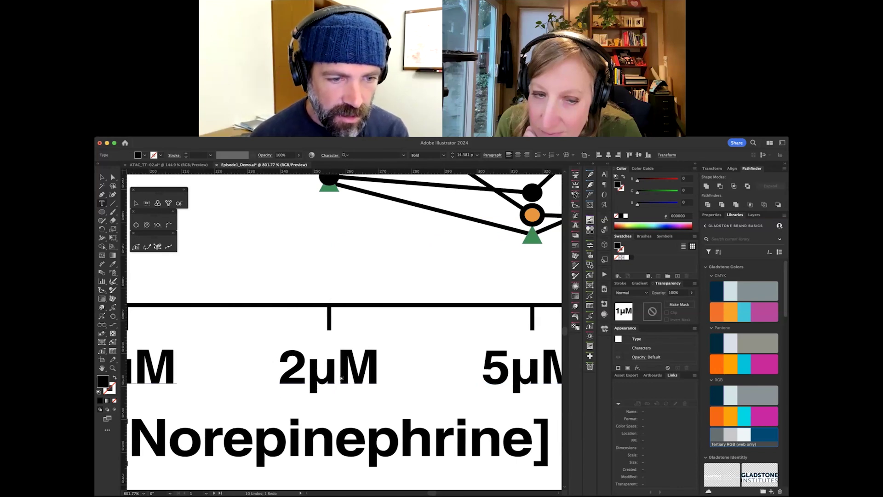
scroll(417, 375, down, 5)
Set the kerning of all five x-axis tick labels, from baseline to 10µM, to Optical.
drag(500, 376, 318, 379)
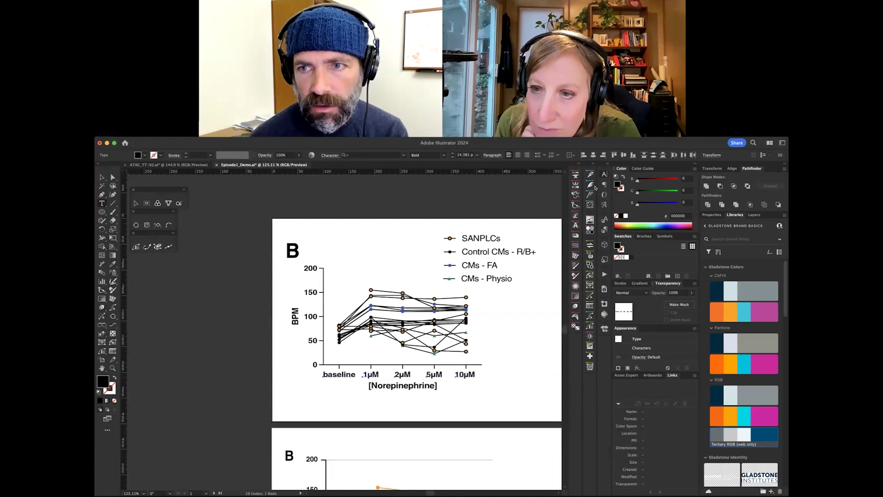
click(605, 174)
click(547, 209)
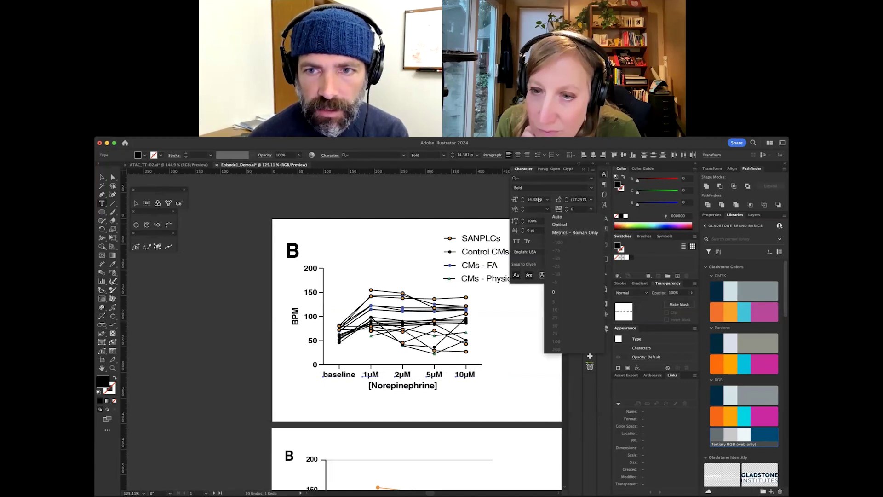
click(548, 211)
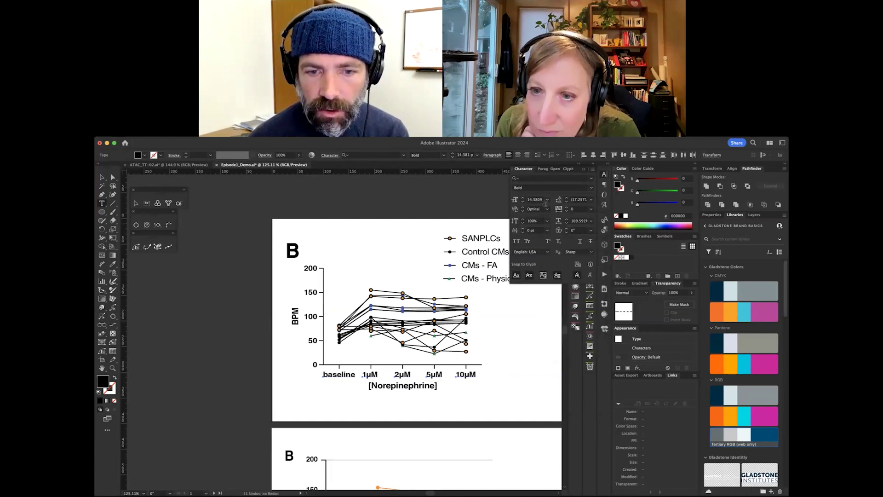
click(503, 380)
Select the x-axis tick labels together with the [Norepinephrine] axis title.
scroll(452, 378, up, 3)
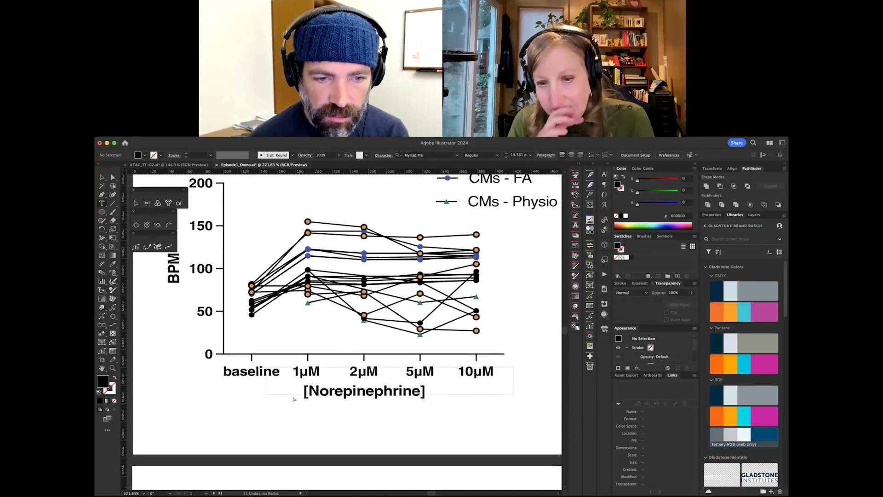
click(264, 391)
click(589, 355)
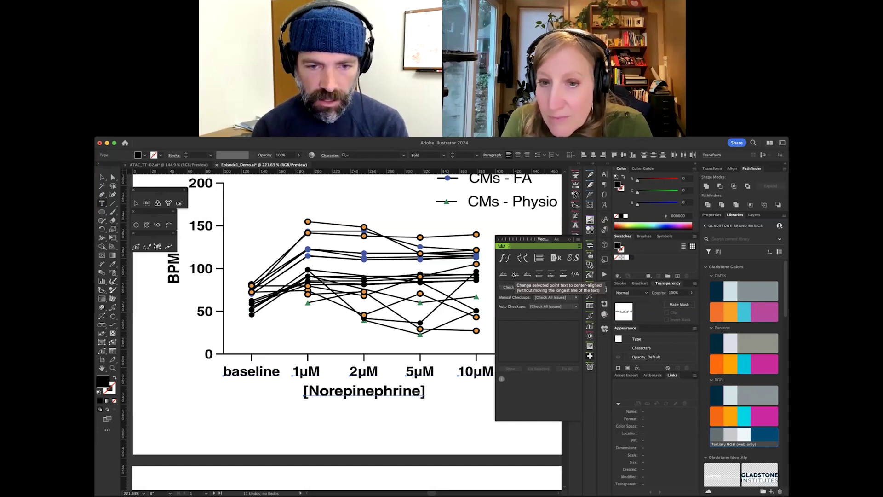
click(575, 235)
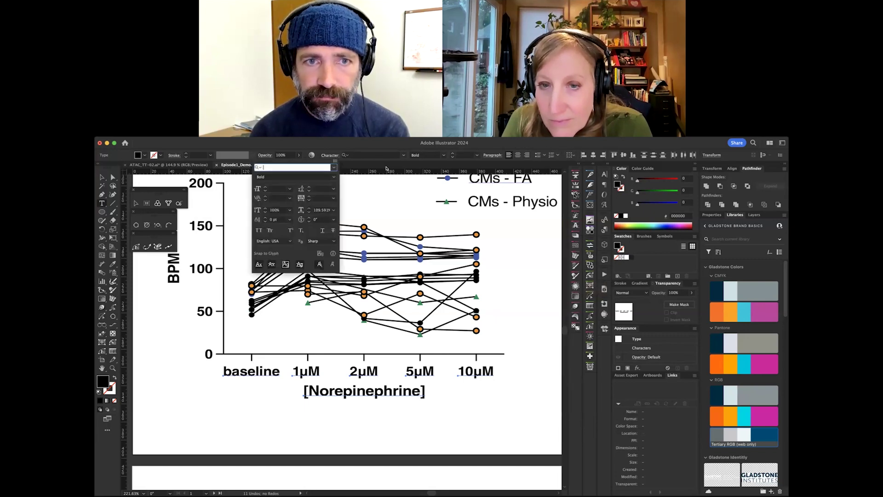
Try right and centre paragraph alignment on the selected x-axis labels and title, and return them to left alignment.
click(604, 184)
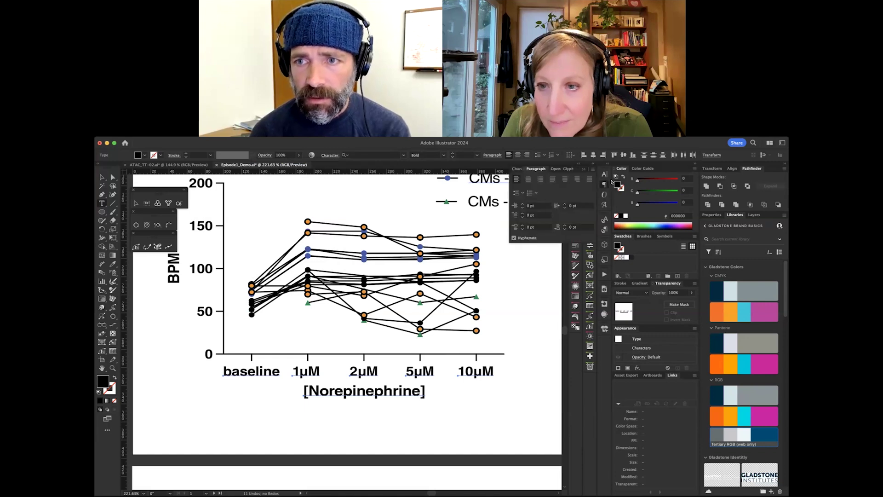
click(536, 178)
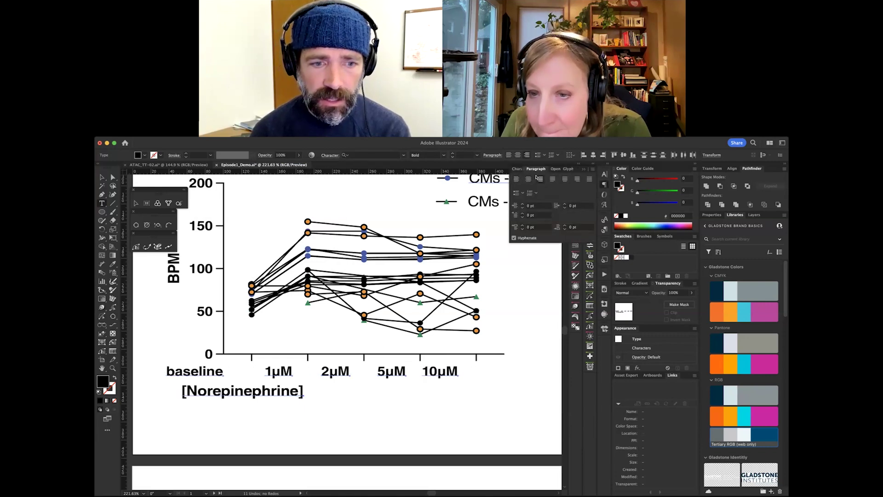
click(528, 178)
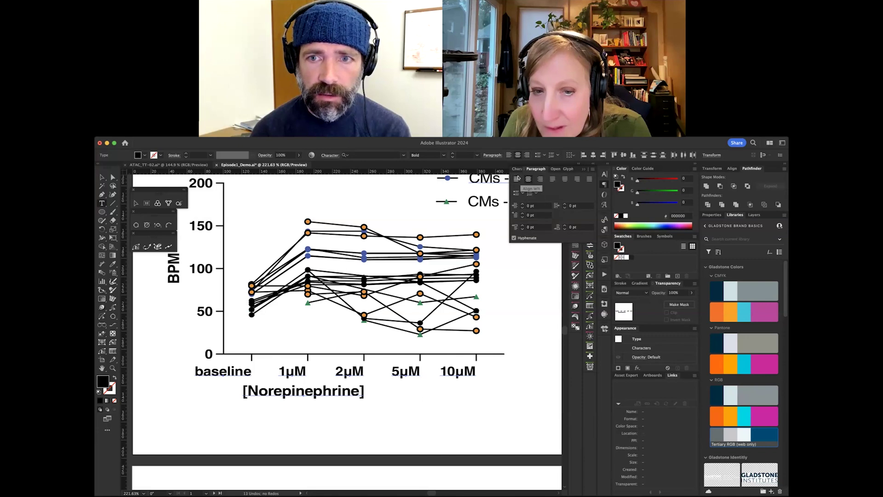
click(517, 178)
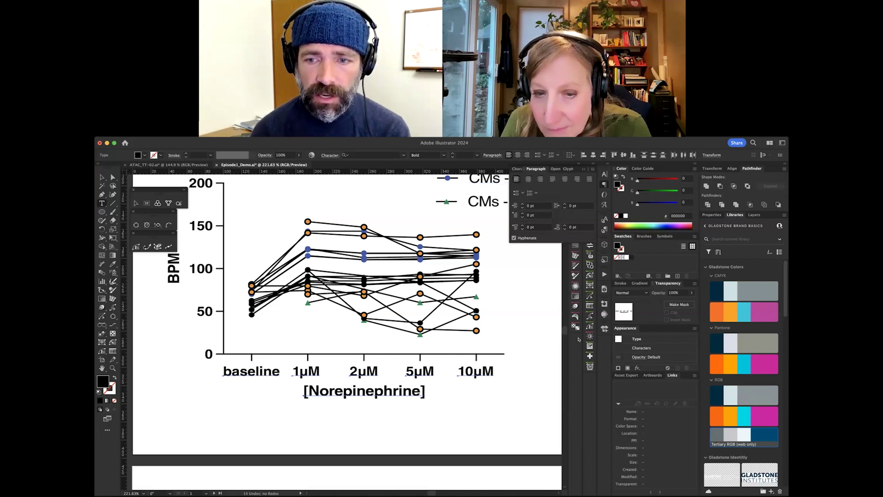
Change the x-axis tick labels and axis title to center-aligned point text without moving them, using VectorFirstAid, and reselect them.
click(590, 356)
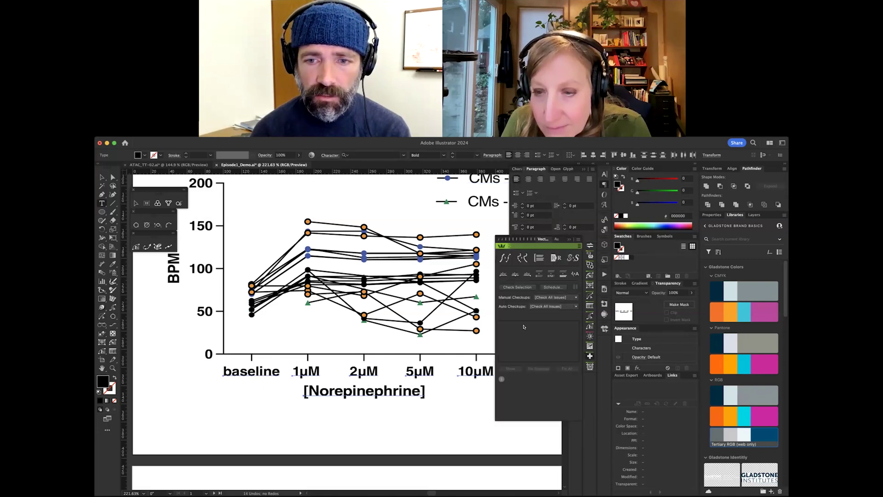
click(515, 274)
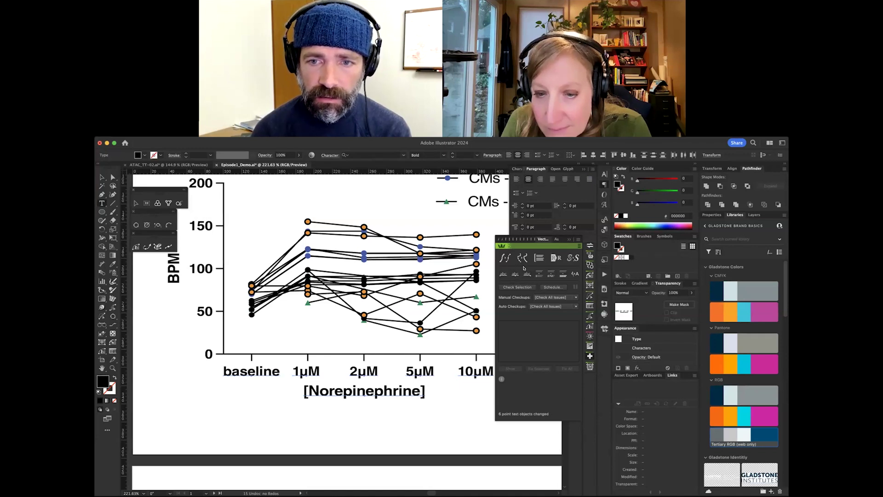
click(515, 274)
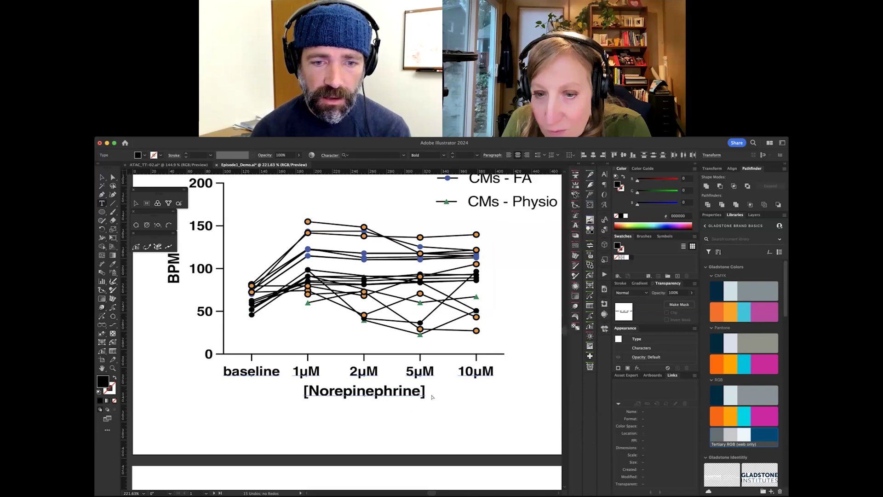
scroll(398, 390, down, 3)
scroll(398, 390, right, 2)
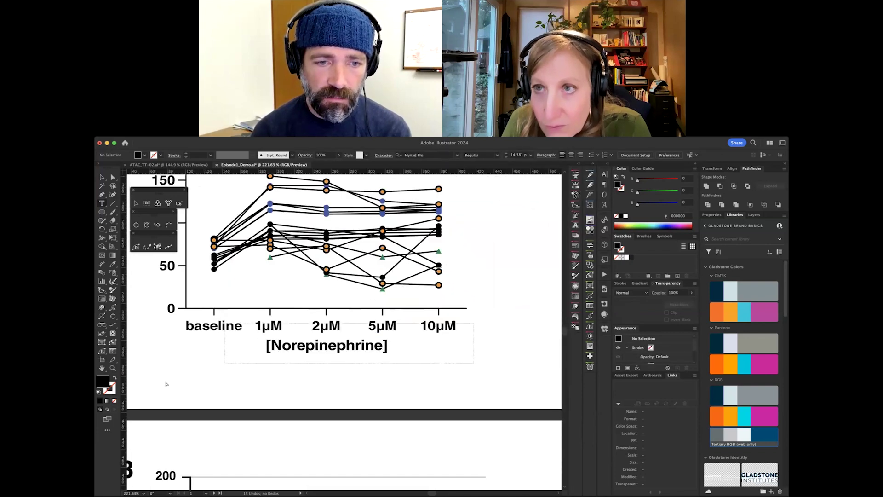
key(super+a)
scroll(456, 373, left, 2)
scroll(453, 373, left, 1)
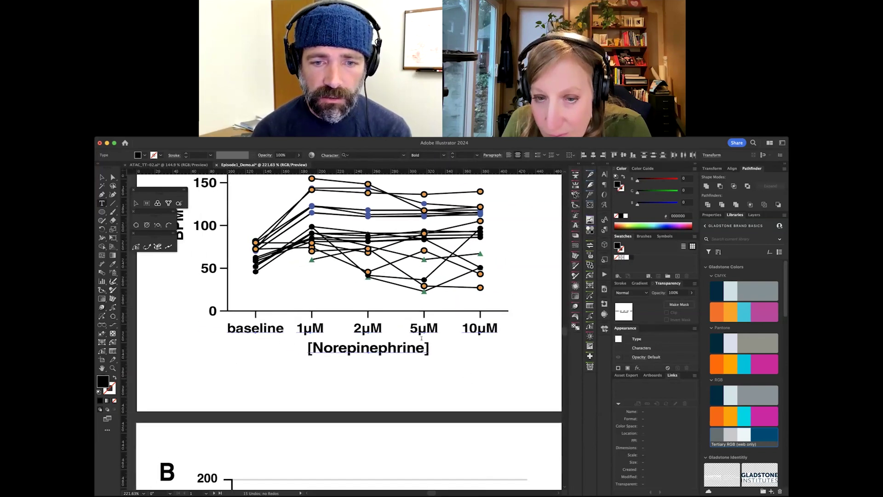
Delete the square brackets around Norepinephrine in the x-axis title.
click(422, 345)
key(BackSpace)
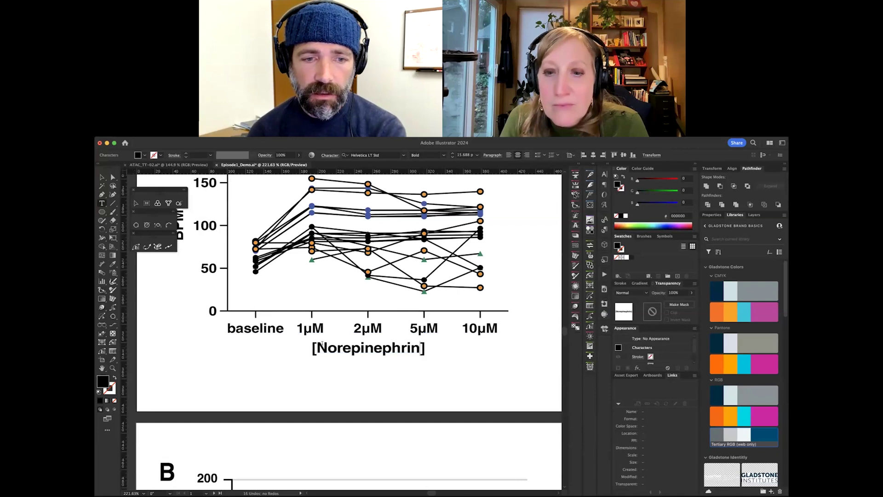
key(super+z)
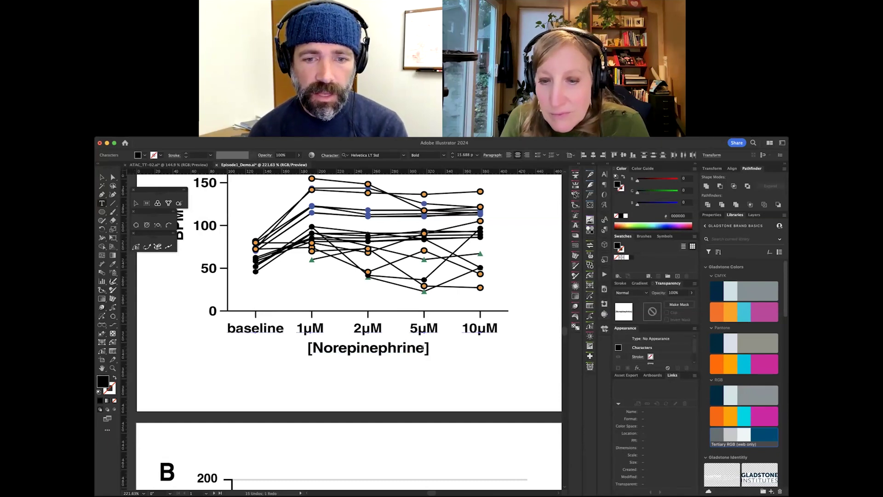
key(BackSpace)
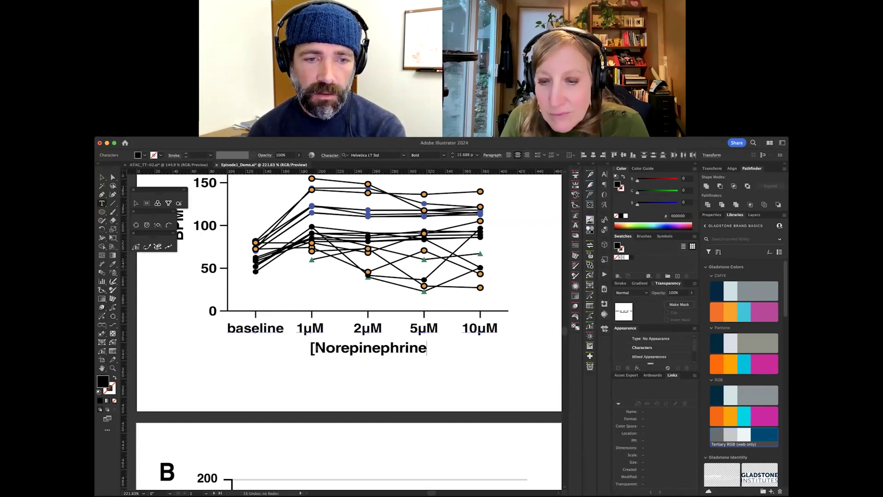
click(313, 348)
key(BackSpace)
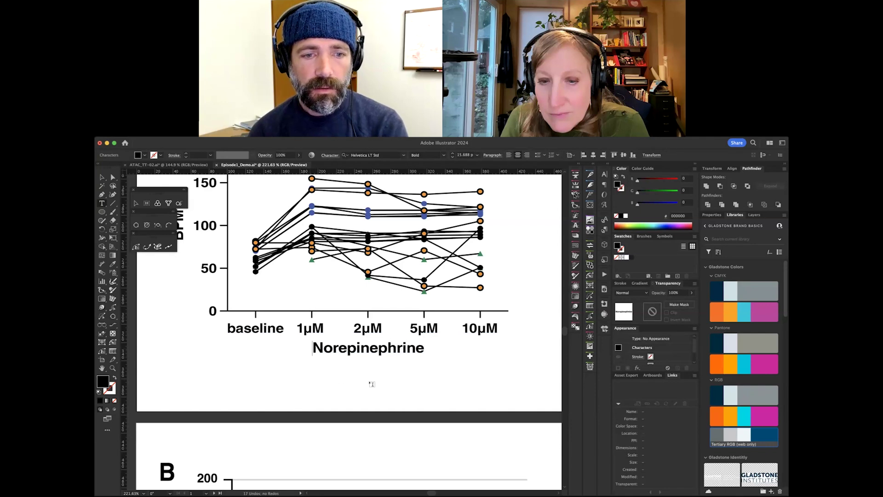
key(Escape)
Change the y-axis tick labels from 0 to 200 to right-aligned point text without moving them, using VectorFirstAid, and deselect them.
scroll(371, 384, down, 3)
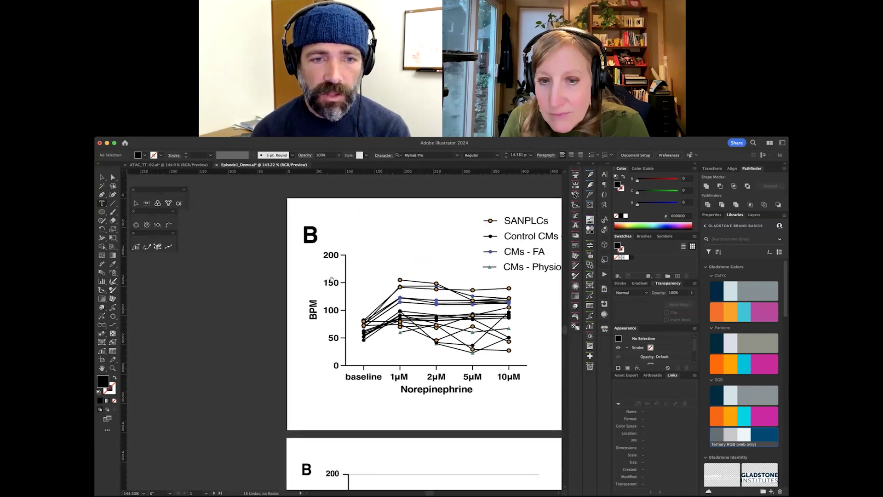
scroll(332, 279, right, 2)
drag(310, 387, 311, 386)
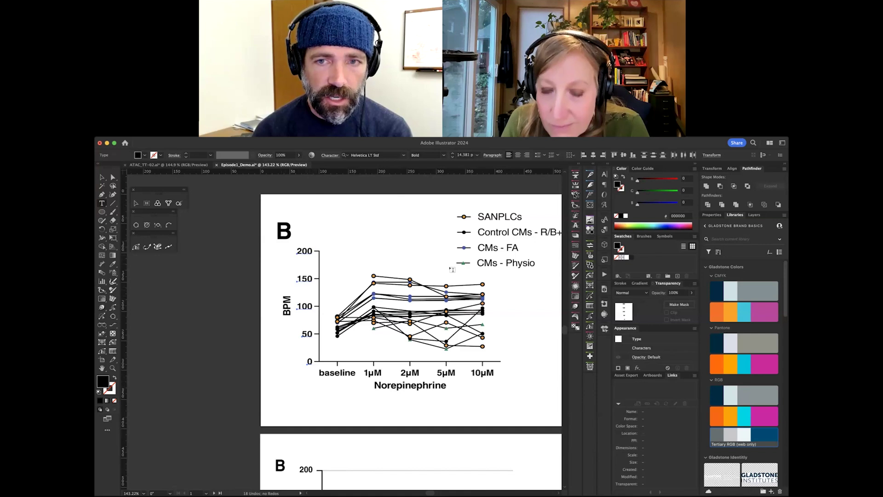
click(575, 326)
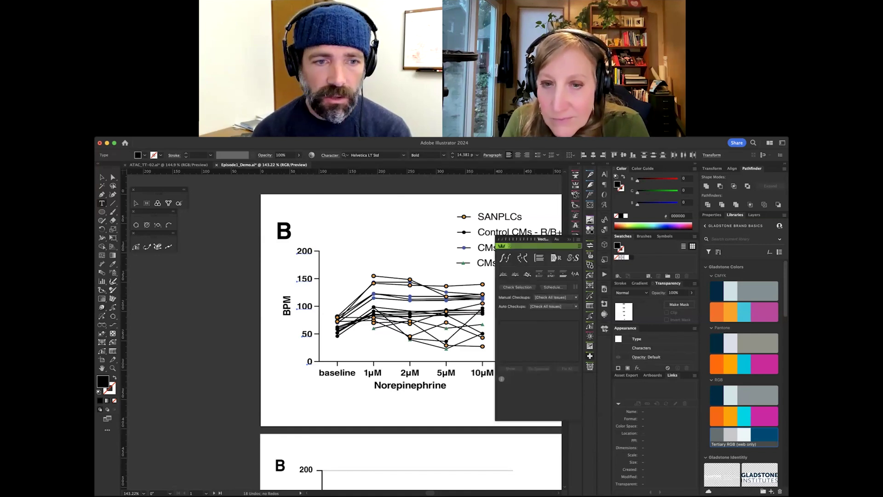
click(527, 275)
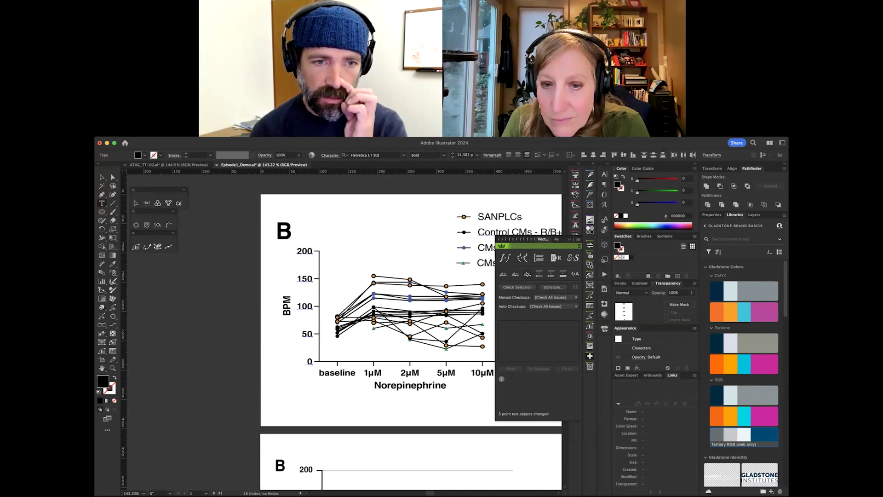
click(330, 249)
drag(302, 229, 310, 374)
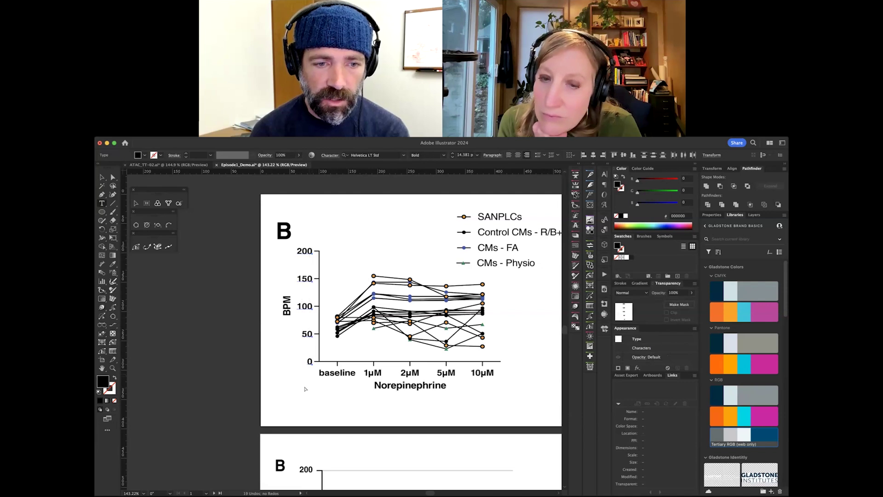
click(304, 389)
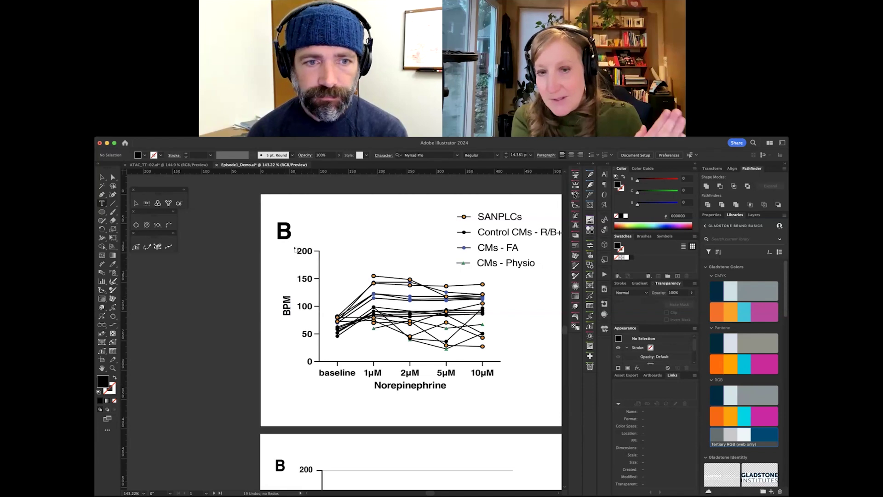
Append extra zeros to the 200, 150 and 100 y-axis tick labels to test their right alignment.
click(304, 250)
text(000)
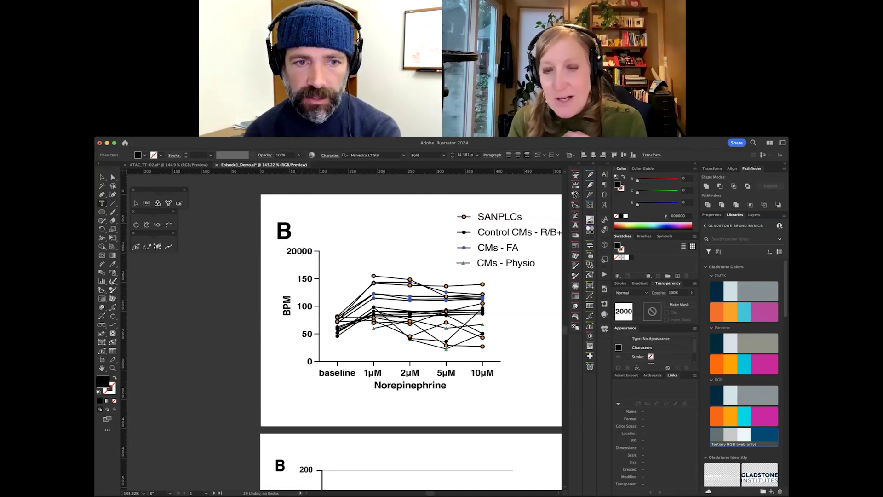
click(312, 278)
text(000)
click(312, 306)
text(0)
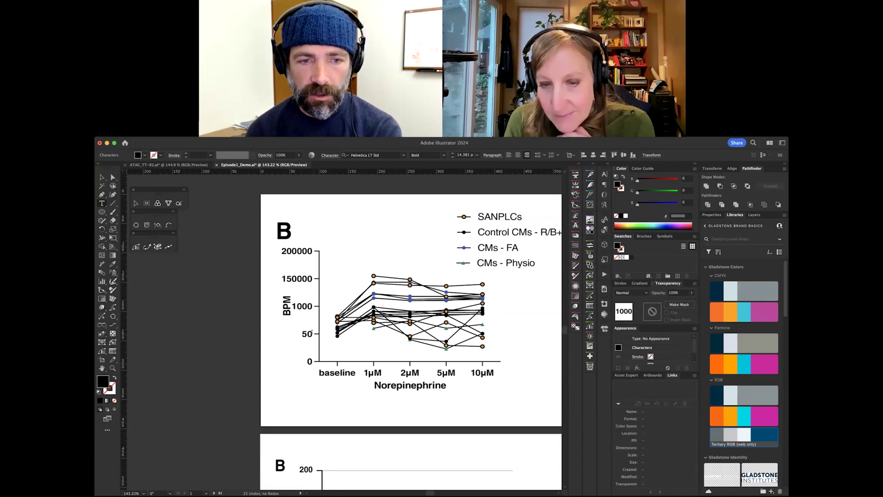
Undo the zeros appended to the y-axis tick labels.
key(super+z)
key(super+z)
key(super+z)
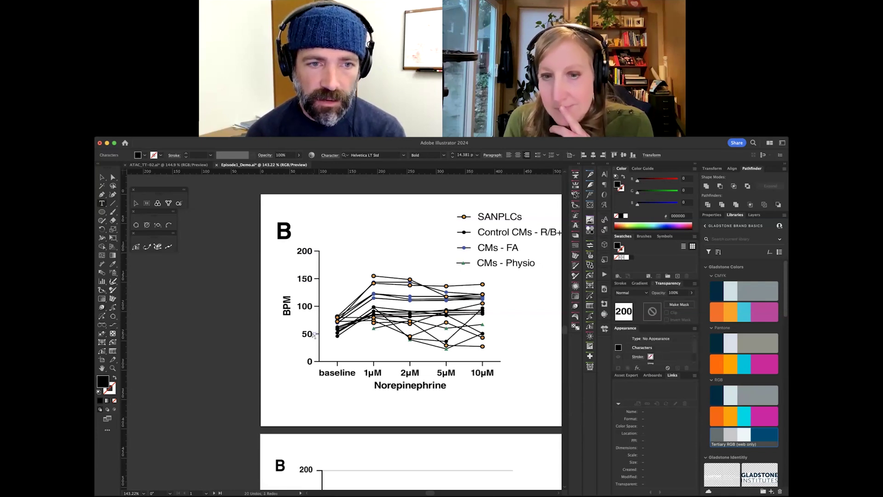
key(super+z)
Select the four legend labels and try removing their rotation and shear transforms with VectorFirstAid.
scroll(390, 322, right, 3)
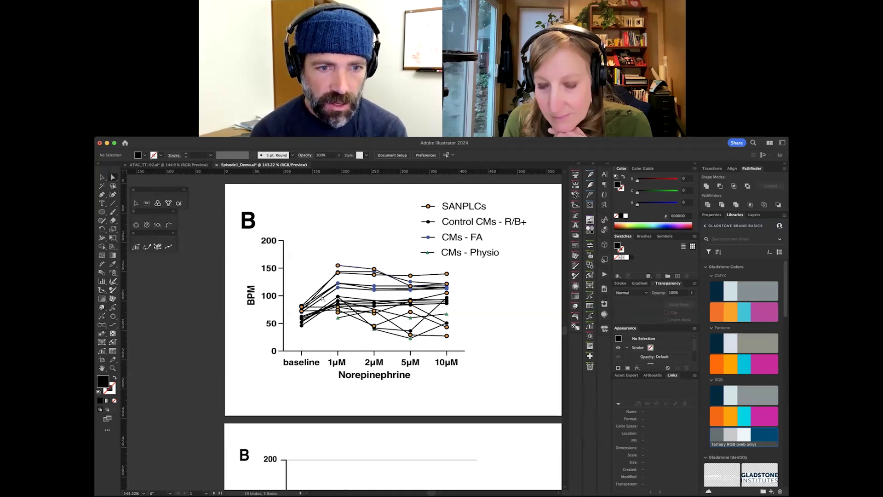
scroll(363, 309, up, 2)
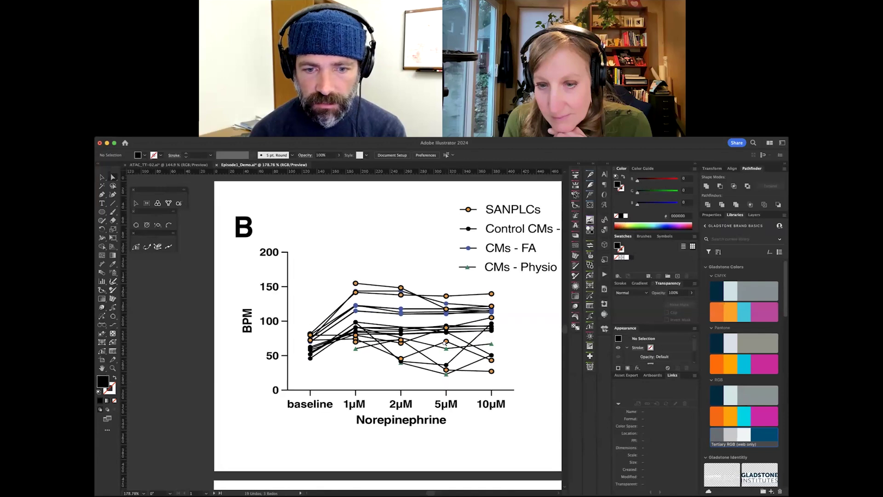
scroll(440, 348, right, 1)
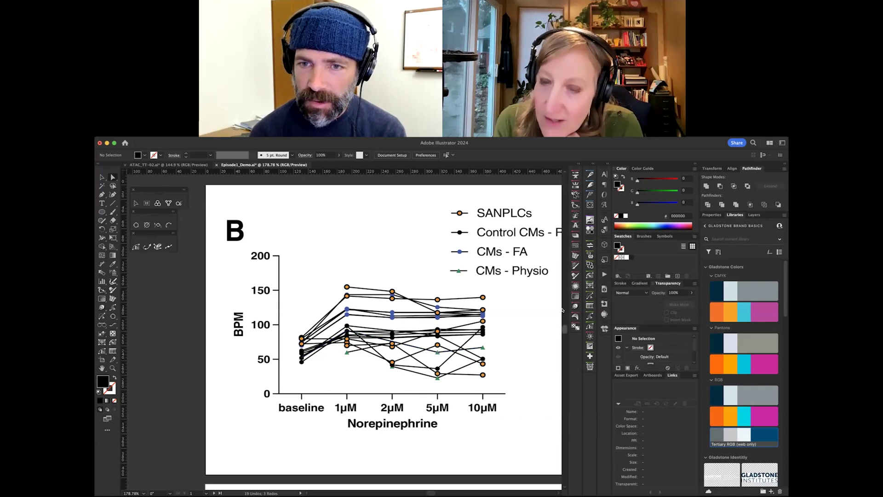
drag(503, 198, 524, 299)
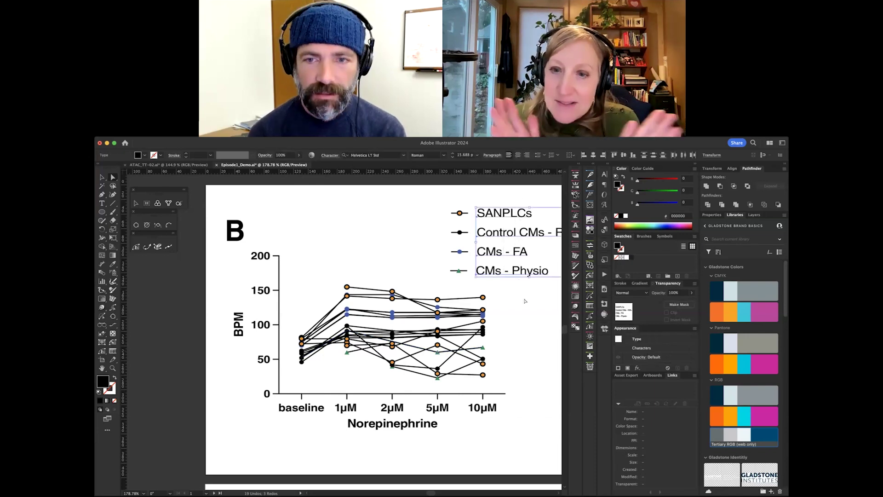
click(590, 356)
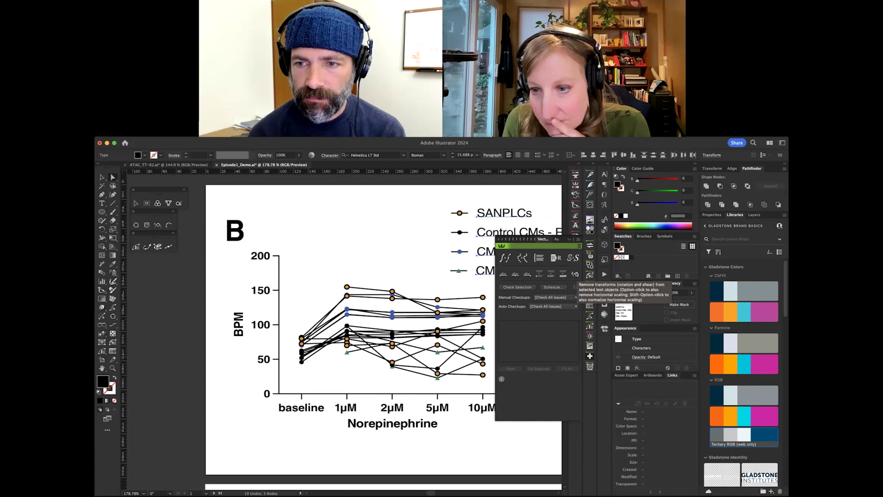
click(576, 274)
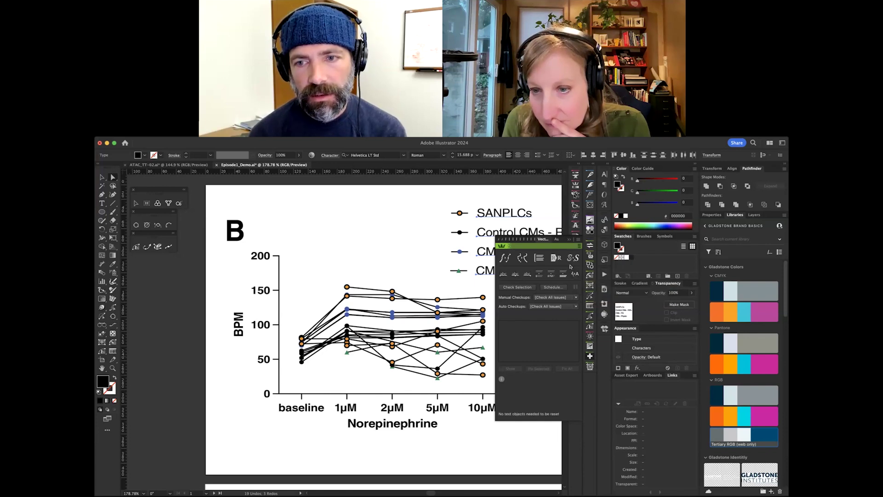
click(503, 199)
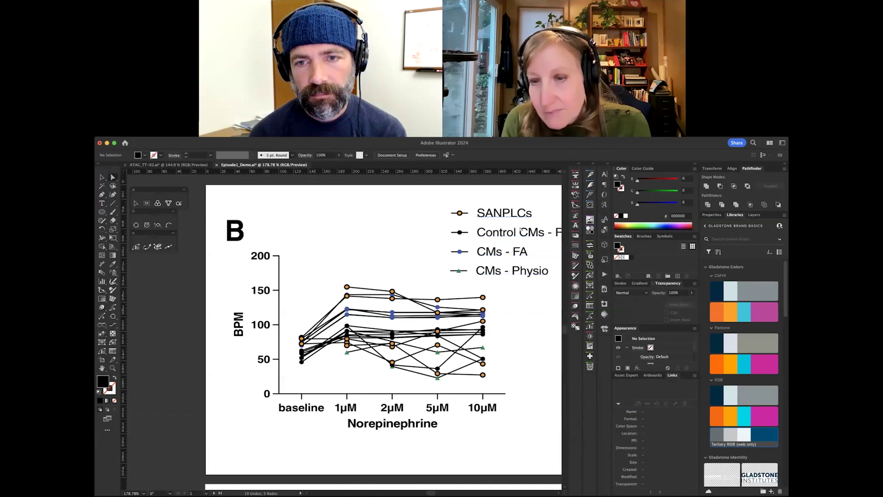
Reselect the legend labels and check their horizontal scale in the character settings.
click(490, 199)
click(514, 263)
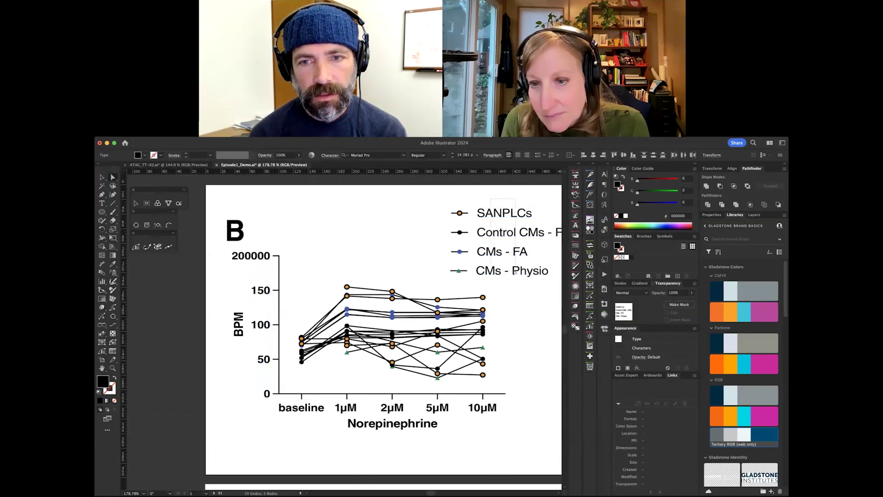
click(526, 300)
scroll(506, 285, right, 3)
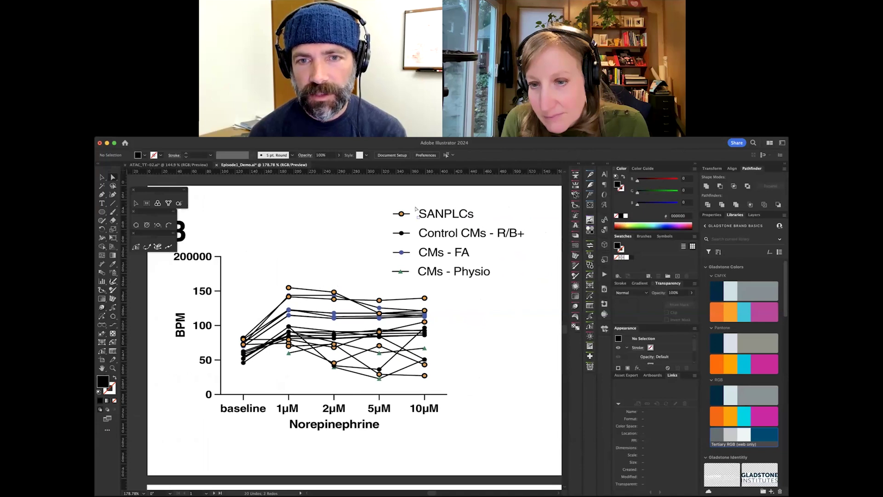
click(462, 271)
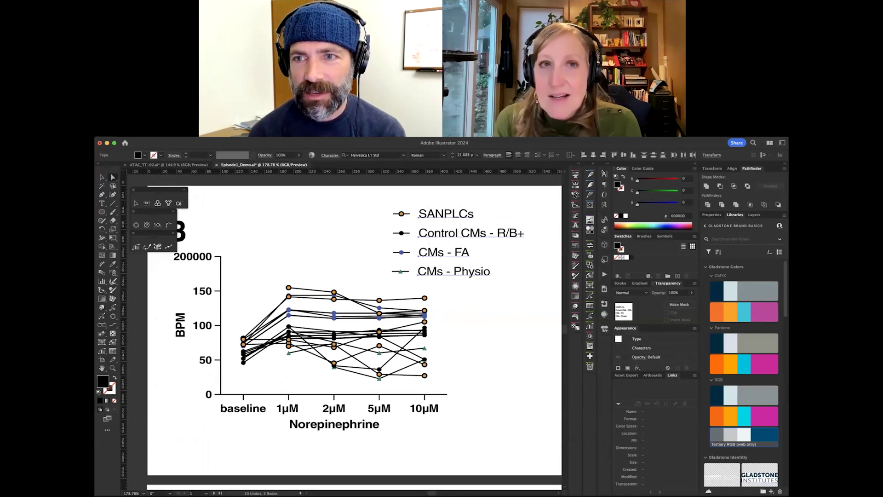
click(605, 174)
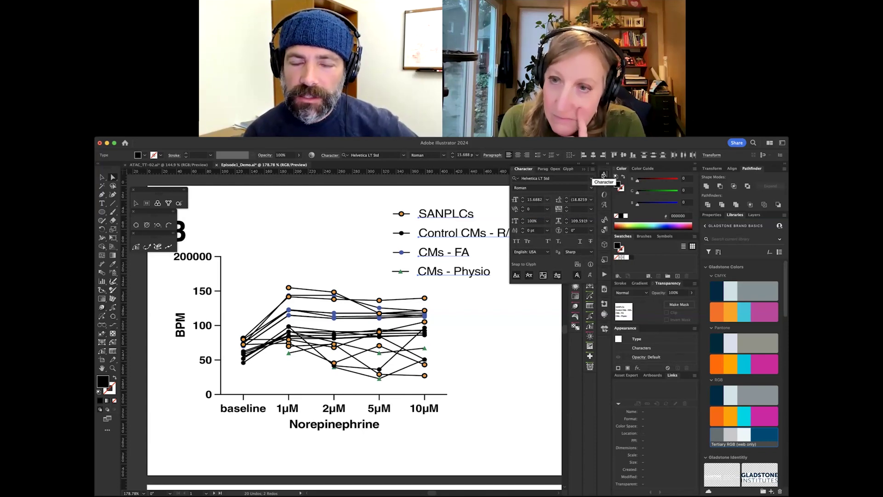
click(460, 206)
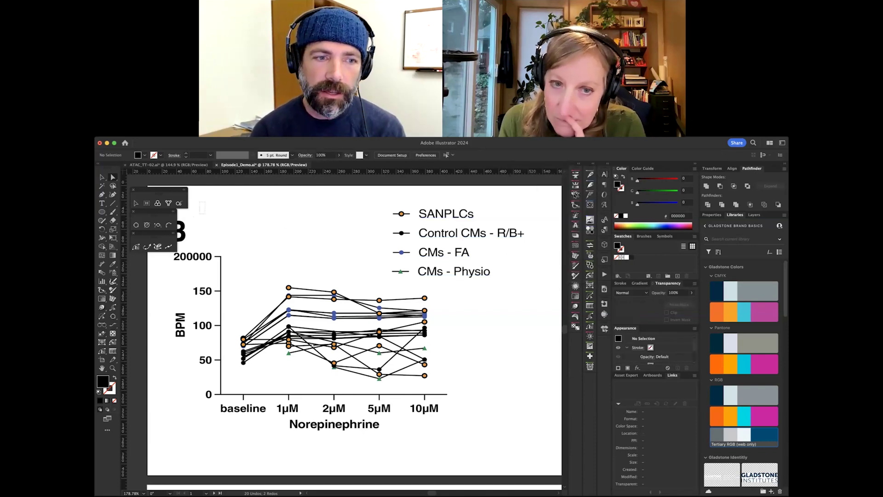
Select the whole chart with its axis text and legend, set the text's horizontal scale to 100%, and deselect everything.
drag(478, 435, 202, 243)
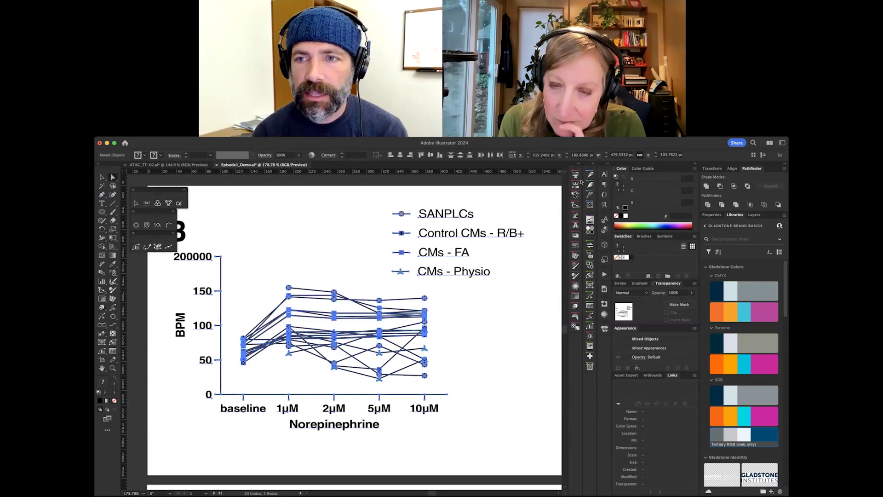
click(604, 174)
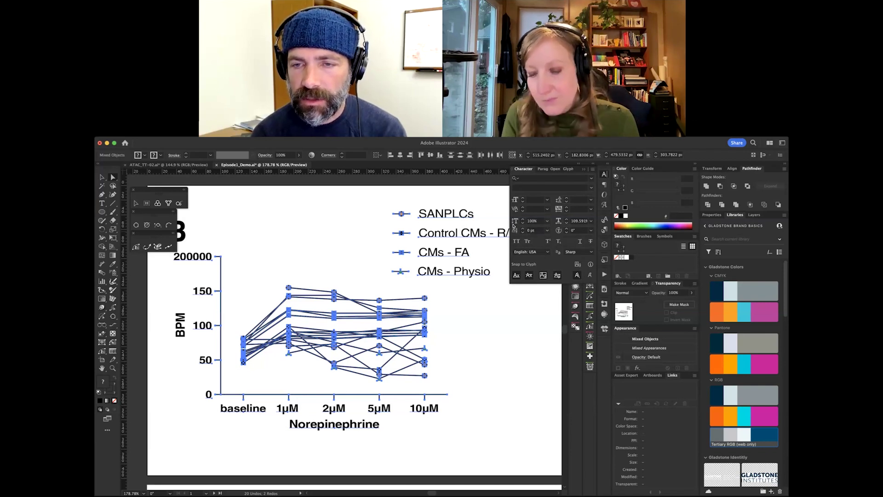
click(578, 221)
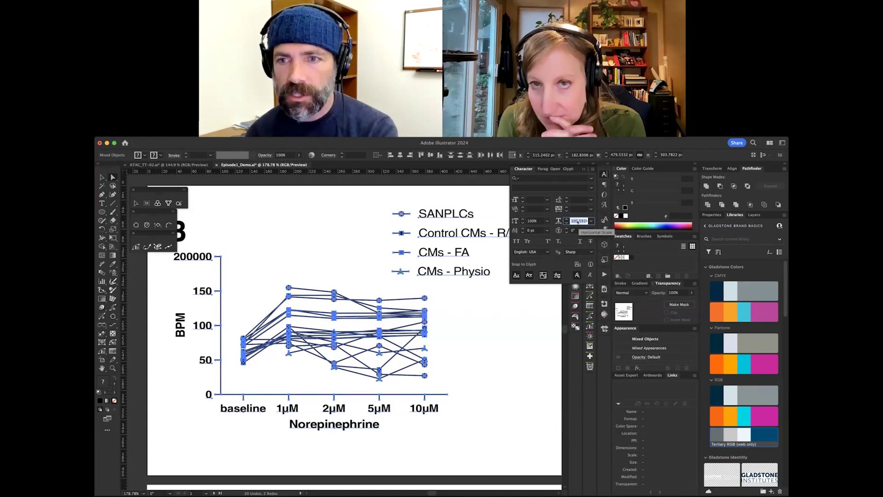
text(100)
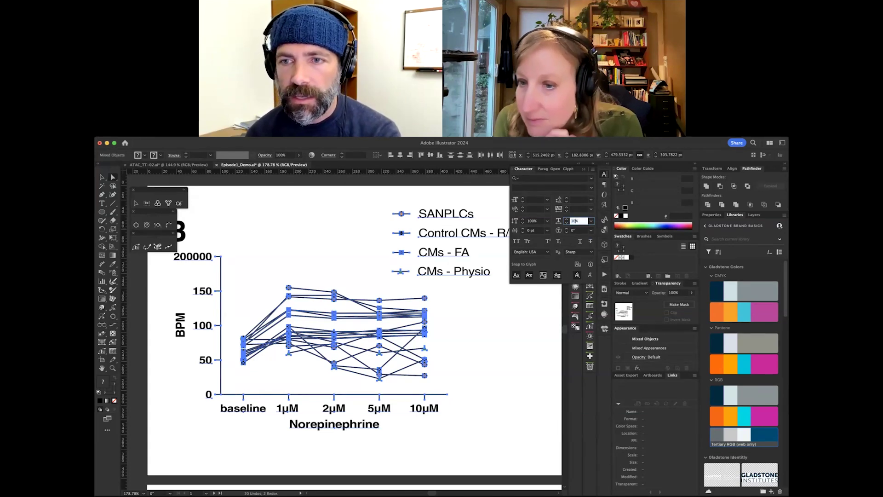
key(Return)
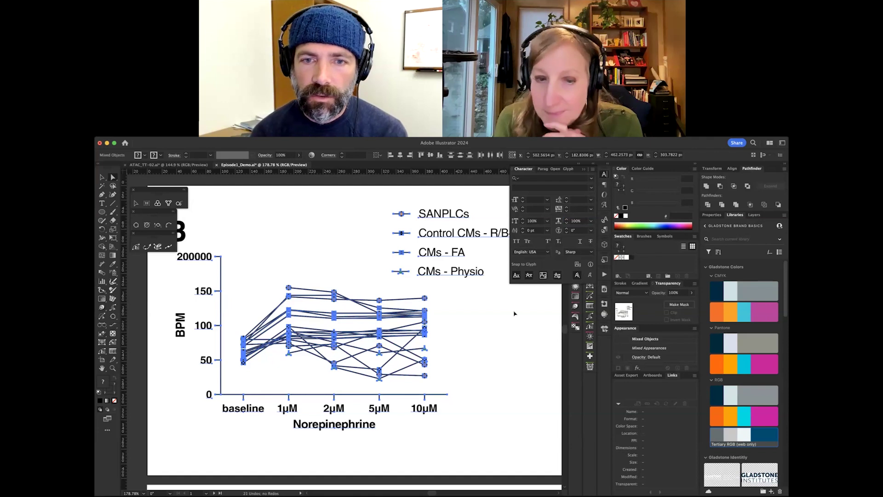
click(510, 327)
scroll(445, 294, down, 3)
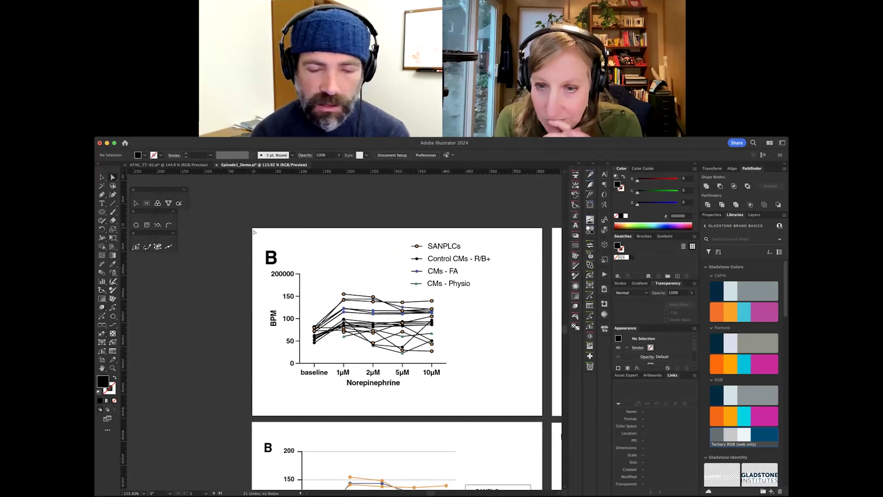
scroll(369, 262, up, 3)
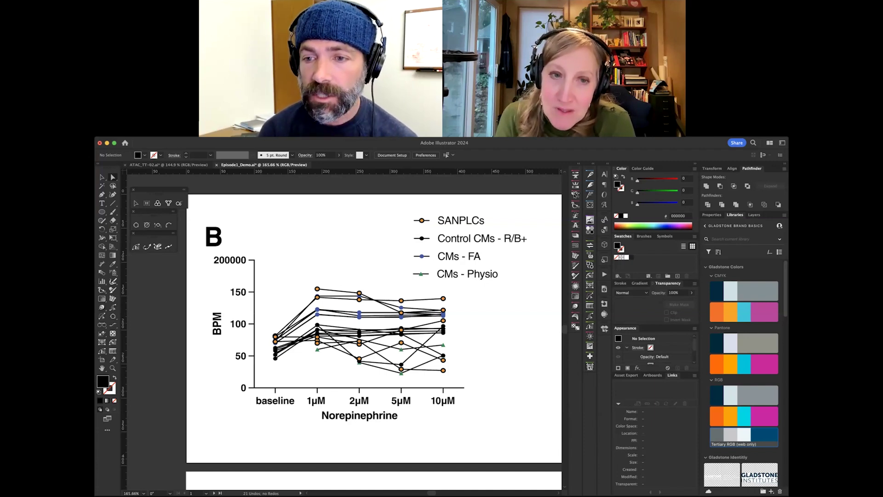
click(589, 327)
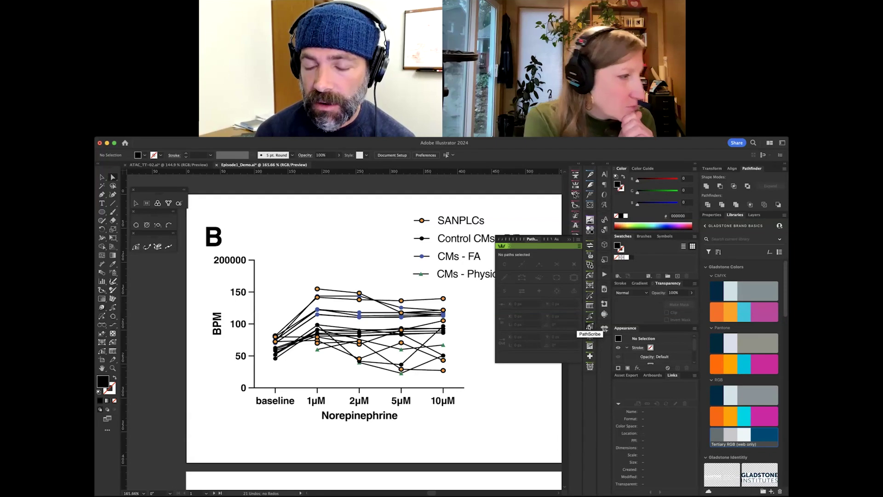
click(589, 327)
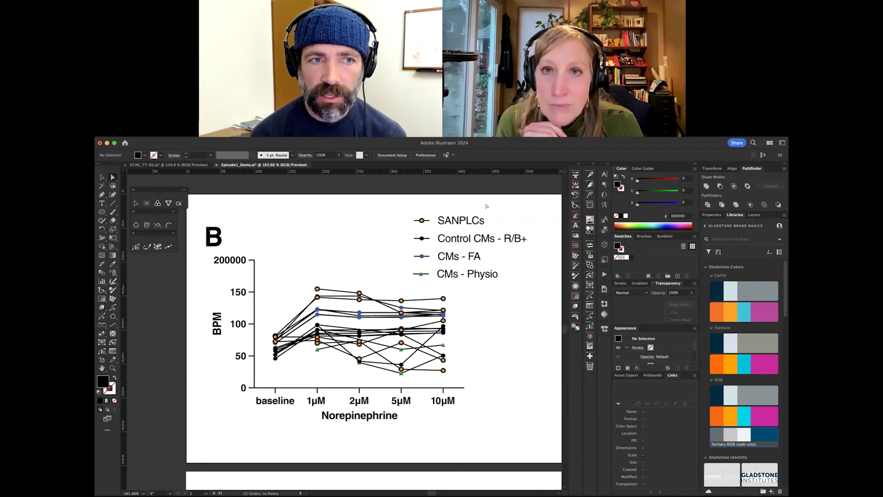
scroll(480, 355, up, 1)
scroll(480, 355, up, 1)
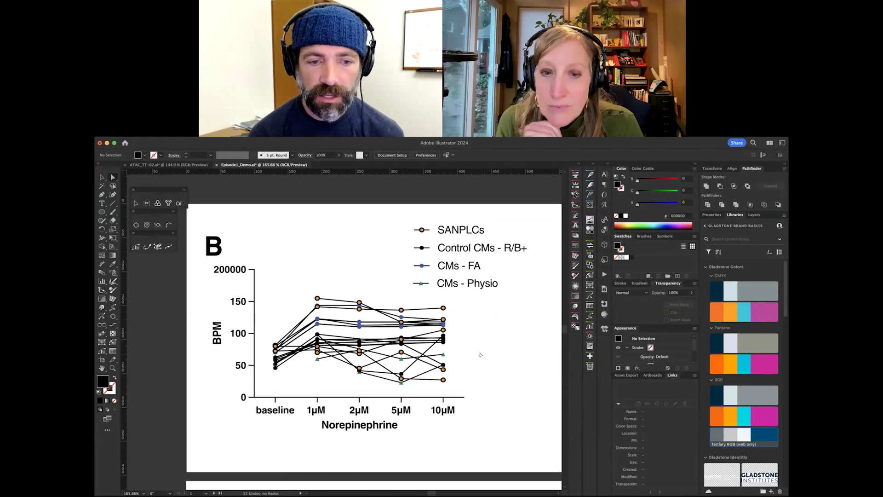
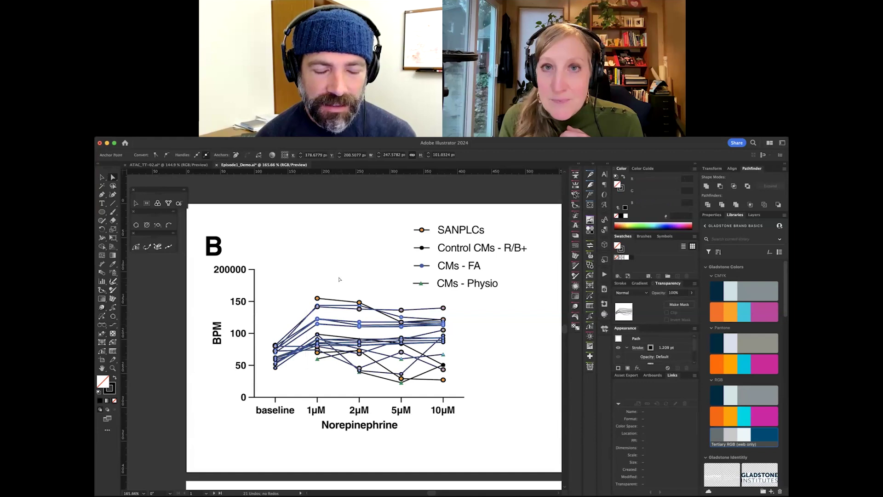
Deselect the plotted lines, and examine an orange circle at 2µM and a green triangle at 5µM as separate paths.
click(341, 388)
click(330, 370)
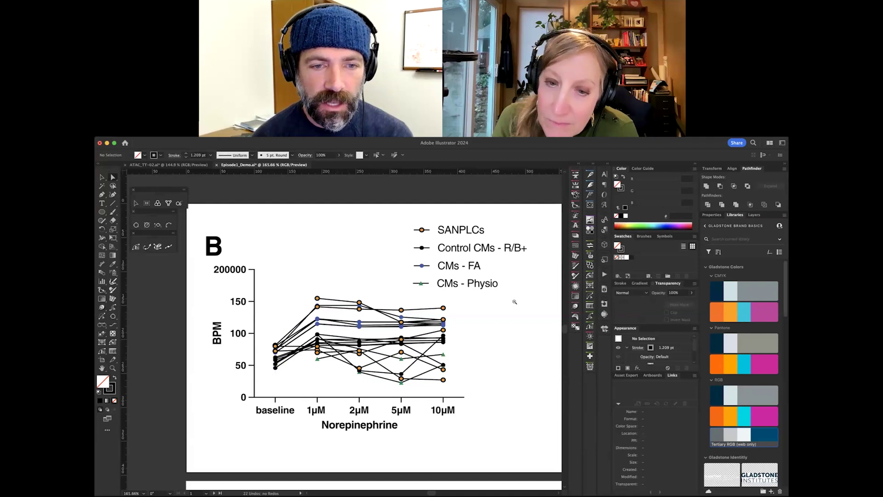
scroll(515, 302, up, 10)
click(343, 301)
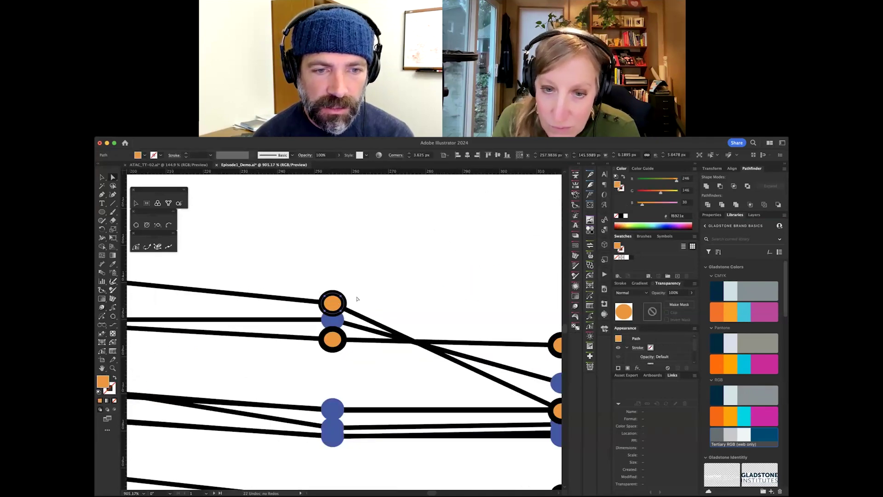
scroll(371, 302, down, 5)
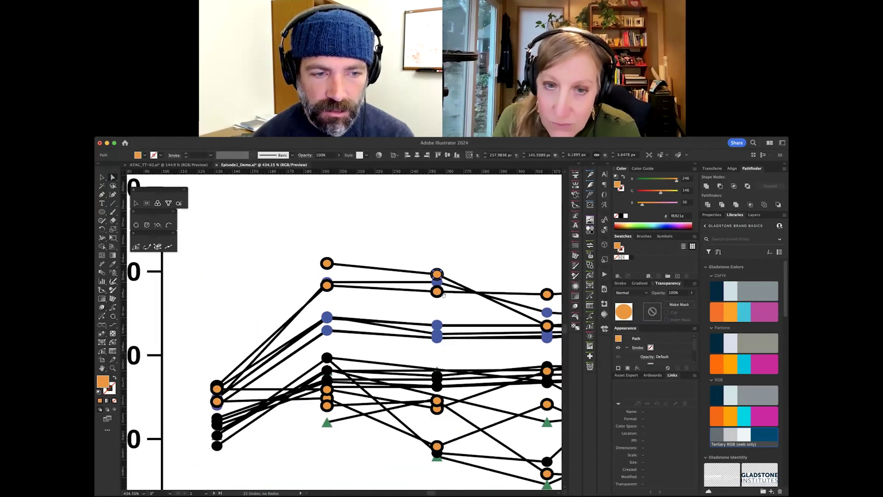
scroll(384, 279, down, 4)
scroll(391, 273, up, 2)
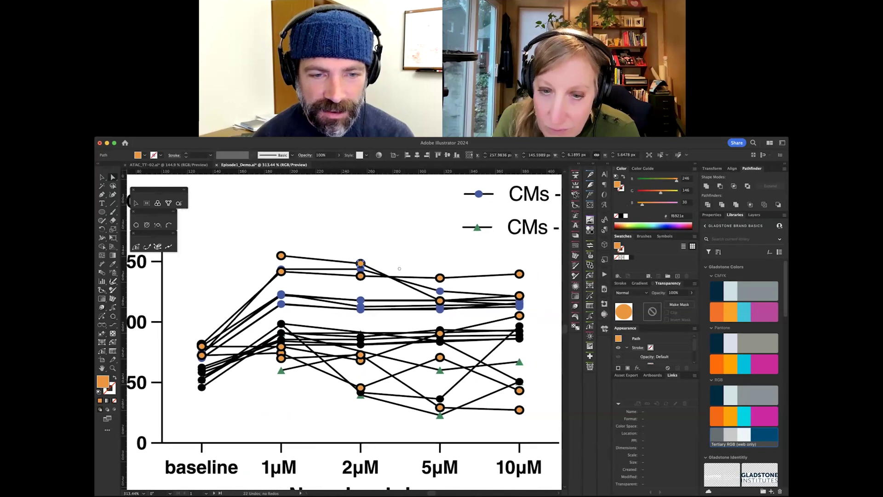
click(438, 352)
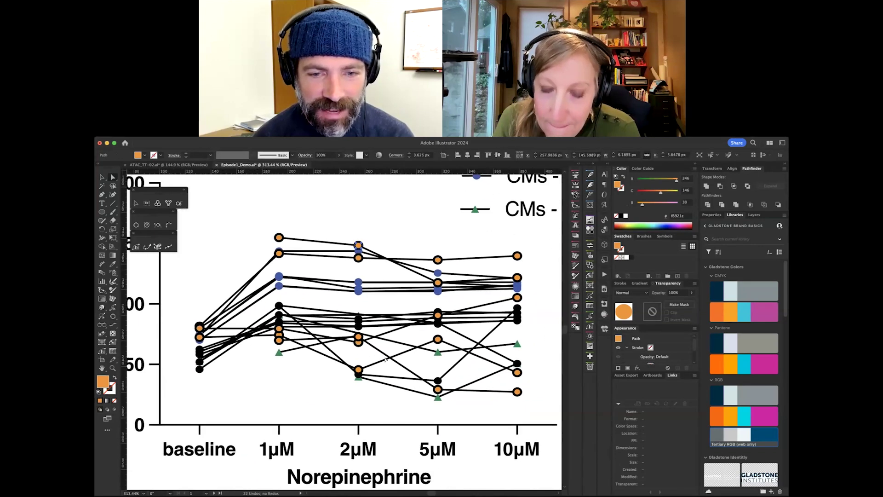
click(439, 353)
scroll(397, 338, down, 2)
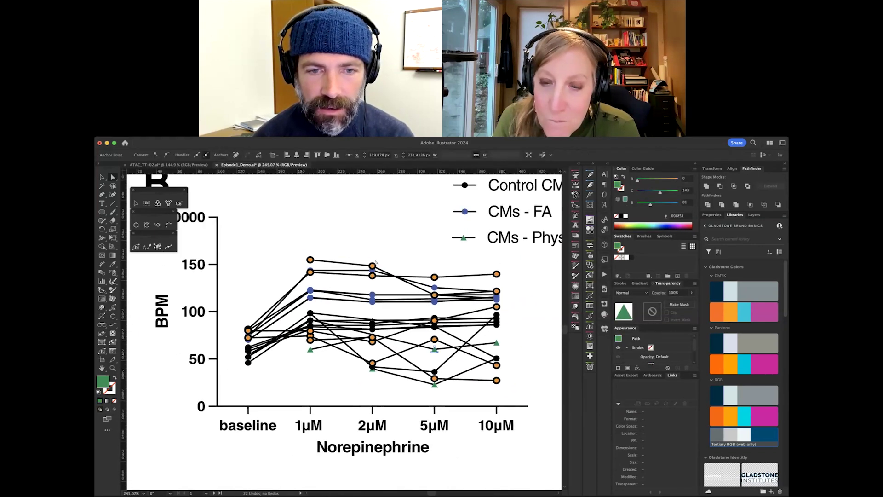
scroll(349, 290, down, 1)
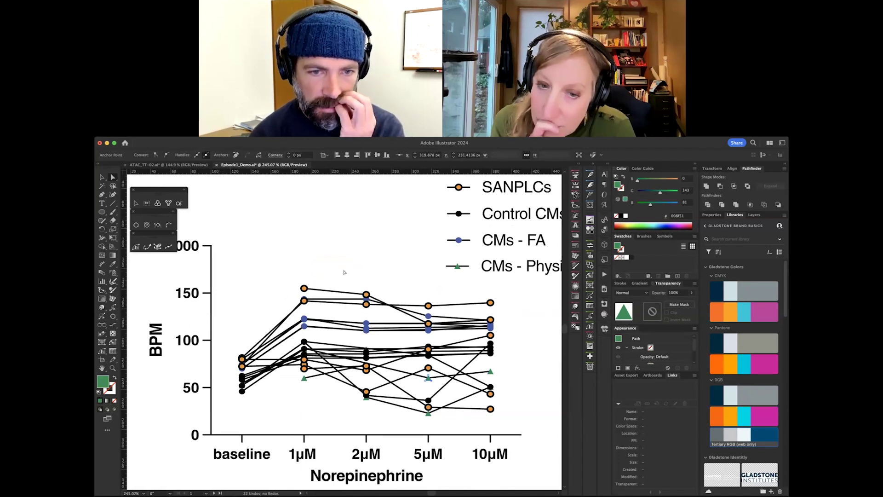
Select the upper blue circle at 1µM and examine how it sits on the plotted lines.
click(304, 318)
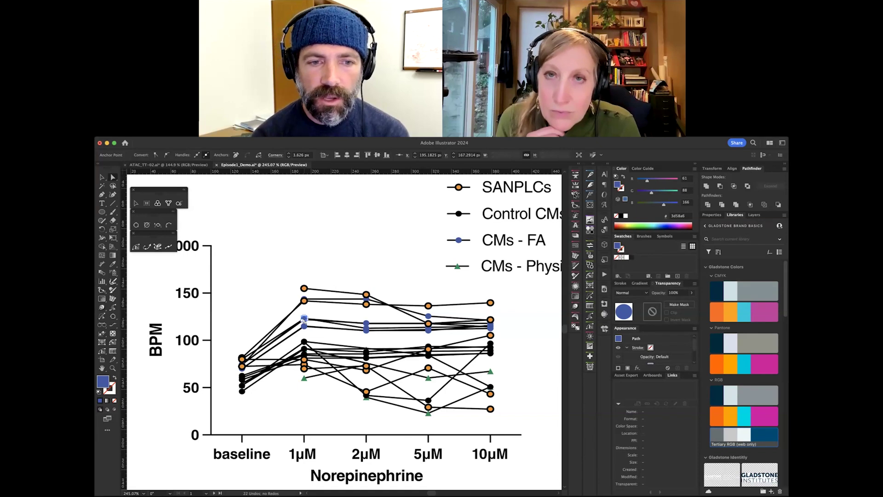
scroll(304, 319, up, 5)
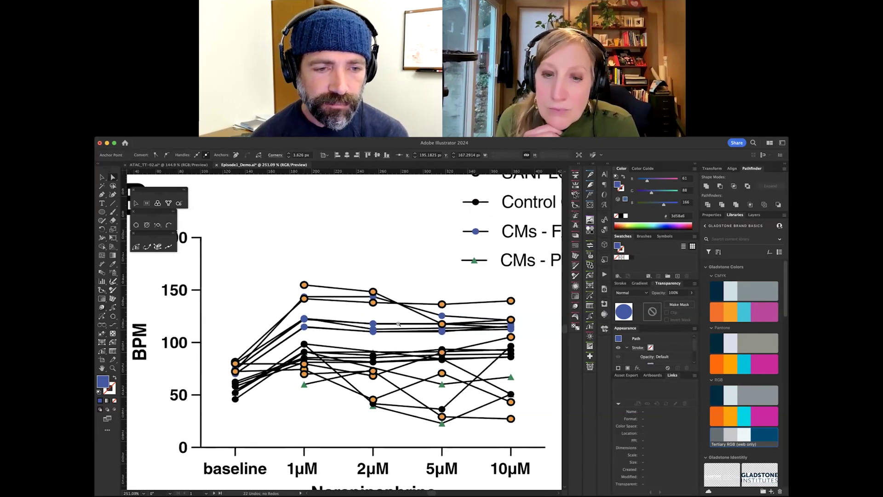
click(304, 317)
click(304, 318)
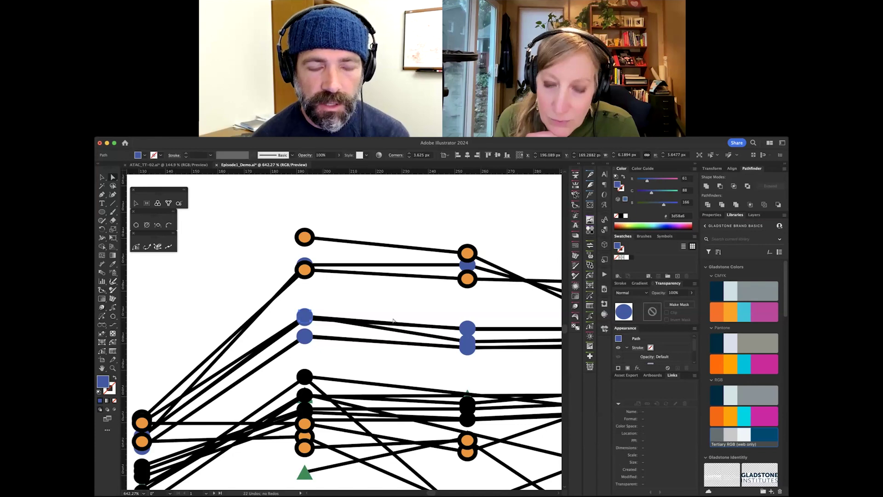
scroll(397, 332, down, 5)
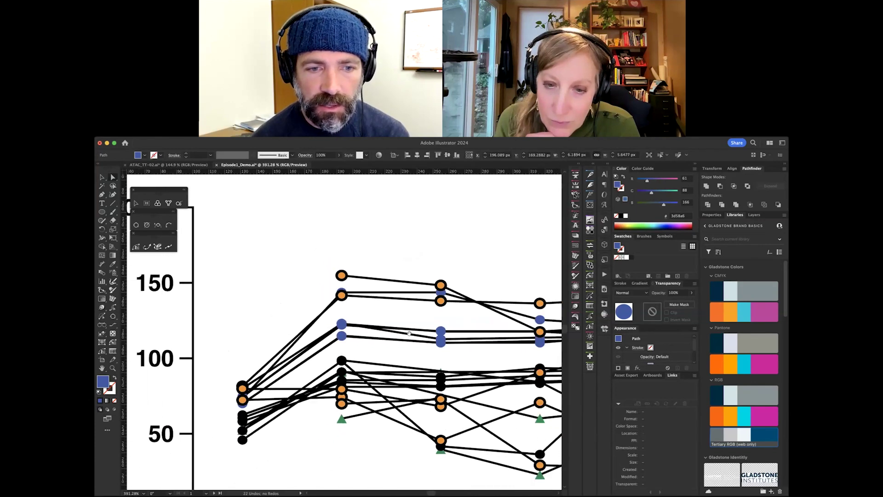
scroll(281, 312, up, 3)
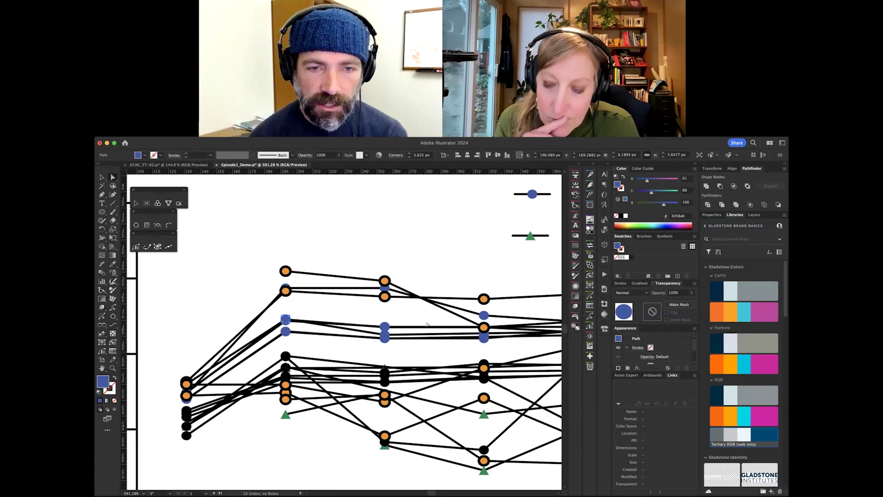
scroll(329, 326, down, 3)
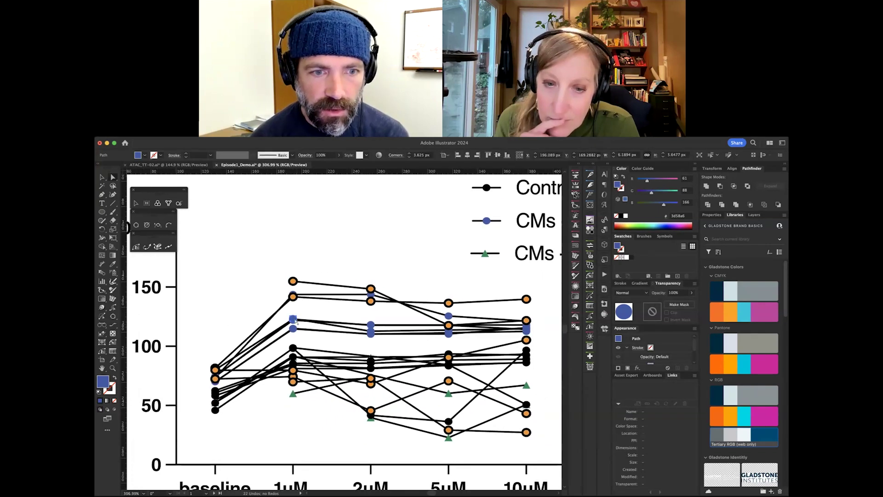
Group the whole panel B chart with its legend and enter isolation mode on that group.
scroll(313, 281, down, 10)
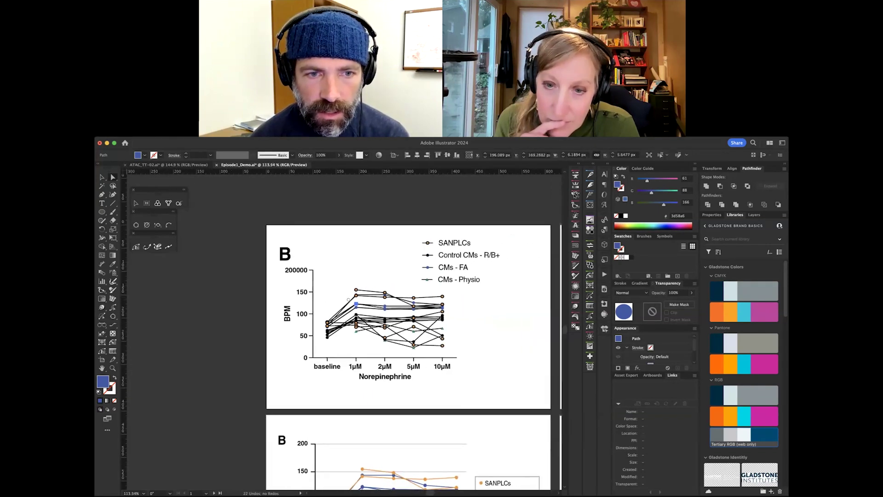
drag(304, 285, 478, 401)
key(super+g)
scroll(358, 313, up, 10)
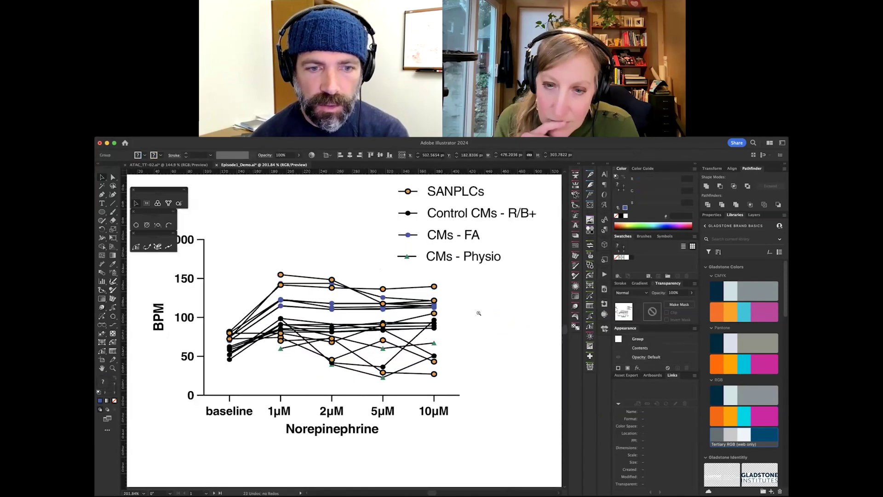
double_click(306, 303)
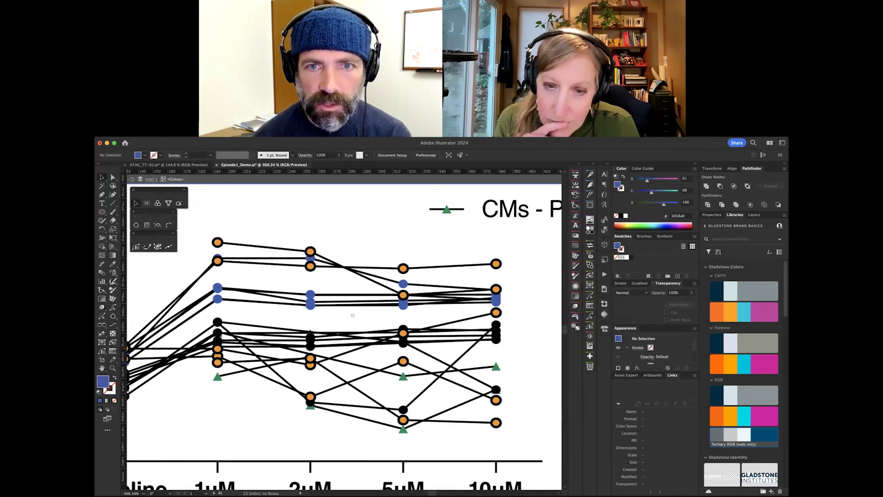
scroll(353, 315, left, 3)
scroll(353, 315, up, 1)
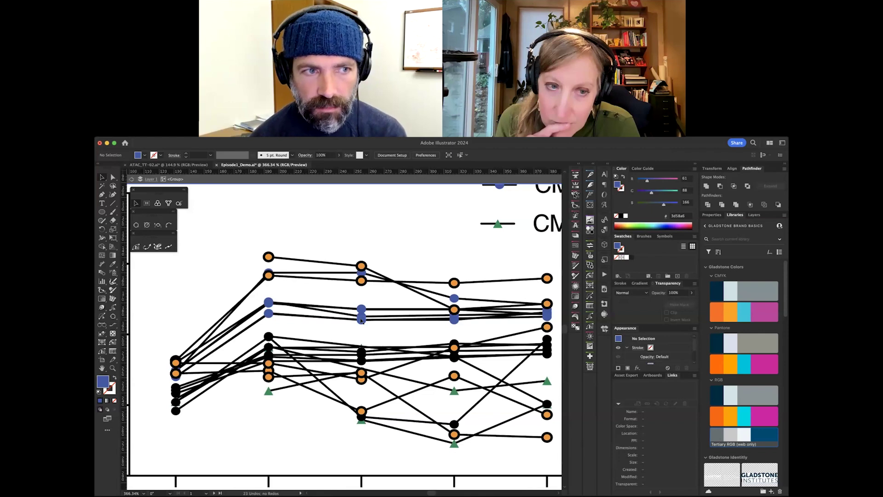
Select everything inside the isolated group to check what it contains, and deselect it.
key(super+a)
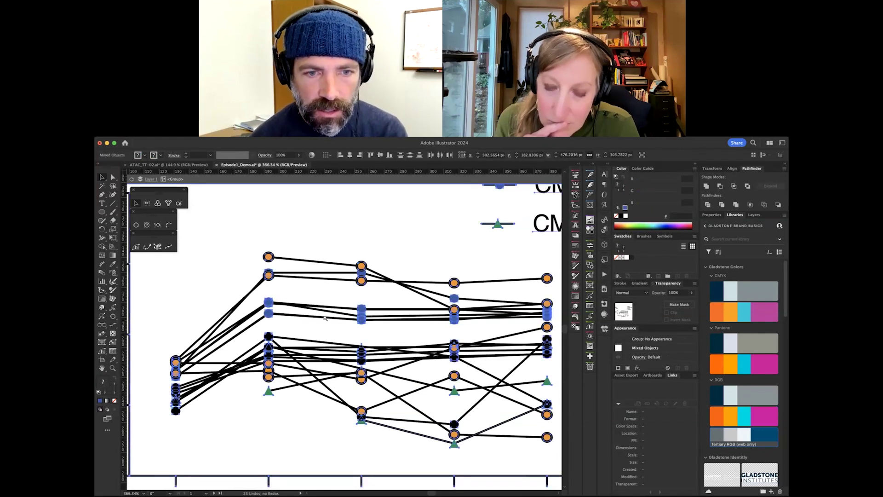
scroll(368, 314, down, 10)
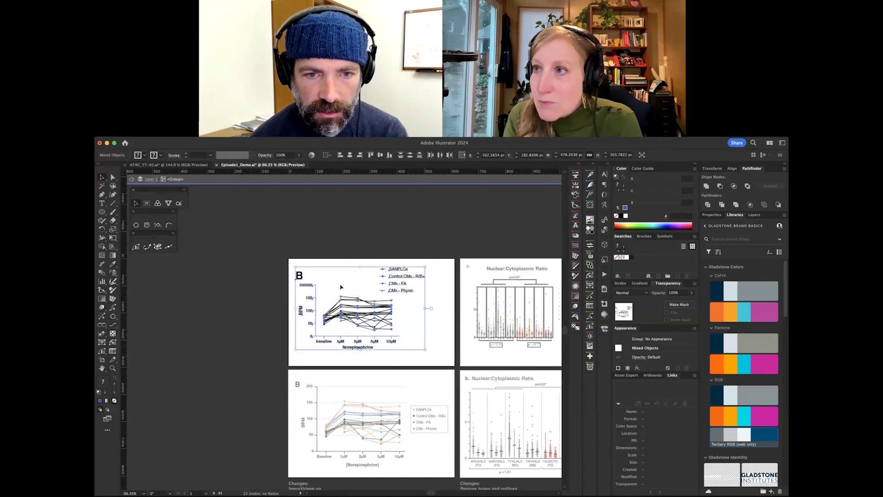
scroll(369, 319, up, 10)
scroll(369, 318, up, 3)
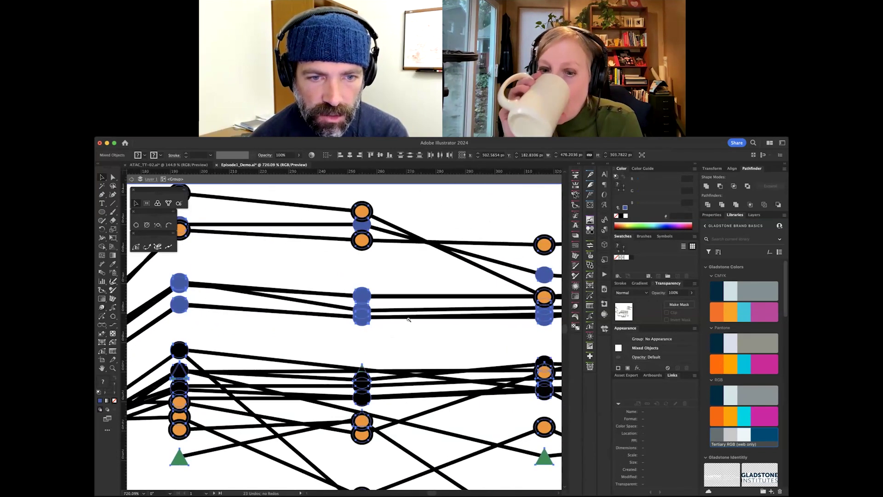
key(shift+super+a)
Select a blue circle at 2µM and extend the selection to all objects with the same fill color.
click(363, 296)
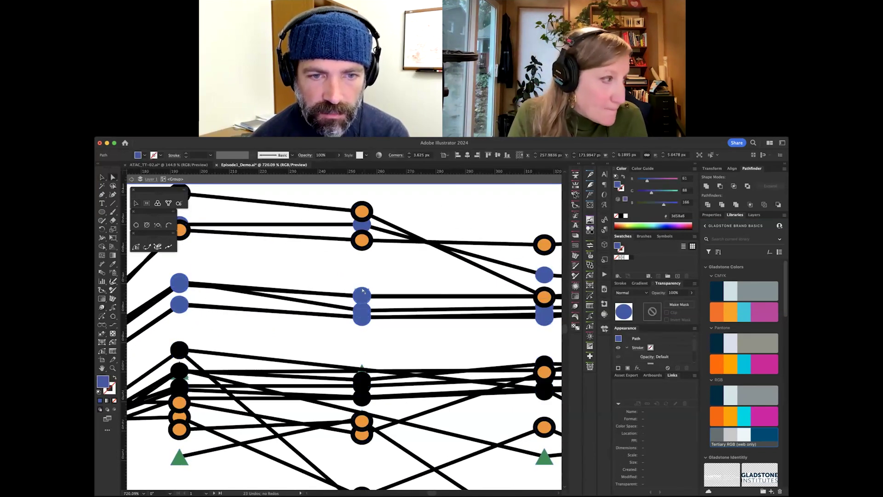
scroll(380, 293, down, 2)
scroll(379, 293, down, 1)
scroll(331, 269, right, 3)
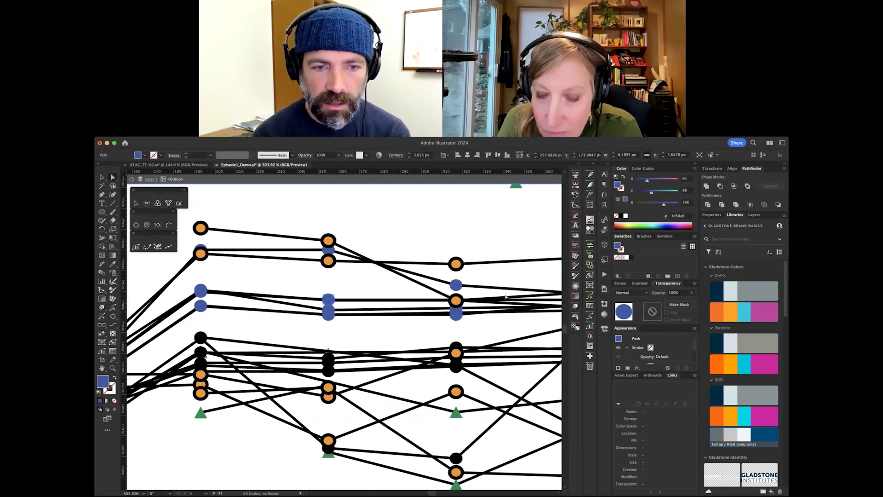
scroll(415, 301, down, 1)
scroll(416, 301, down, 5)
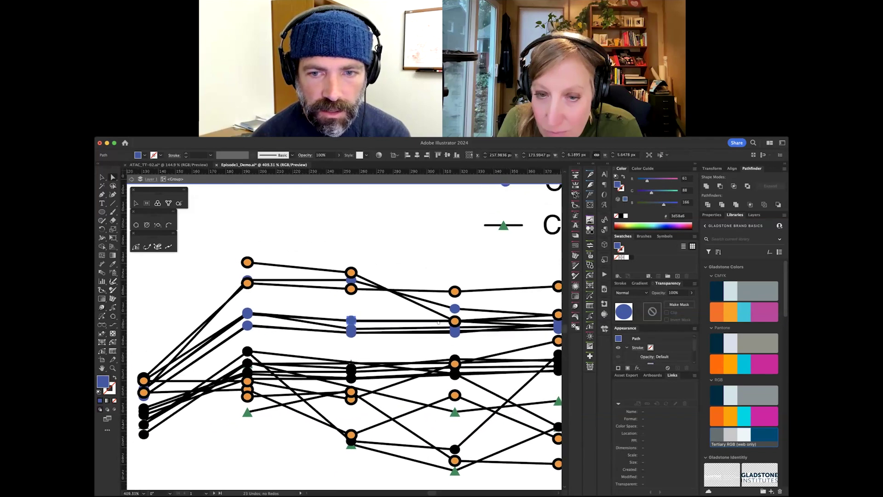
drag(394, 267, 354, 333)
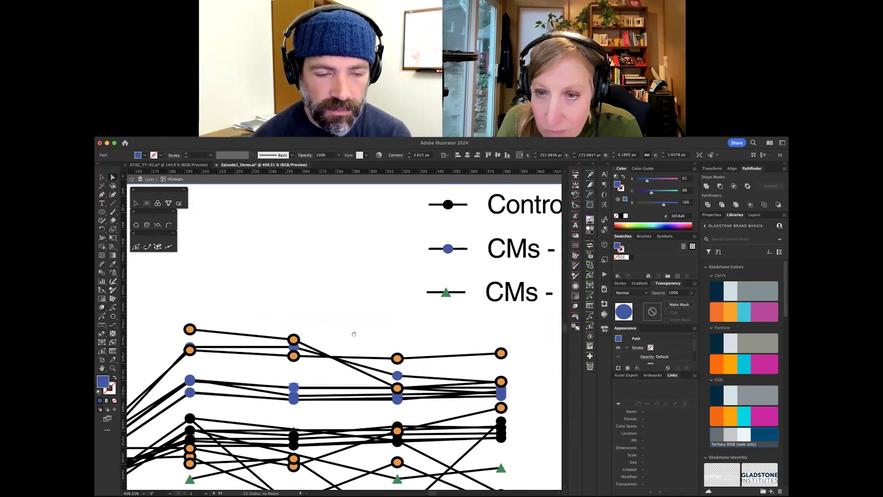
scroll(354, 334, down, 3)
scroll(354, 334, left, 3)
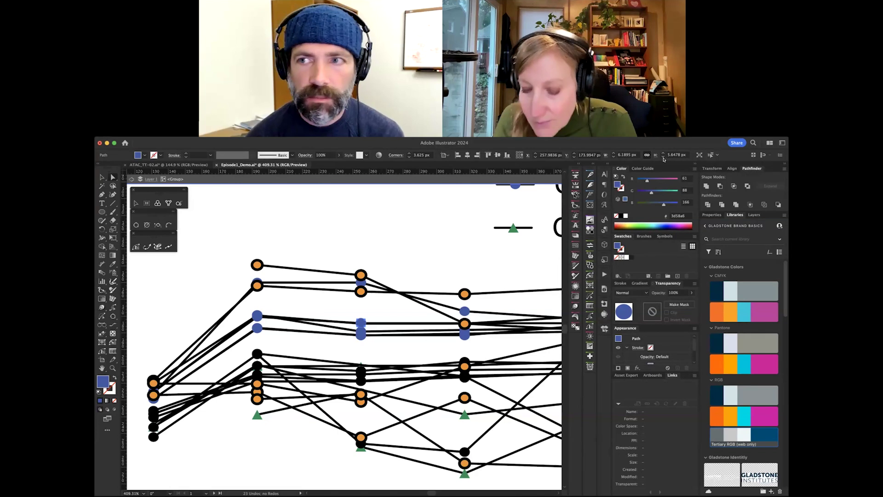
click(716, 154)
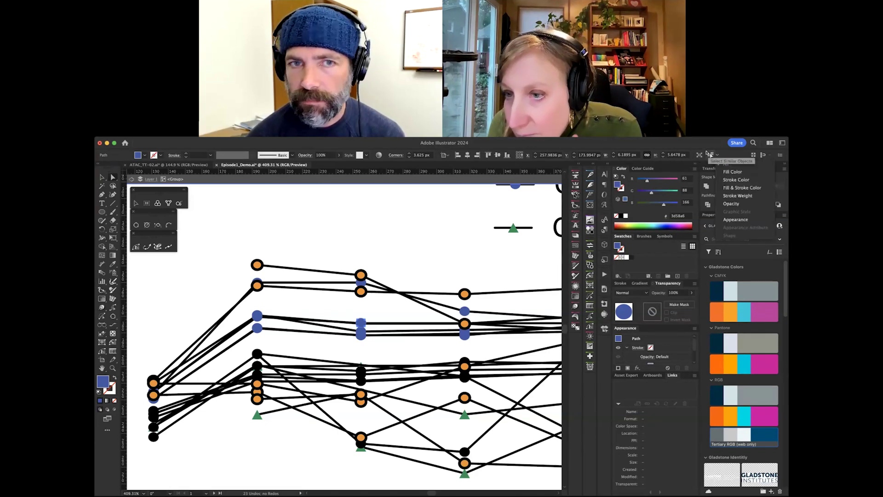
click(223, 133)
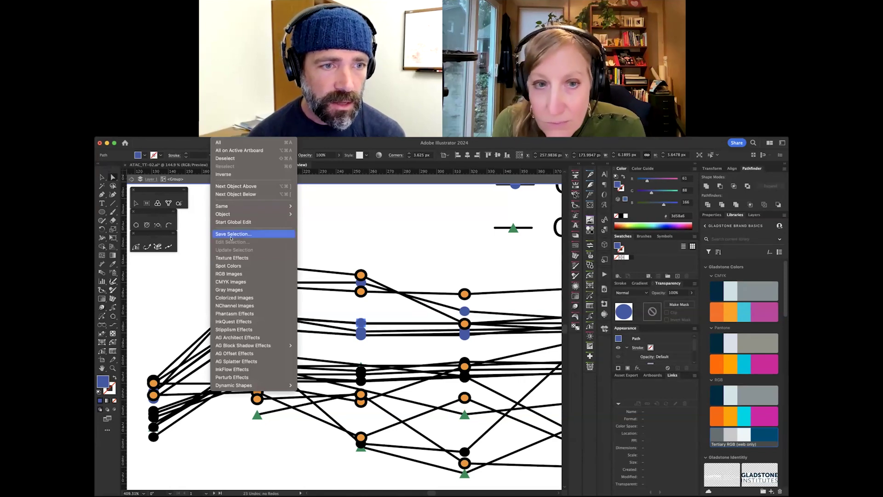
mouse_move(234, 210)
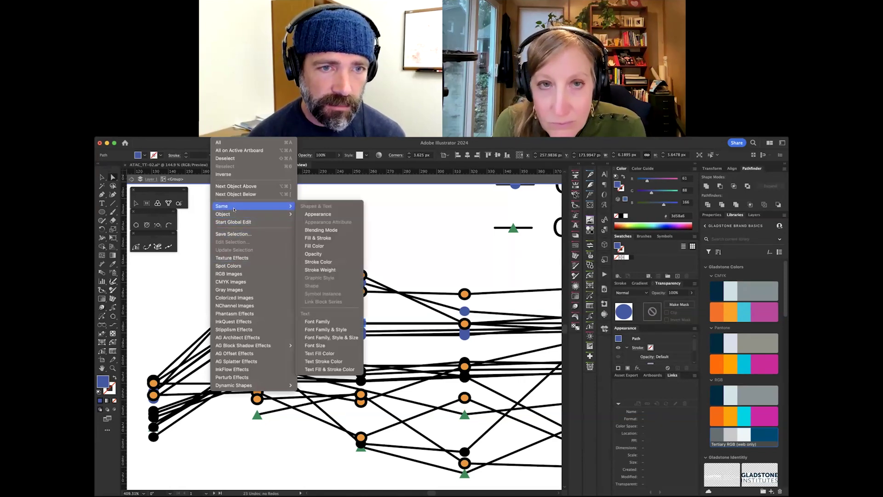
click(316, 246)
scroll(429, 256, down, 5)
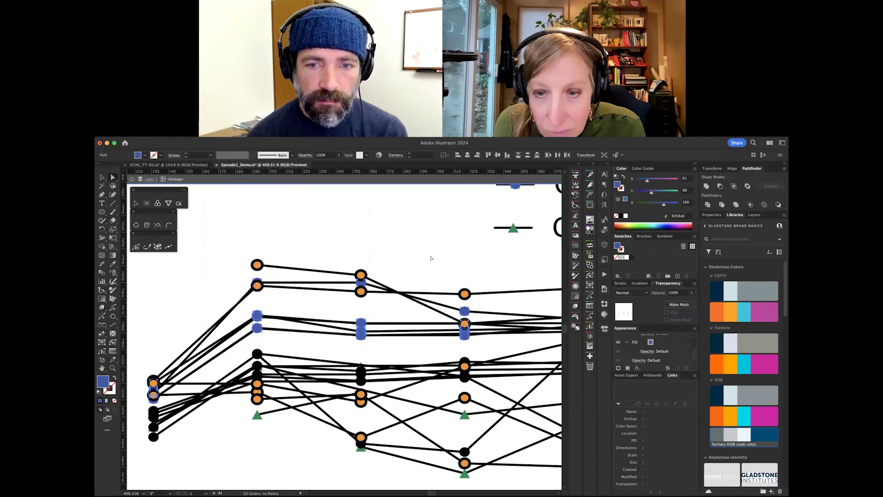
scroll(338, 273, down, 3)
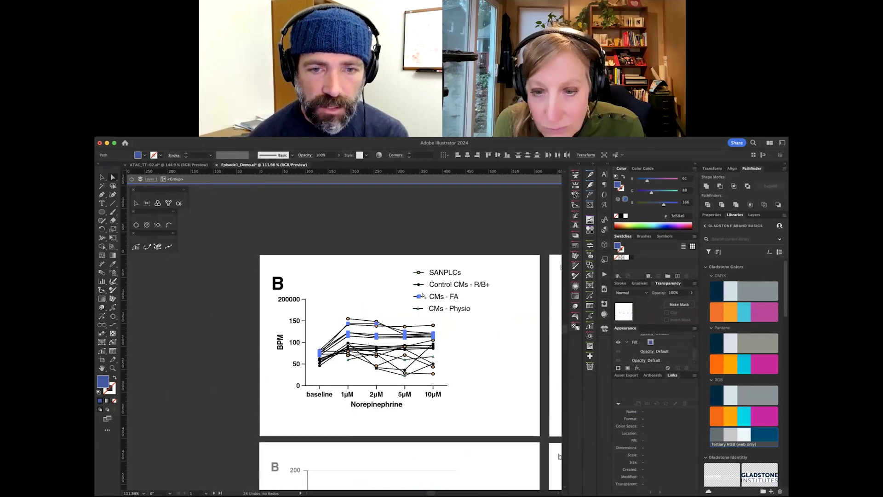
scroll(423, 295, up, 4)
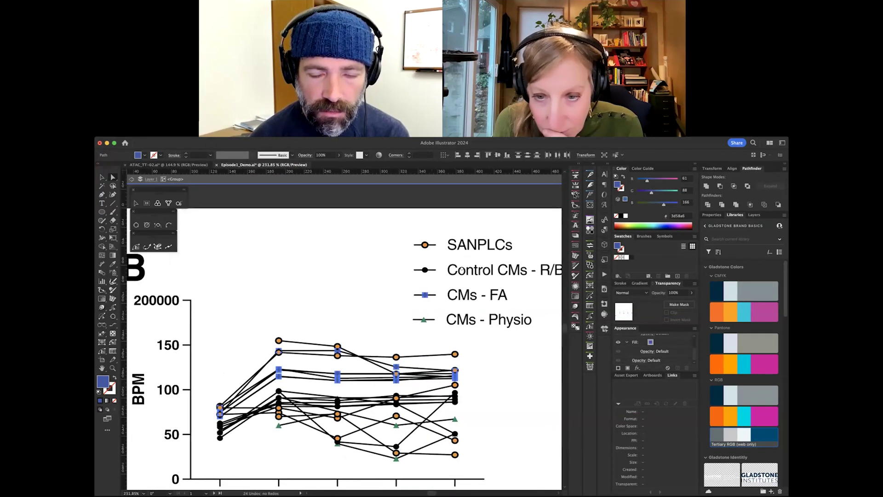
Exclude the CMs - FA legend marker from the selection, and remove the blue data markers from view.
key(q)
mouse_move(453, 256)
mouse_down()
mouse_move(455, 270)
mouse_move(468, 265)
mouse_move(452, 253)
mouse_up()
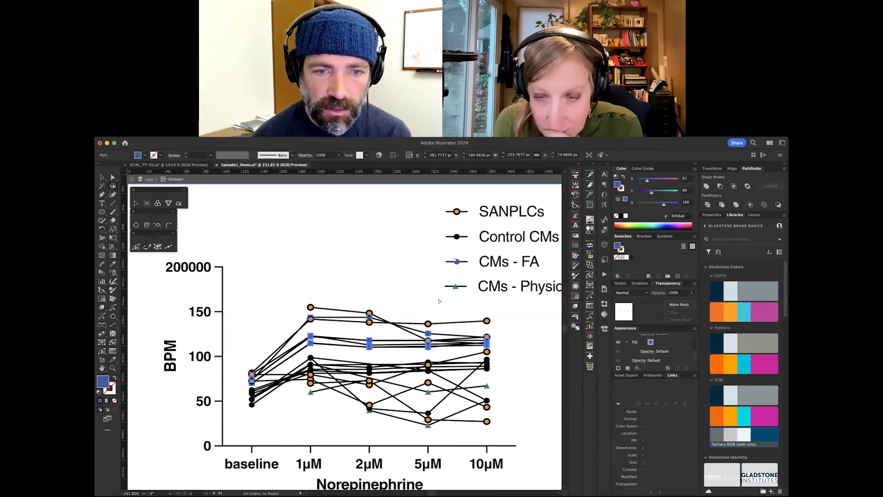
scroll(473, 356, up, 1)
scroll(474, 356, up, 4)
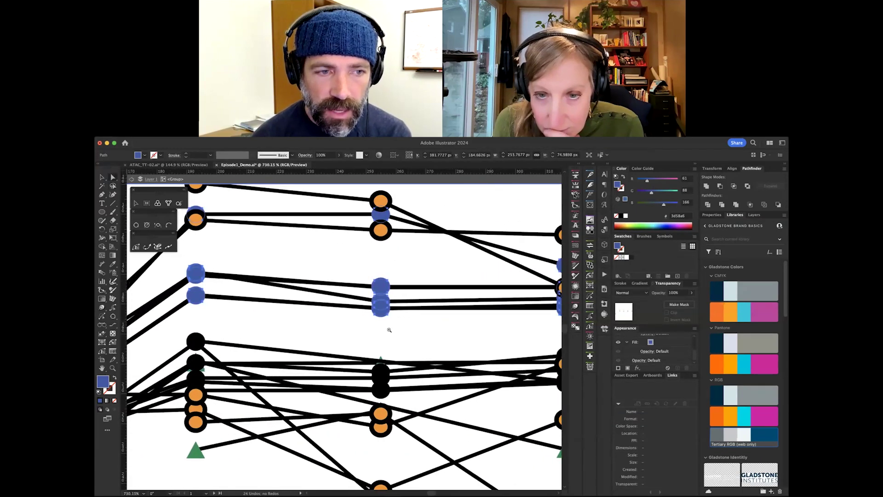
scroll(388, 329, down, 2)
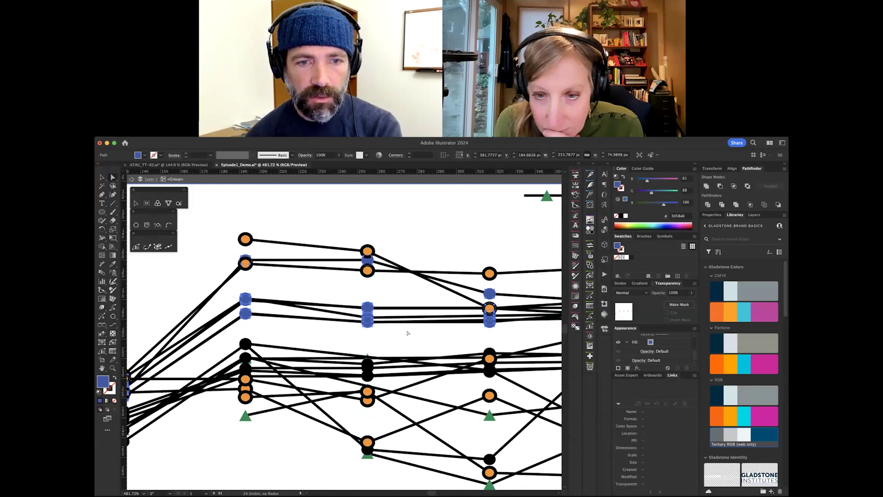
click(408, 332)
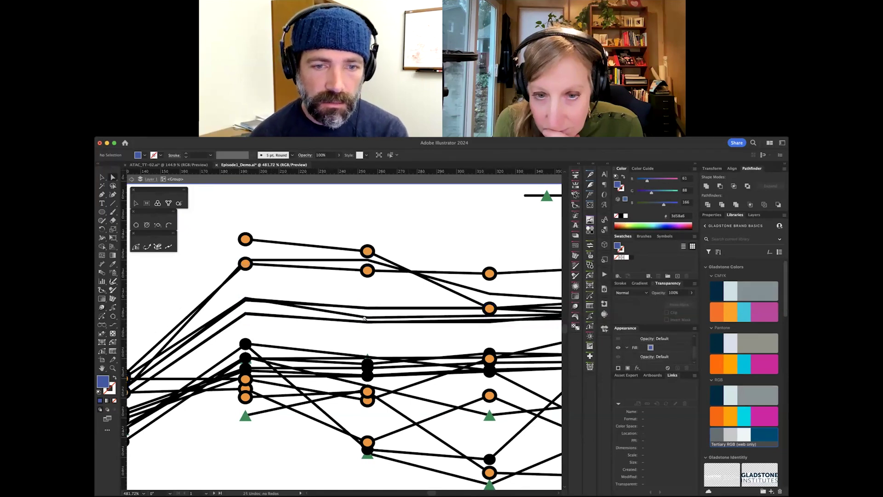
Undo the removal of the blue data markers and deselect them.
scroll(364, 318, down, 3)
key(super+z)
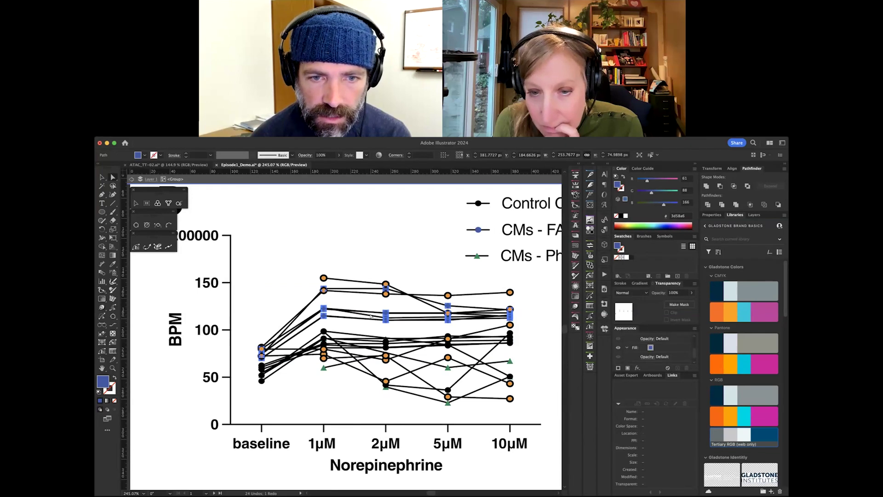
scroll(410, 313, up, 4)
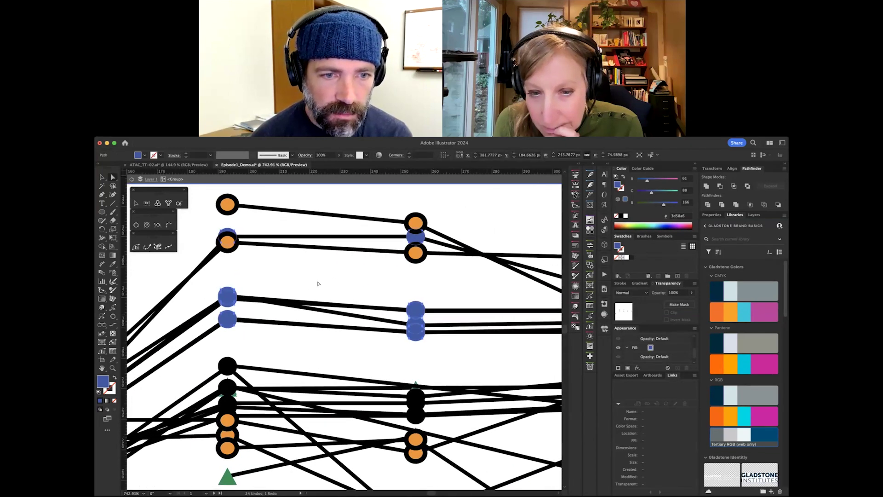
drag(317, 283, 335, 332)
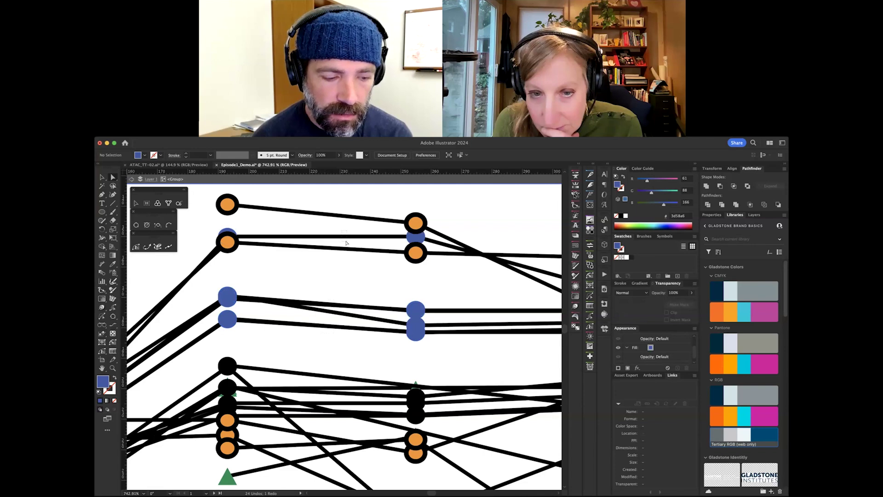
Select the black lines running through the blue markers to check which paths connect those data points.
key(super+a)
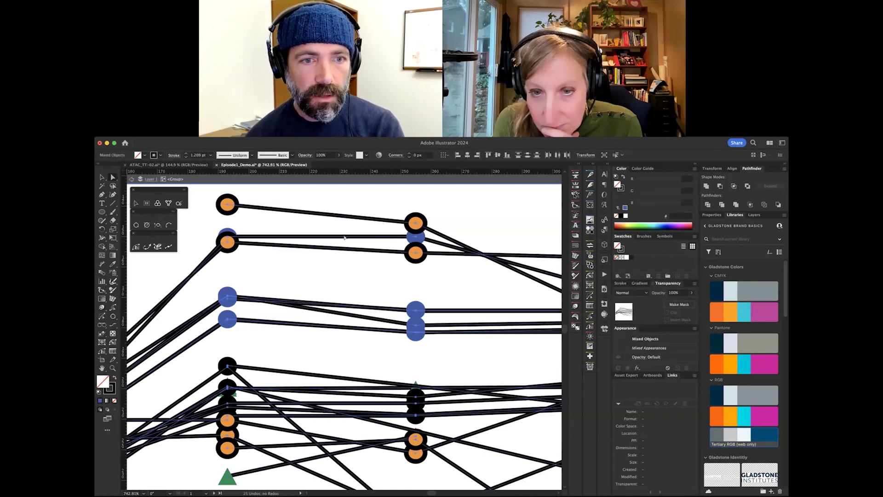
click(347, 238)
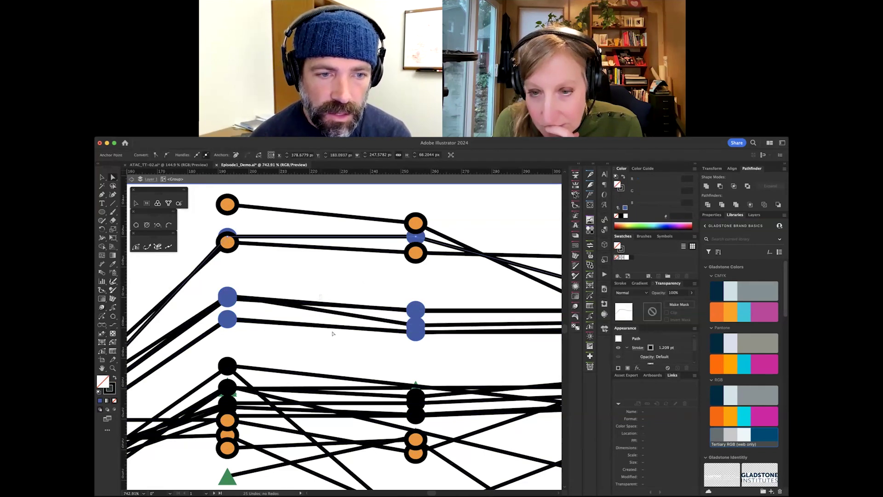
drag(336, 341, 336, 341)
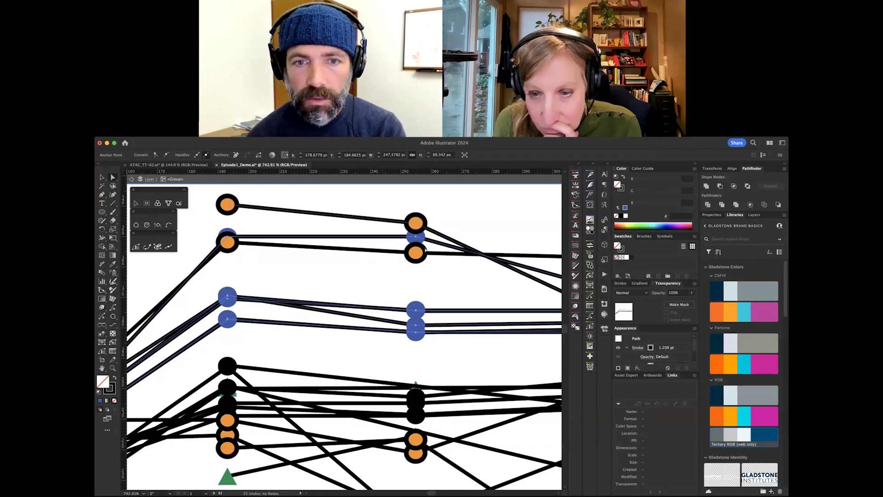
click(417, 237)
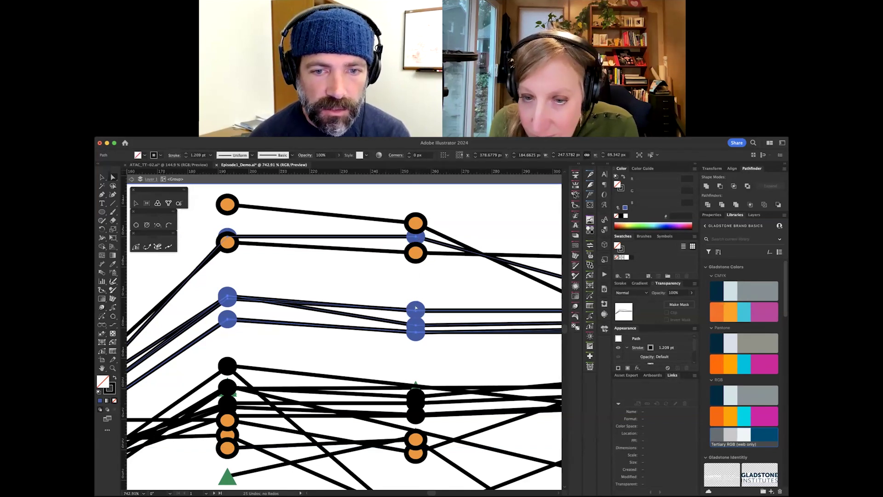
Select a blue circle at 2µM and extend the selection to all similar objects.
click(420, 307)
drag(420, 307, 417, 308)
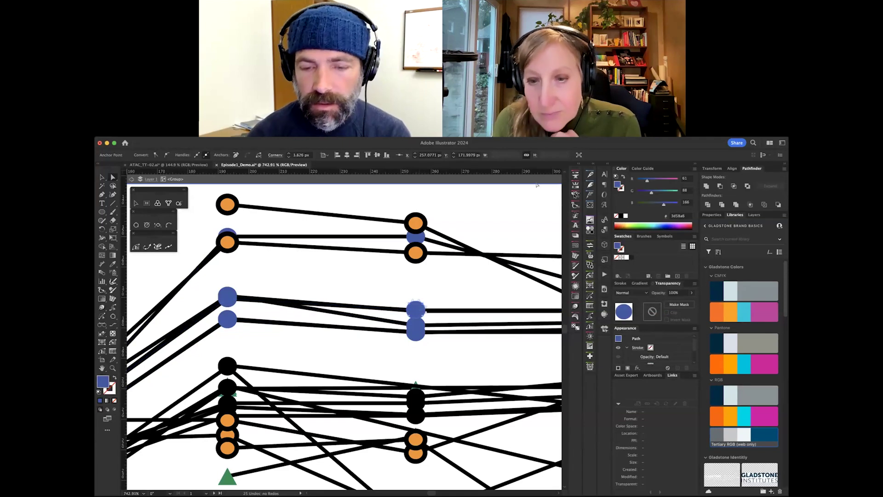
key(super+z)
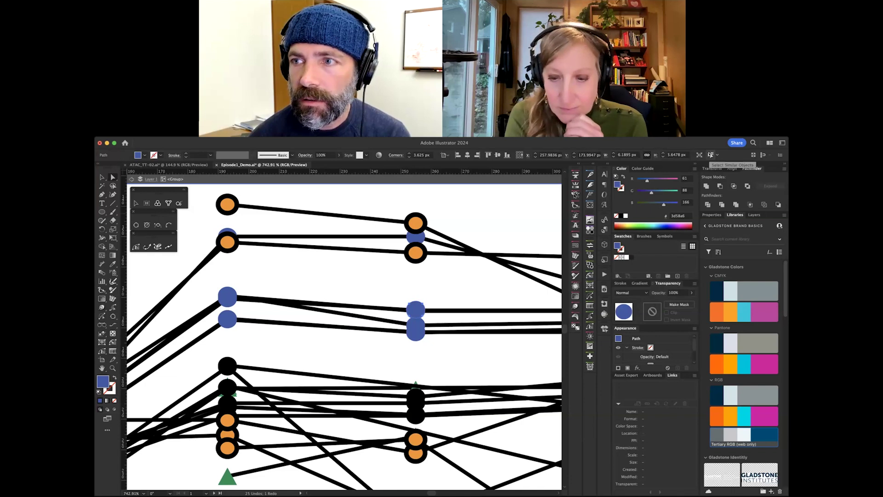
click(711, 155)
scroll(398, 306, down, 5)
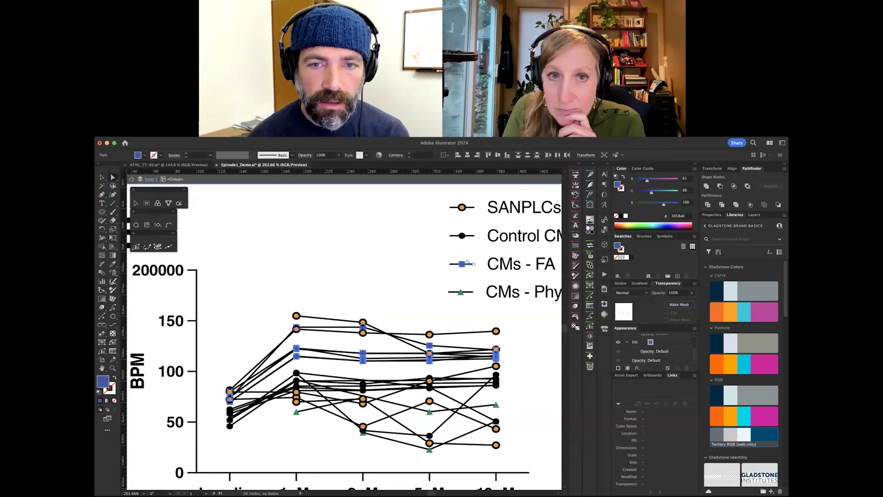
Take the CMs - FA legend marker out of the selection and delete the remaining blue data markers.
key(q)
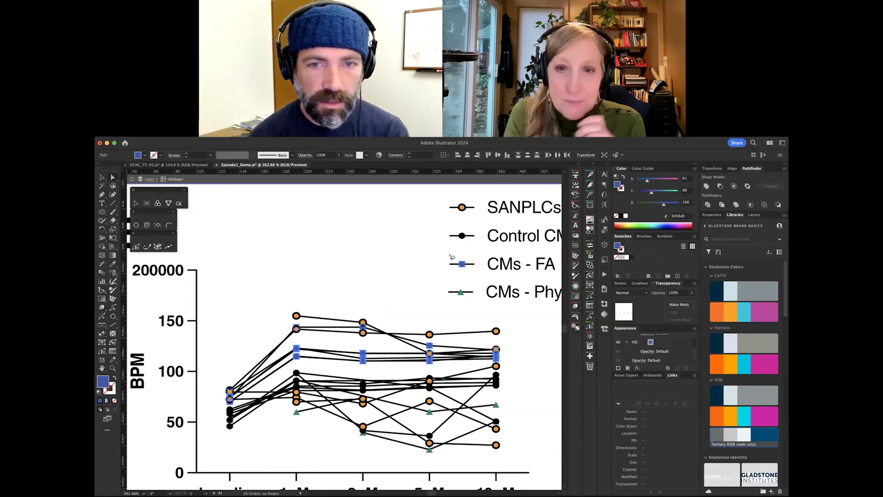
mouse_move(454, 254)
mouse_down()
mouse_move(468, 277)
mouse_move(458, 255)
mouse_up()
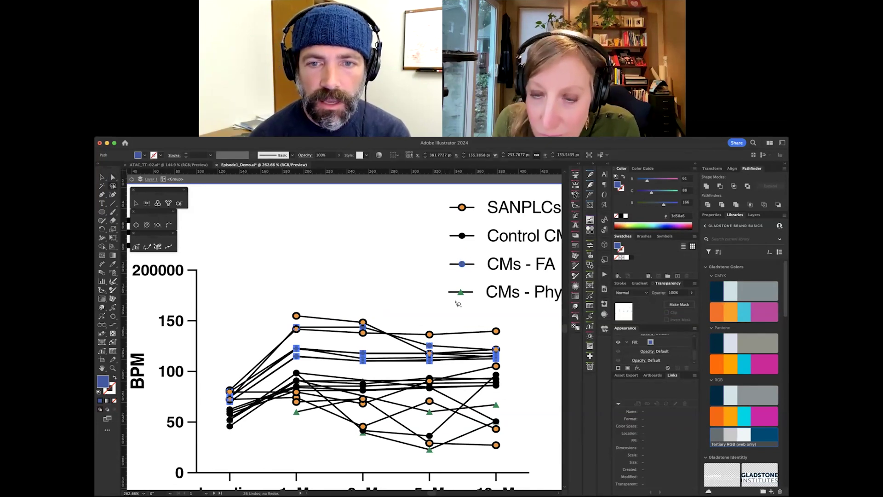
scroll(362, 350, up, 2)
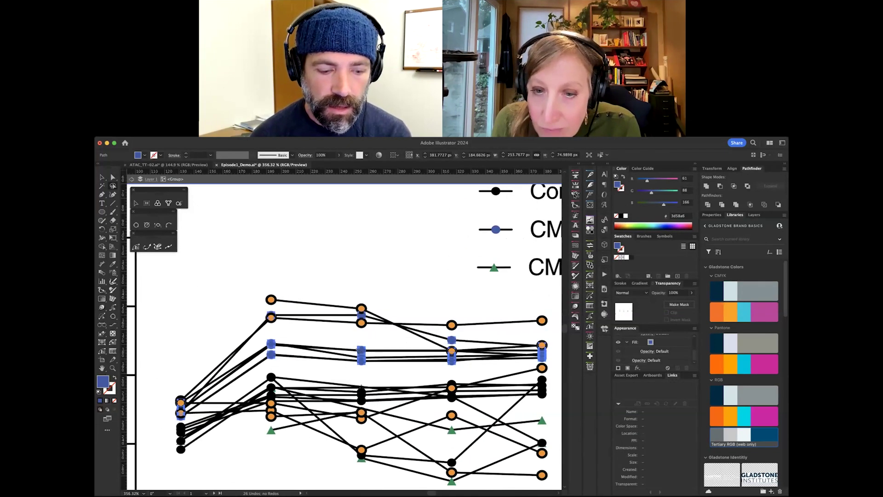
key(v)
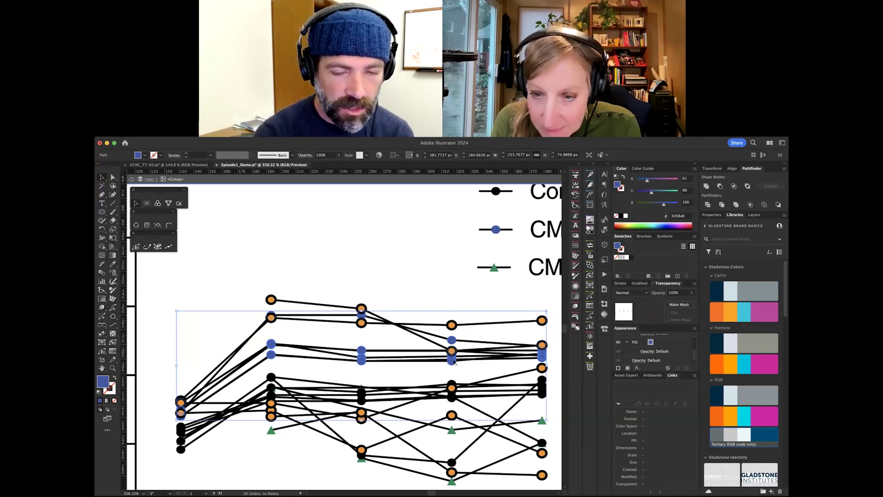
key(Delete)
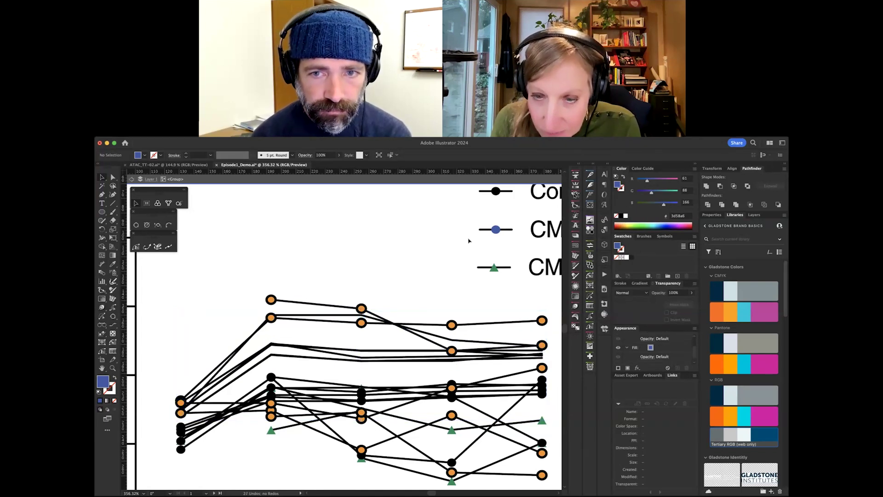
Isolate the nested group of lines left without blue markers, and select individual lines in it to check them.
click(329, 353)
double_click(329, 352)
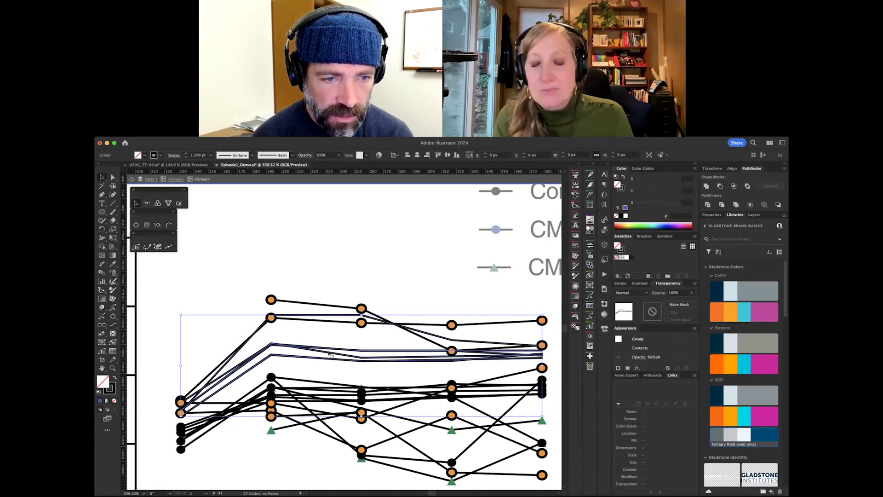
double_click(329, 353)
click(332, 351)
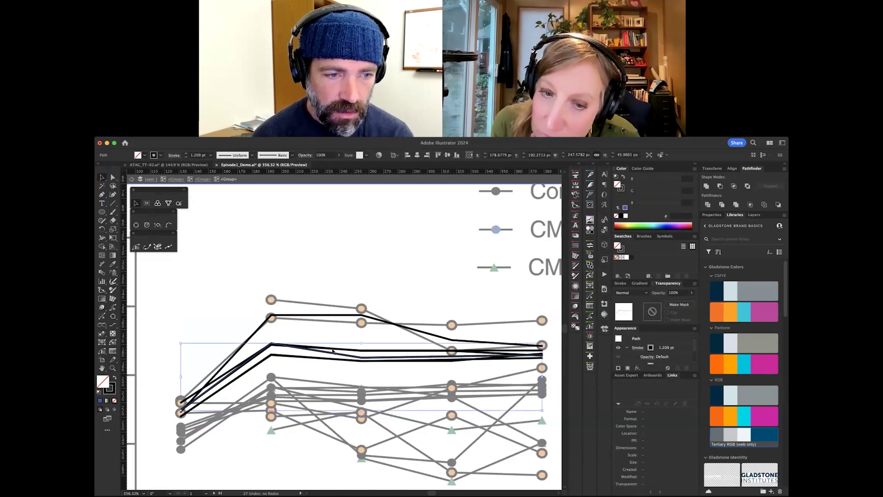
key(a)
key(v)
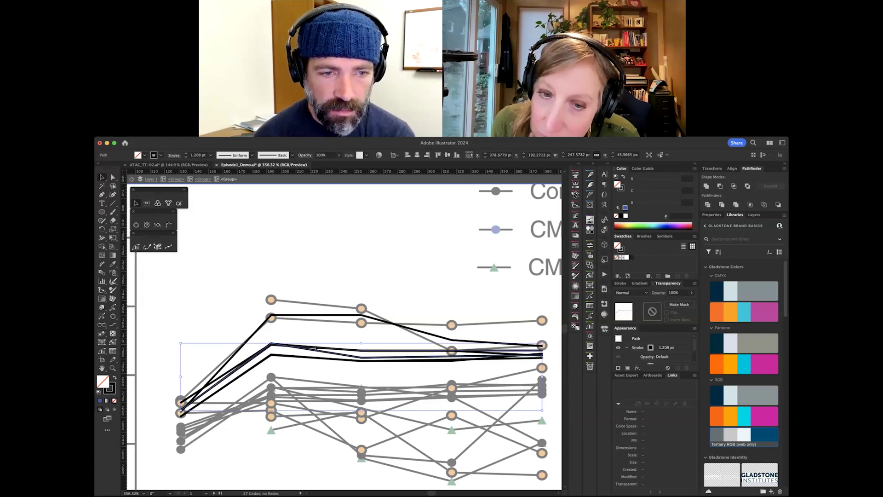
scroll(336, 284, down, 2)
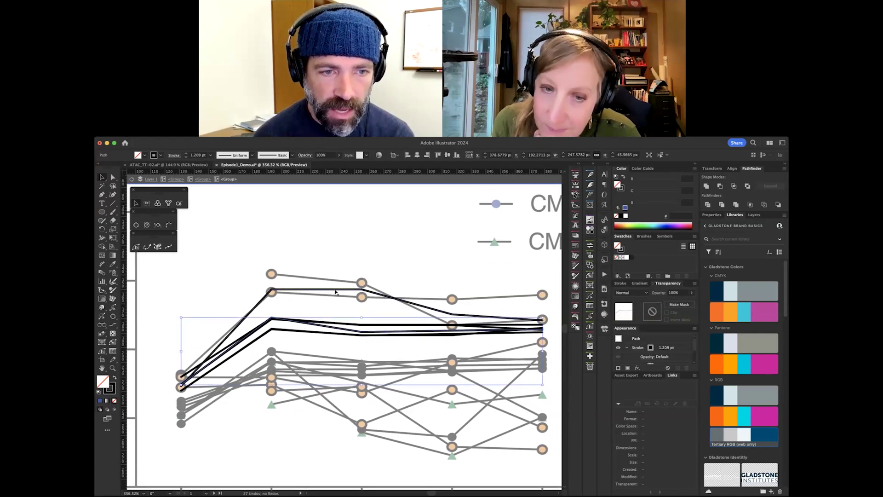
click(336, 289)
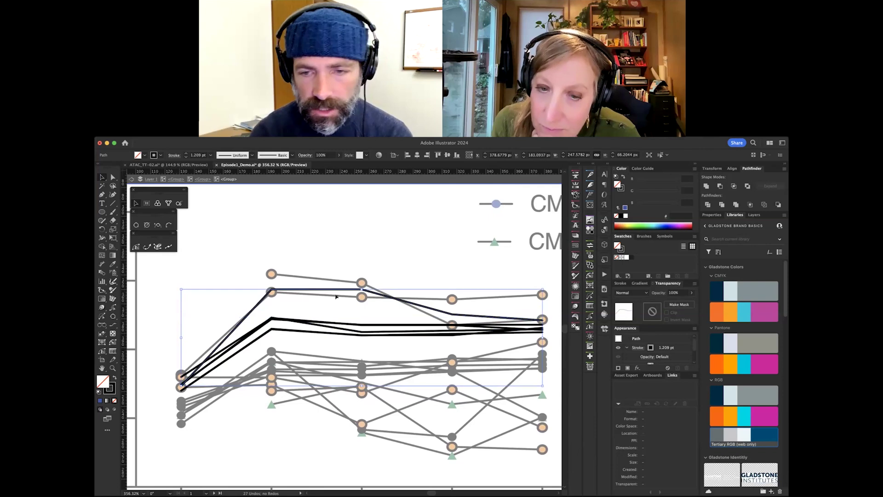
Draw a circle 5.6478 px across above the lines, and give it the appearance of the CMs - FA legend marker.
click(334, 261)
key(b)
click(314, 241)
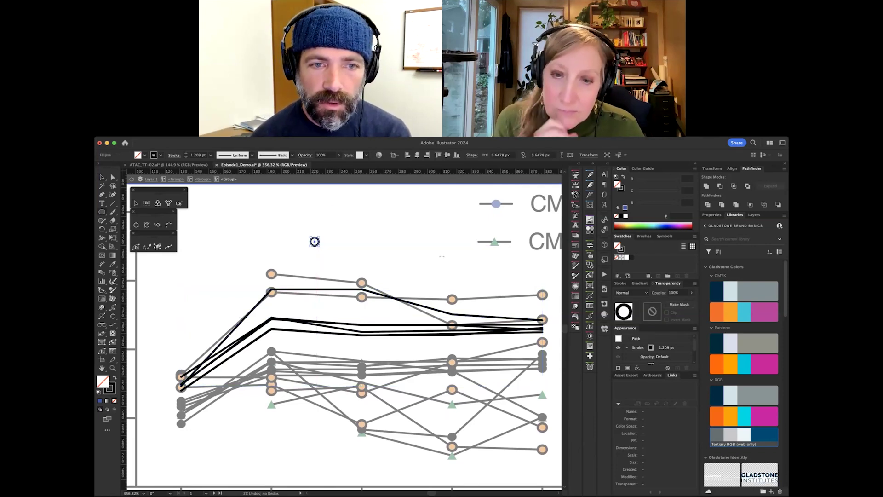
scroll(313, 248, up, 2)
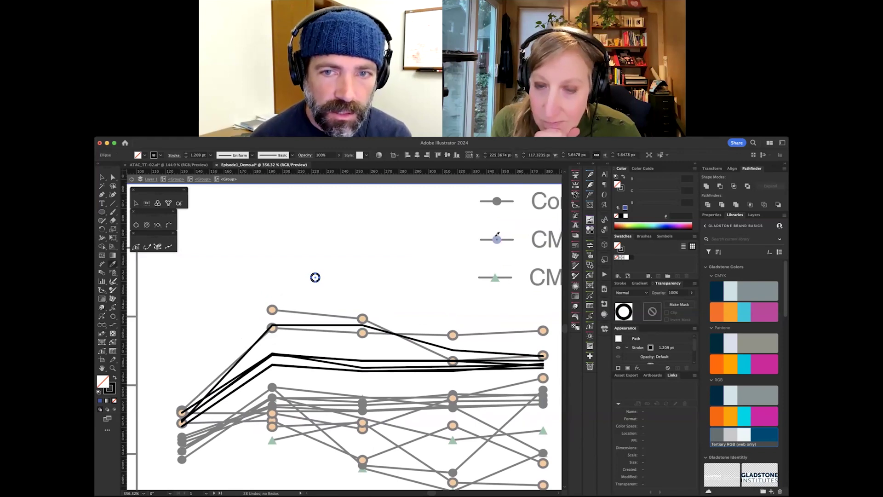
click(496, 236)
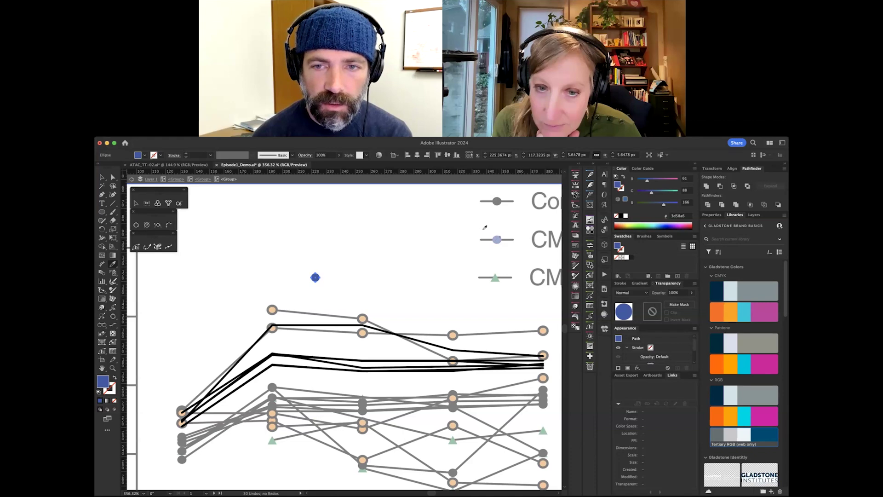
Select the black lines in the isolated group, leaving the new blue circle out of the selection.
key(a)
scroll(359, 257, down, 4)
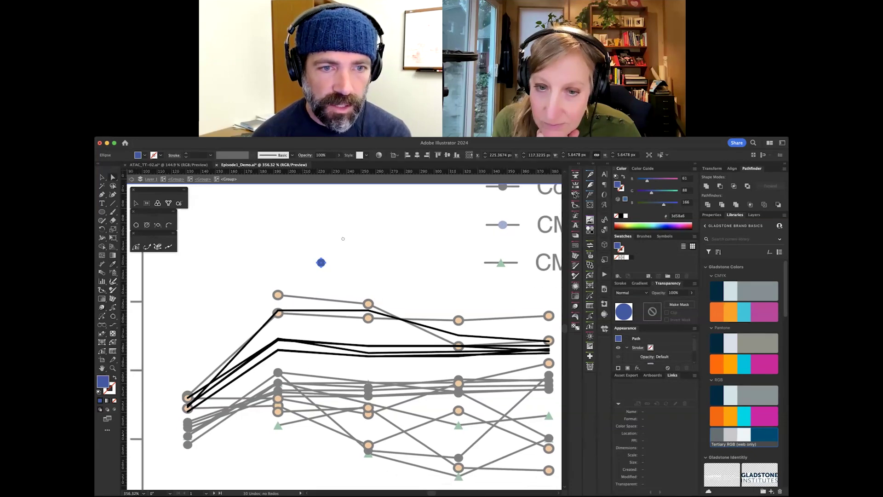
key(v)
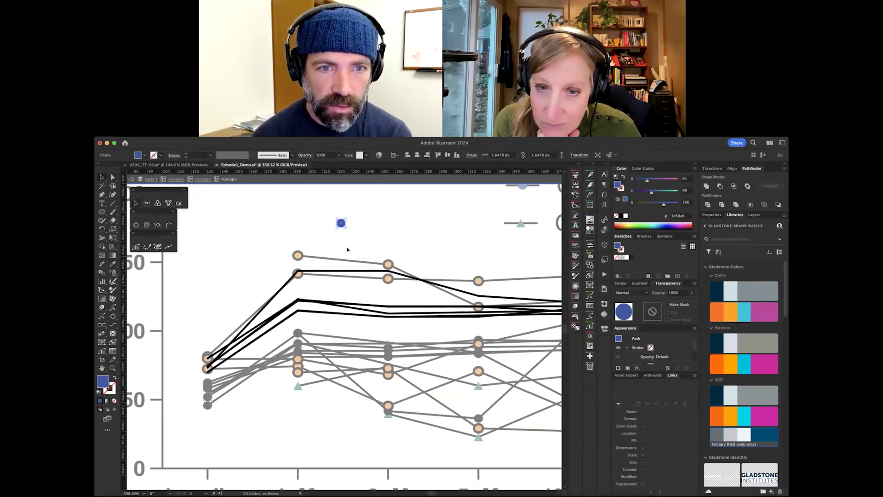
click(358, 325)
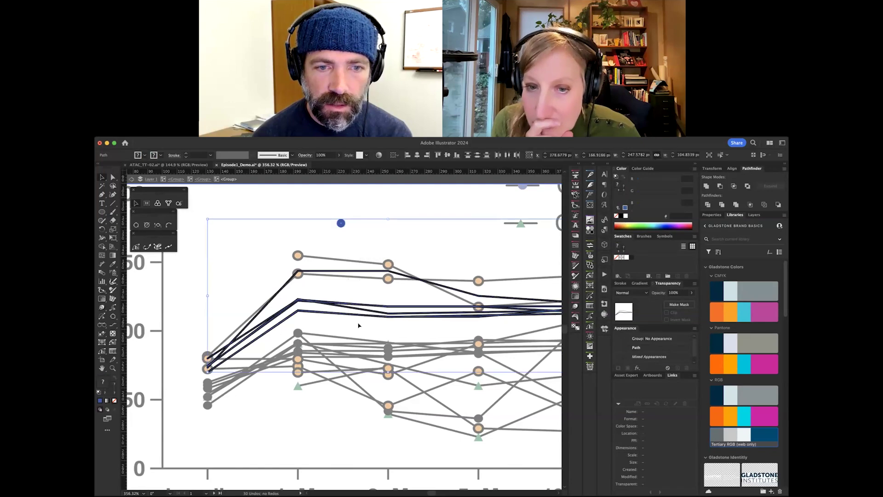
click(358, 325)
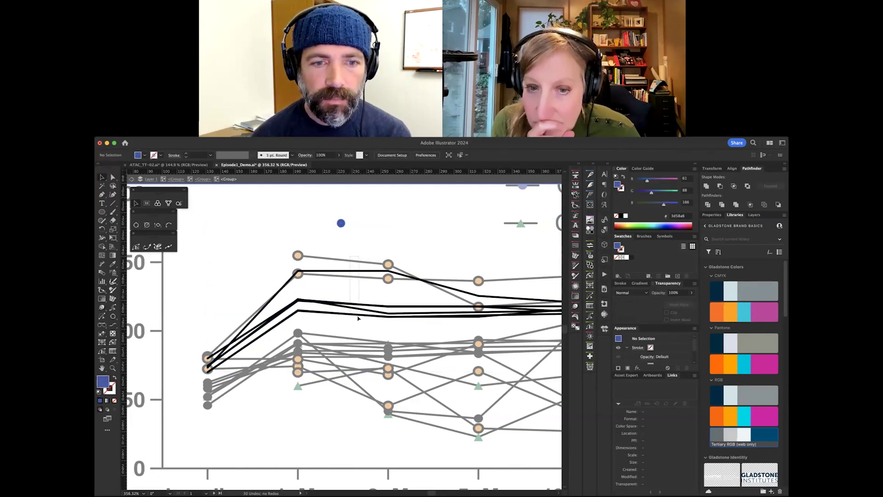
click(358, 317)
key(a)
key(v)
Expand the isolated group in the layer list, and select the whole group with the blue circle and all lines.
click(750, 215)
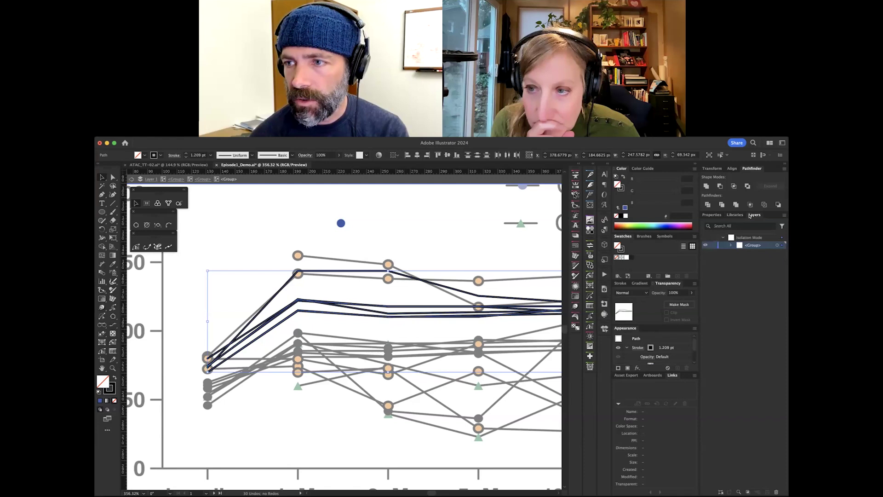
click(731, 246)
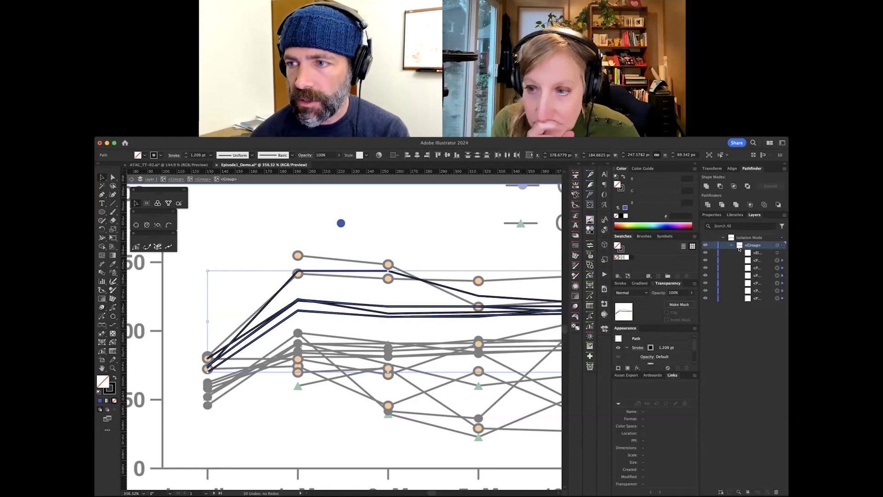
click(776, 260)
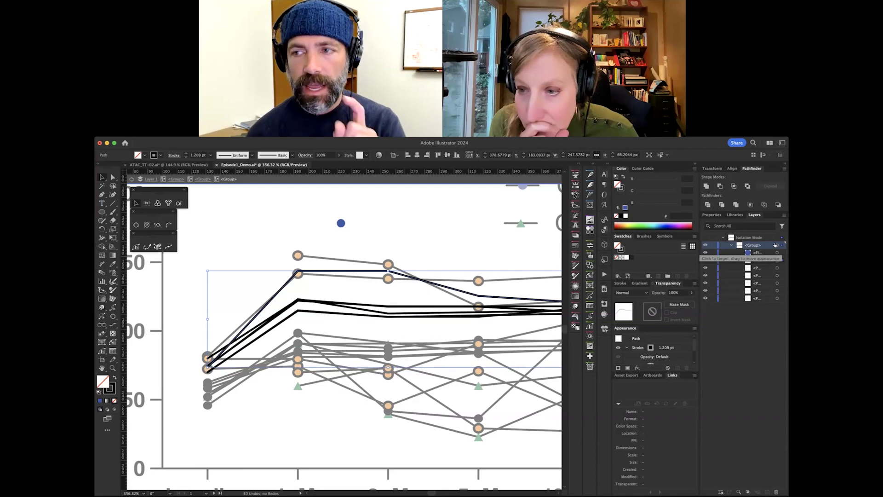
click(775, 244)
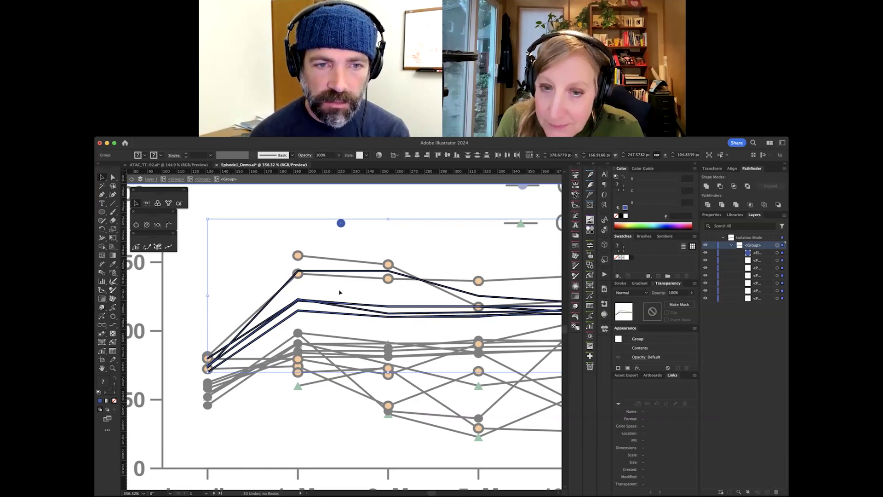
Run the Dup At Selected Anchors script on the selected circle and lines, and exit isolation mode.
click(143, 139)
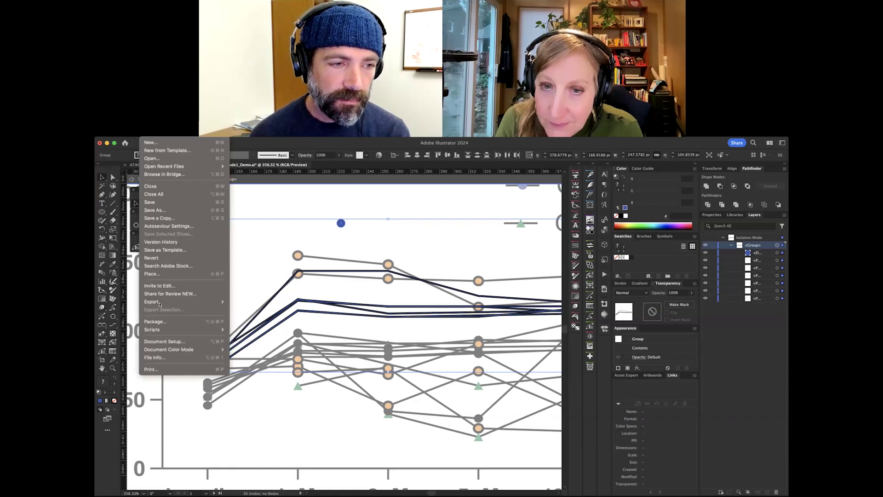
mouse_move(193, 330)
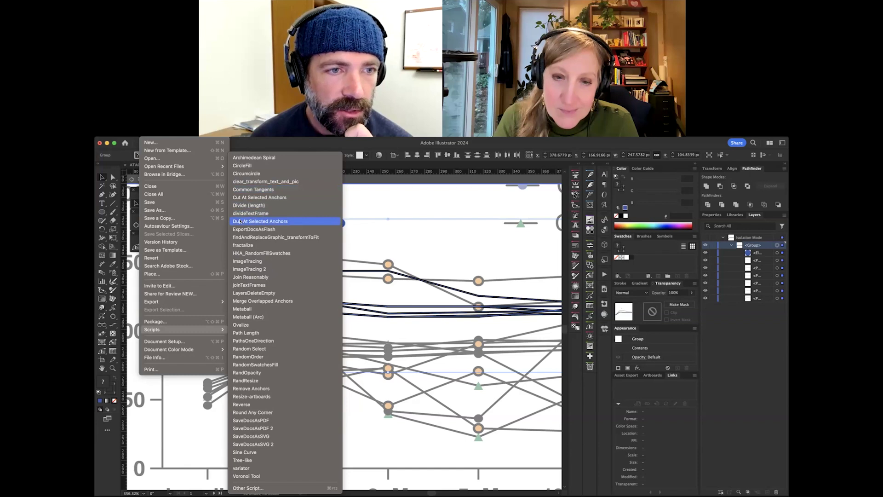
click(295, 220)
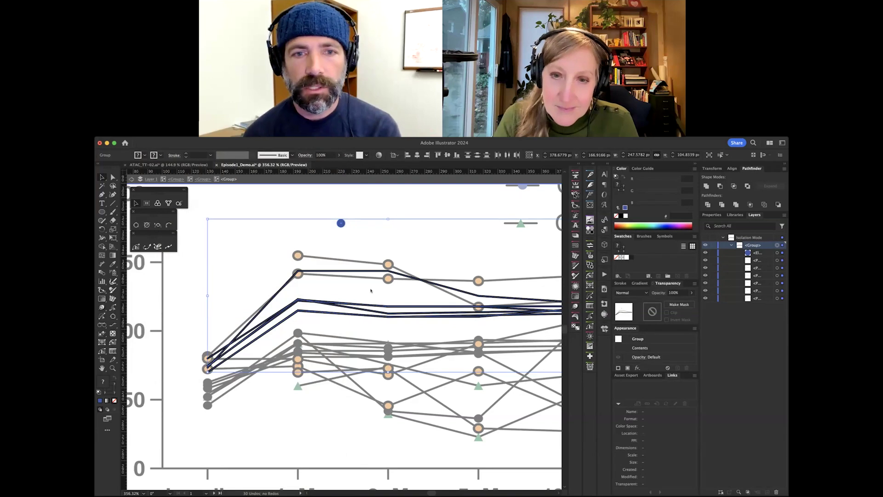
double_click(382, 242)
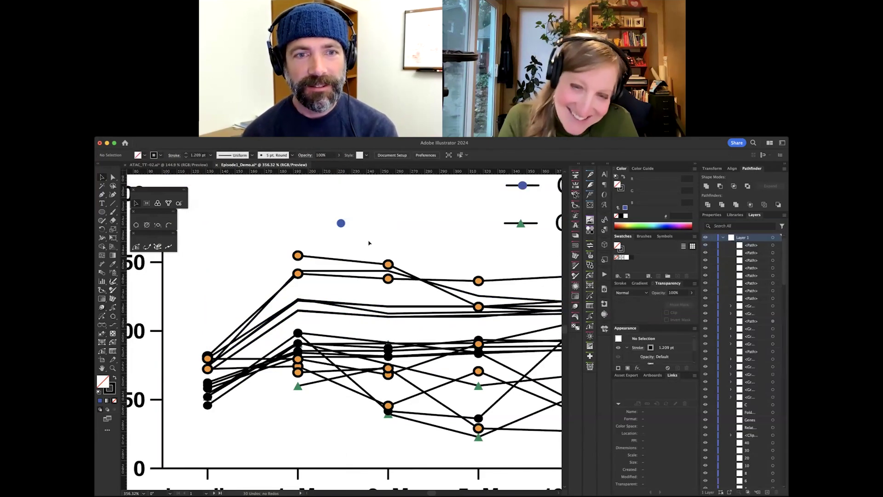
Ungroup the chart artwork down to the subgroup holding the blue circle and CMs - FA lines, and select that subgroup.
click(337, 278)
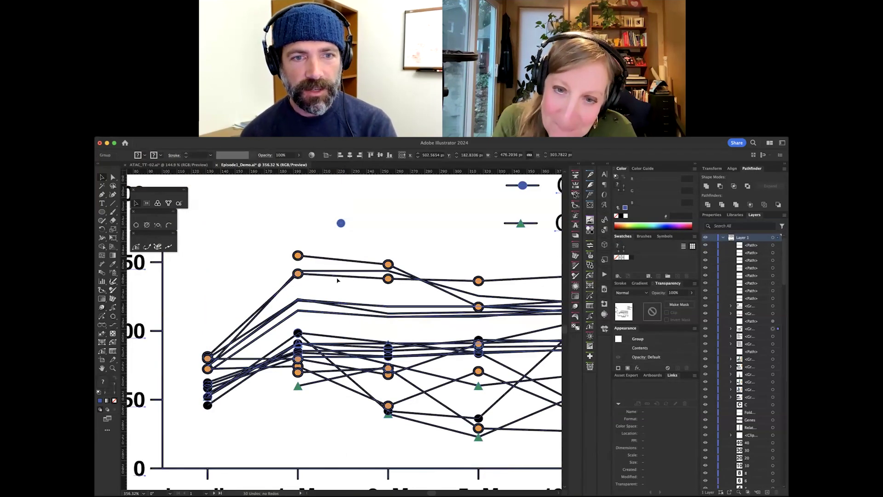
click(364, 238)
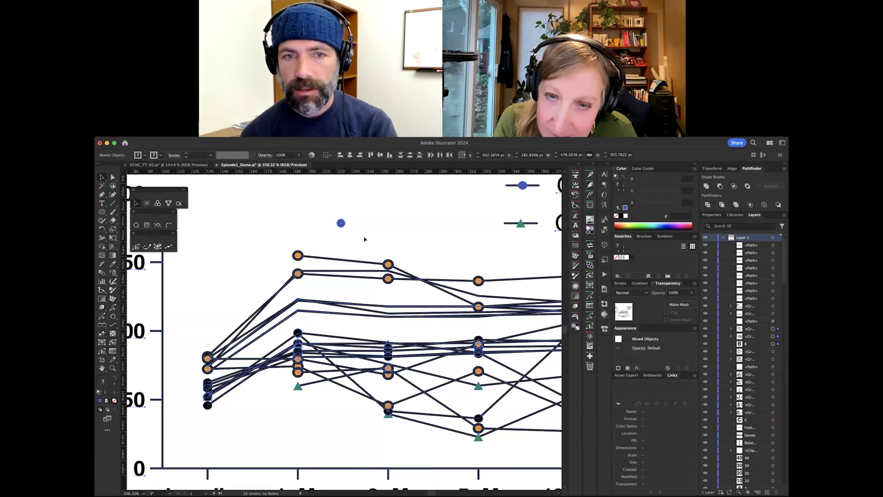
key(super+a)
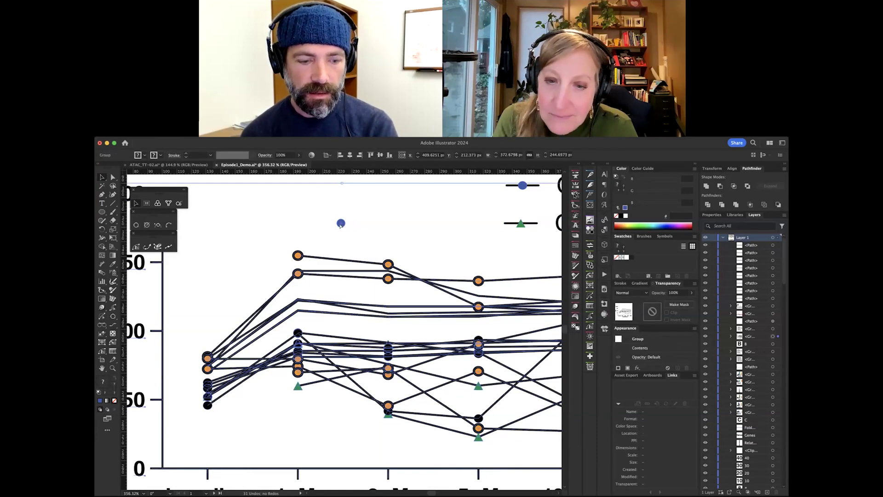
click(341, 223)
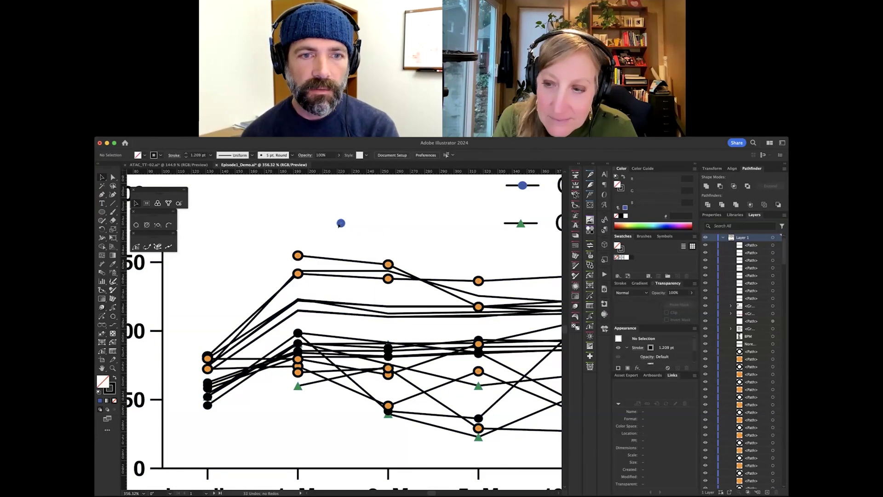
key(super+z)
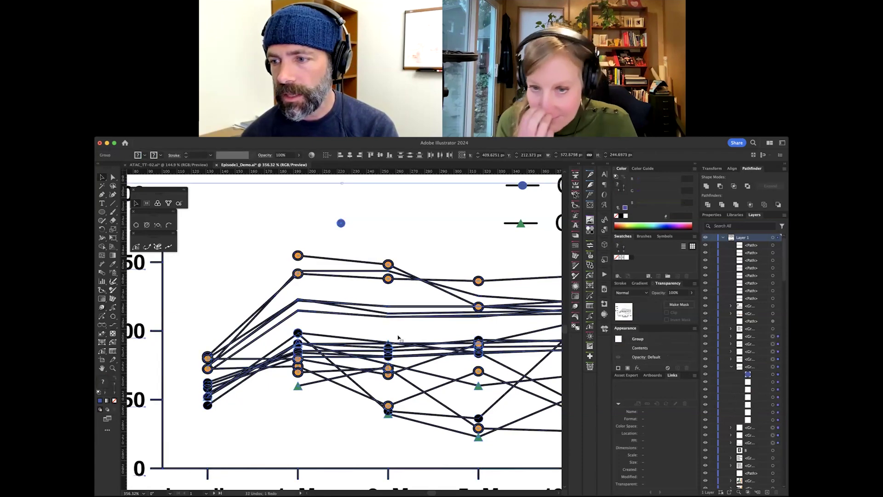
click(771, 366)
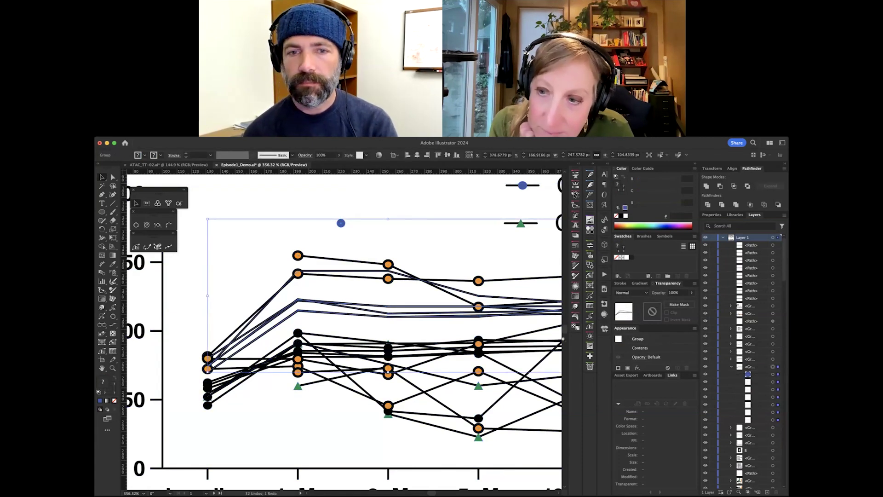
key(super+0)
scroll(351, 298, down, 2)
scroll(350, 298, right, 2)
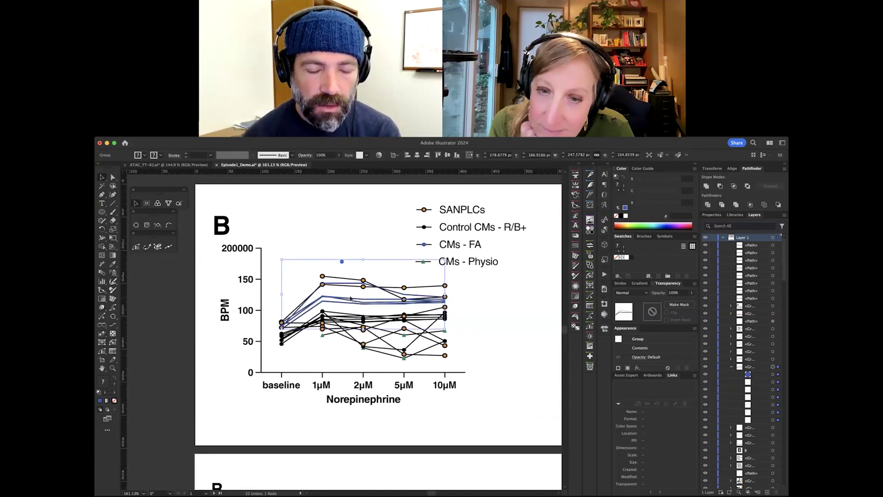
drag(351, 298, 351, 229)
scroll(366, 331, up, 5)
scroll(367, 331, left, 1)
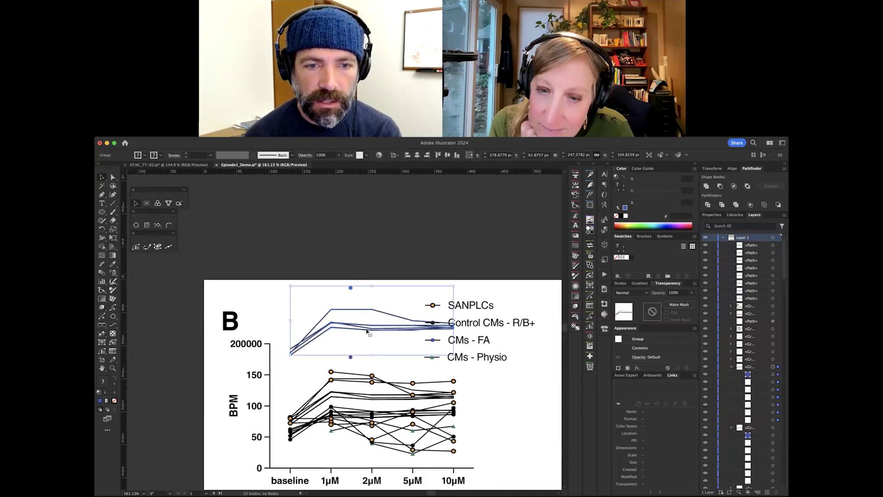
drag(367, 331, 366, 262)
scroll(366, 298, up, 2)
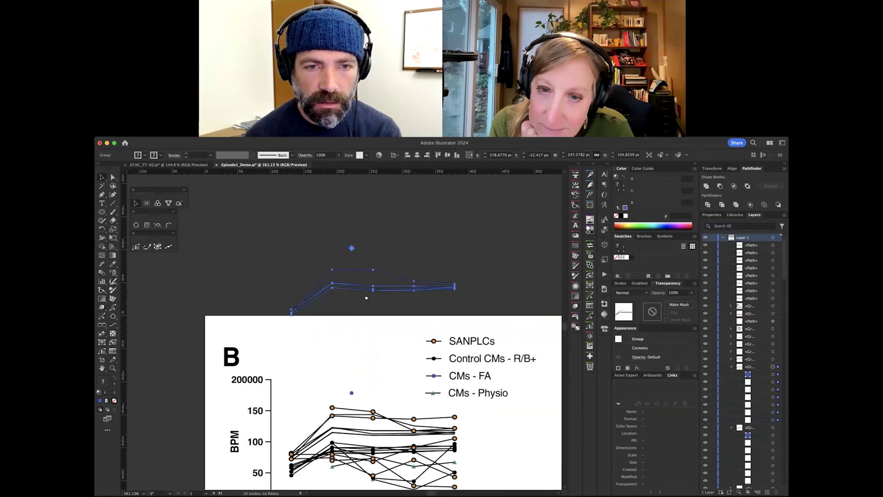
scroll(366, 298, up, 1)
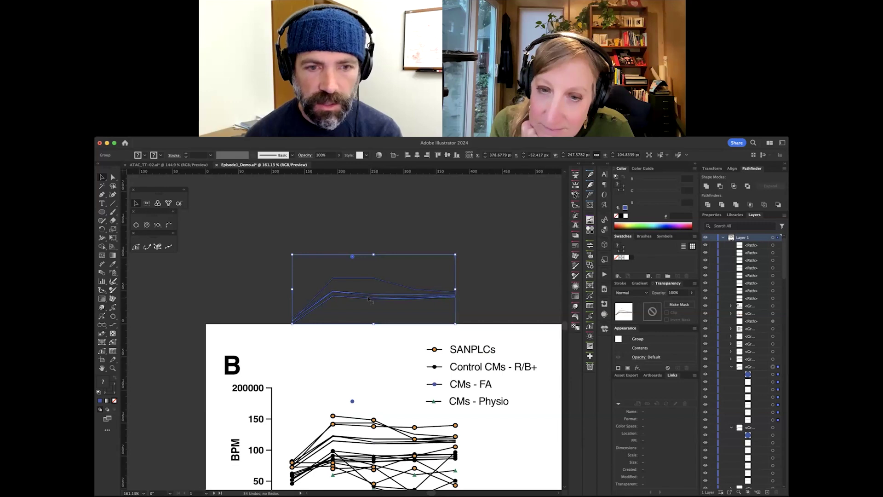
key(super+z)
key(super+z)
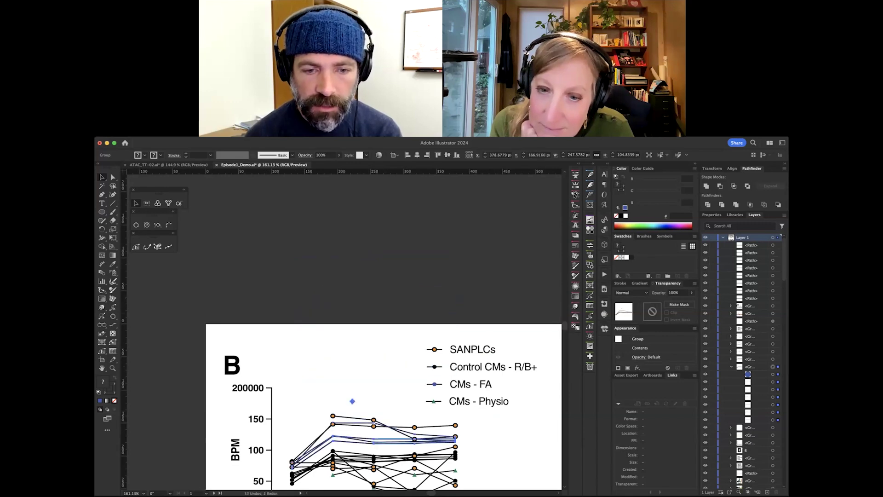
Duplicate the selected circle-and-lines group onto the empty pasteboard above the artboard, and ungroup the copy.
drag(360, 420, 375, 260)
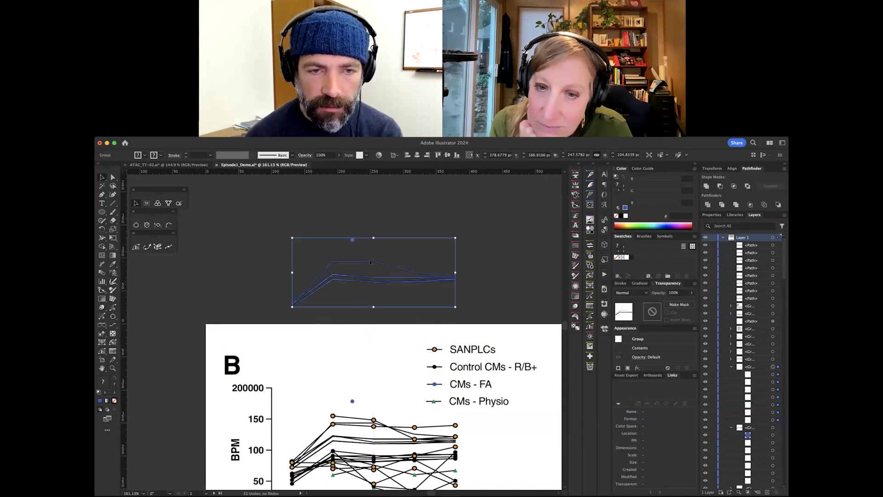
key(super+shift+a)
scroll(361, 276, up, 2)
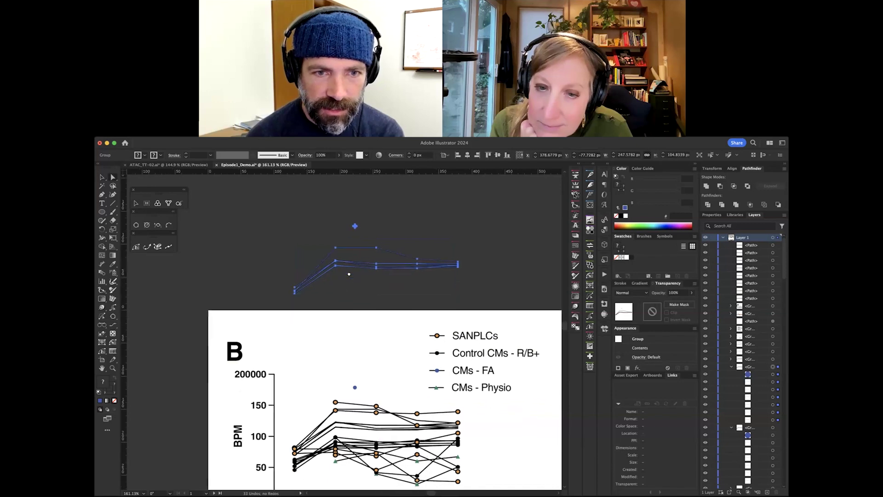
scroll(358, 281, up, 3)
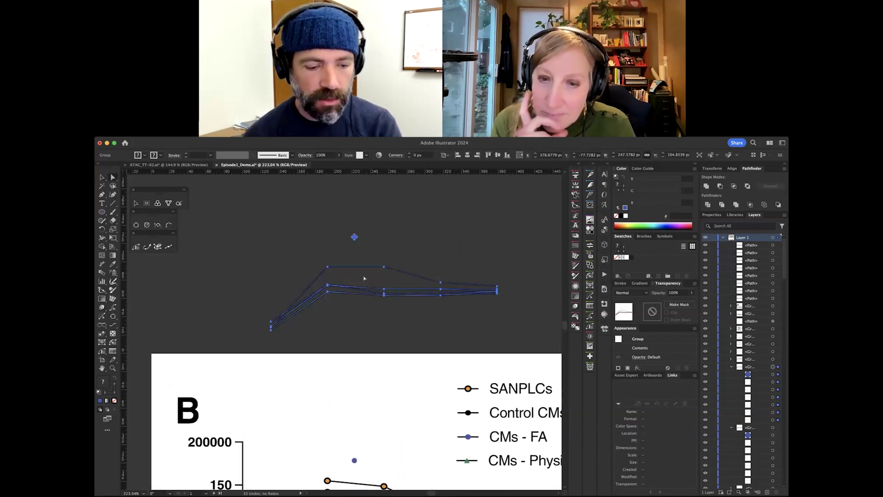
click(363, 277)
key(a)
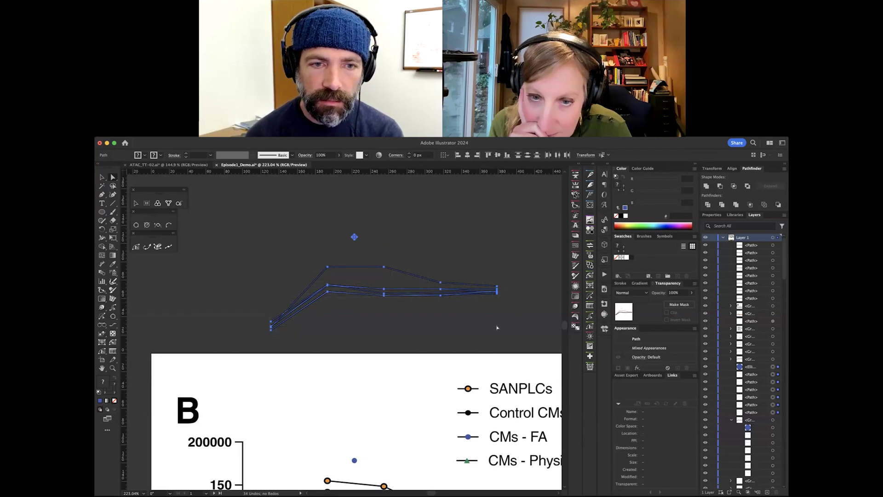
Run the Dup At Selected Anchors script on the ungrouped circle and lines.
click(153, 139)
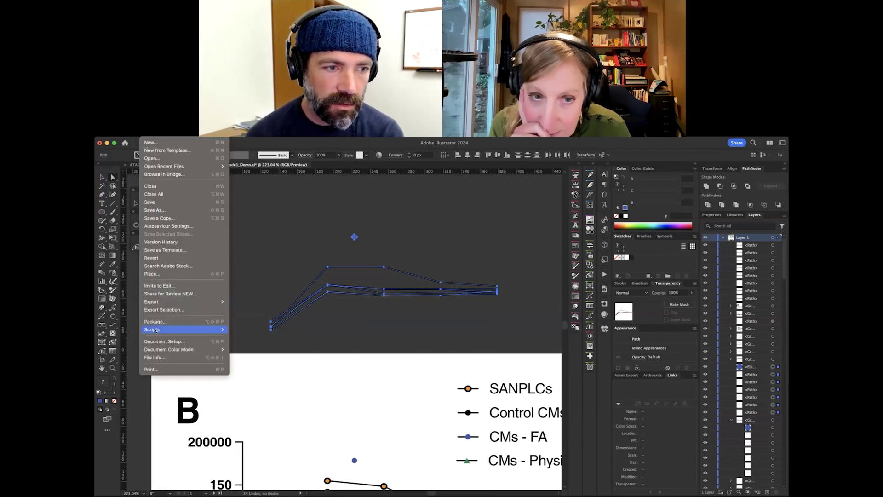
mouse_move(184, 329)
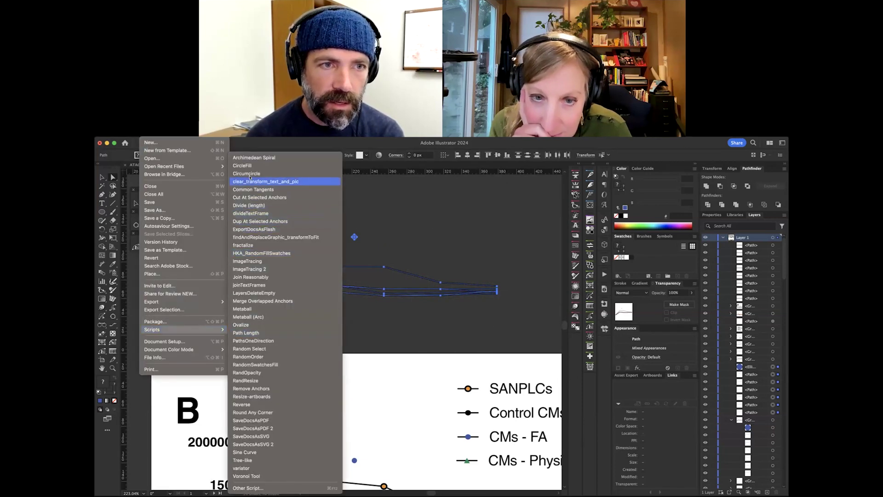
click(260, 221)
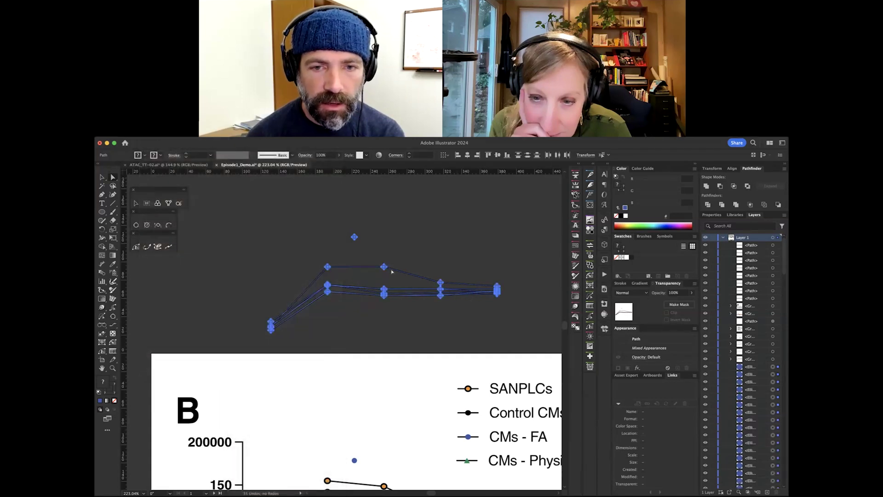
Delete the source circle above the copied lines, and select the lines together with all their duplicated markers.
click(346, 252)
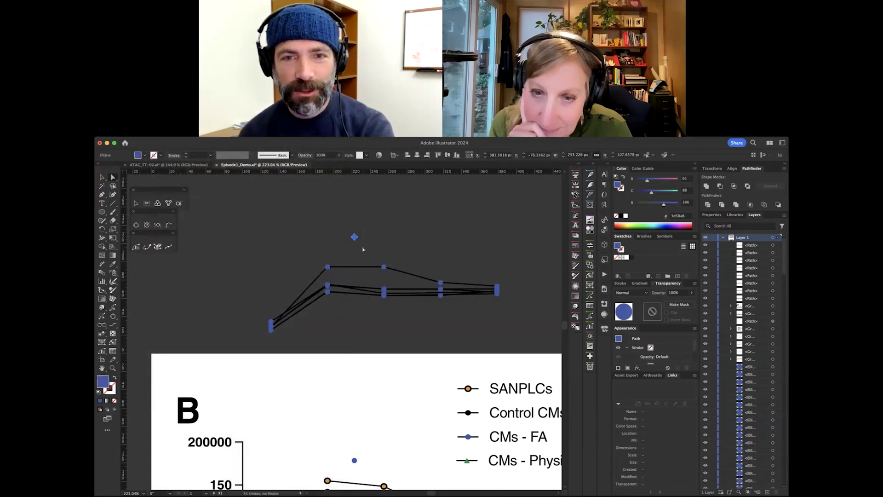
drag(254, 250, 514, 336)
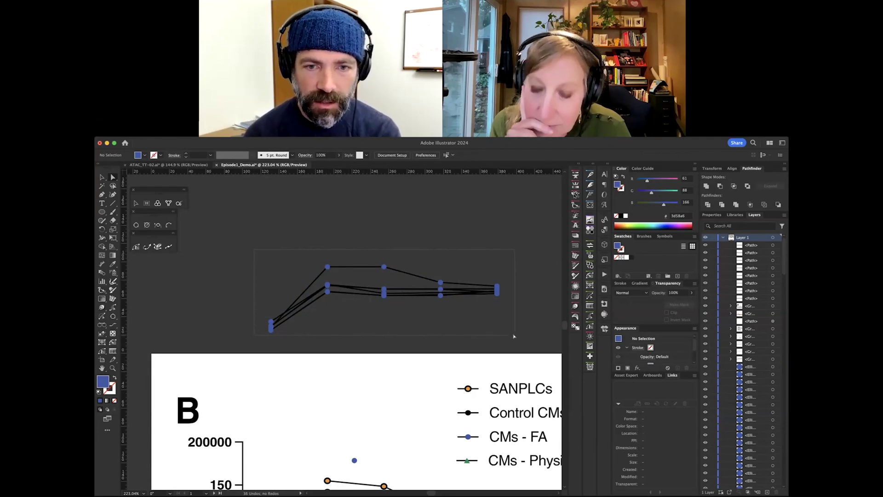
drag(513, 336, 514, 336)
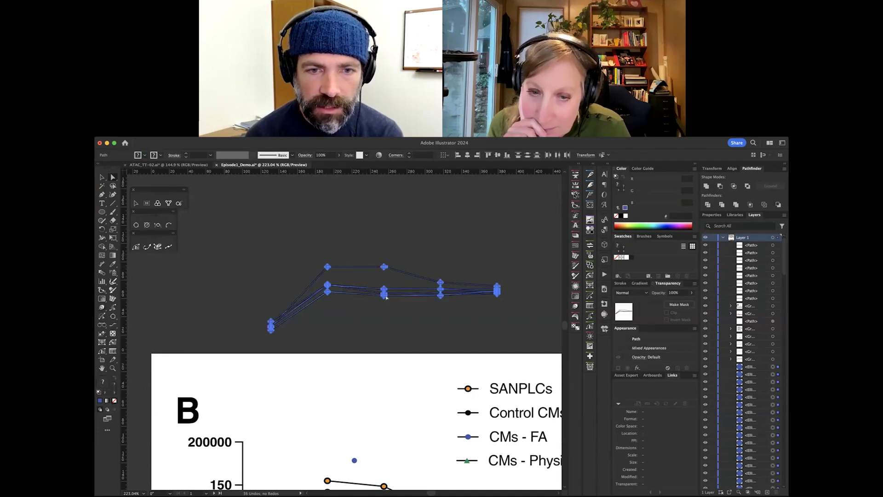
Move the selected lines and blue markers back onto the chart, aligned over the original CMs - FA lines.
scroll(350, 265, down, 5)
drag(286, 263, 286, 445)
scroll(348, 320, down, 8)
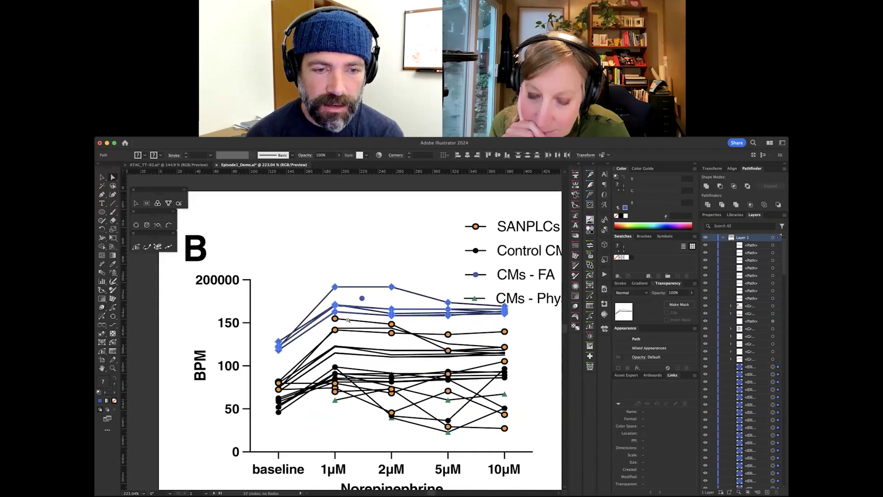
scroll(347, 320, up, 2)
drag(329, 267, 330, 220)
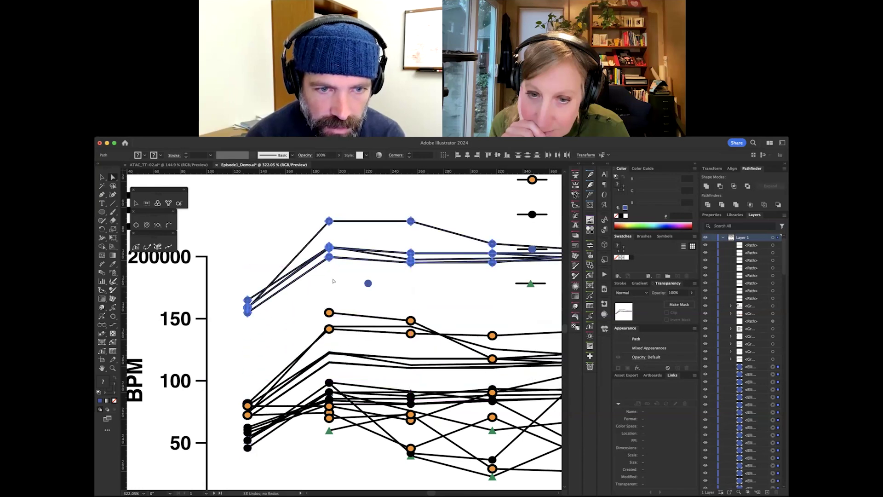
drag(328, 261, 329, 363)
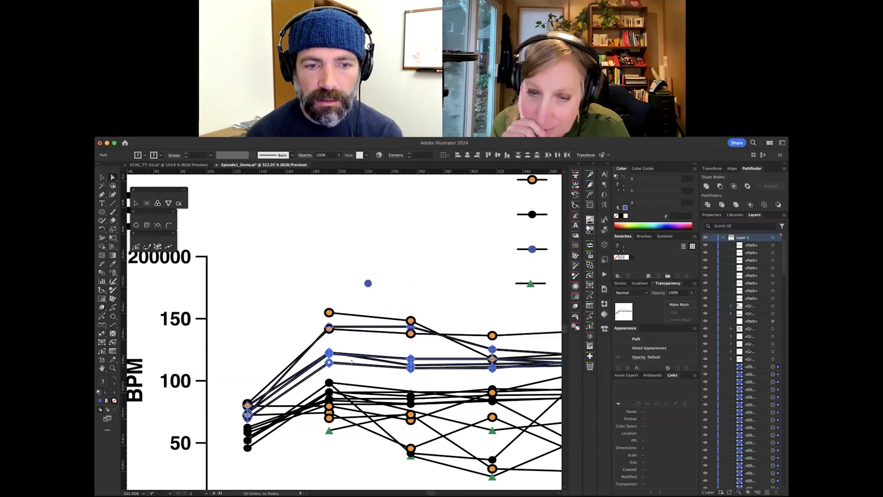
scroll(358, 343, down, 5)
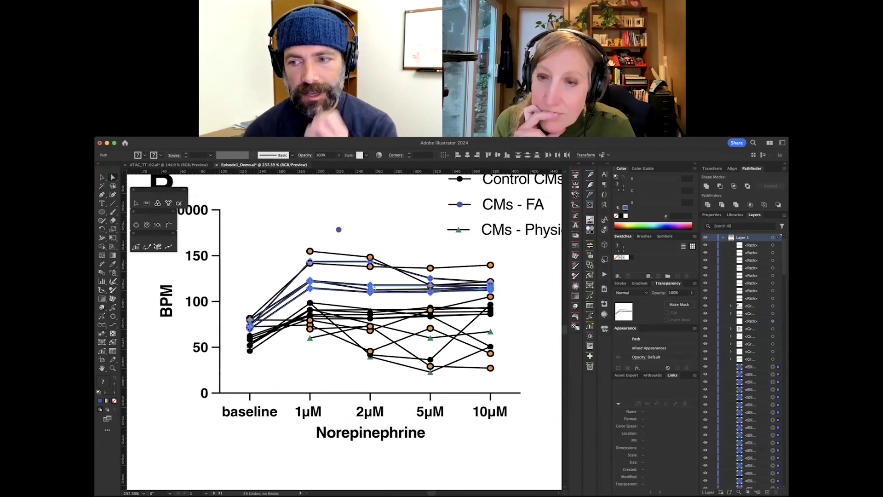
Group the selected blue CMs - FA data points in the BPM line graph and clear the selection.
key(cmd+g)
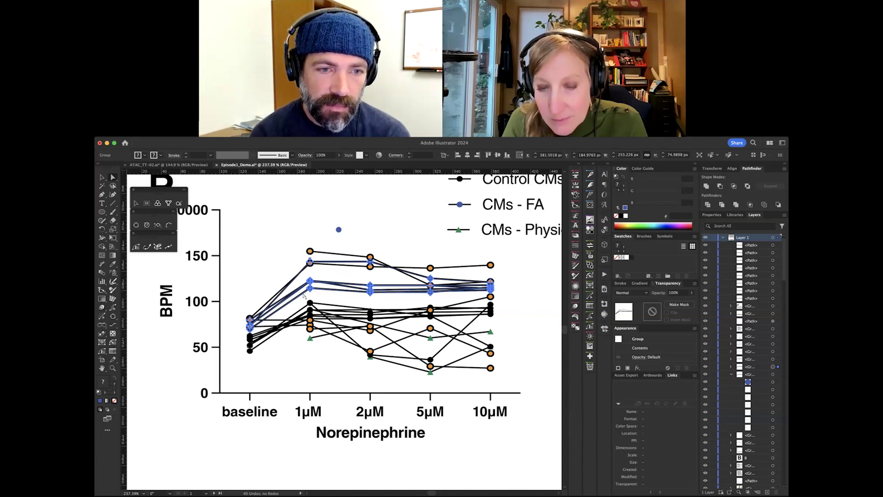
scroll(310, 281, up, 3)
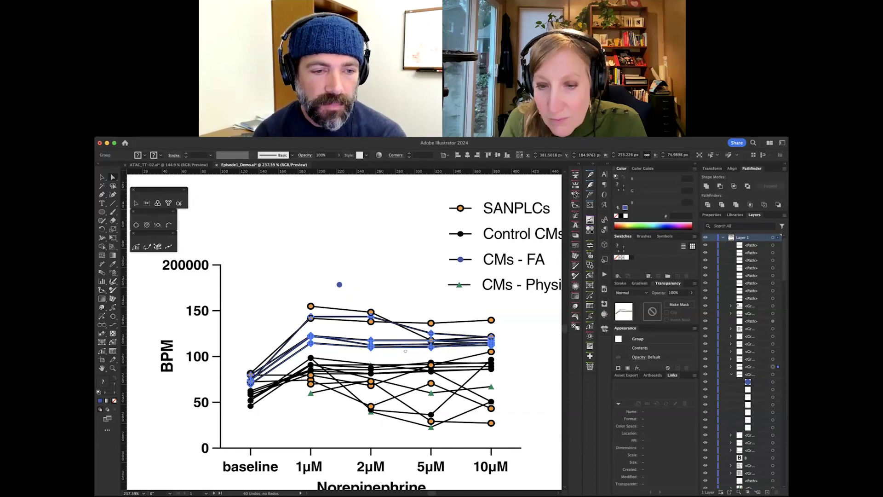
scroll(392, 330, down, 3)
scroll(392, 331, down, 1)
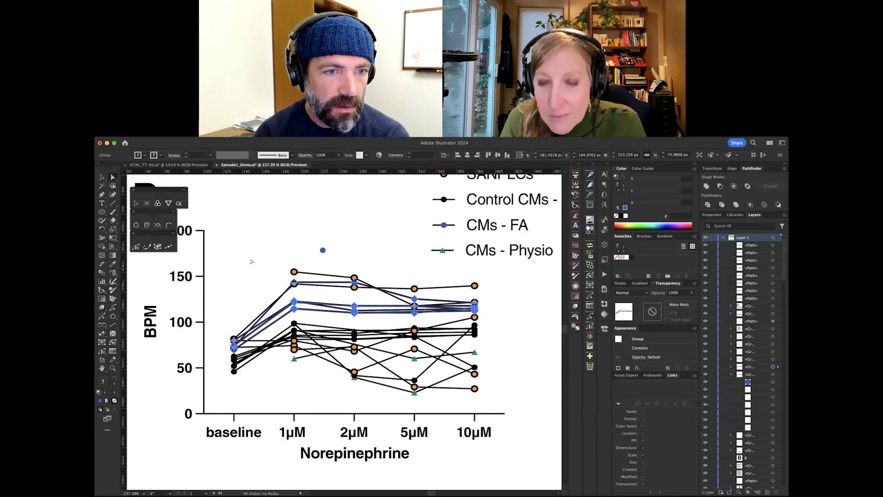
click(260, 298)
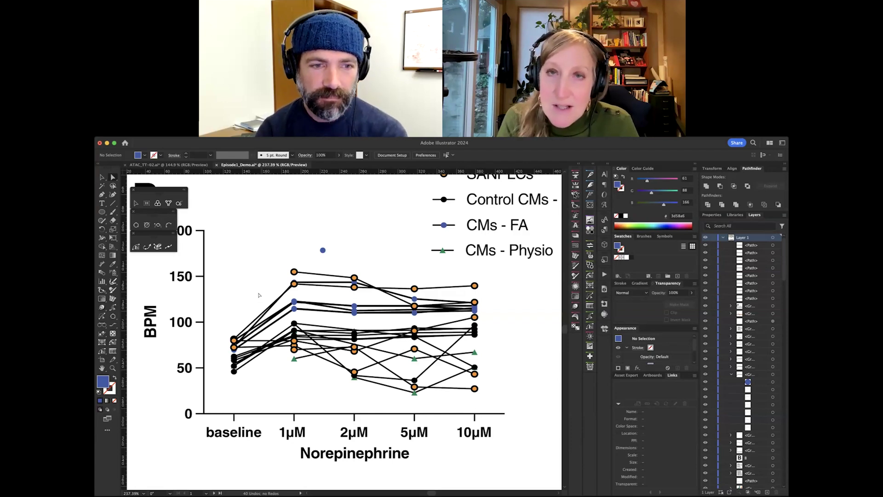
drag(258, 279, 265, 293)
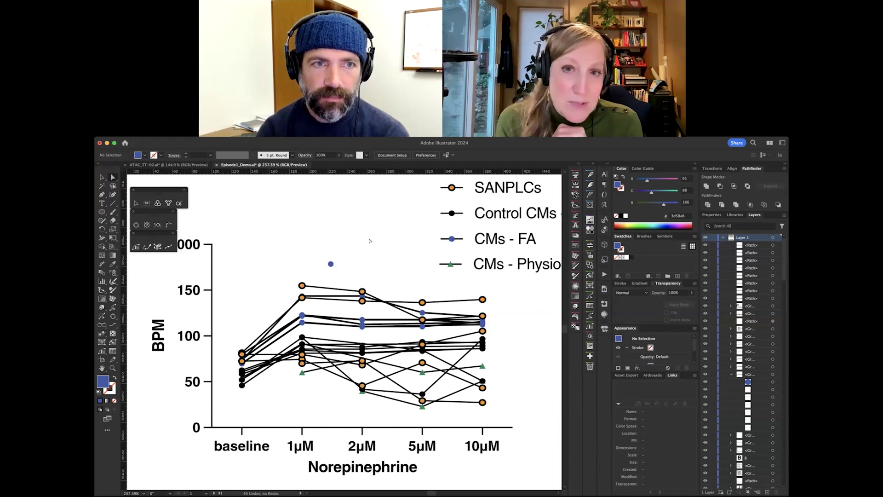
Switch to the ATAC_TT-02.ai document and check the heatmap's construction in outline view, returning to the normal preview.
click(166, 165)
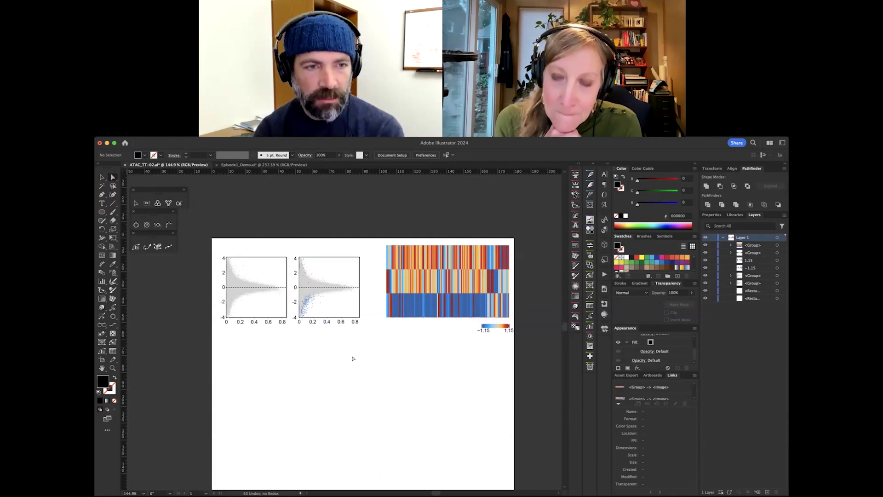
scroll(349, 350, up, 2)
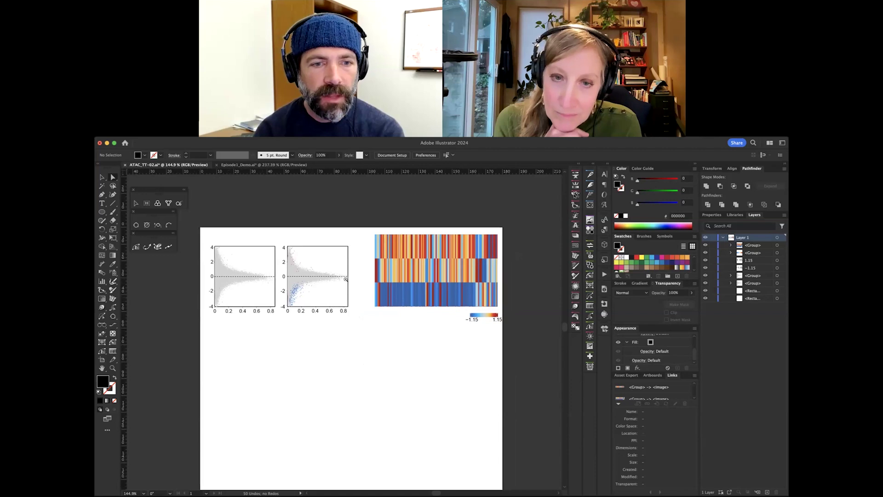
scroll(371, 280, up, 2)
drag(372, 281, 300, 344)
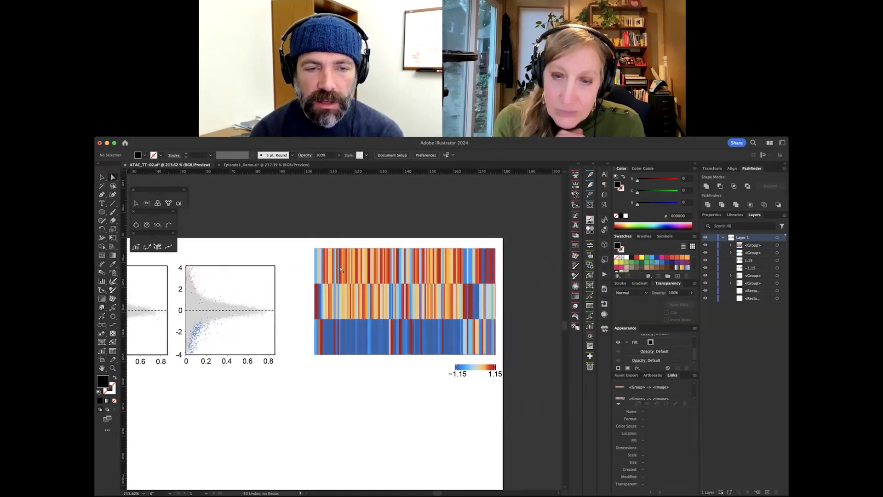
scroll(389, 305, up, 2)
drag(389, 305, 422, 339)
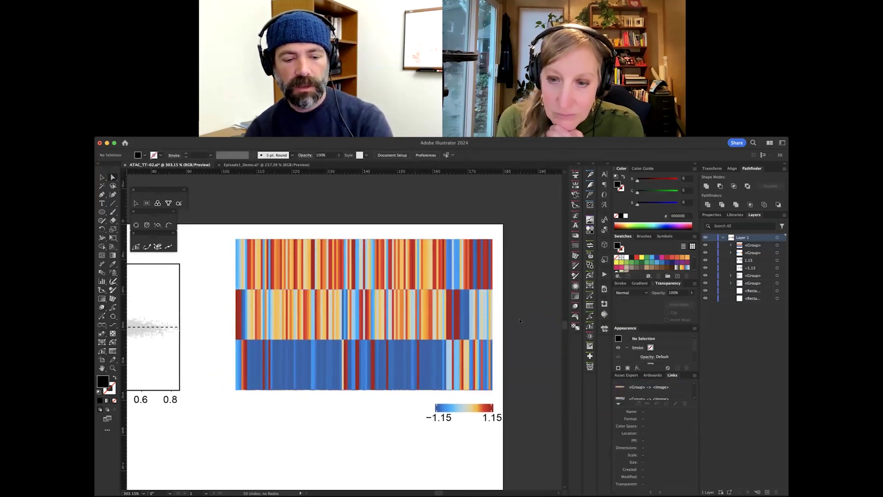
key(super+y)
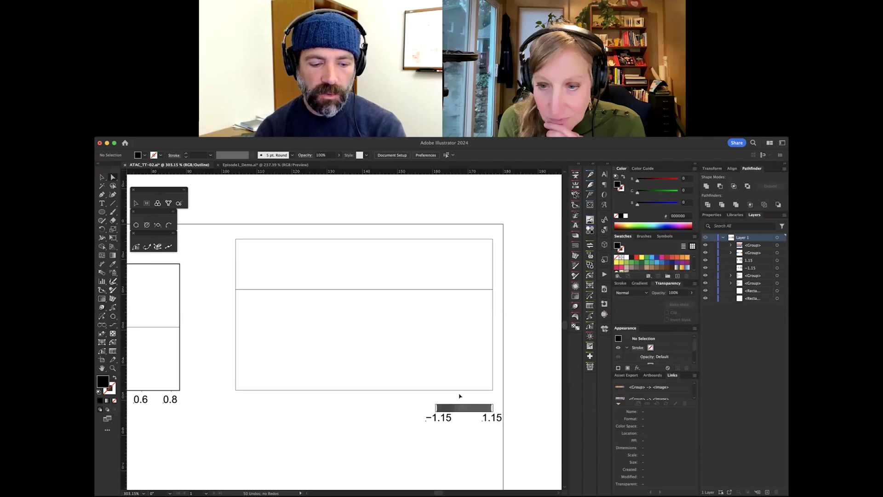
key(super+y)
Inspect the color scale legend below the heatmap up close, including its end ticks and gradient, leaving nothing selected.
drag(499, 406, 516, 370)
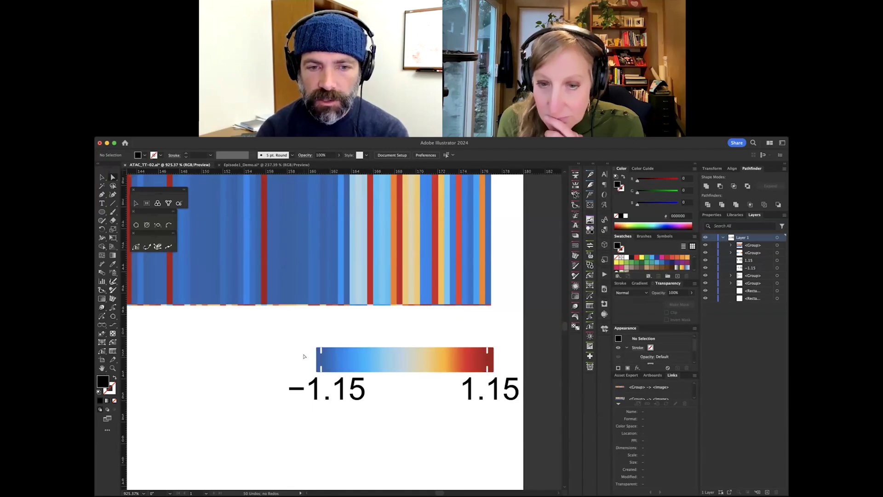
drag(514, 365, 492, 329)
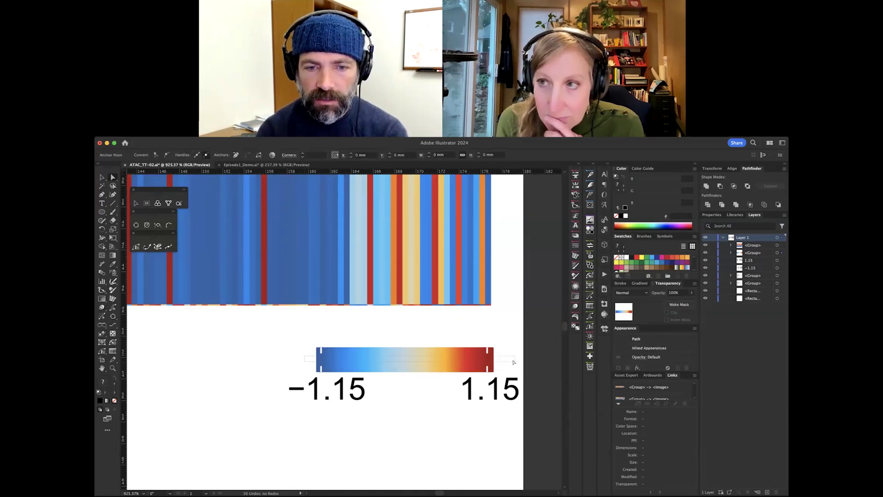
click(492, 330)
scroll(487, 366, up, 5)
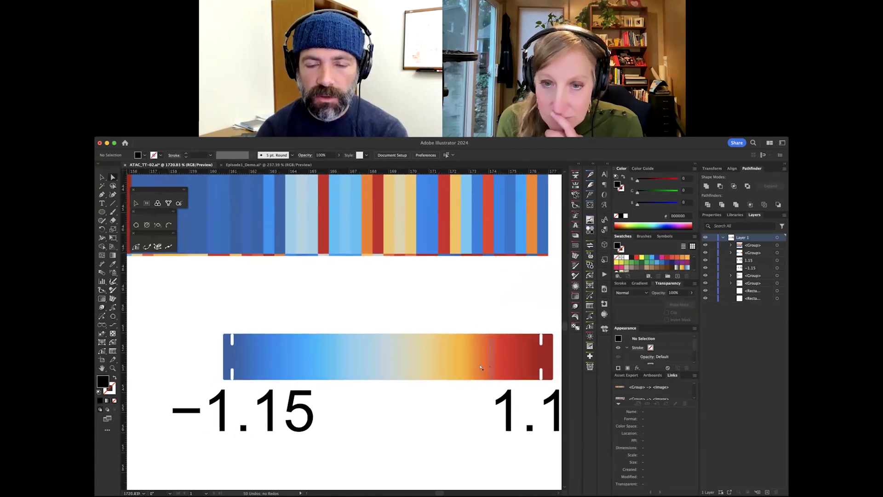
scroll(450, 363, down, 5)
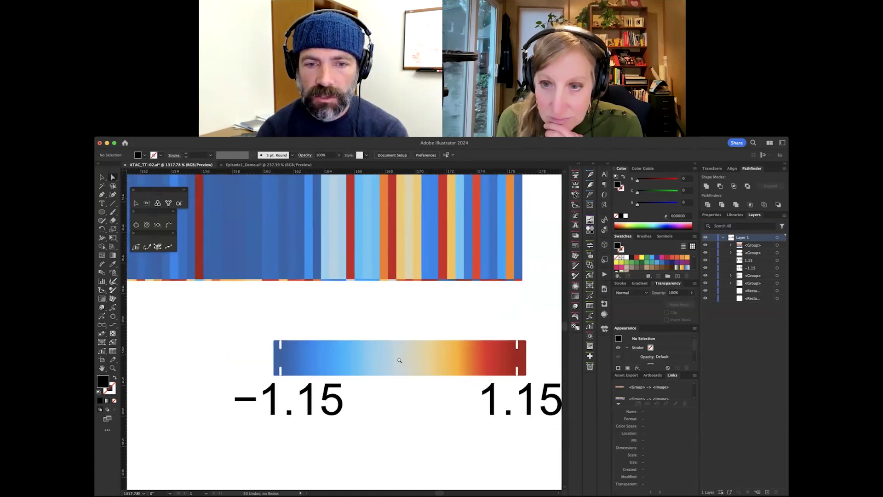
scroll(389, 349, down, 4)
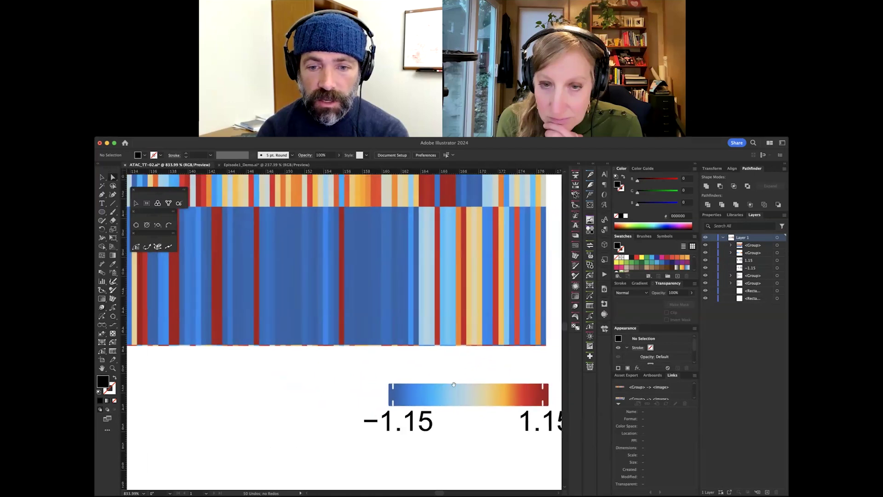
scroll(412, 388, down, 1)
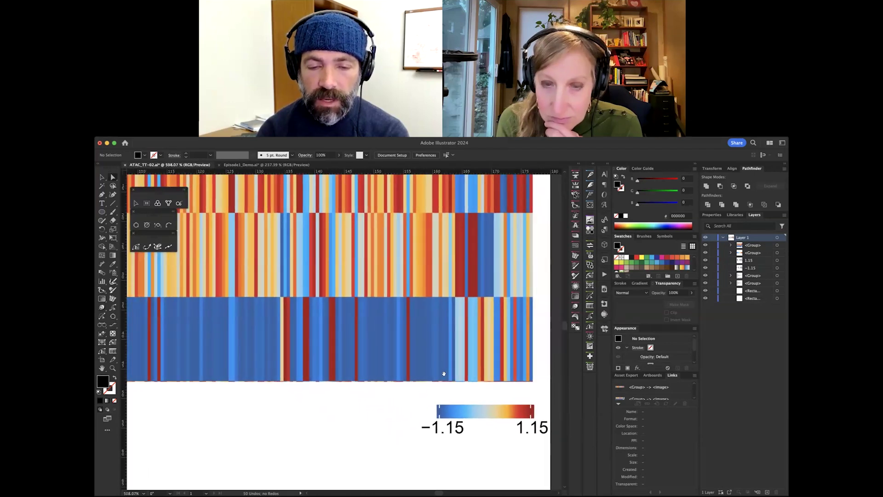
scroll(394, 324, down, 3)
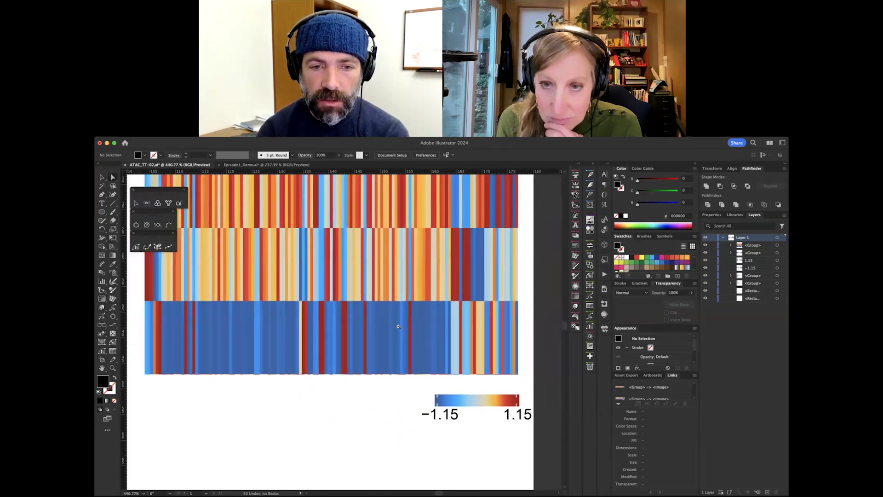
scroll(395, 347, down, 2)
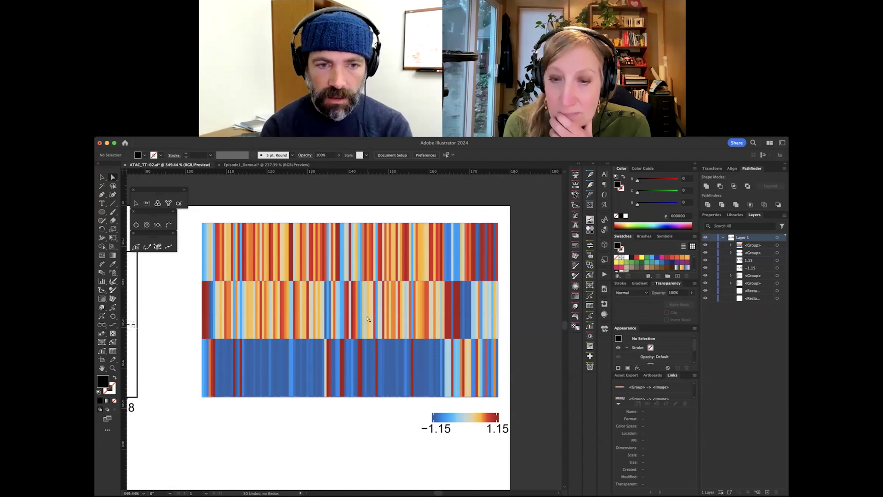
Examine the individual color stripes in the heatmap's middle row at high magnification.
drag(376, 319, 464, 325)
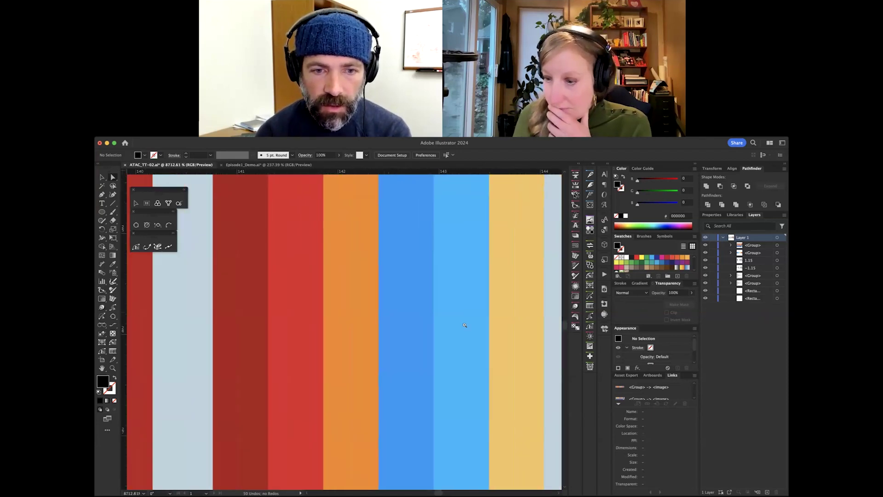
scroll(352, 332, left, 10)
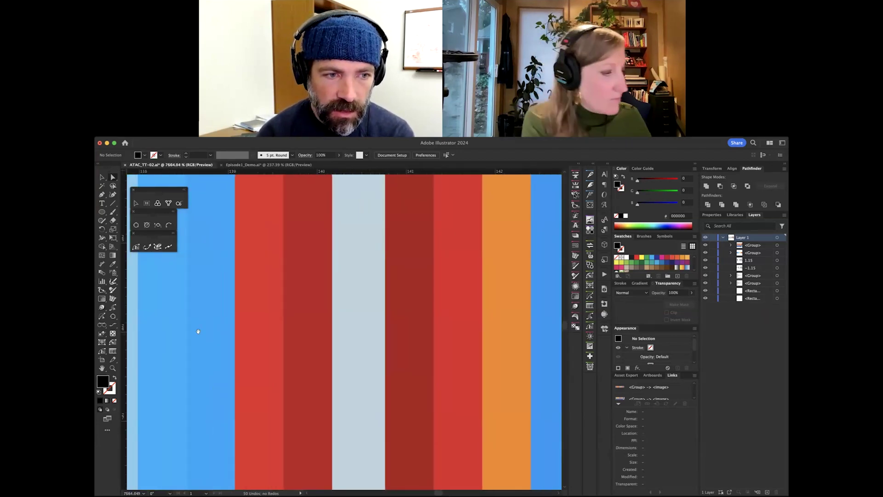
scroll(439, 323, left, 10)
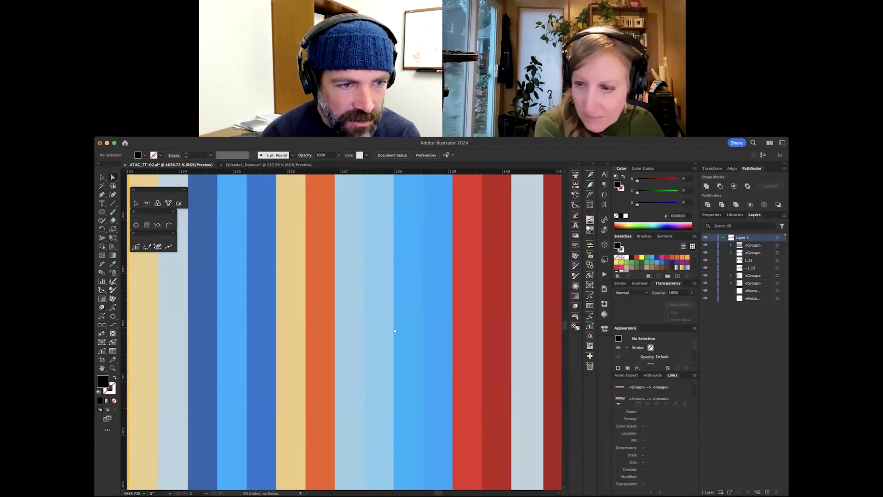
drag(360, 331, 277, 356)
drag(337, 355, 285, 357)
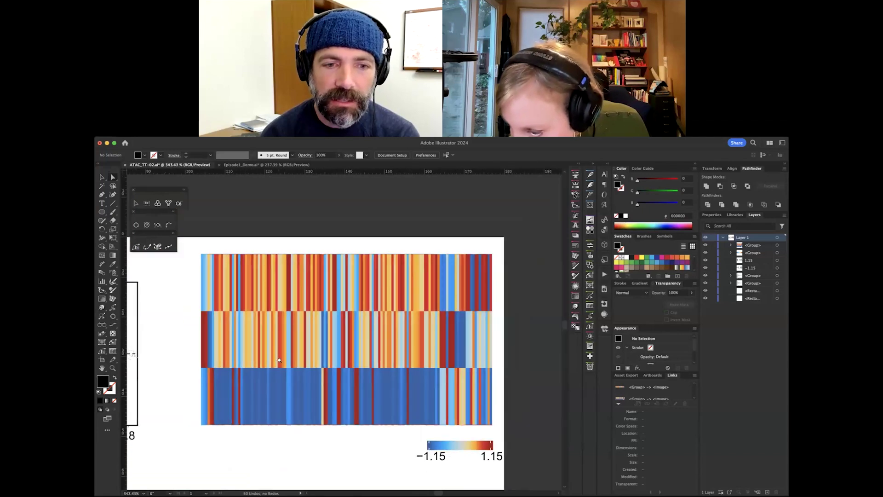
drag(373, 362, 393, 348)
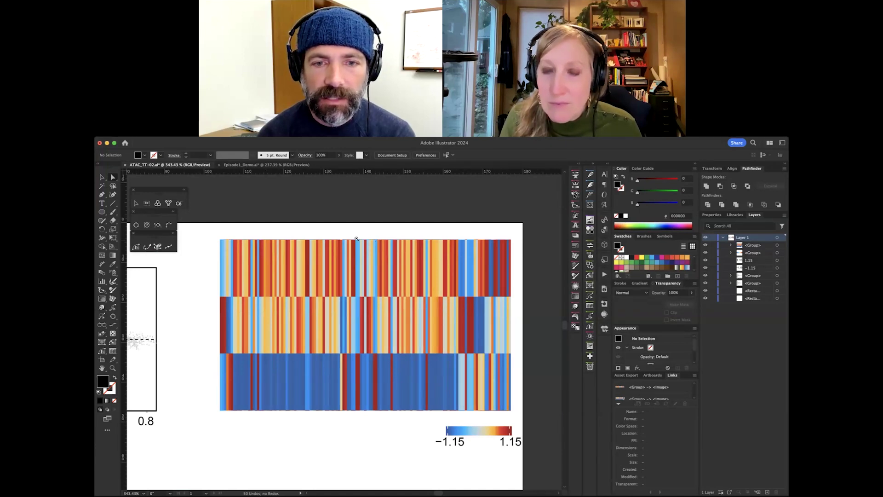
Examine the heatmap's top edge closely for stray color slivers above the stripes.
drag(363, 238, 536, 240)
click(290, 240)
drag(289, 240, 360, 234)
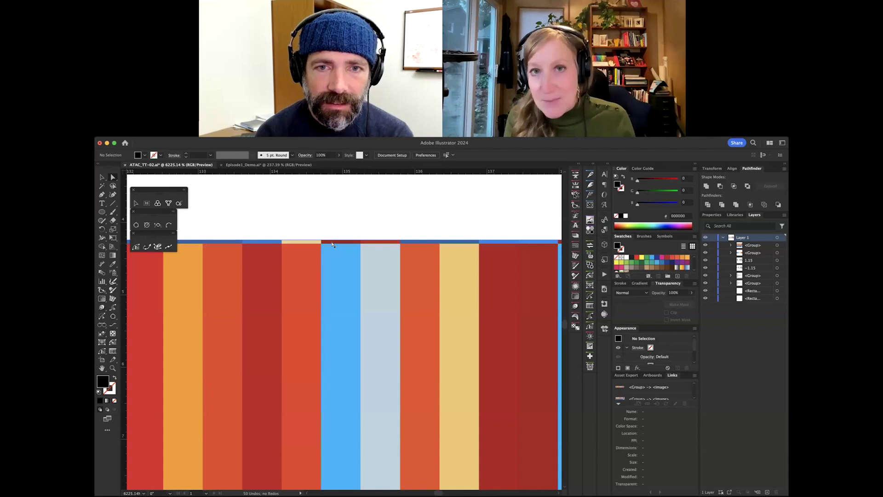
scroll(400, 286, down, 6)
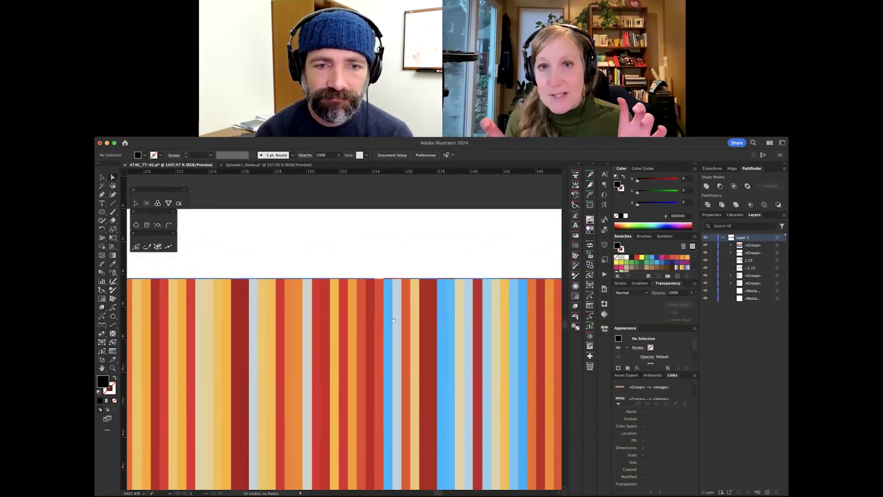
scroll(334, 284, down, 5)
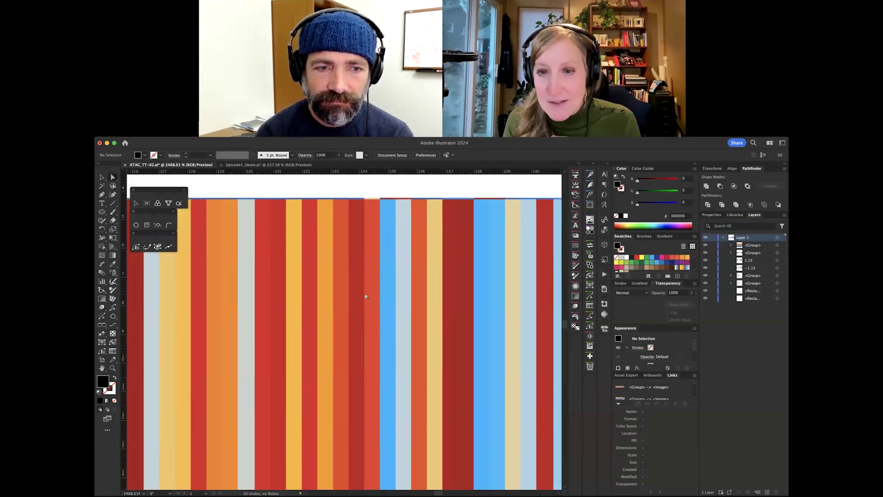
scroll(358, 322, down, 2)
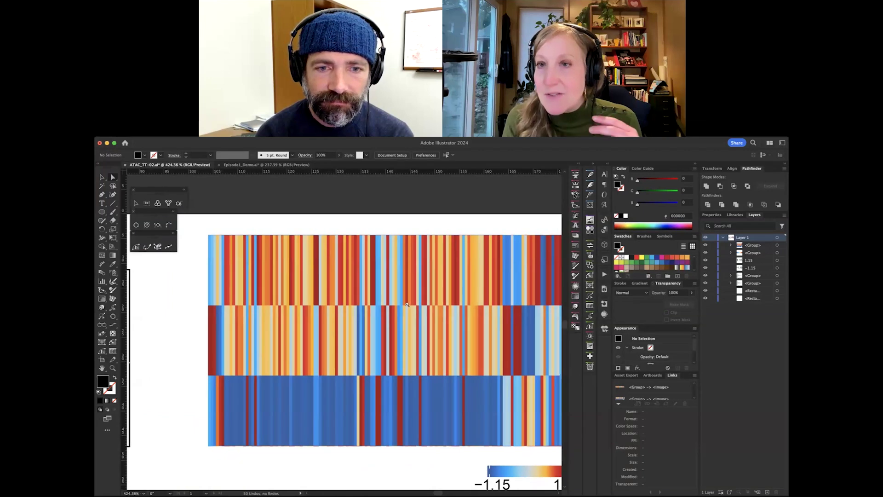
scroll(387, 306, right, 1)
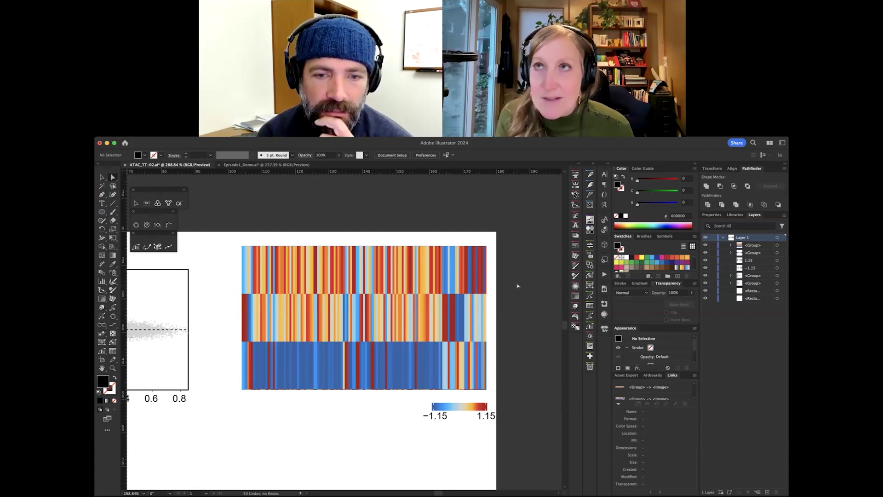
Select the heatmap to check its object type and image link details, and clear the selection.
right_click(518, 286)
click(502, 297)
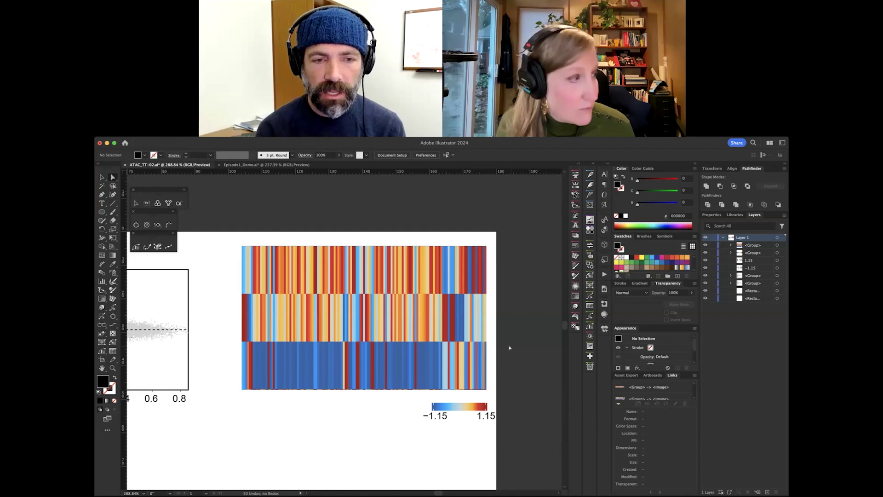
click(409, 324)
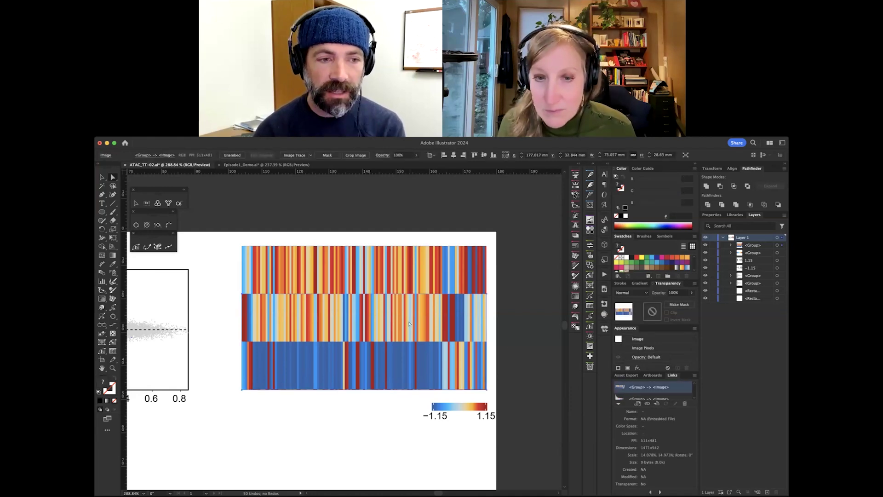
drag(272, 321, 297, 321)
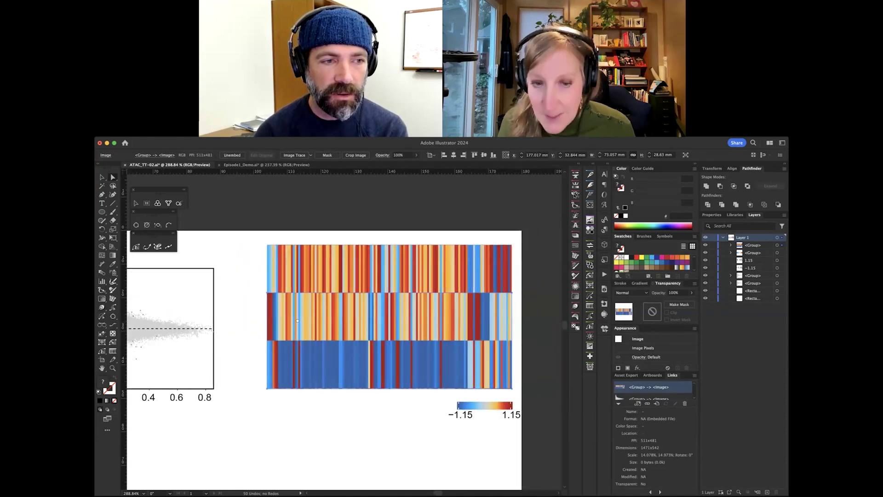
click(253, 325)
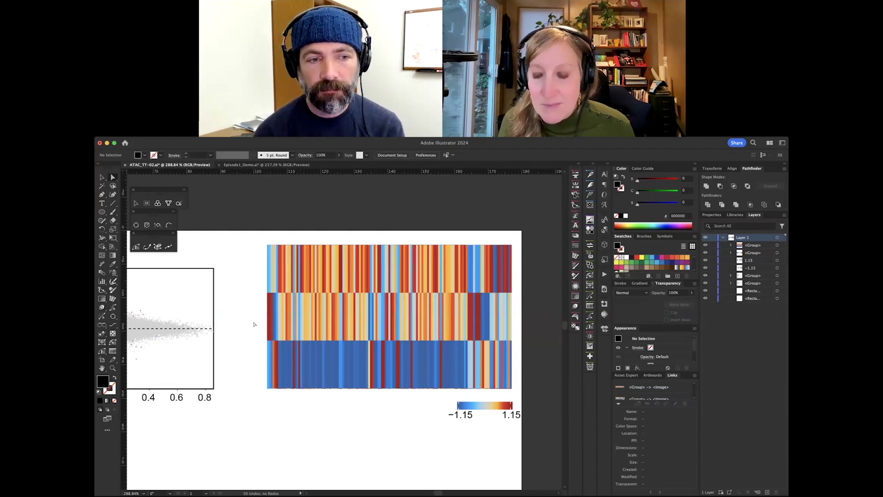
Draw a black circle about 0.31 mm wide over an isolated blue point below zero in the first scatter plot.
scroll(257, 331, left, 10)
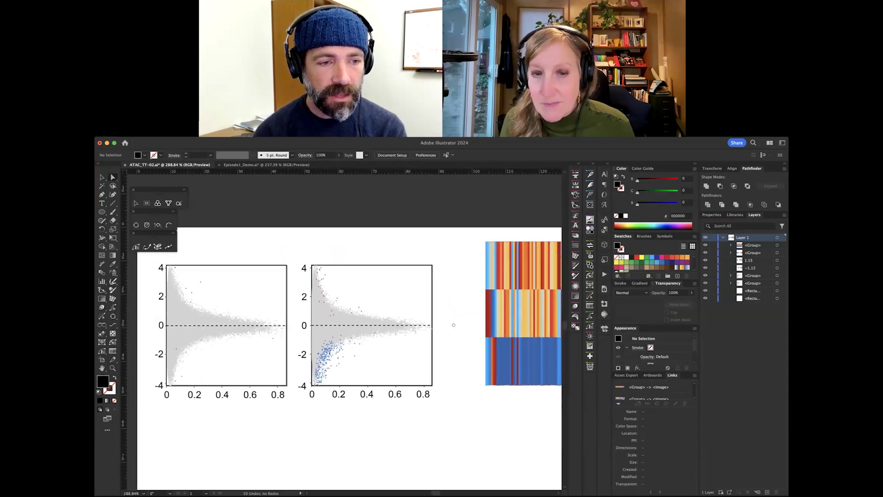
scroll(331, 353, up, 5)
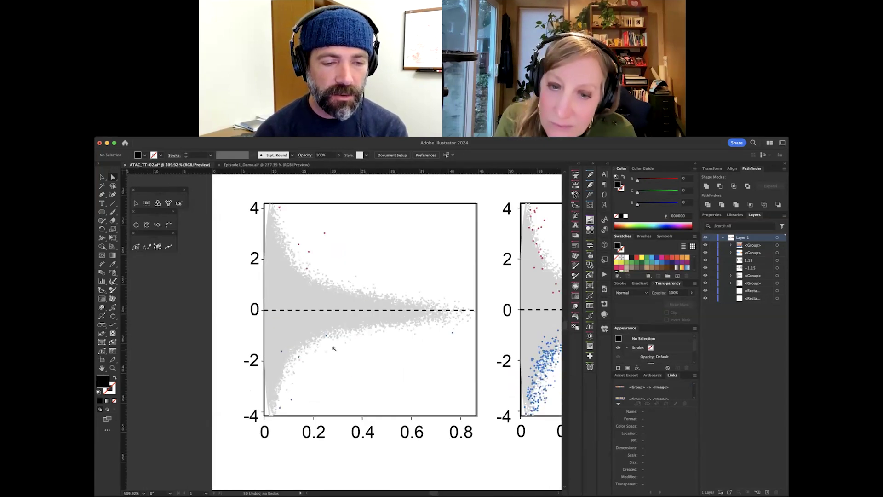
scroll(330, 353, down, 2)
scroll(331, 353, up, 2)
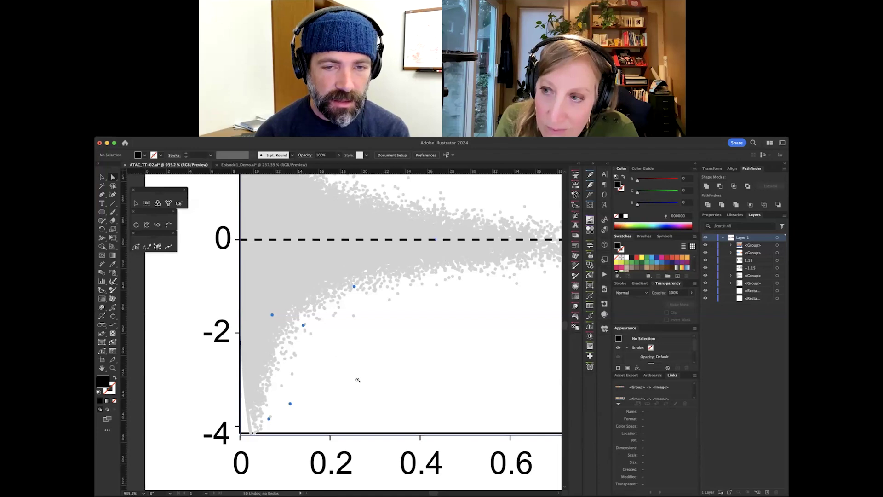
scroll(358, 380, down, 2)
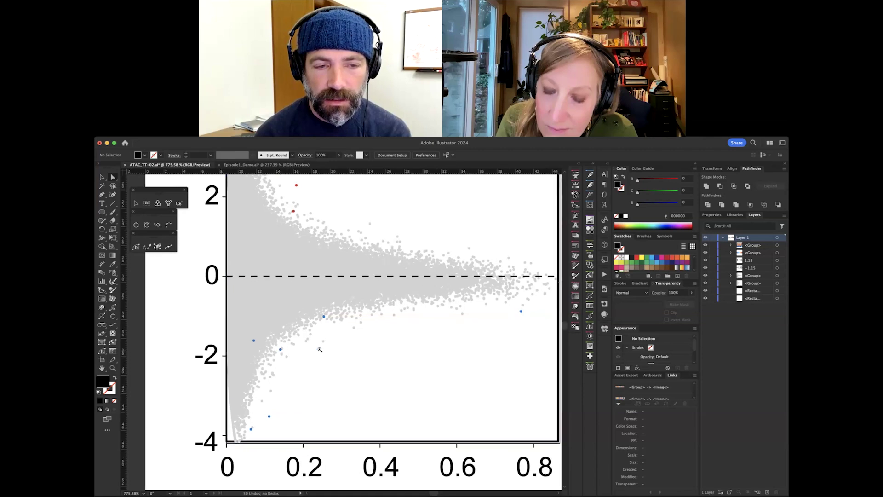
scroll(281, 351, up, 10)
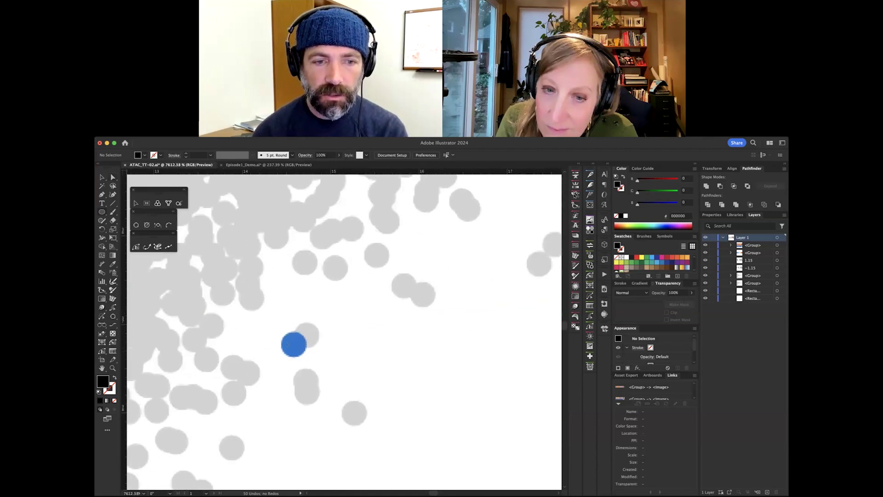
drag(293, 345, 307, 358)
key(a)
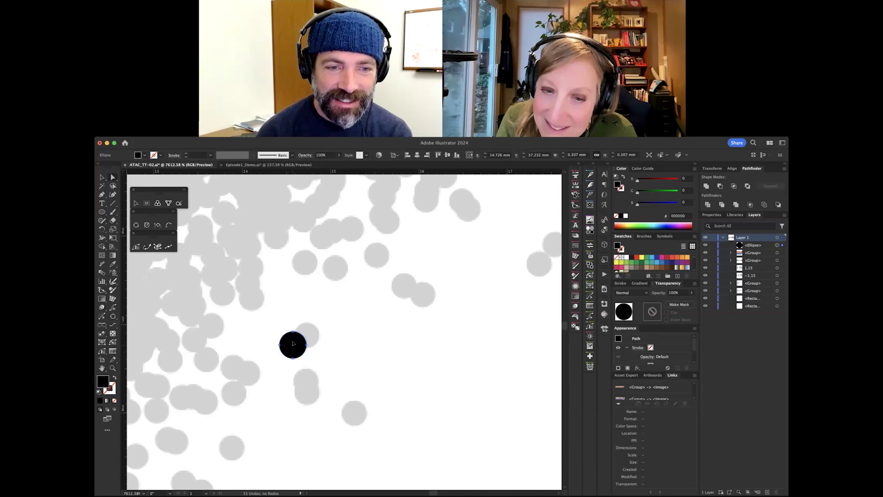
Examine the second scatter plot's blue points, check its image link details and the Rasterino editing options, and leave nothing selected.
scroll(305, 349, down, 10)
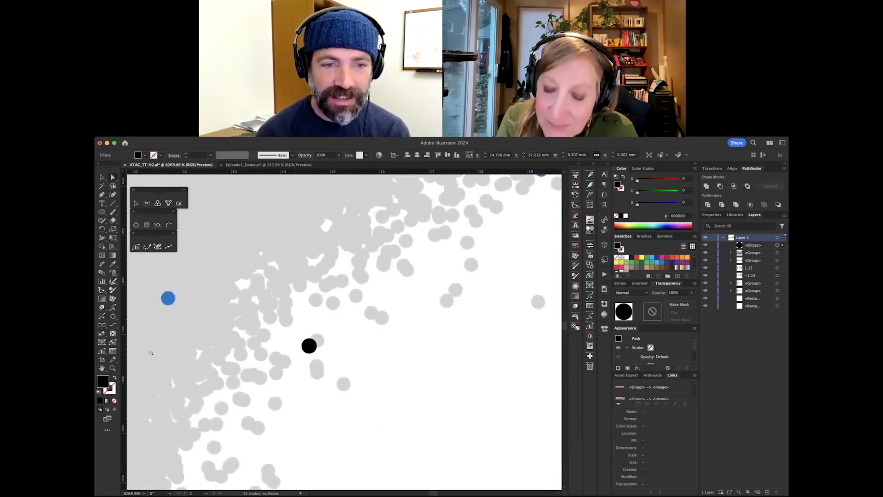
scroll(304, 359, down, 5)
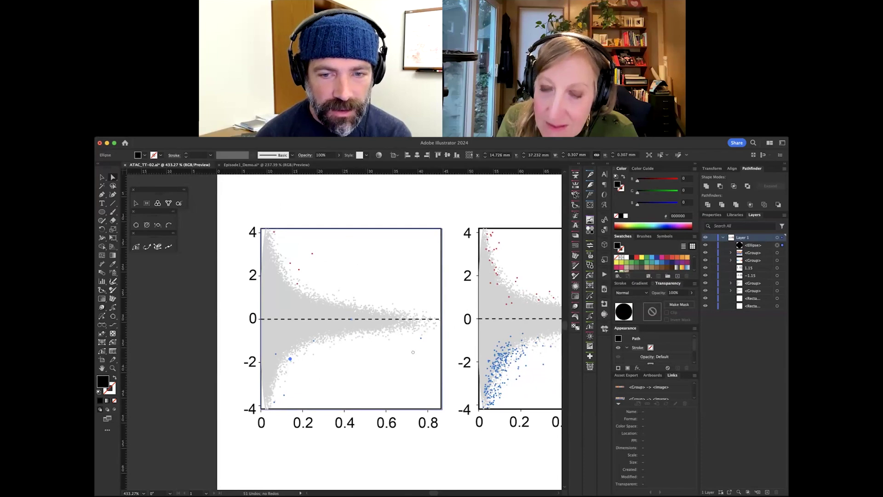
scroll(460, 355, right, 5)
scroll(305, 347, up, 6)
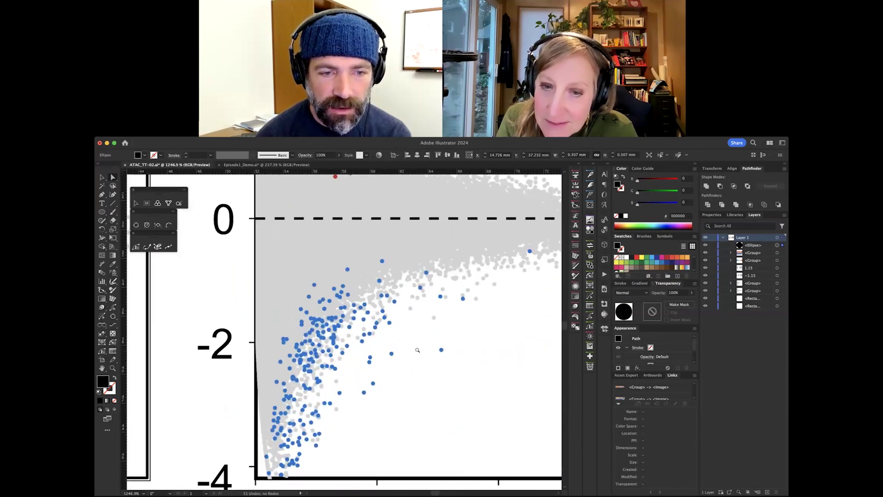
scroll(464, 350, down, 6)
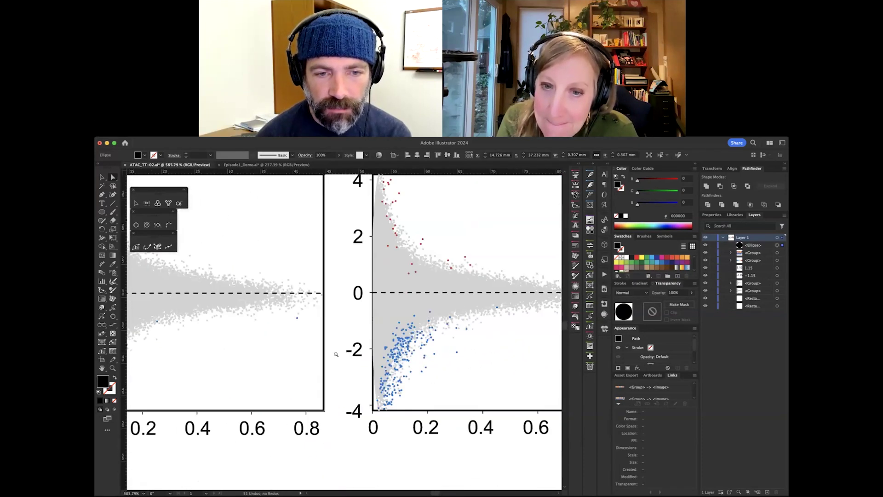
scroll(338, 356, right, 3)
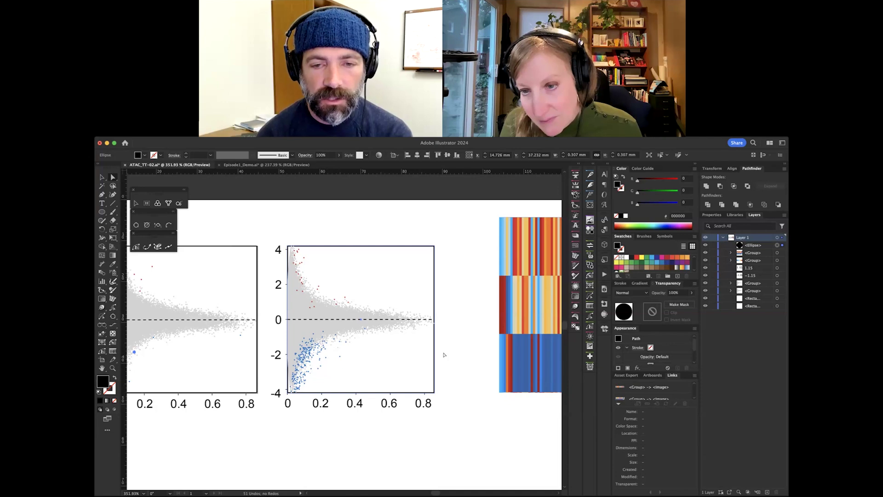
click(344, 360)
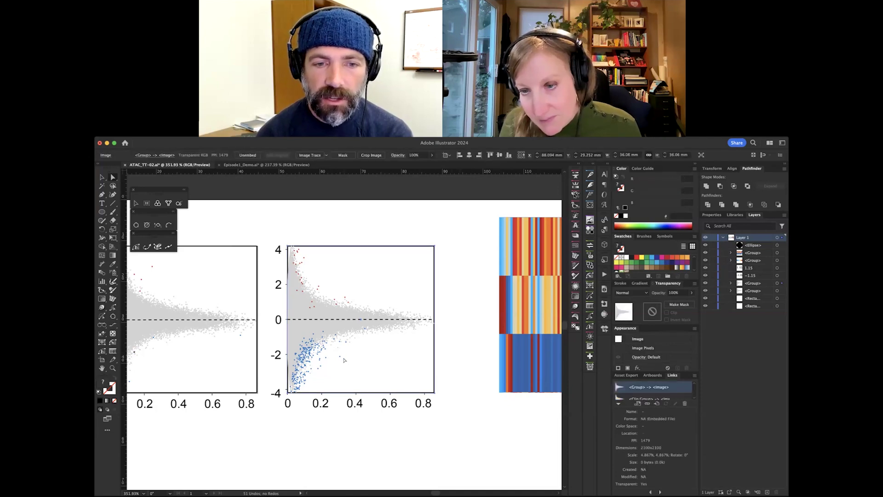
click(454, 360)
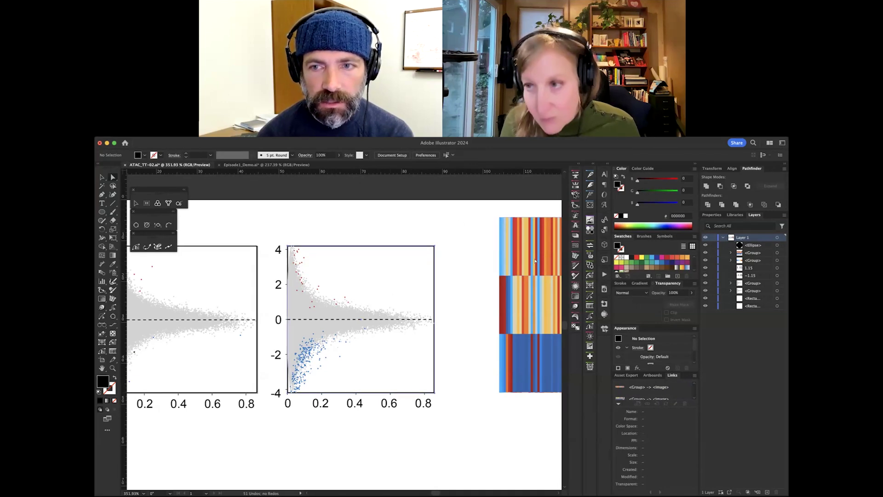
click(583, 222)
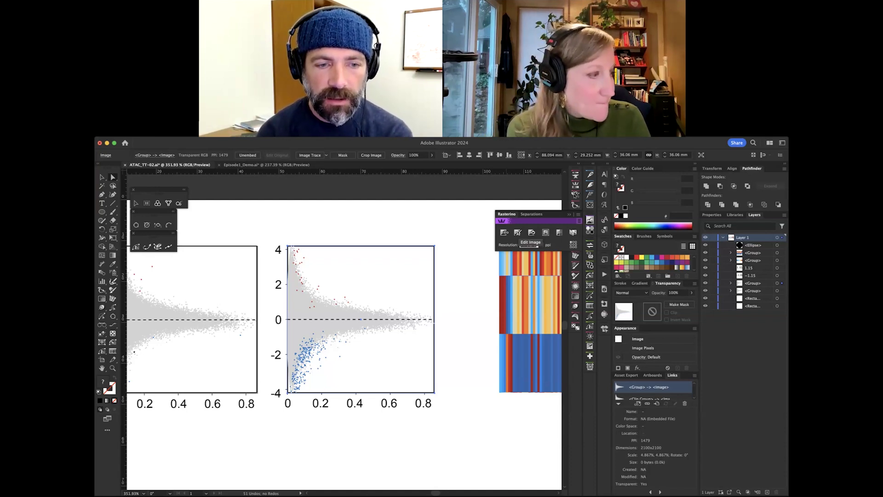
click(448, 287)
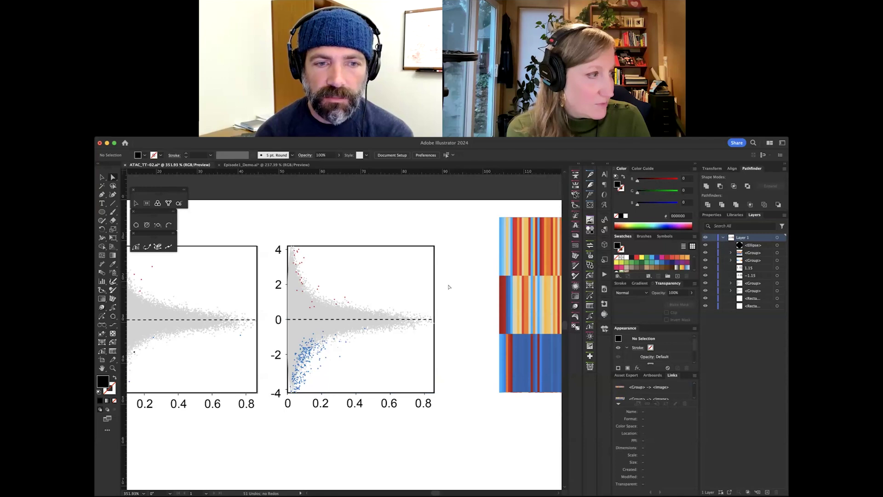
Select the color scale legend group below the heatmap and open Recolor Artwork for it, keeping the dialog clear of the gradient.
scroll(449, 286, right, 5)
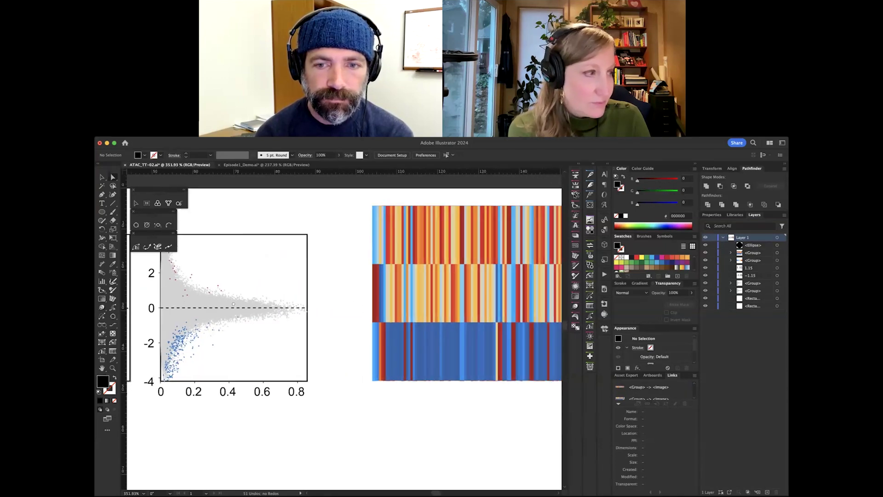
scroll(428, 395, right, 6)
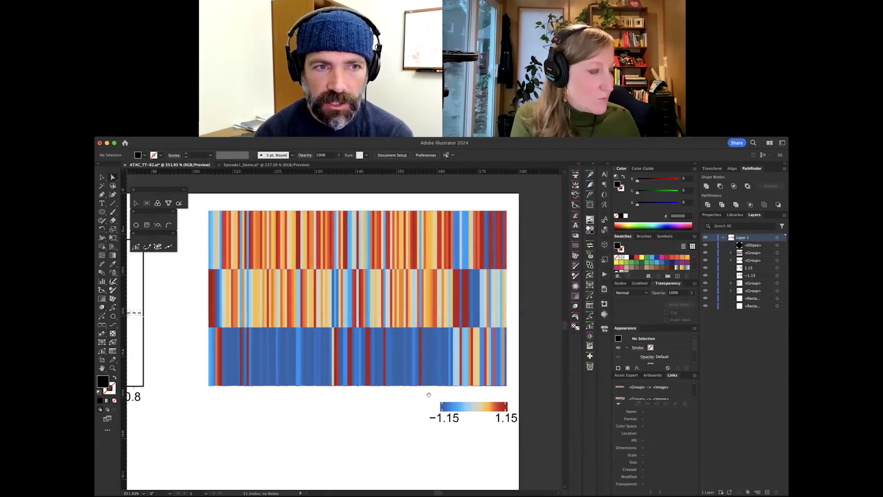
scroll(428, 394, right, 2)
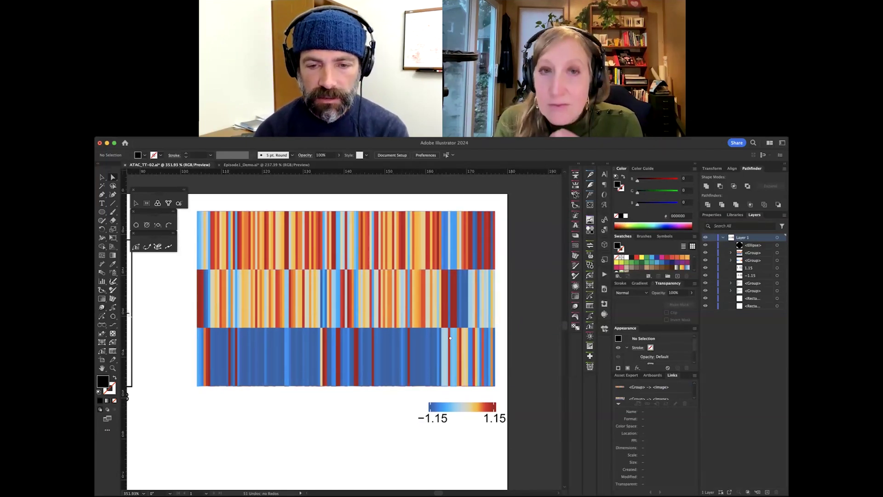
scroll(469, 409, up, 8)
scroll(425, 360, right, 5)
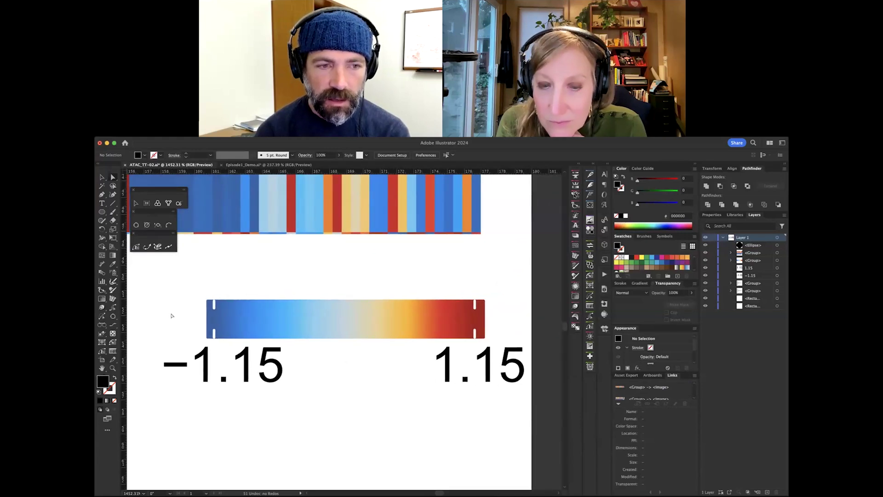
drag(186, 316, 506, 311)
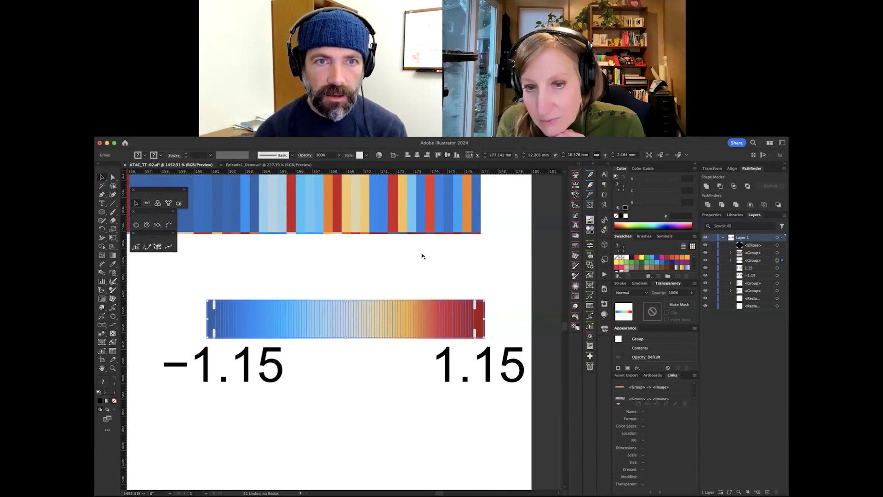
click(378, 154)
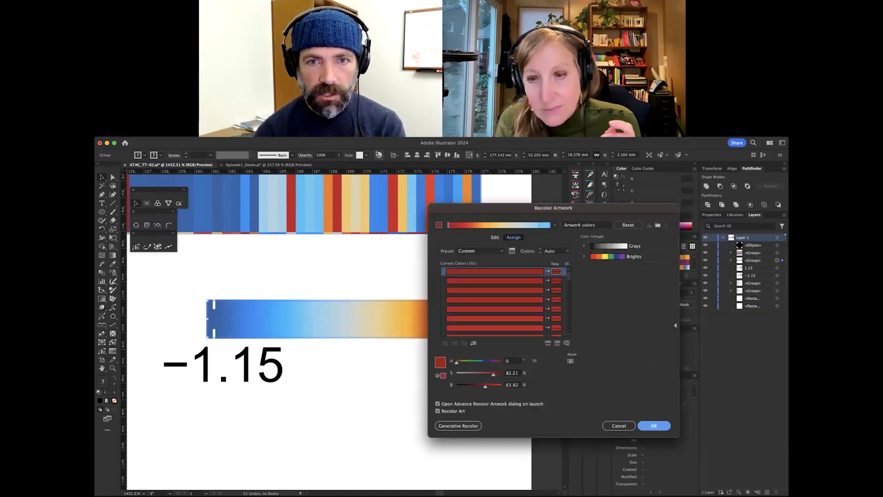
drag(580, 211, 666, 230)
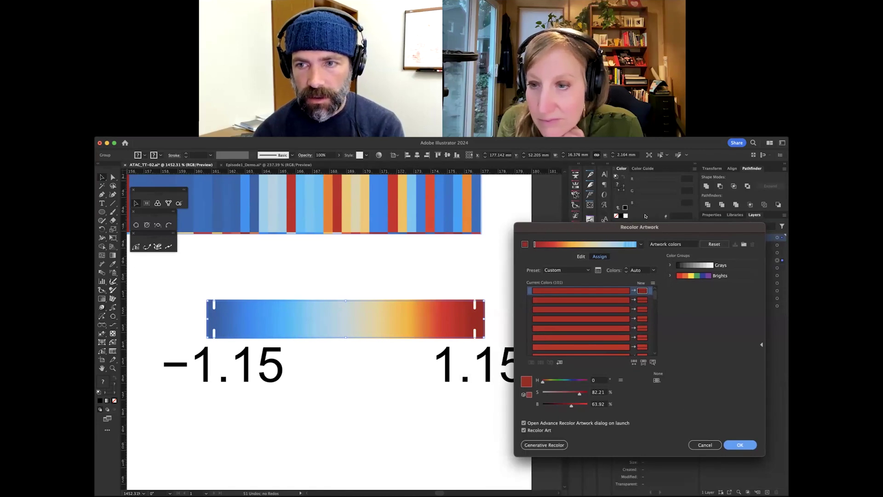
drag(644, 226, 631, 222)
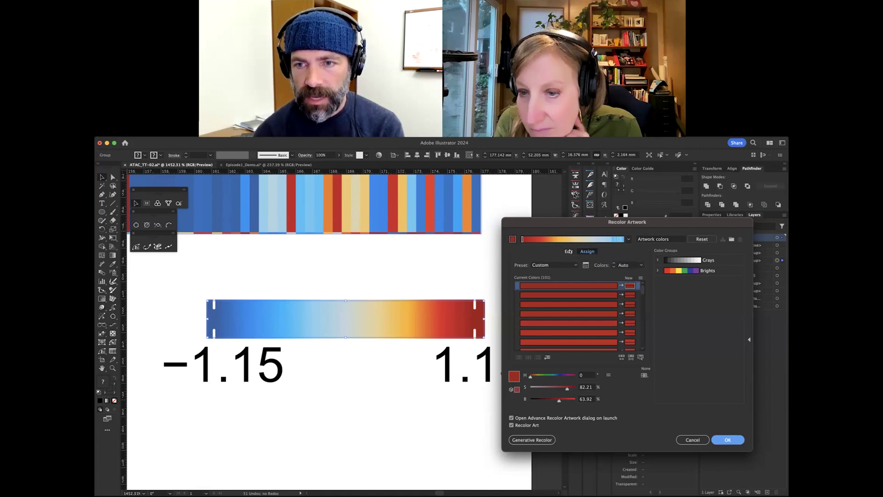
View the legend's colors in edit mode as color bars and on the smooth color wheel.
click(569, 251)
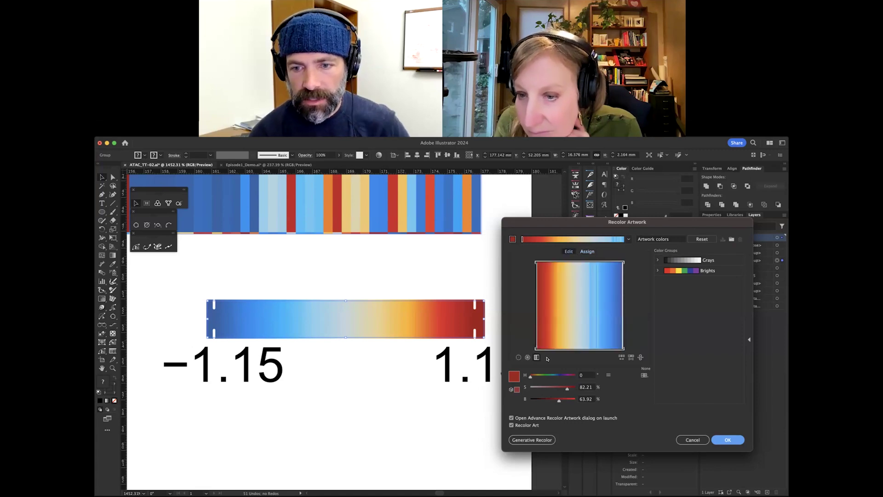
click(519, 357)
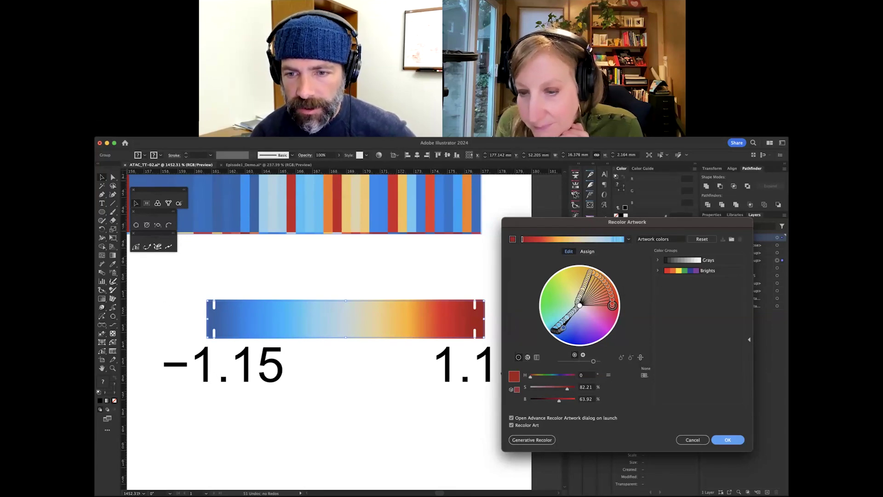
click(534, 357)
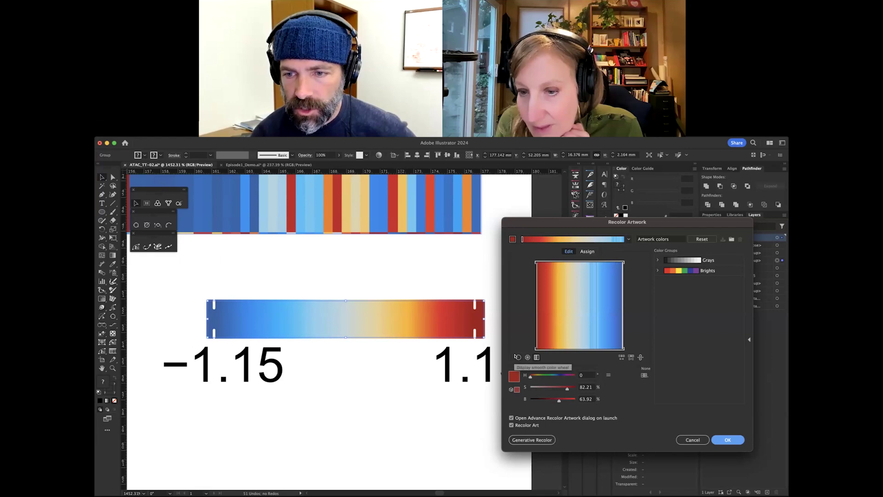
click(517, 357)
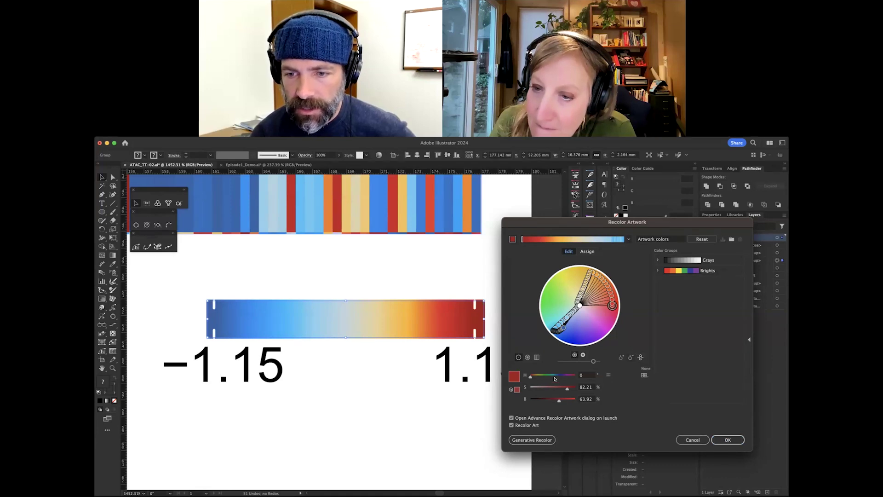
Try shifting the legend's linked colors to a hue of 139°, then cancel the recoloring and clear the selection.
drag(529, 376, 547, 376)
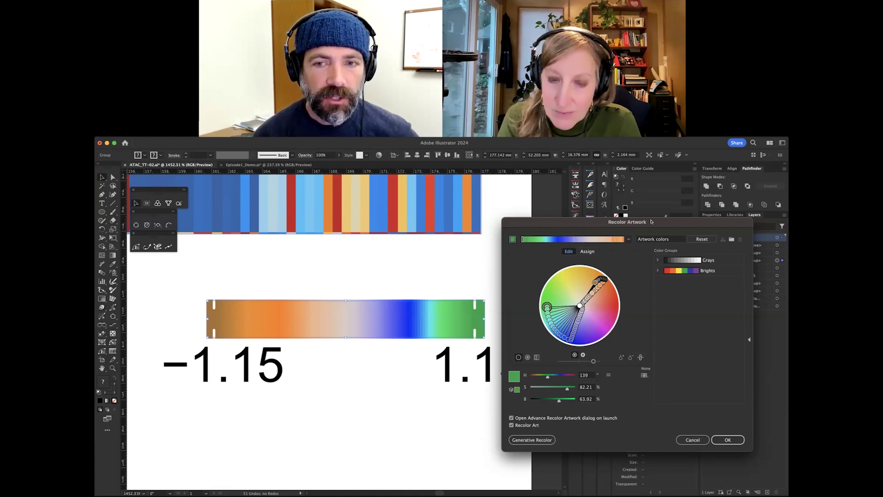
drag(651, 221, 683, 209)
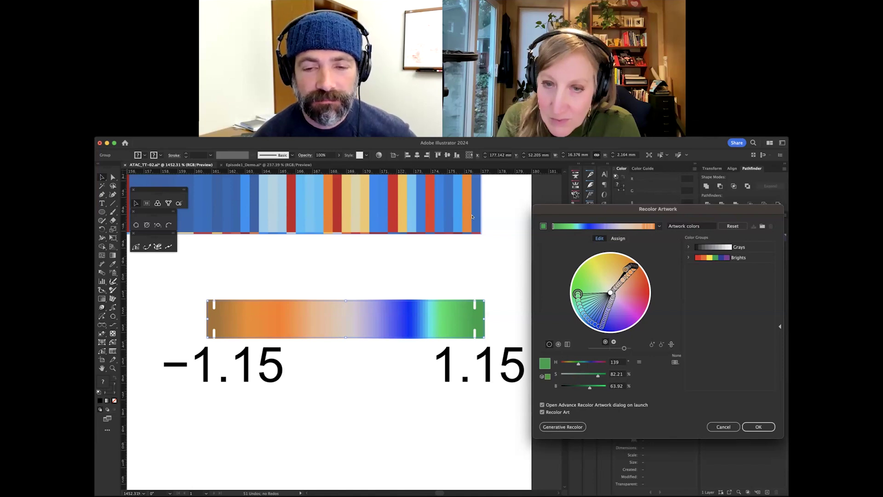
click(729, 426)
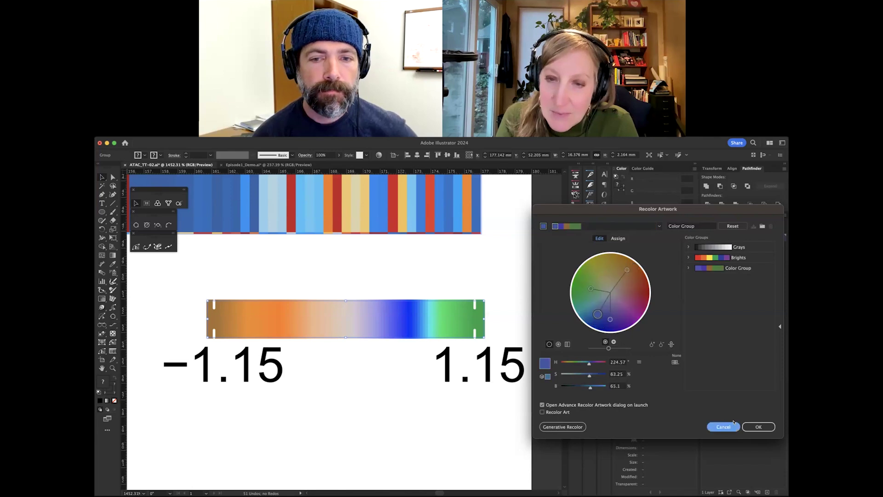
click(483, 291)
scroll(418, 309, down, 5)
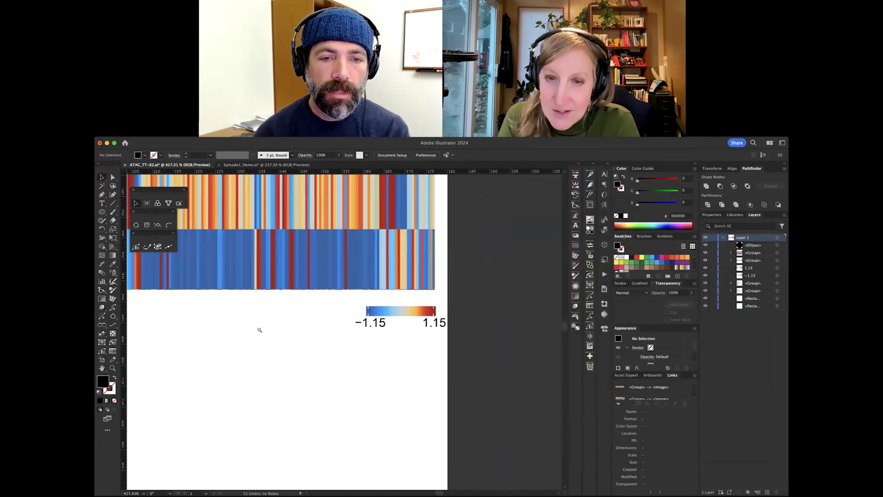
scroll(362, 313, up, 5)
scroll(363, 314, left, 3)
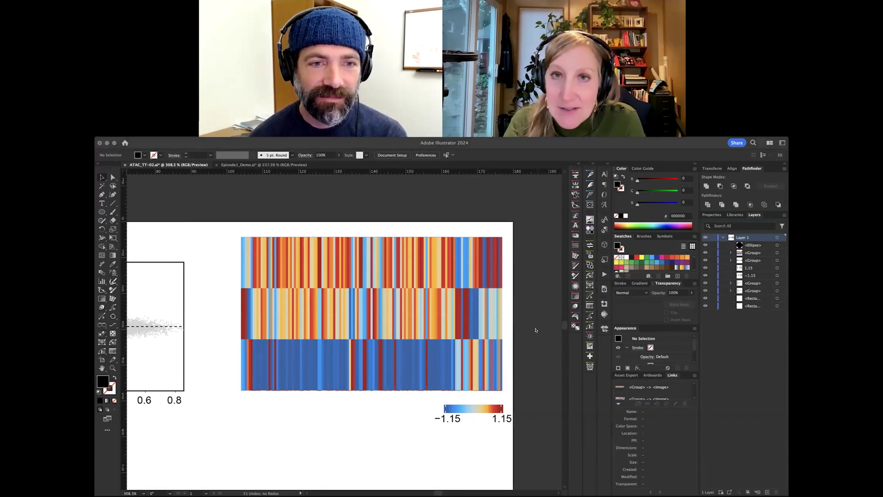
click(507, 373)
scroll(542, 359, right, 5)
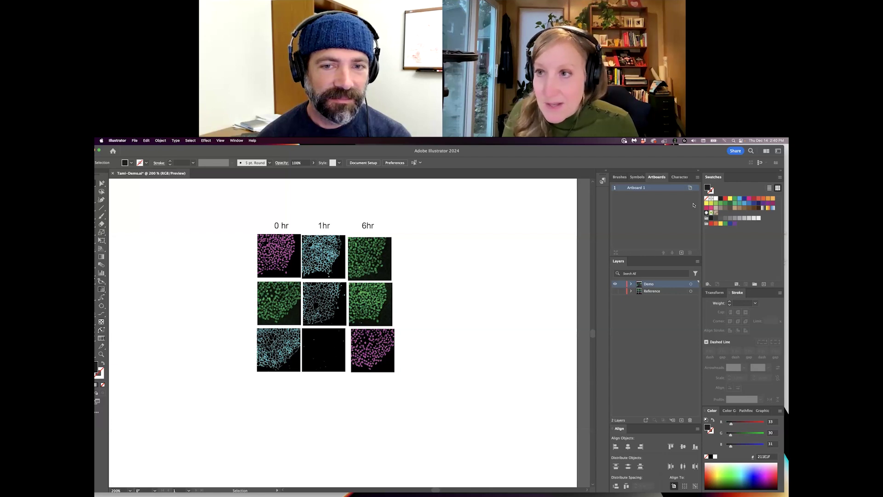
Make the Reference layer visible alongside the Demo layer to show both microscopy image grids side by side.
drag(615, 284, 615, 291)
scroll(315, 307, left, 5)
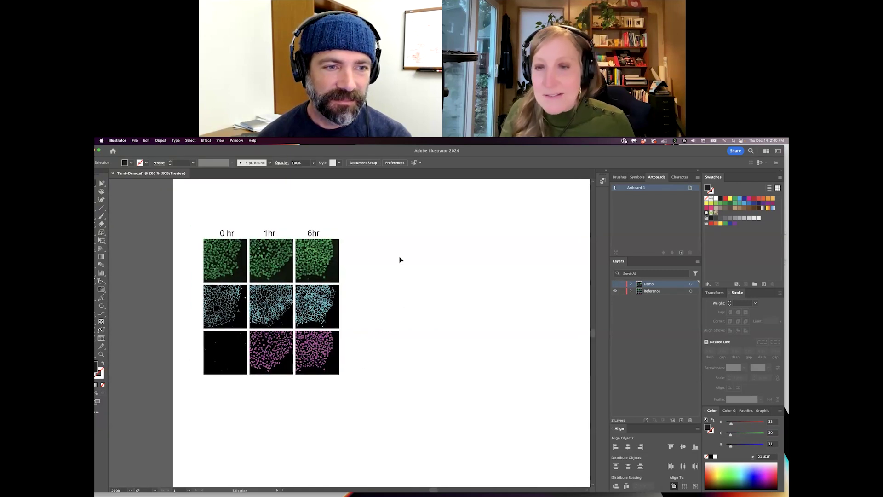
click(615, 284)
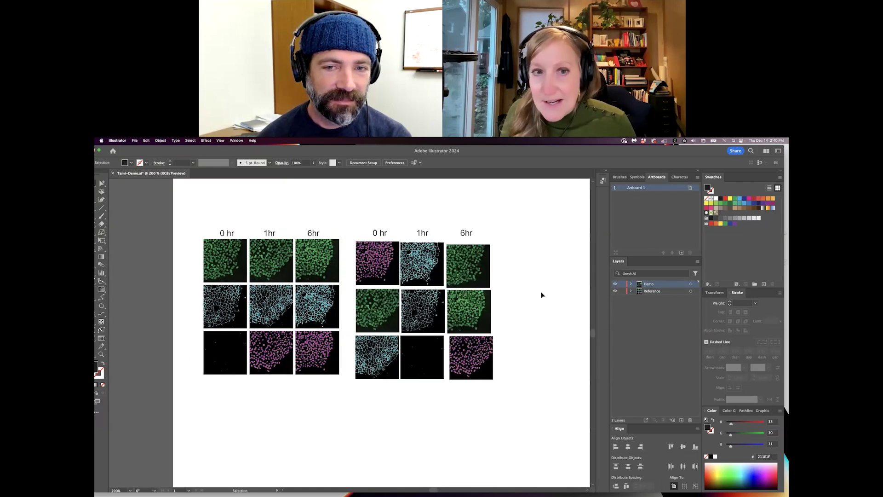
Lock the Reference layer.
click(622, 291)
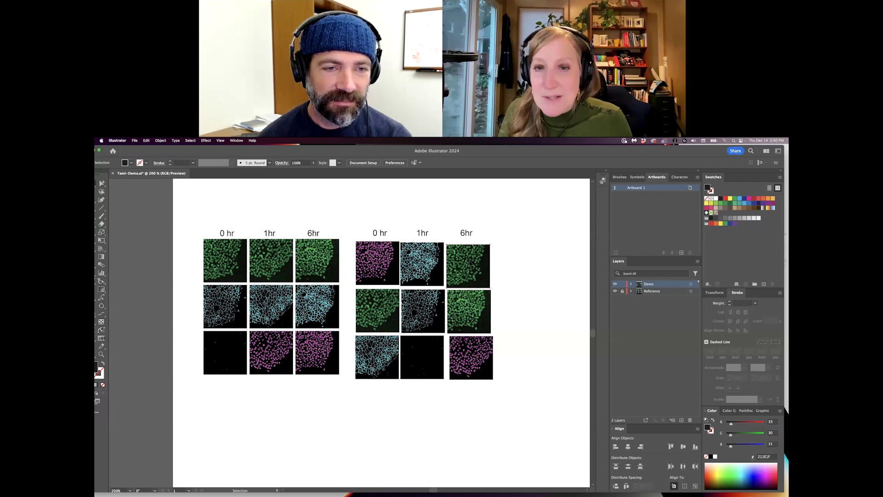
Try moving several images out of the unlocked demo grid, then undo the moves and clear the selection.
drag(472, 266, 533, 242)
drag(468, 311, 521, 337)
drag(420, 357, 375, 398)
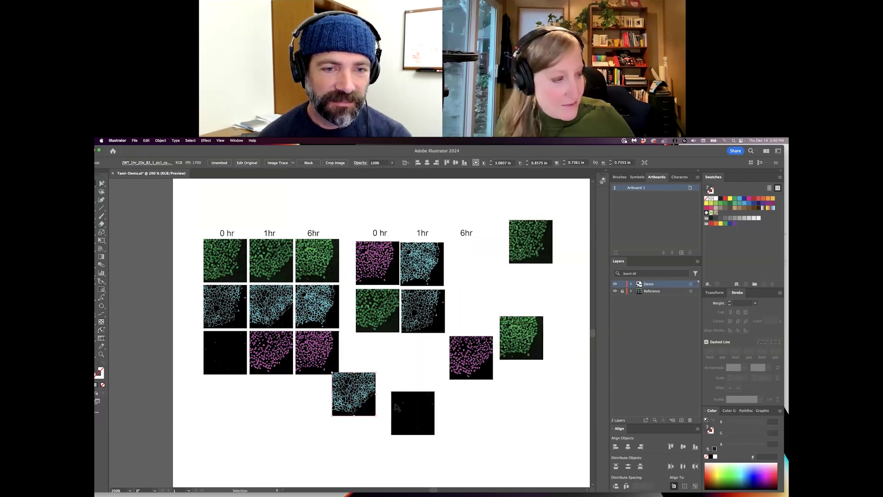
key(super+z)
key(super+z)
key(super+z)
key(super+z)
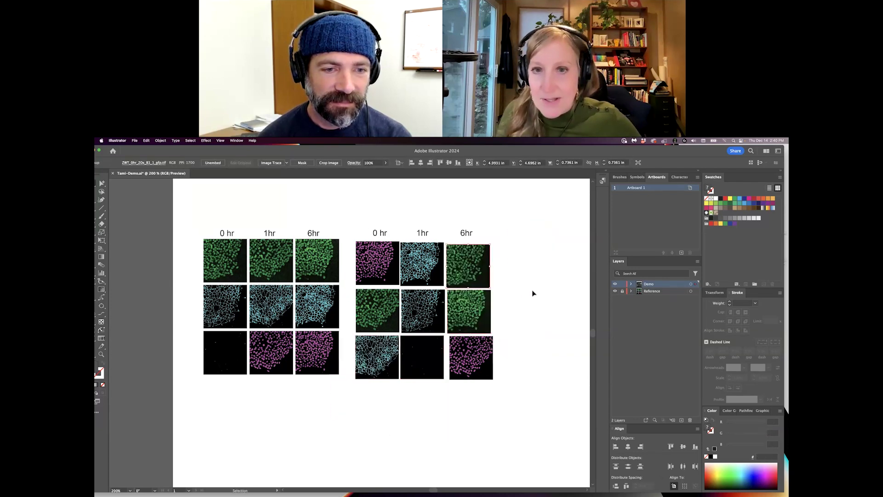
click(510, 247)
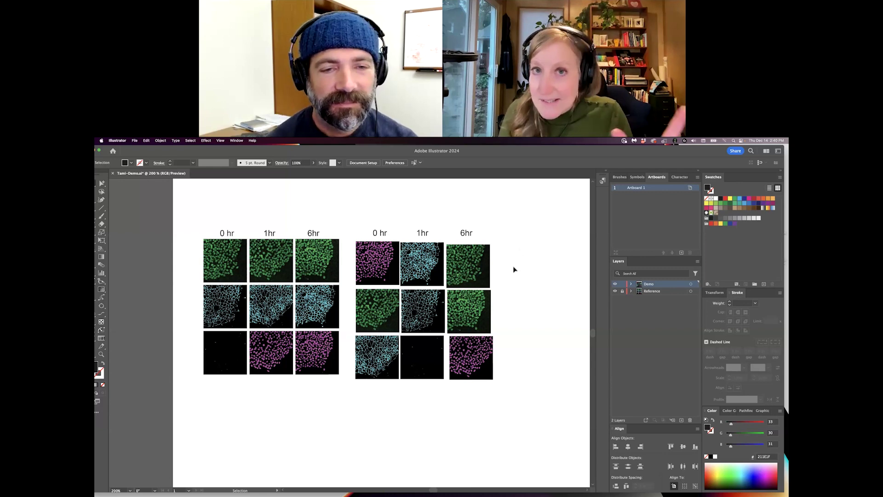
Arrange the nine demo images with the distributeStackedObjects script, using a padding of 3 and the grid layout.
drag(514, 254, 375, 399)
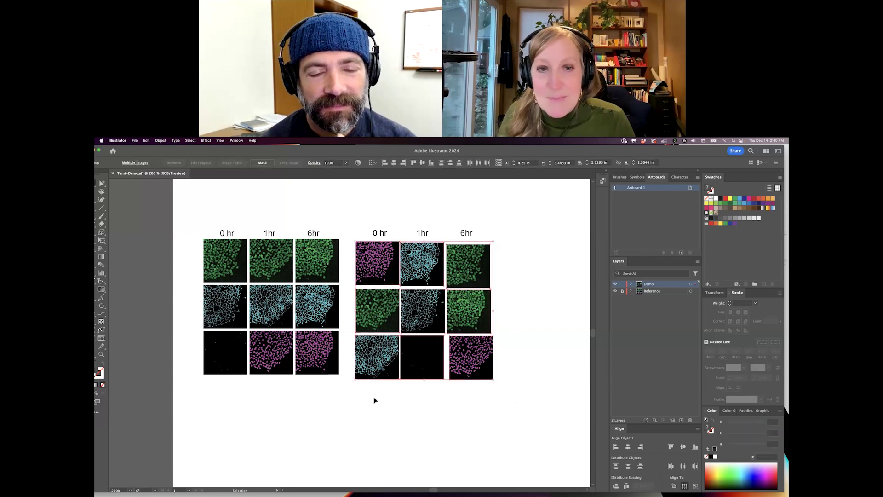
click(134, 140)
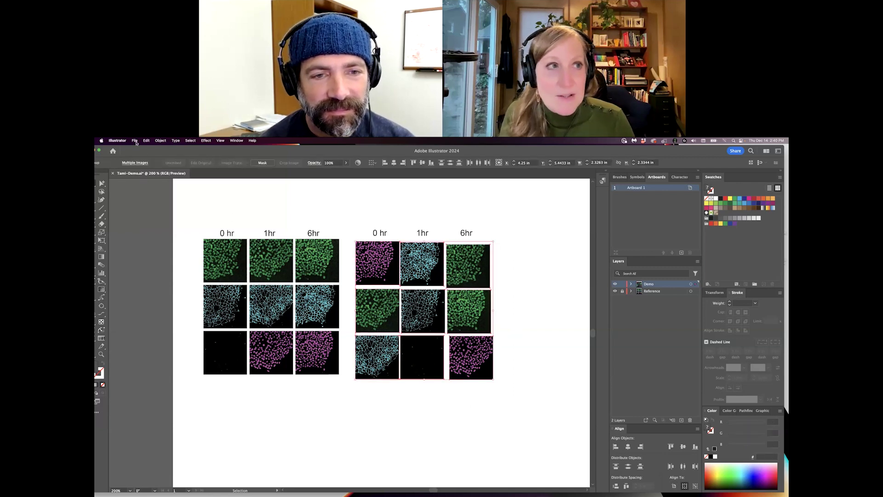
mouse_move(162, 284)
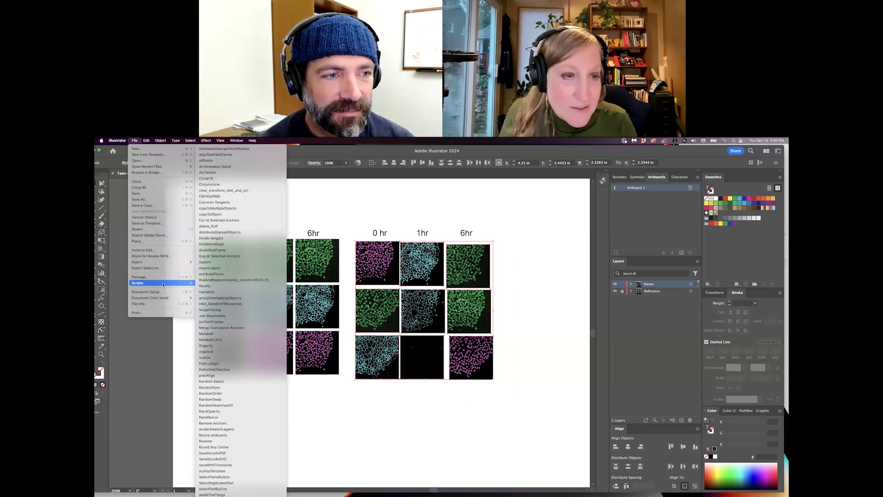
click(224, 232)
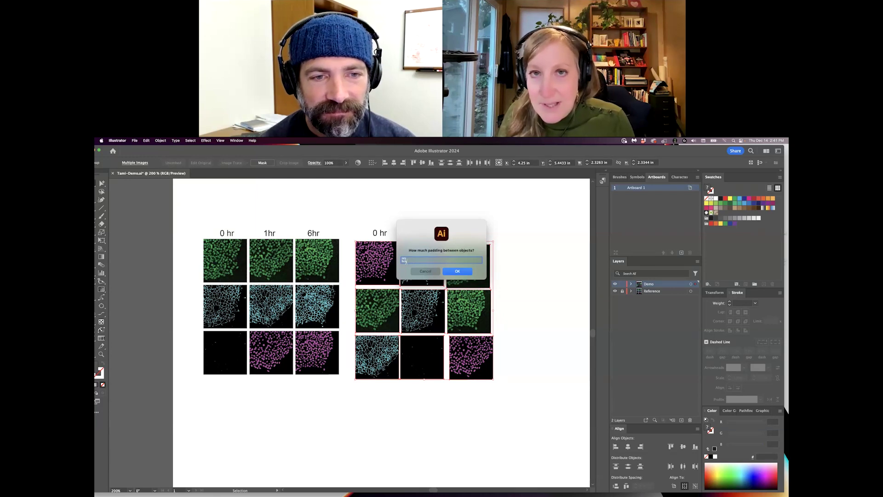
text(3)
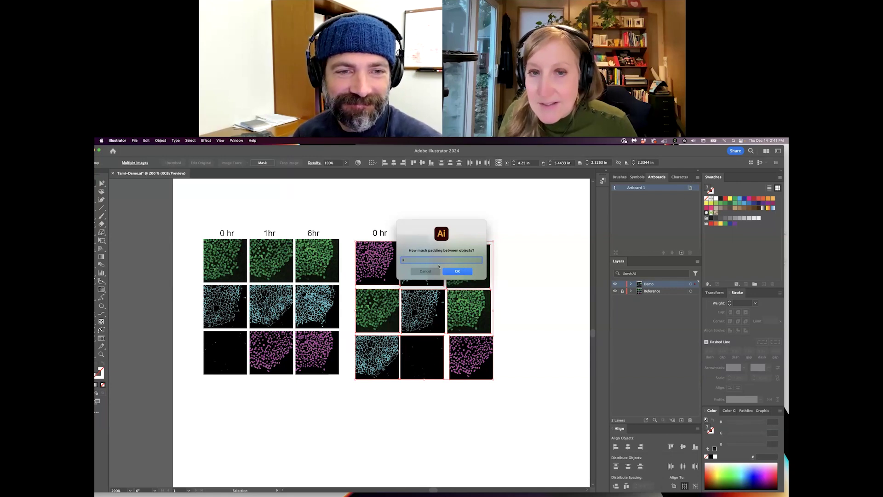
click(457, 271)
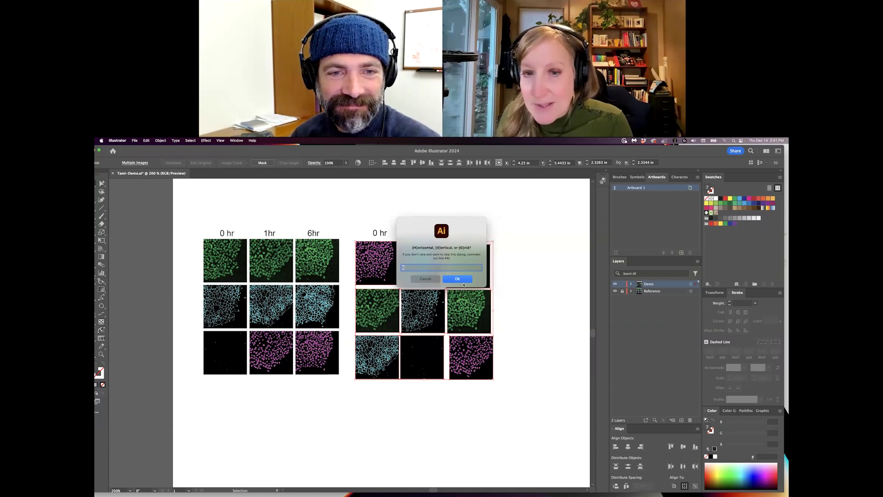
click(462, 281)
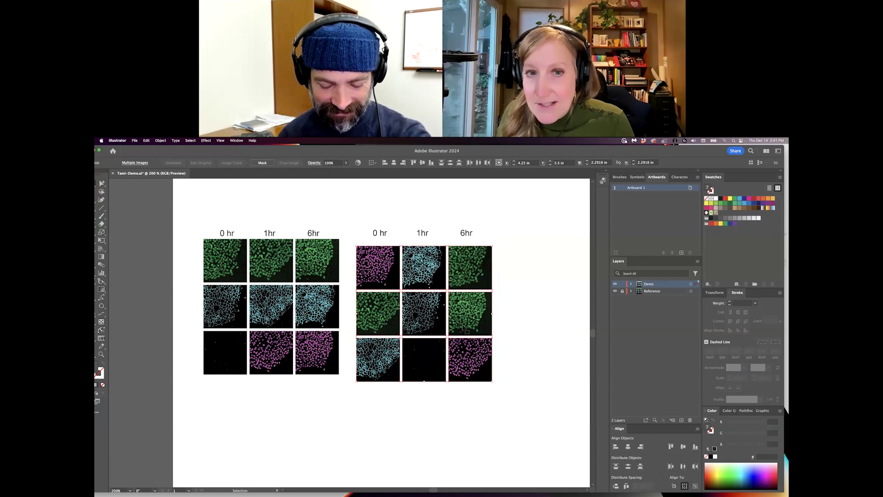
click(508, 283)
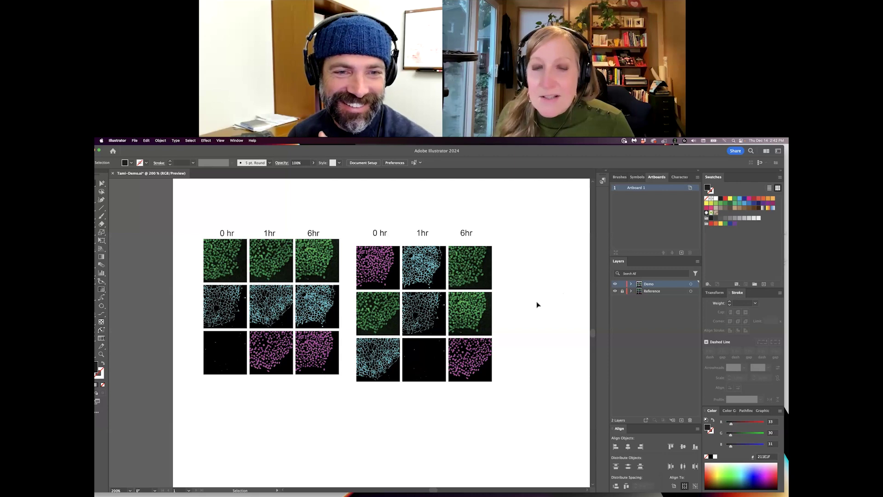
Undo the grid arrangement of the demo images, then redo it to compare both states.
key(super+z)
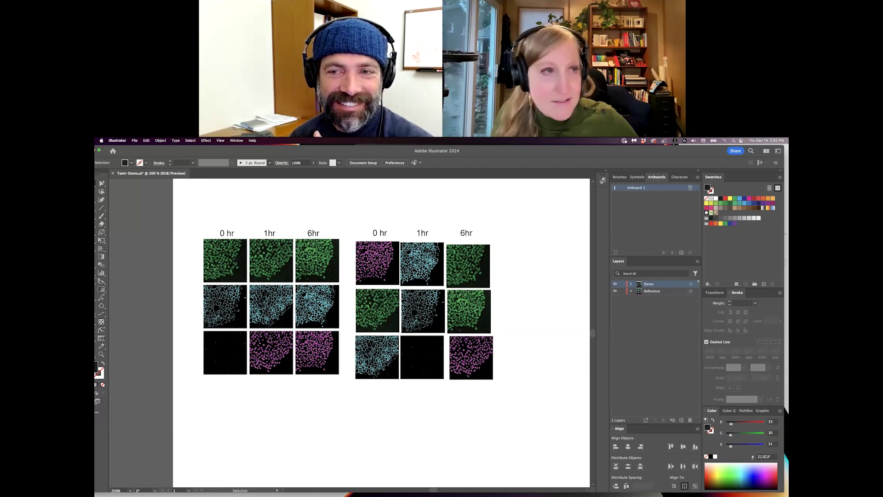
click(146, 140)
click(150, 148)
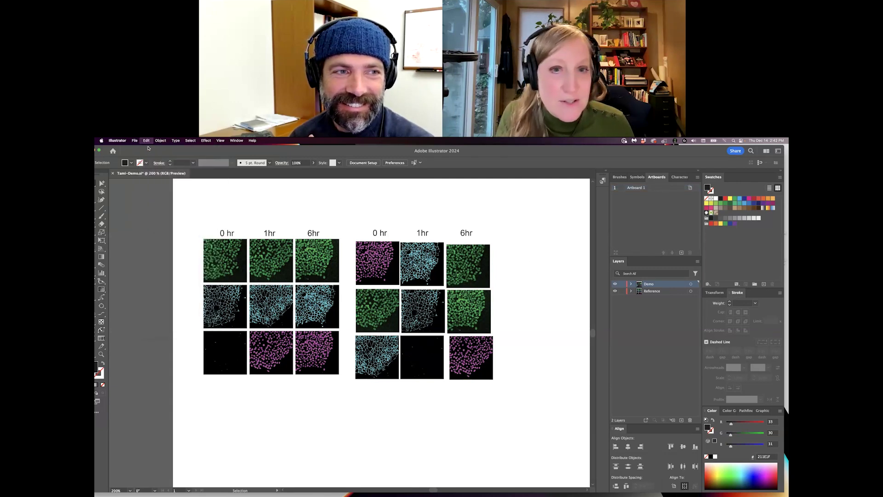
click(146, 141)
click(148, 155)
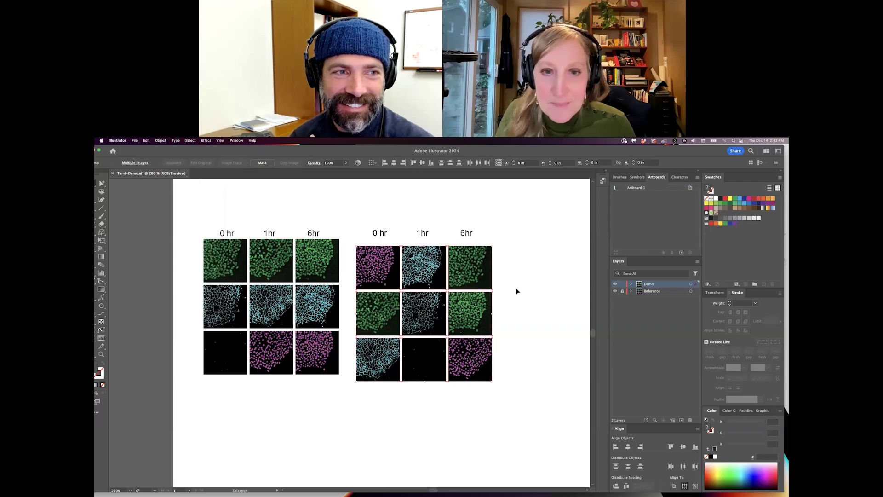
Reorder the images inside the Demo layer as green, cyan, and magenta, each running 0 hr, 1 hr, 6 hr.
click(630, 284)
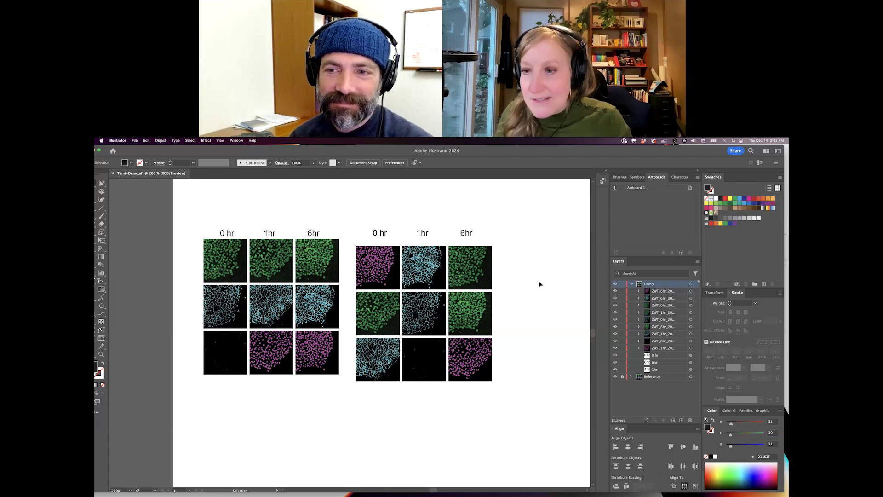
click(631, 284)
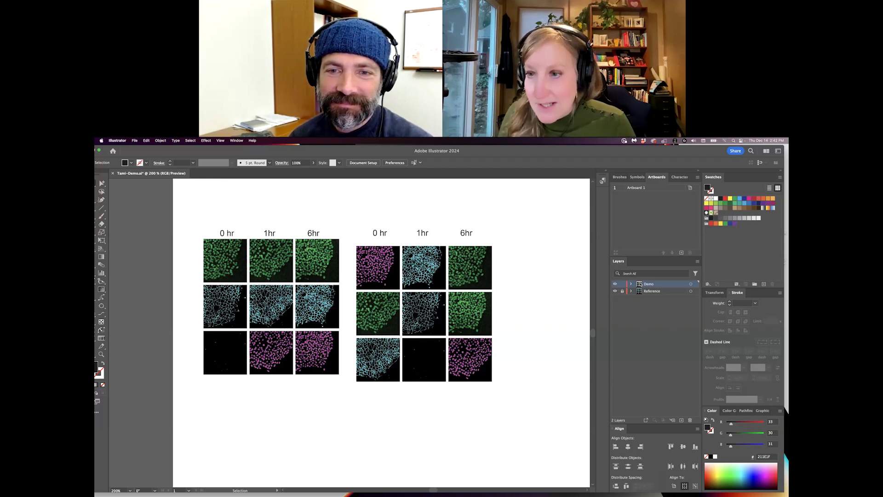
click(632, 284)
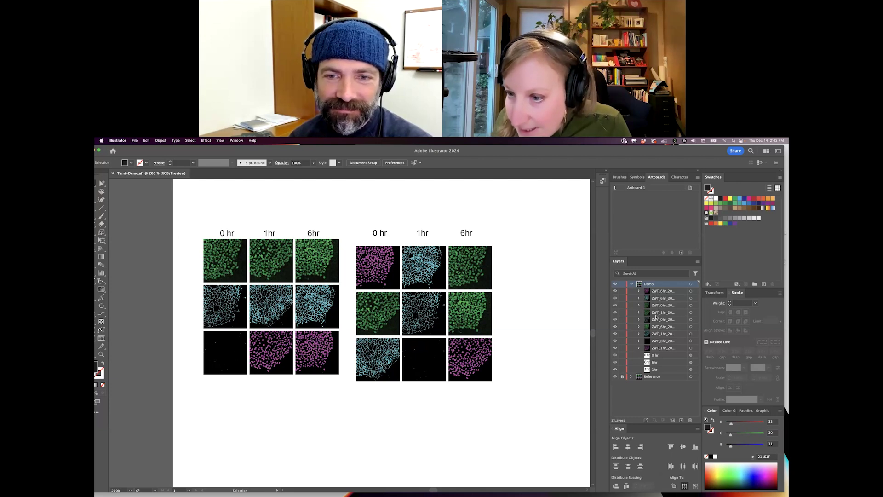
drag(655, 327, 658, 316)
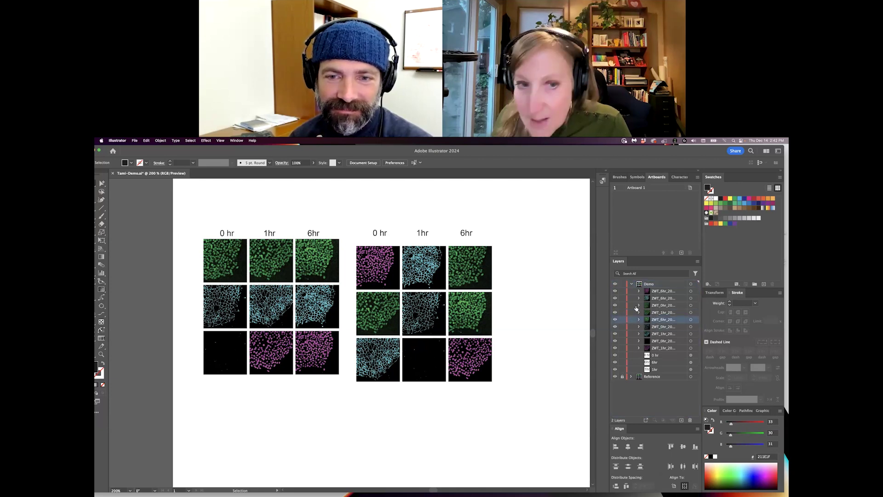
drag(658, 298, 656, 327)
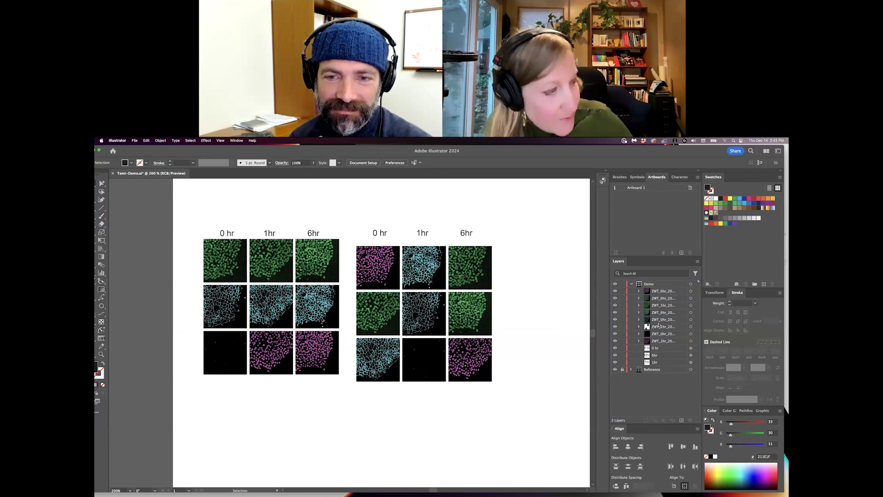
key(super+z)
drag(659, 301, 661, 330)
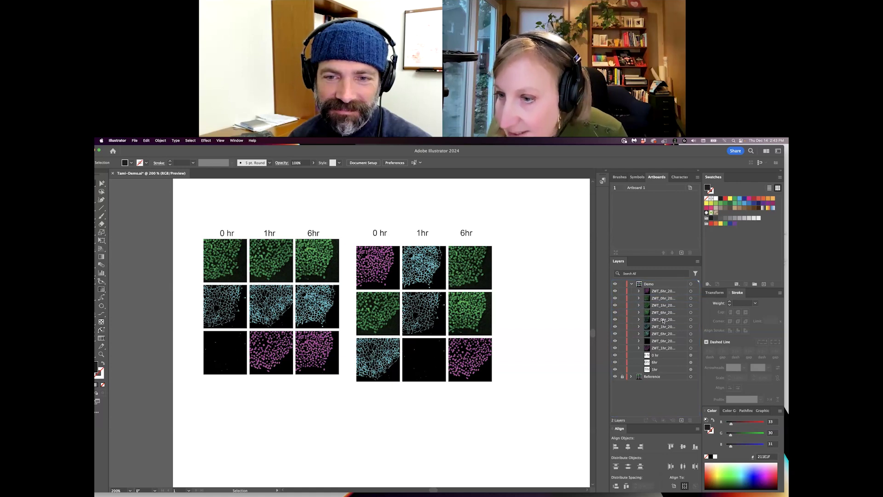
drag(662, 291, 660, 352)
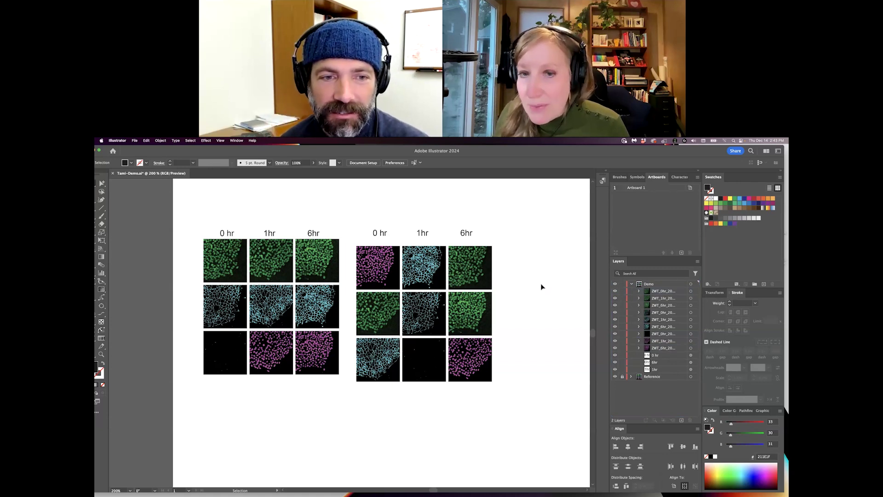
Rerun distributeStackedObjects on the reordered demo images with a padding of 3 and the grid layout.
drag(352, 246, 496, 401)
click(134, 141)
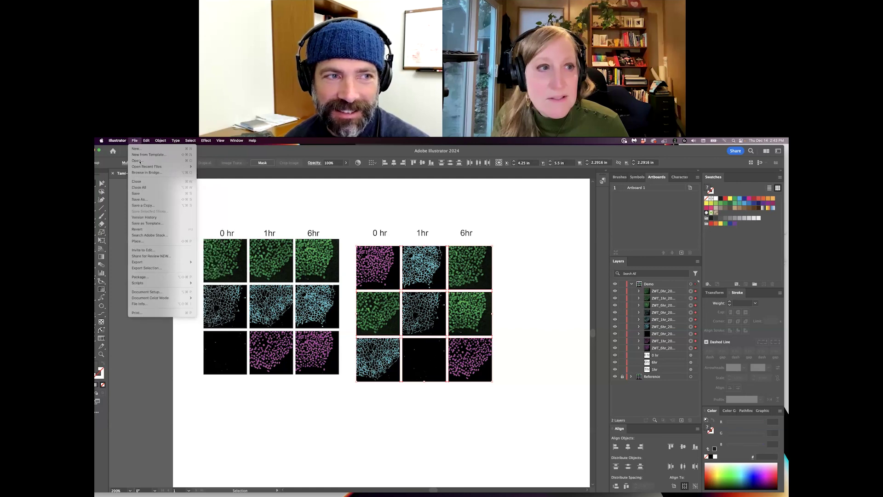
mouse_move(169, 283)
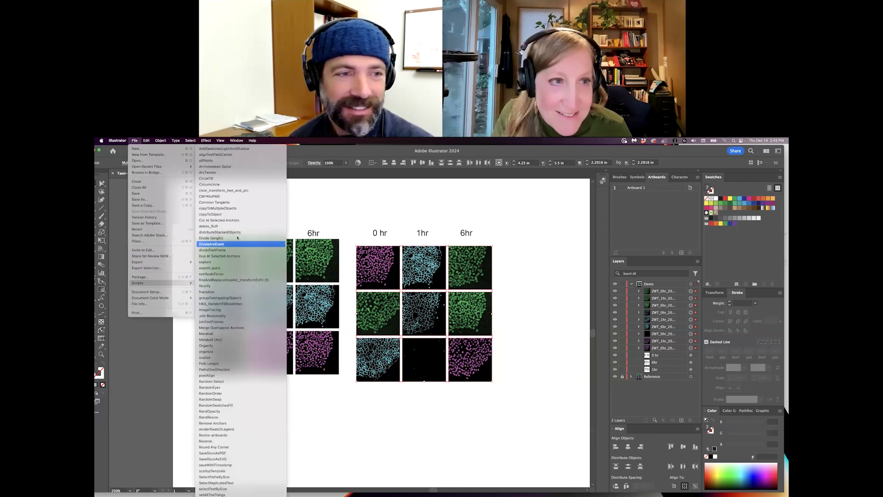
click(243, 232)
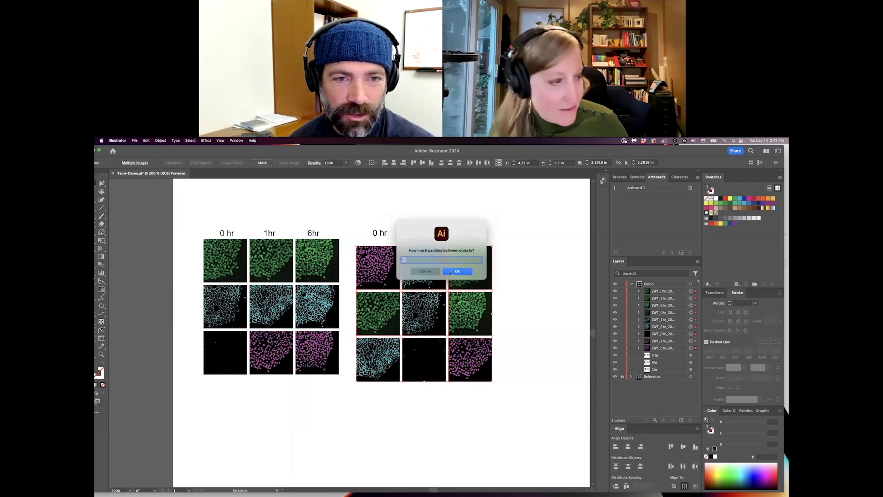
click(451, 274)
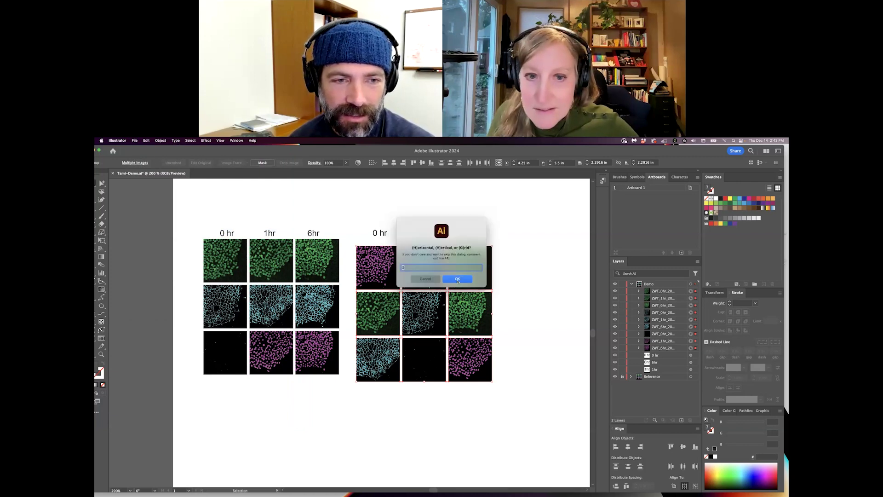
click(458, 280)
click(514, 333)
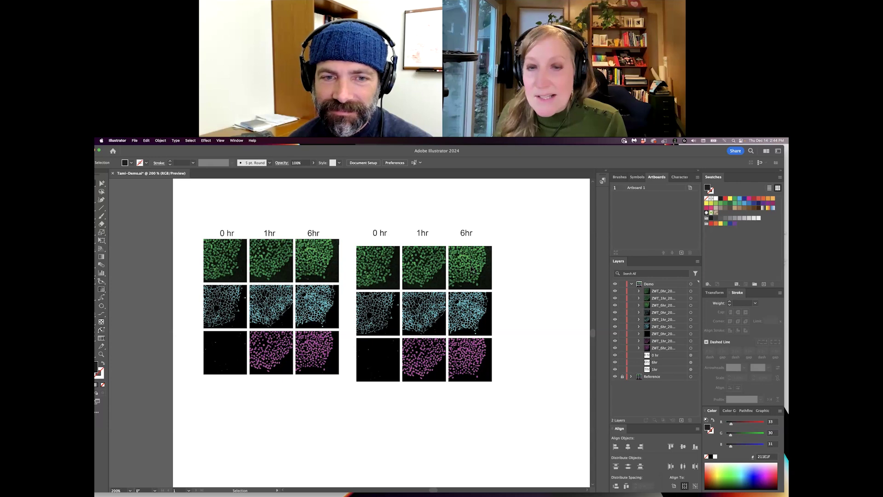
Scatter several of the demo images out of their grid positions across the artboard.
drag(472, 268, 550, 233)
drag(424, 318, 398, 436)
drag(378, 364, 347, 417)
drag(399, 324, 464, 436)
drag(421, 271, 484, 279)
Select only the demo images, without their time labels, and distribute them with distributeStackedObjects in a grid with a padding of 10.
drag(349, 204, 549, 450)
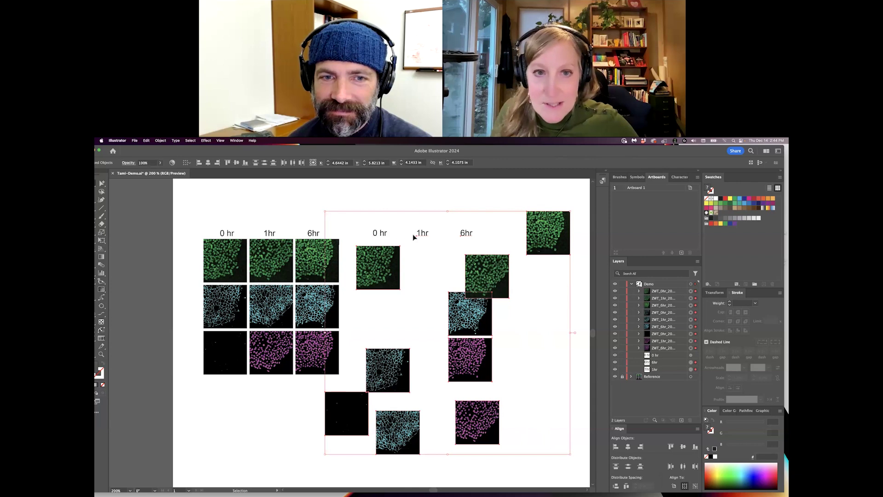
click(134, 140)
mouse_move(138, 282)
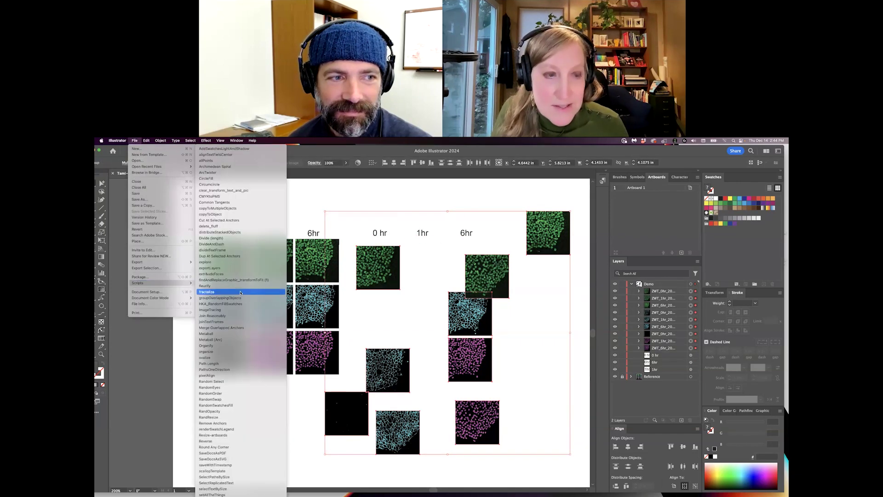
click(236, 232)
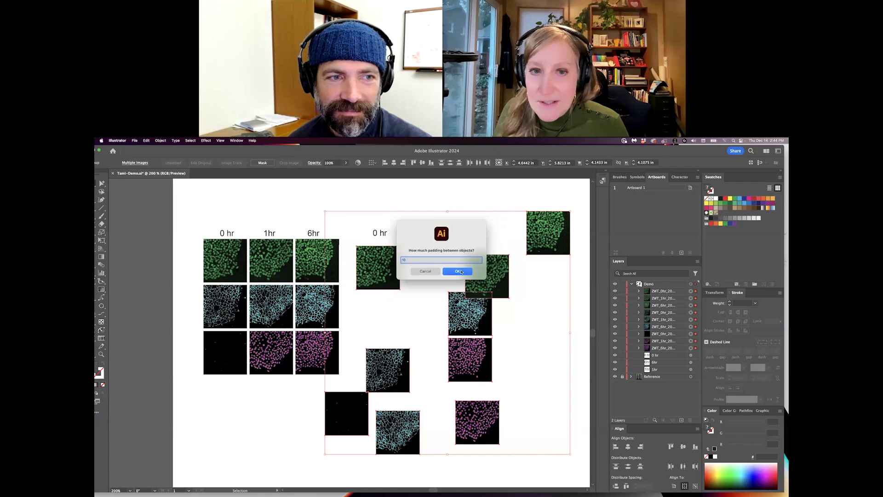
click(460, 271)
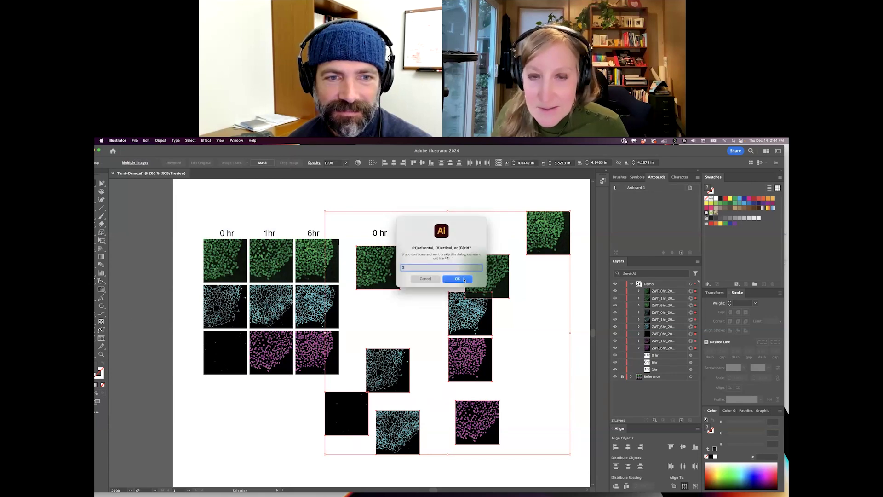
click(464, 279)
click(536, 282)
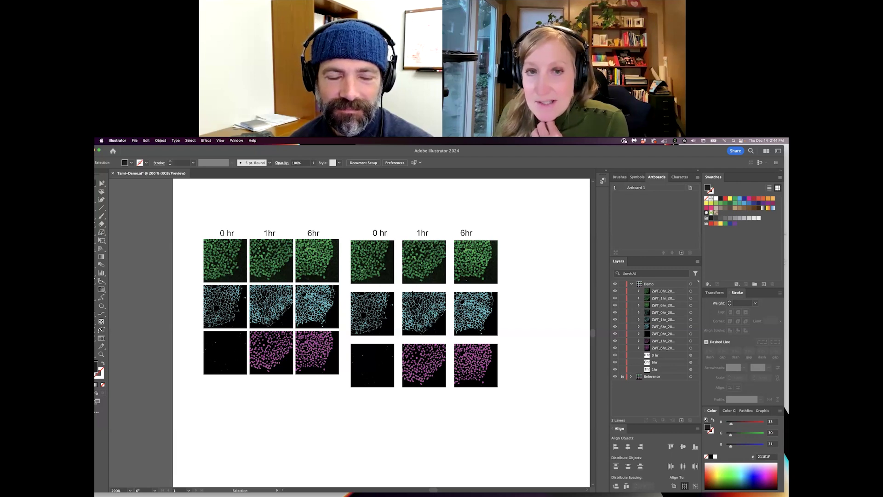
Select the nine demo images without their time labels and distribute them with distributeStackedObjects in a vertical (V) layout.
drag(489, 398, 363, 271)
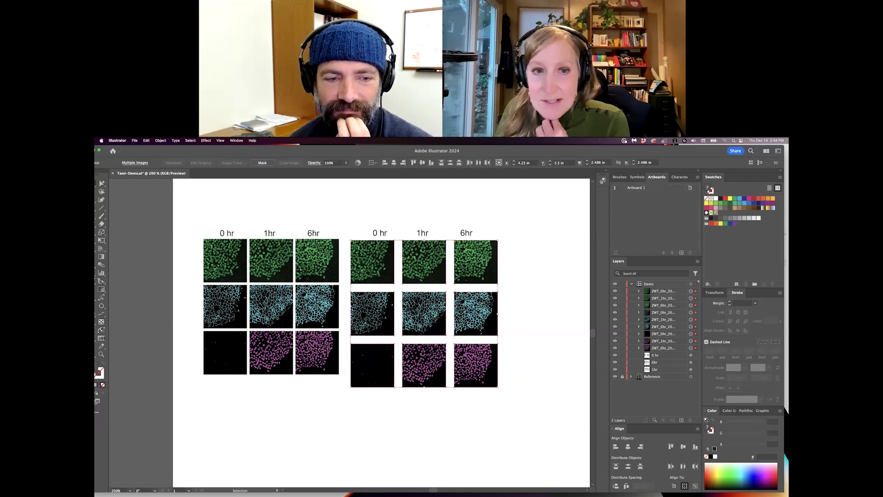
click(138, 141)
mouse_move(149, 264)
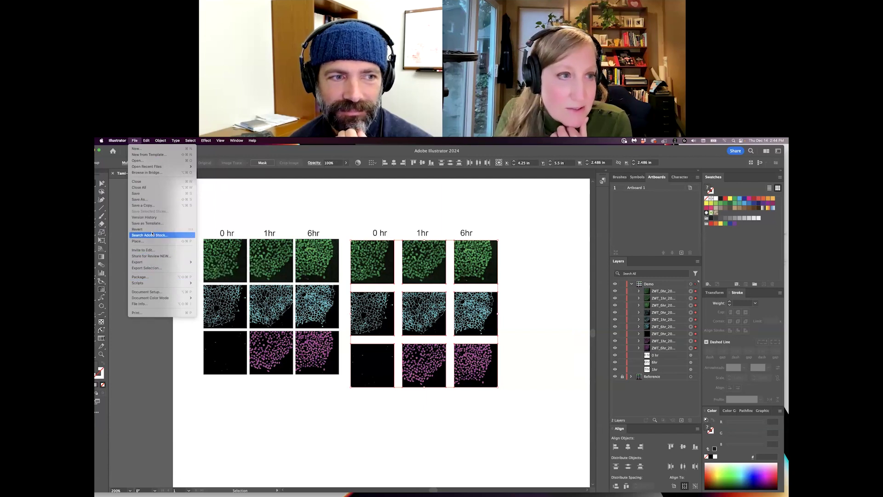
mouse_move(182, 285)
click(218, 232)
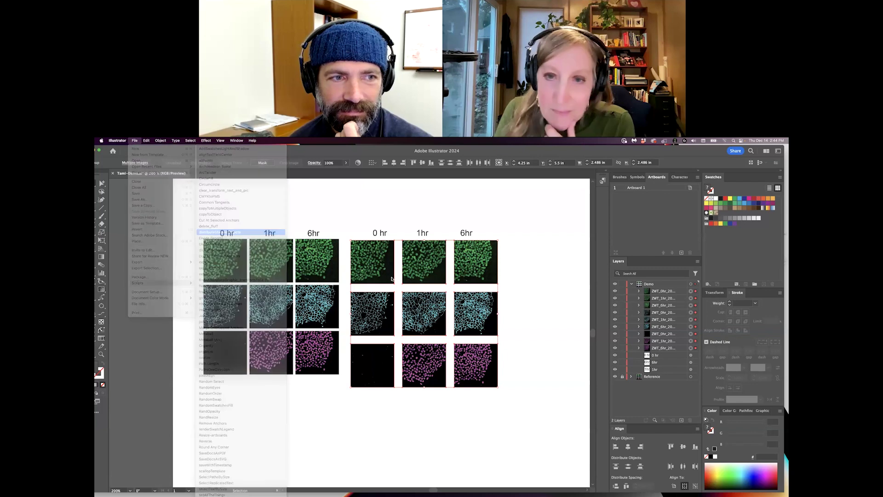
click(456, 272)
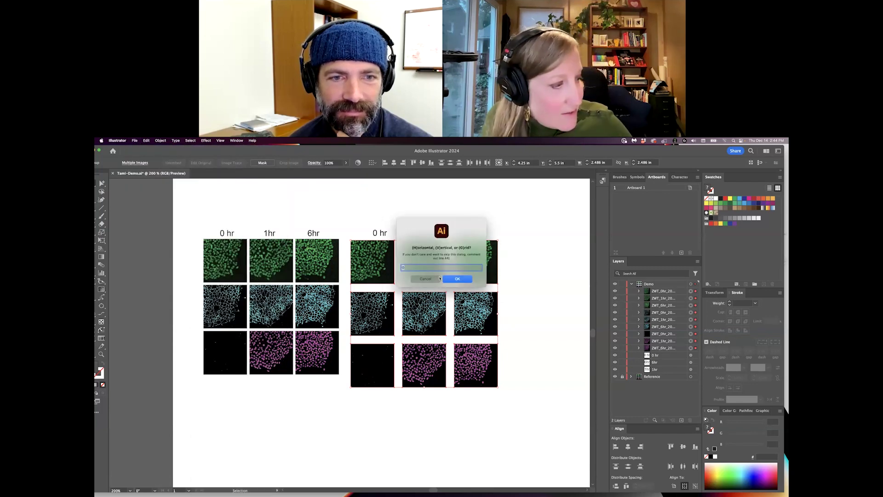
text(V)
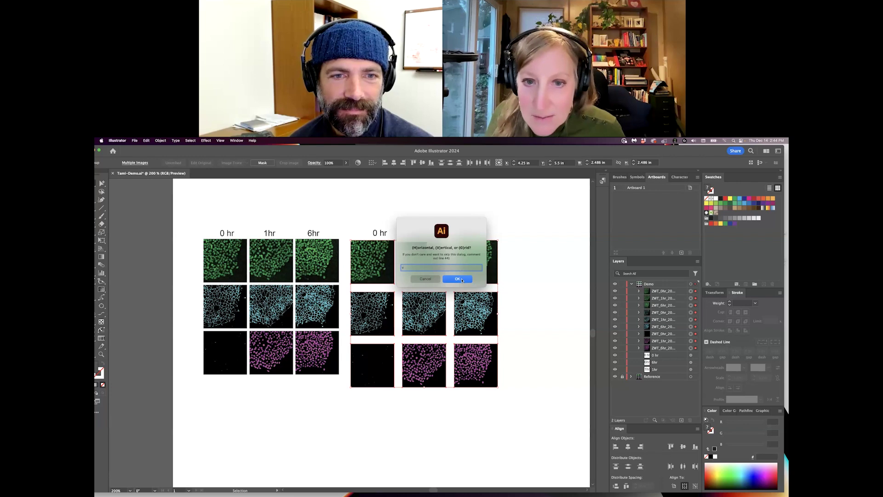
click(461, 280)
click(101, 354)
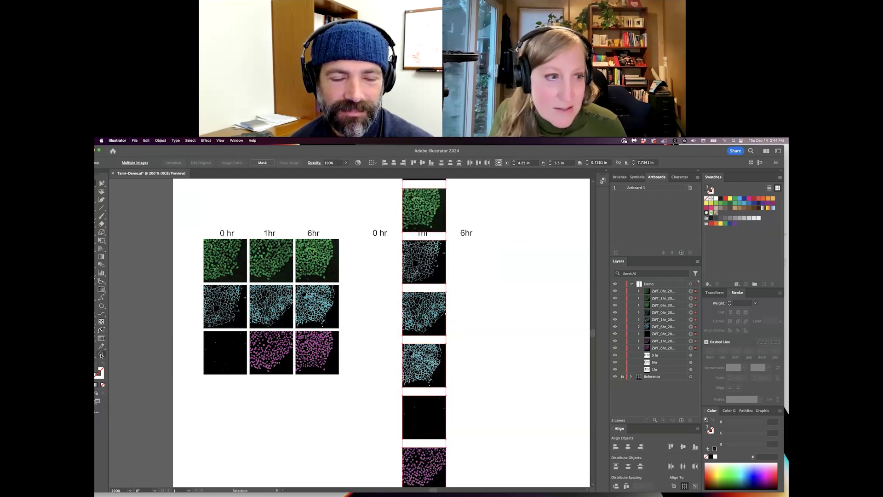
drag(407, 276, 364, 331)
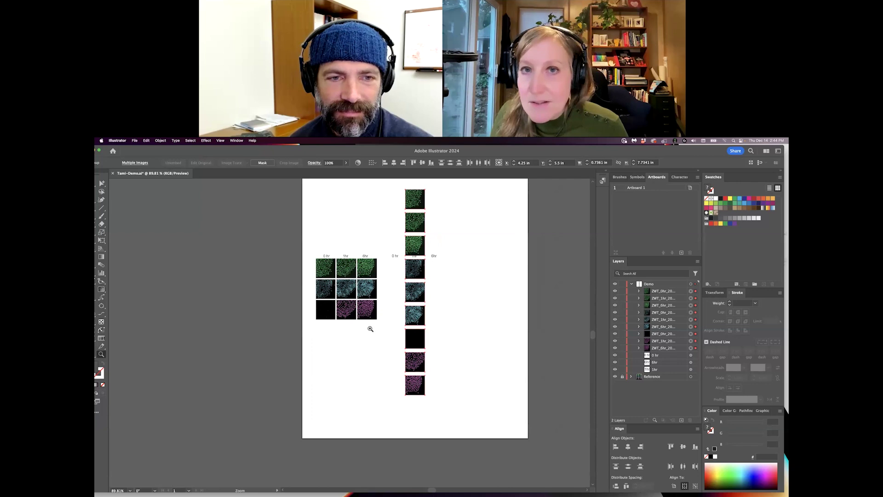
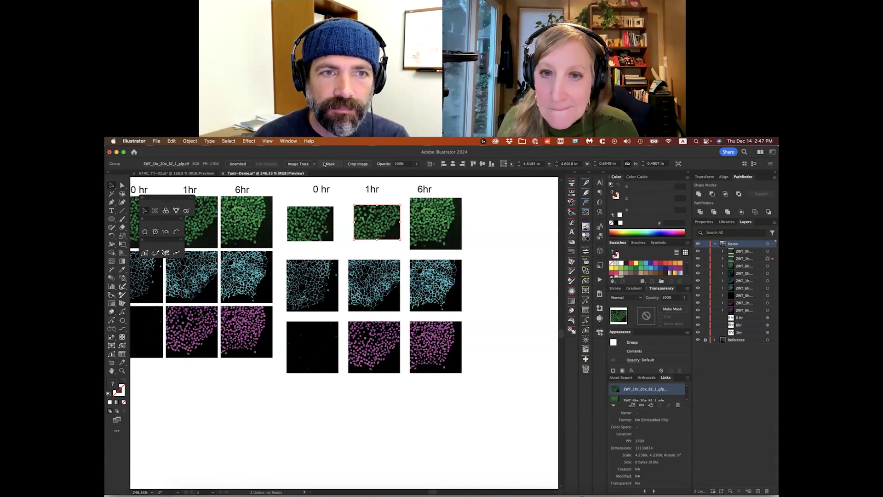
Crop the 6 hr green demo image to about 0.67 × 0.72 in.
click(433, 212)
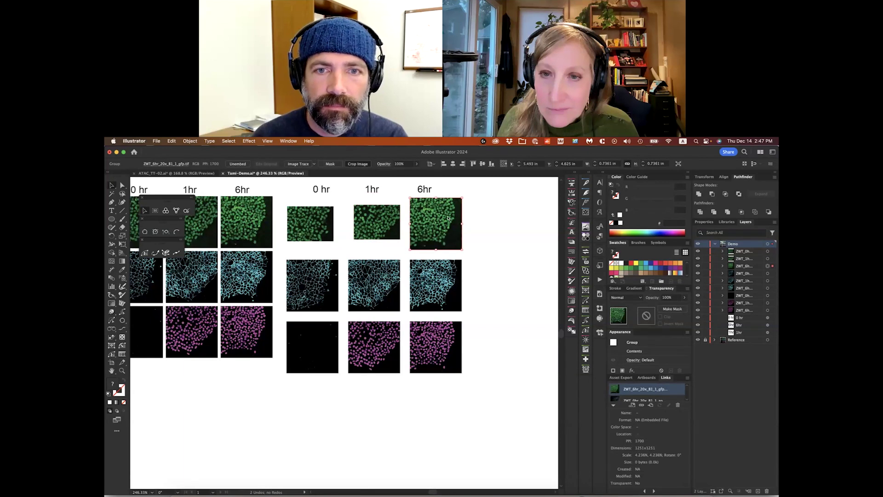
drag(420, 208, 412, 198)
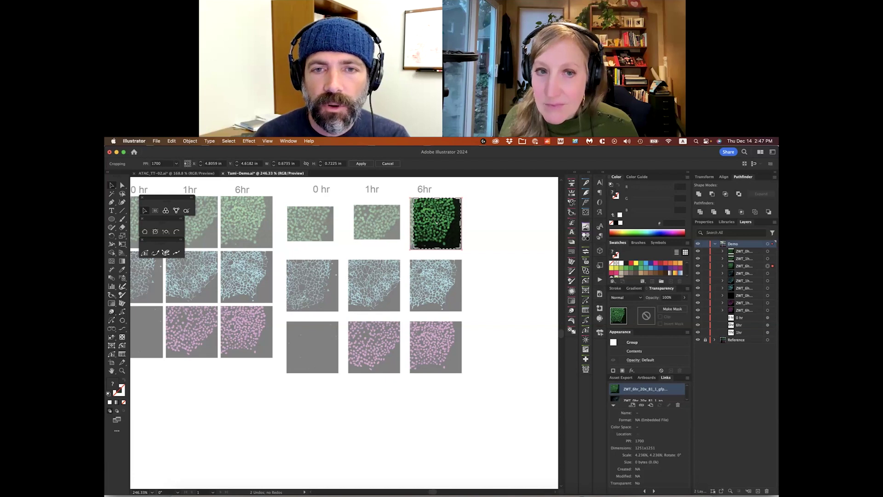
click(361, 163)
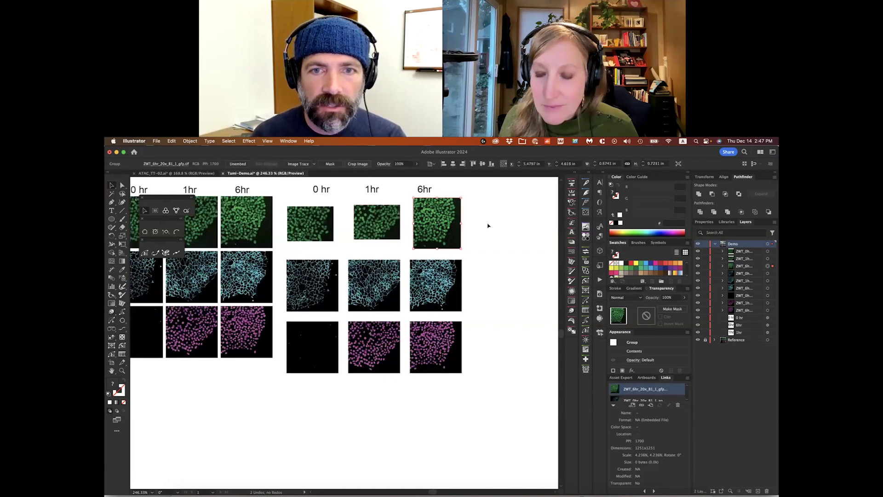
click(467, 260)
scroll(405, 276, left, 3)
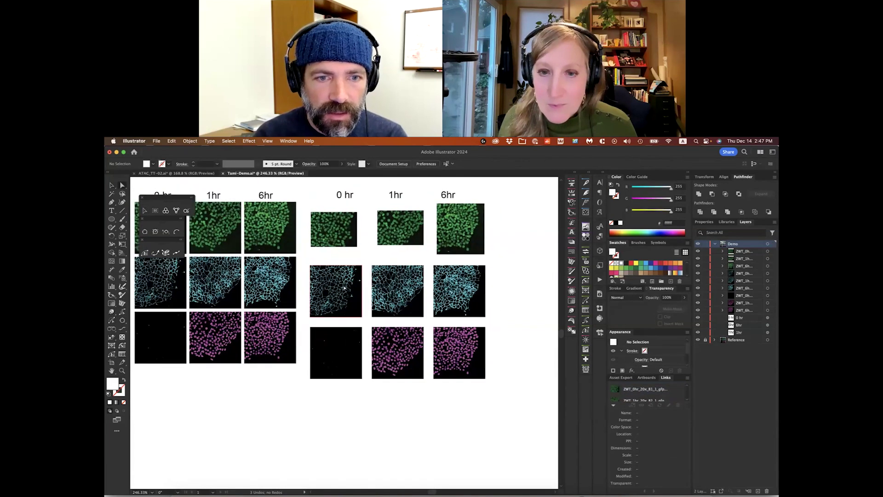
Crop the 0 hr cyan demo image to about 0.65 × 0.65 in.
click(344, 287)
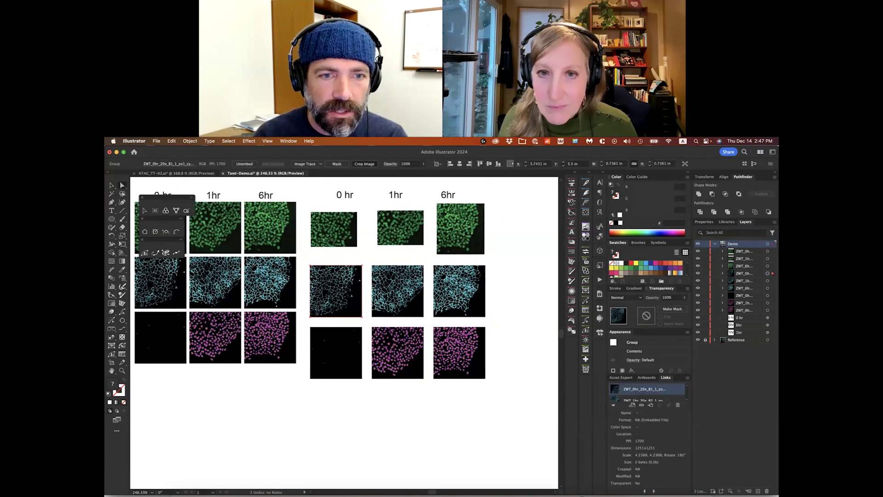
click(364, 163)
drag(333, 281, 334, 269)
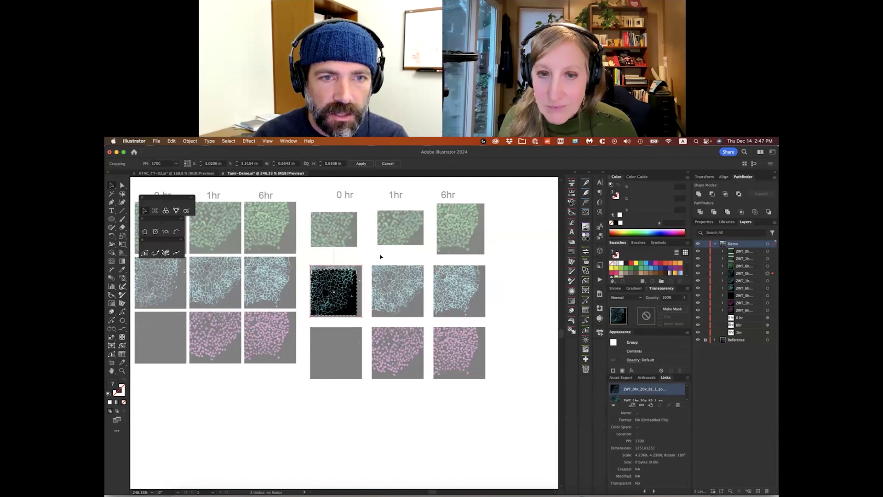
click(409, 303)
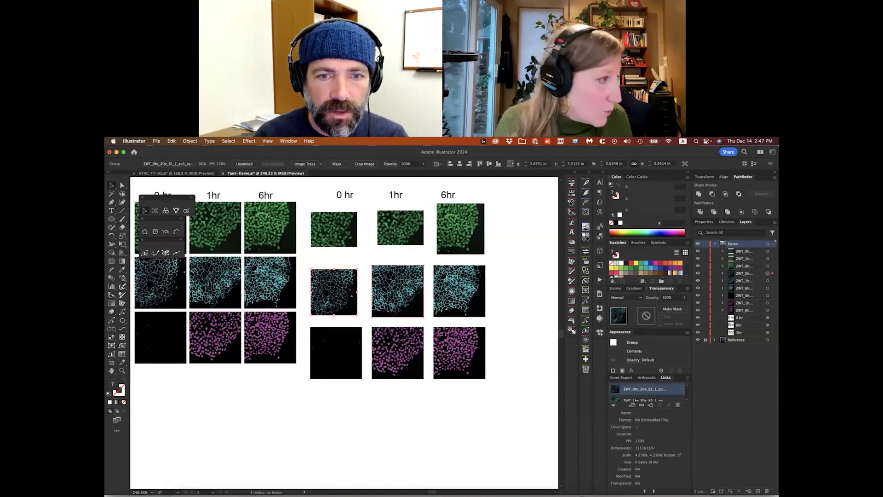
Crop the 1 hr cyan demo image slightly, to about 0.72 × 0.72 in.
key(super+alt+shift+c)
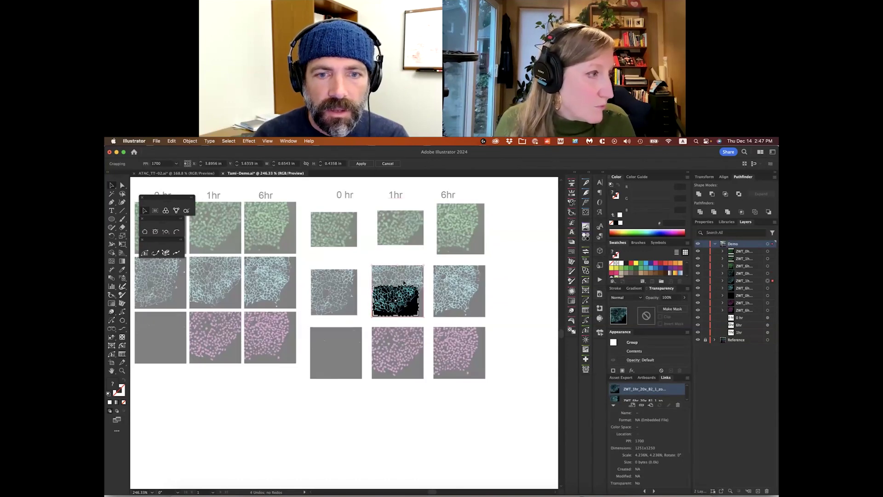
drag(418, 285, 424, 253)
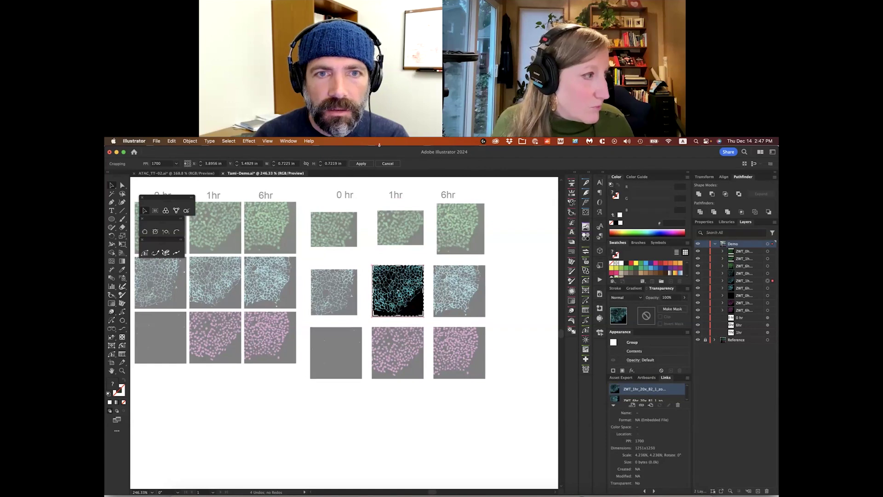
click(360, 164)
click(524, 248)
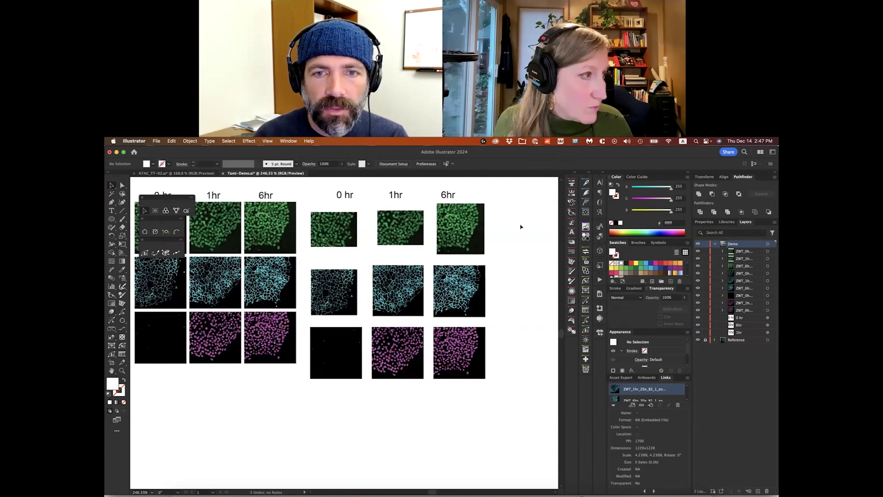
Move the whole demo image set with its time labels directly beneath the reference grid, leaving the rest of the artboard free.
scroll(400, 239, up, 3)
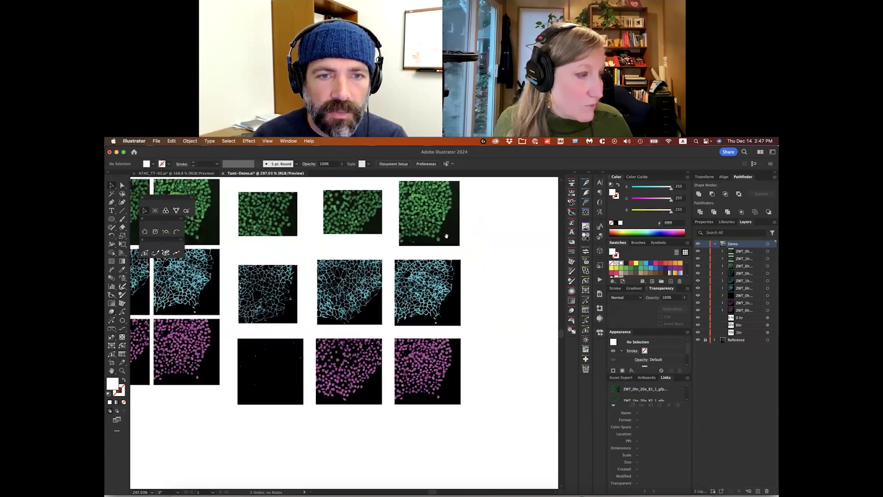
scroll(400, 239, down, 5)
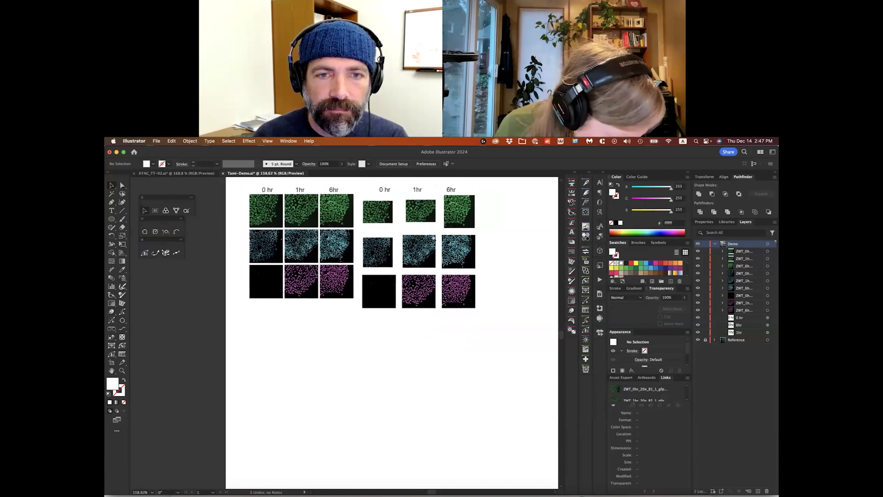
drag(469, 244, 447, 248)
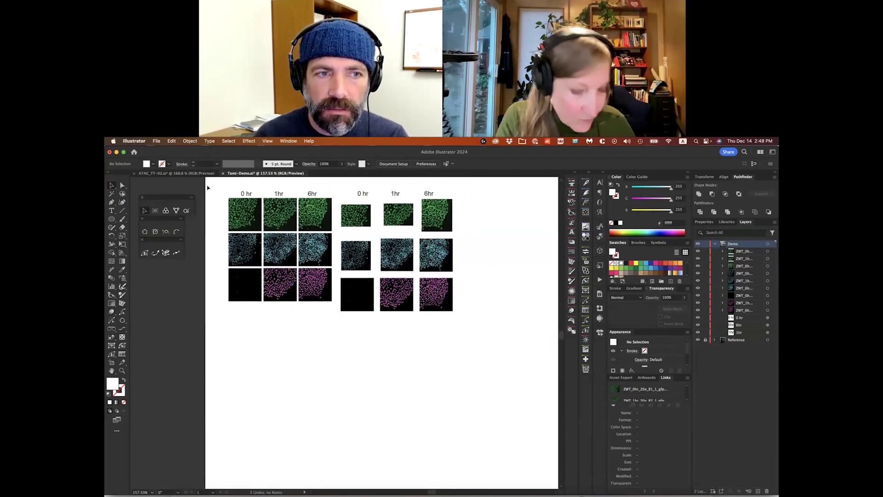
drag(212, 187, 323, 420)
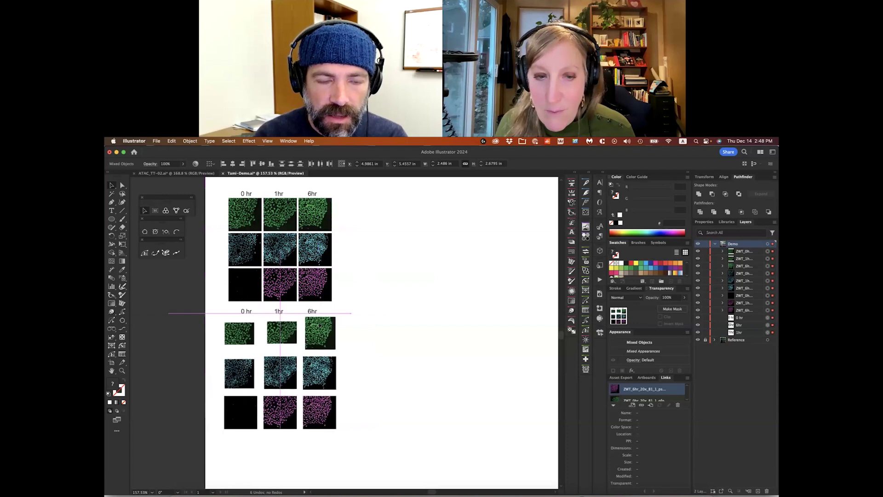
scroll(372, 282, down, 1)
drag(373, 305, 372, 291)
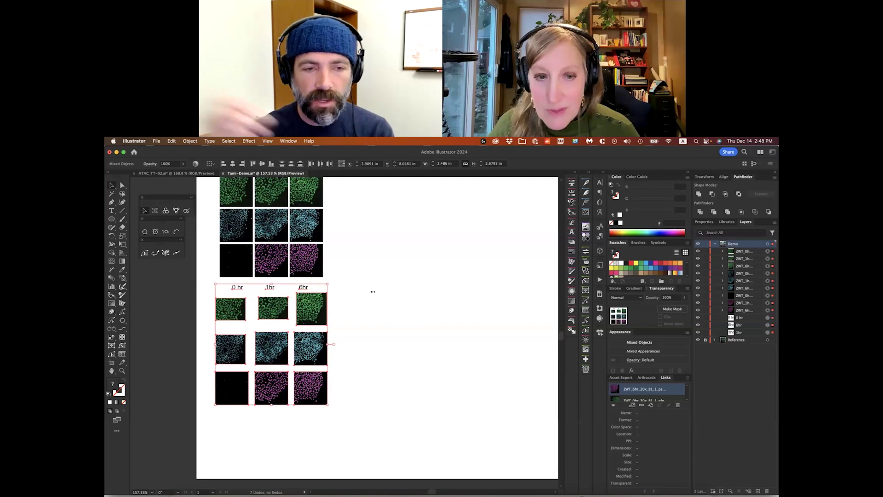
click(439, 275)
drag(384, 247, 372, 267)
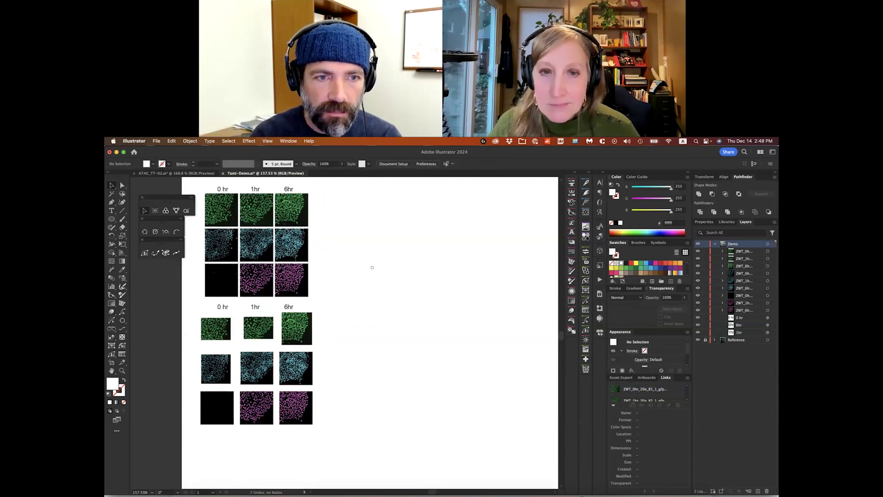
Draw a square of about 0.65 in on the empty artboard area beside the image grids and fill it black.
key(m)
drag(358, 228, 387, 257)
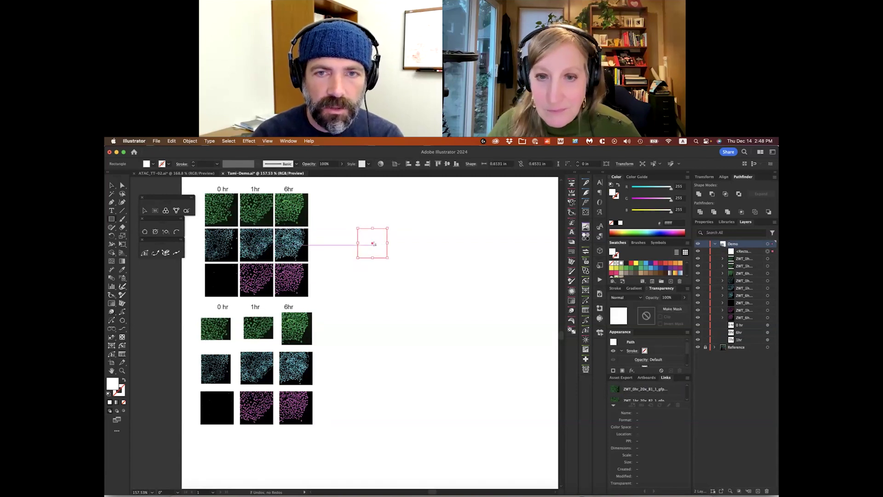
click(619, 225)
key(super+shift+a)
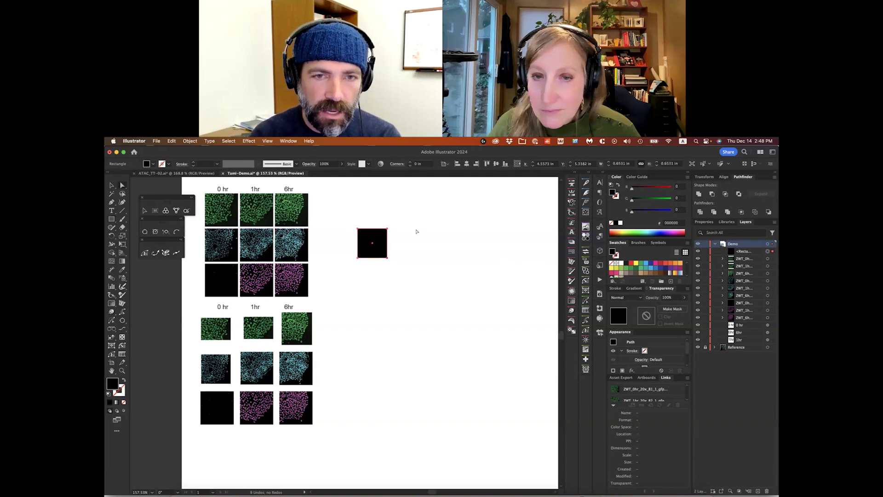
Duplicate the black square horizontally with a small gap and repeat the copy to make a row of four.
drag(375, 241, 410, 240)
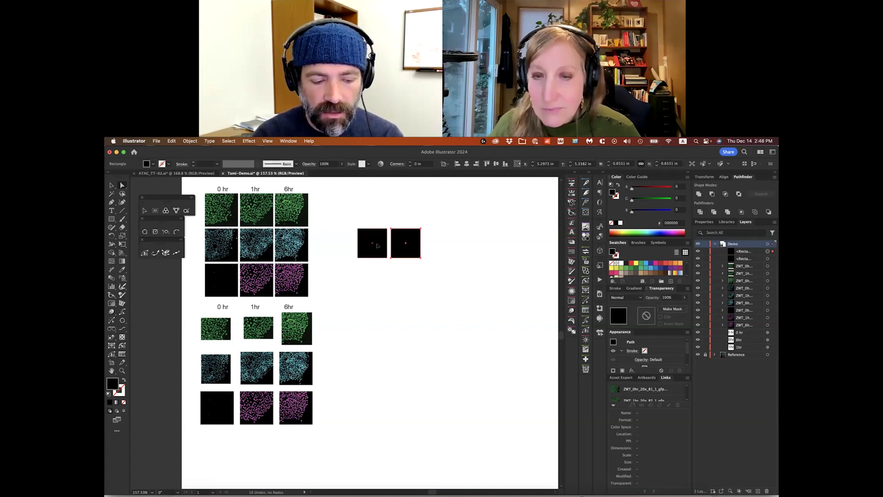
key(super+d)
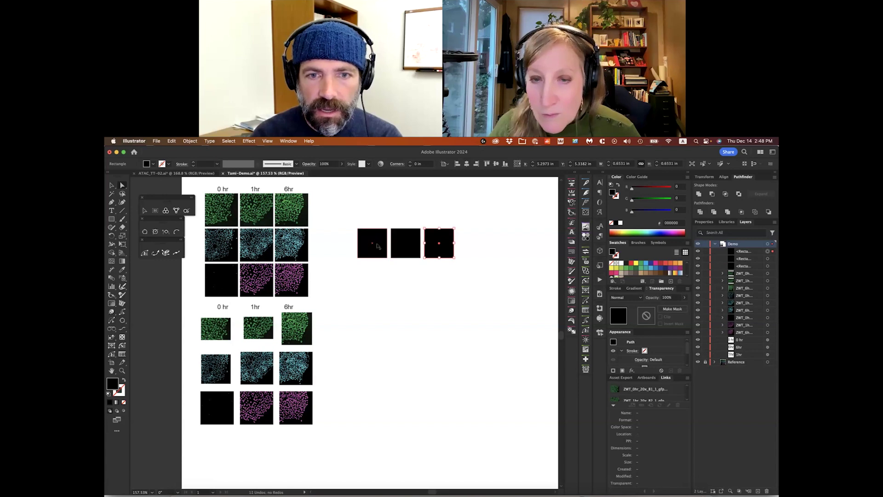
key(super+d)
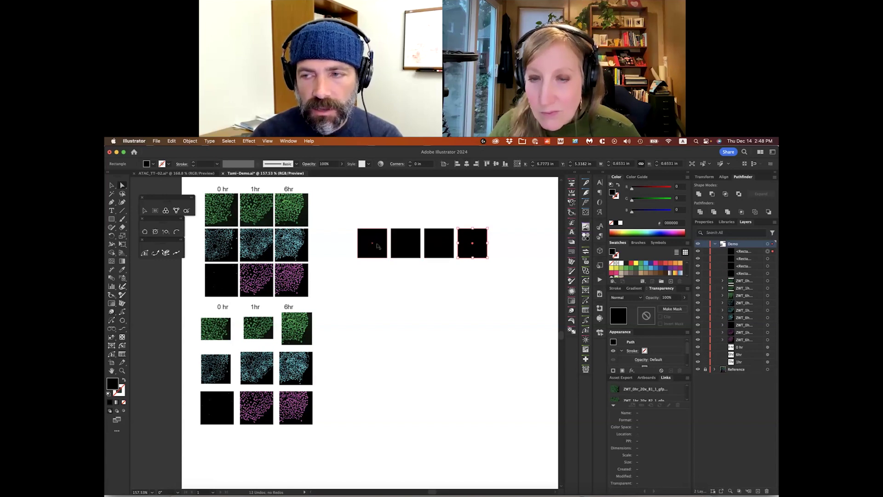
Duplicate the row of four squares downward with a matching gap, repeating the copy to build a 4 × 4 grid.
drag(357, 209, 509, 266)
key(super+z)
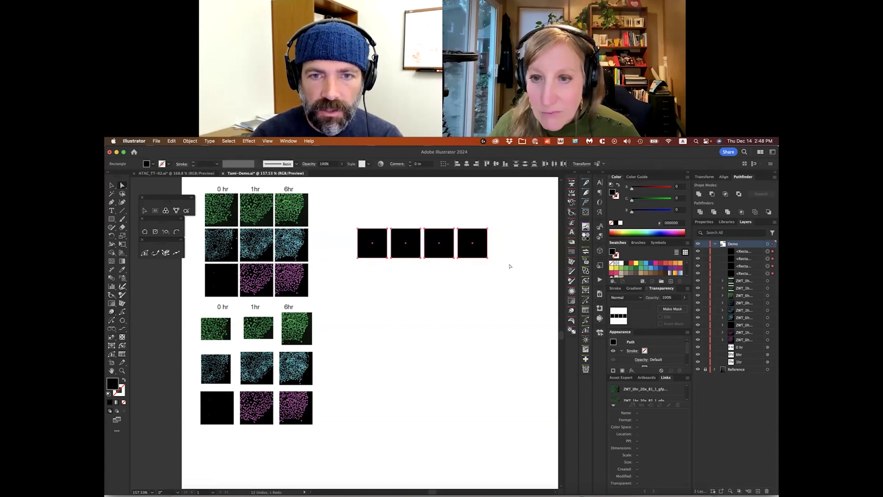
drag(453, 235, 455, 269)
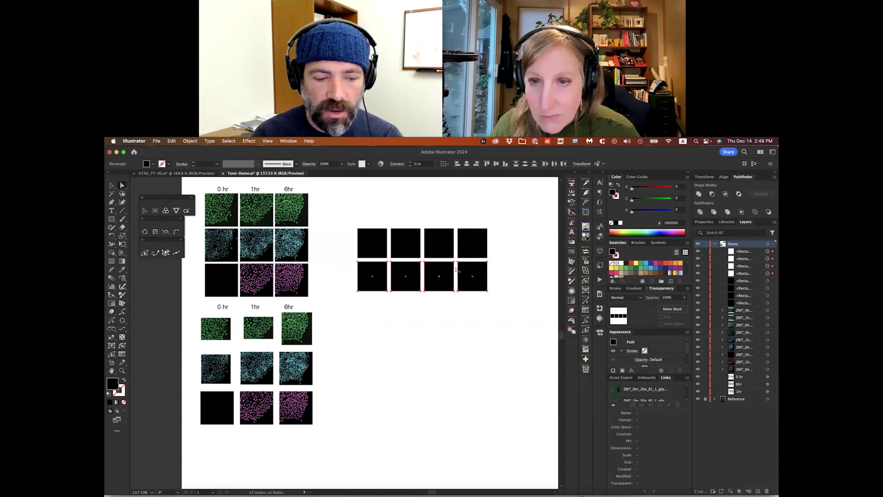
key(super+d)
key(super+d)
click(503, 241)
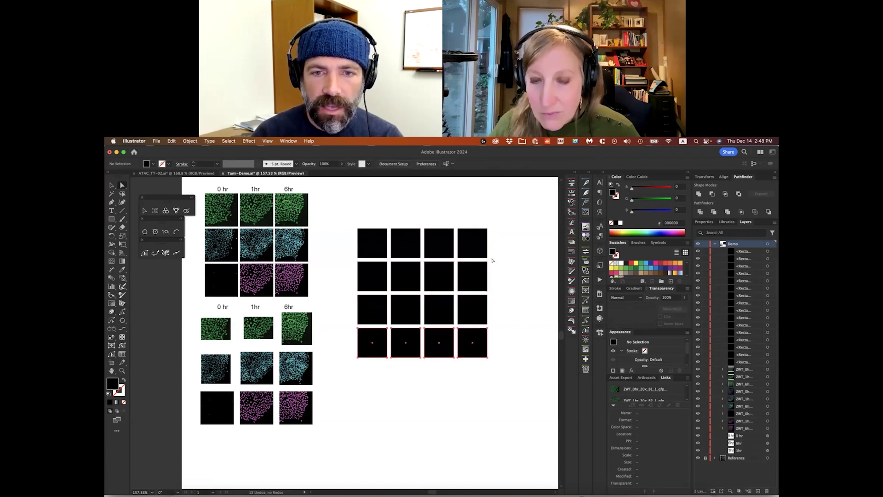
Delete all the black squares except the one at the upper-left corner of the 4 × 4 grid.
scroll(503, 230, down, 2)
scroll(503, 228, up, 1)
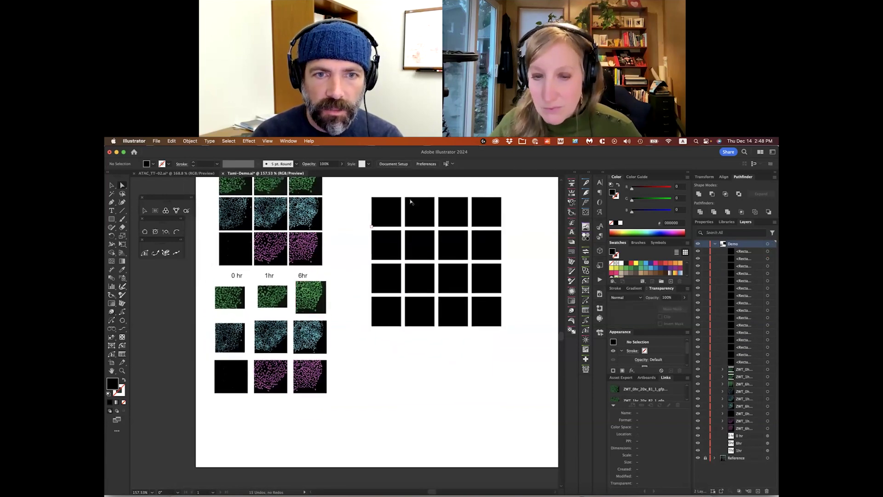
scroll(361, 260, left, 2)
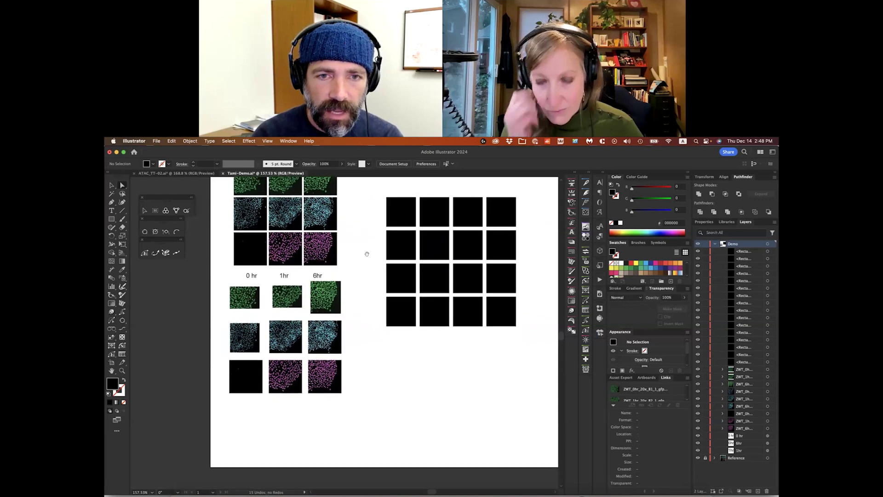
drag(372, 191, 527, 347)
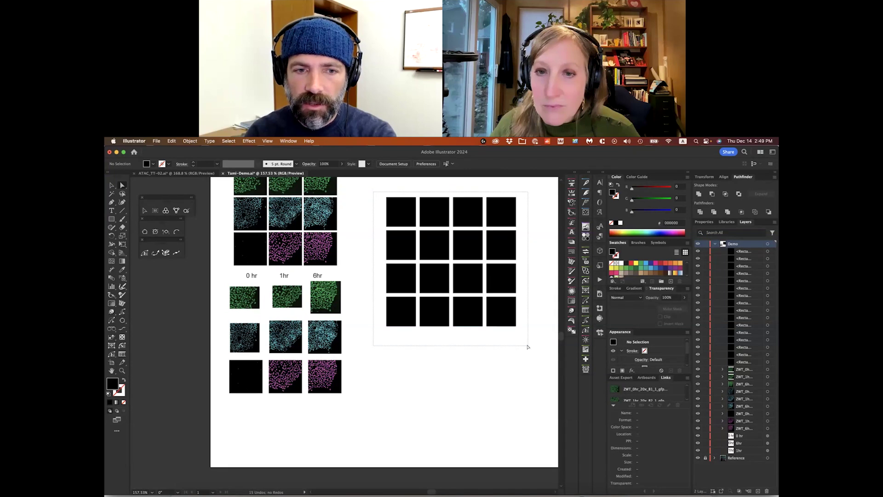
drag(527, 347, 527, 346)
click(532, 330)
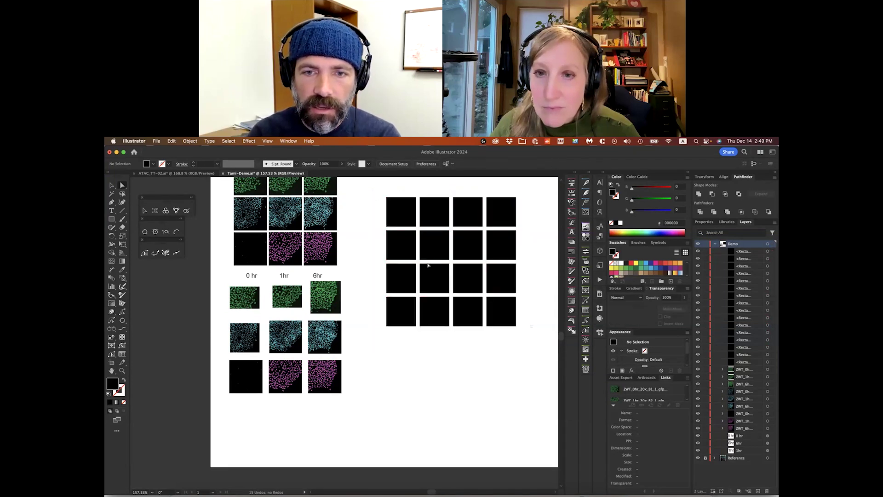
drag(428, 266, 372, 245)
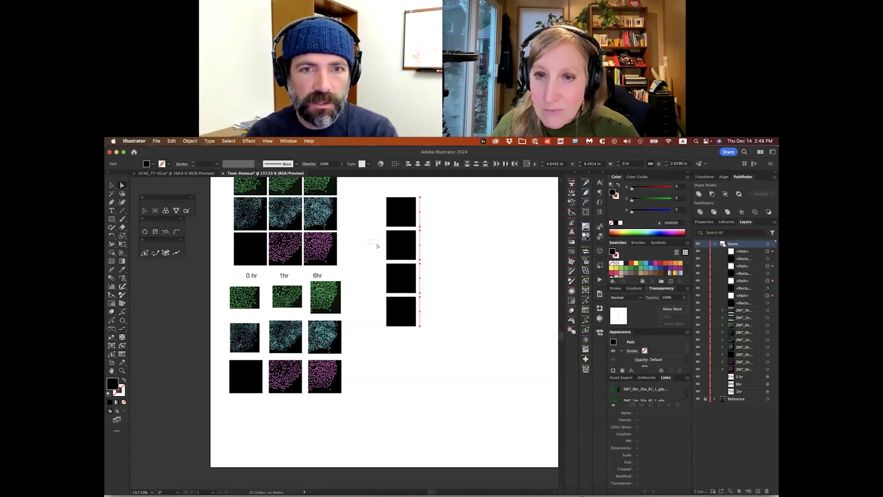
key(Delete)
drag(439, 316, 444, 320)
key(Delete)
click(404, 219)
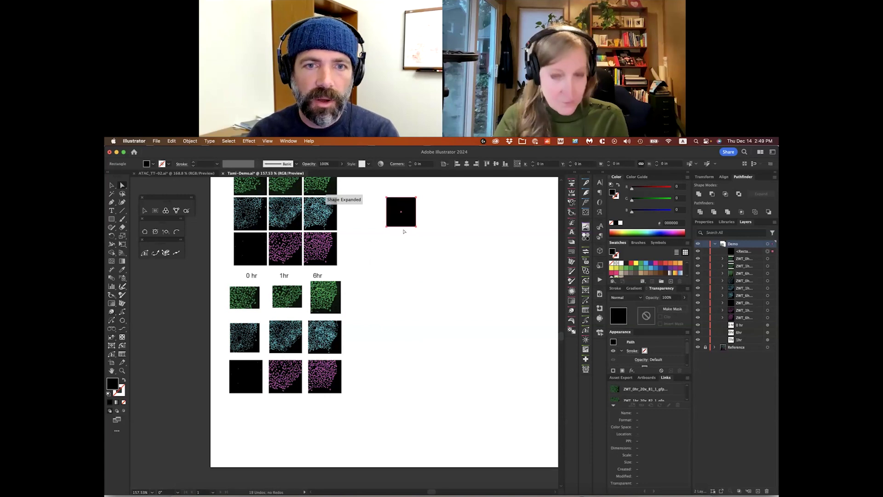
scroll(404, 232, up, 3)
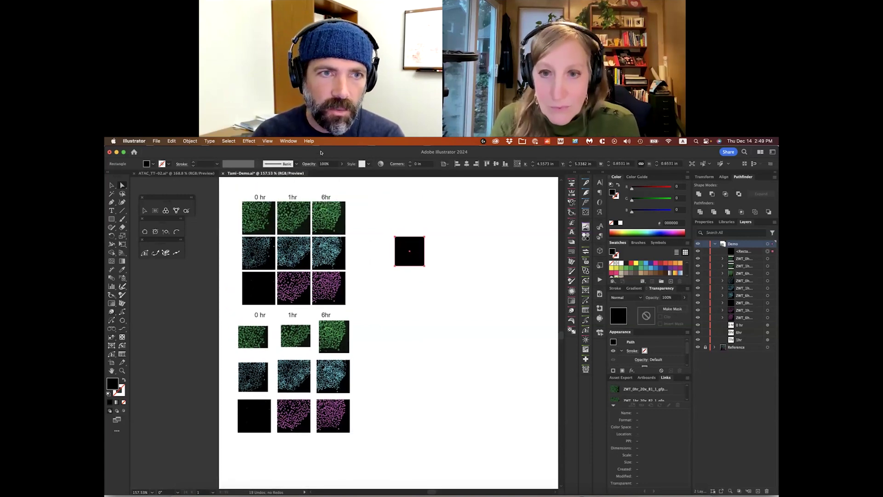
click(249, 140)
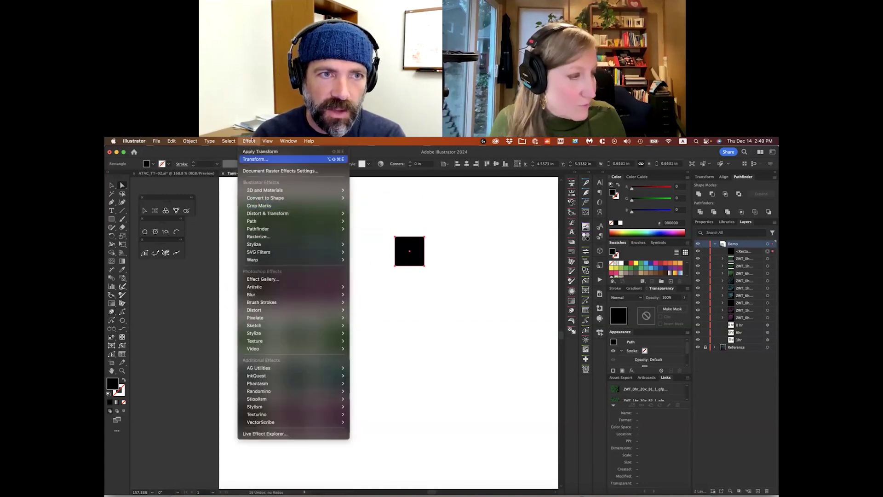
mouse_move(310, 213)
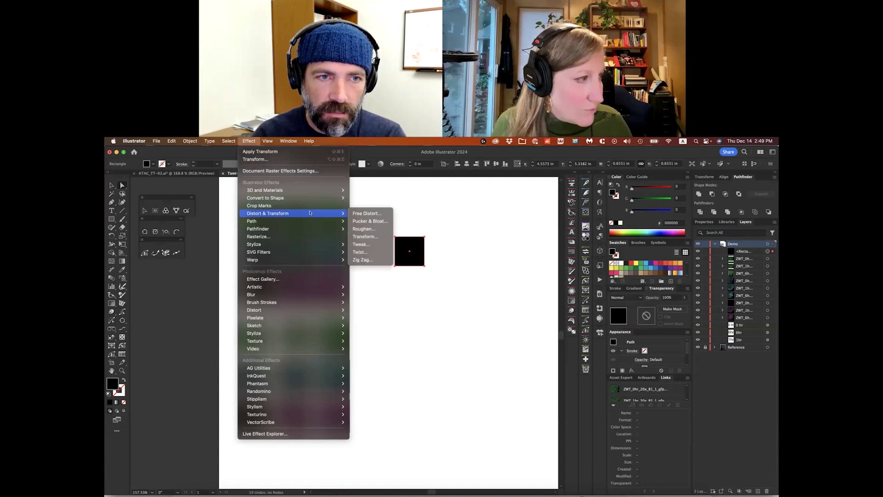
click(365, 236)
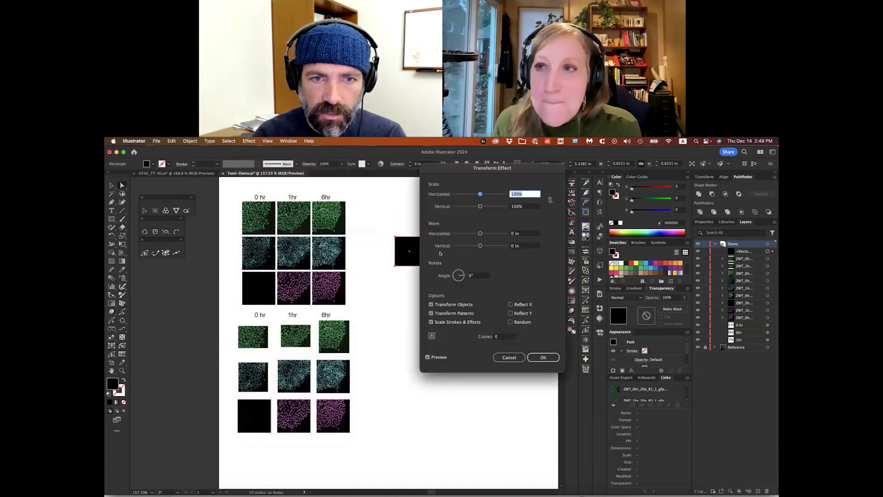
drag(456, 170, 493, 188)
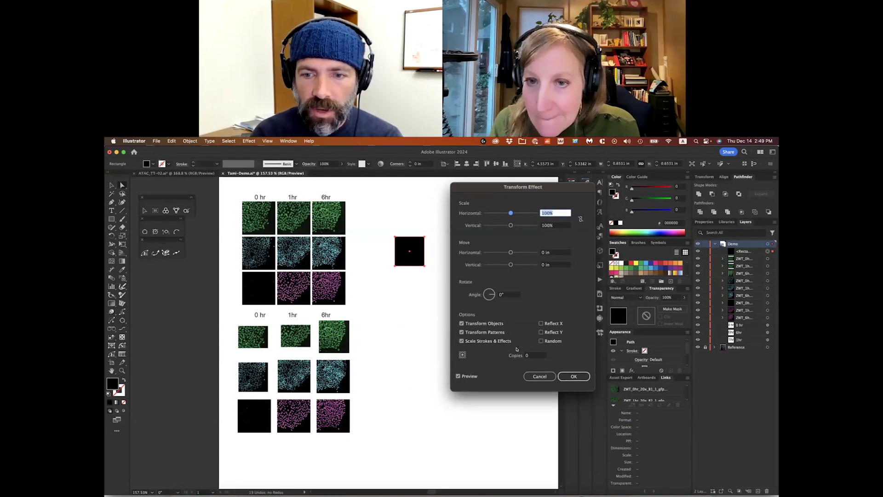
key(Escape)
key(super+shift+a)
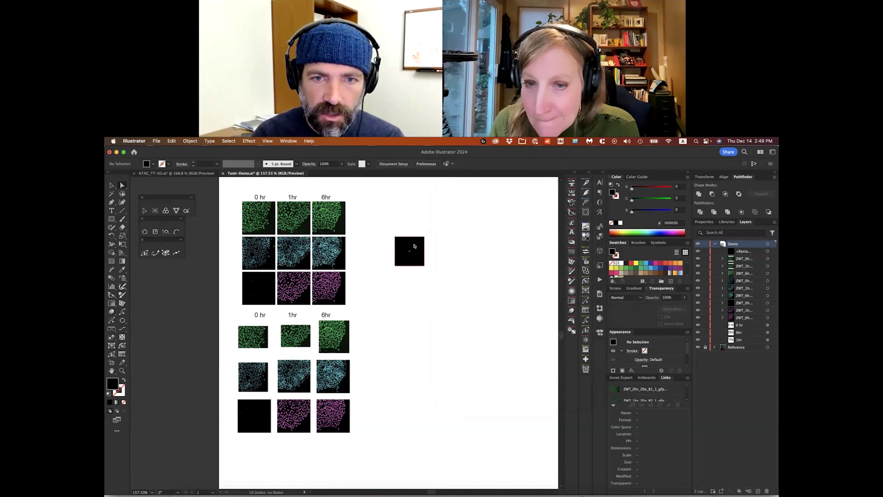
Try Transform Each on the black square, raising its horizontal scale to 330%.
right_click(414, 246)
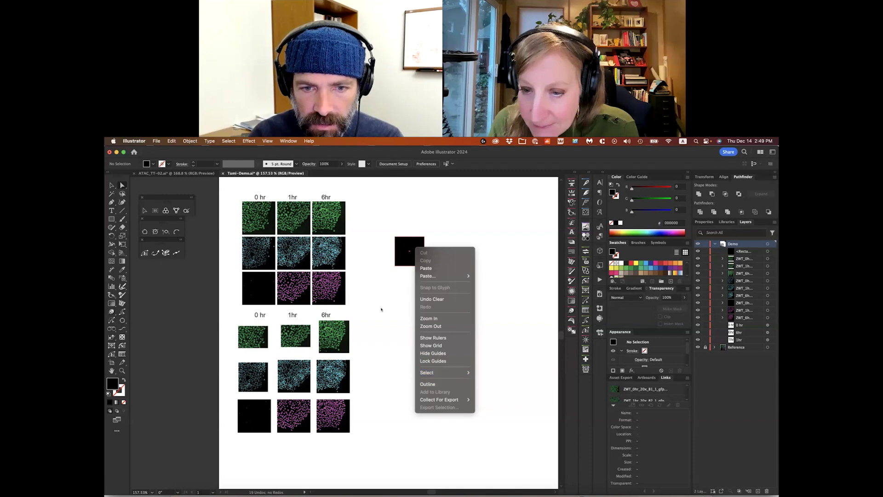
click(413, 257)
right_click(416, 262)
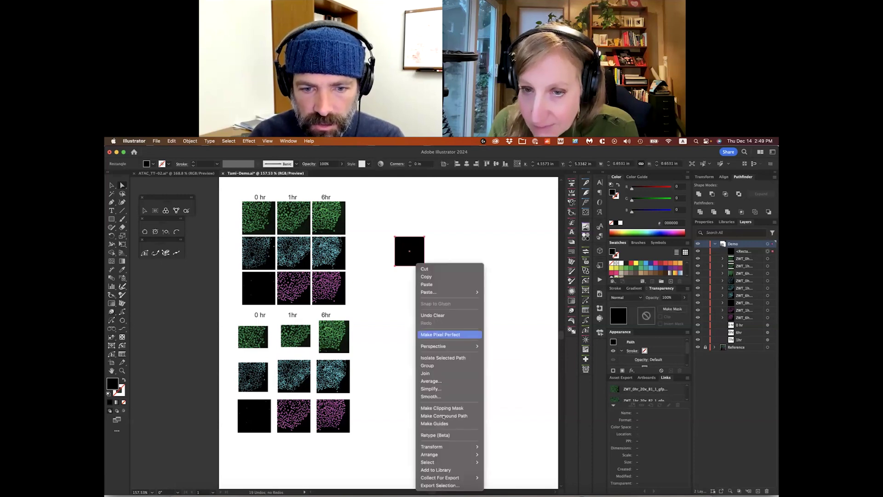
mouse_move(443, 445)
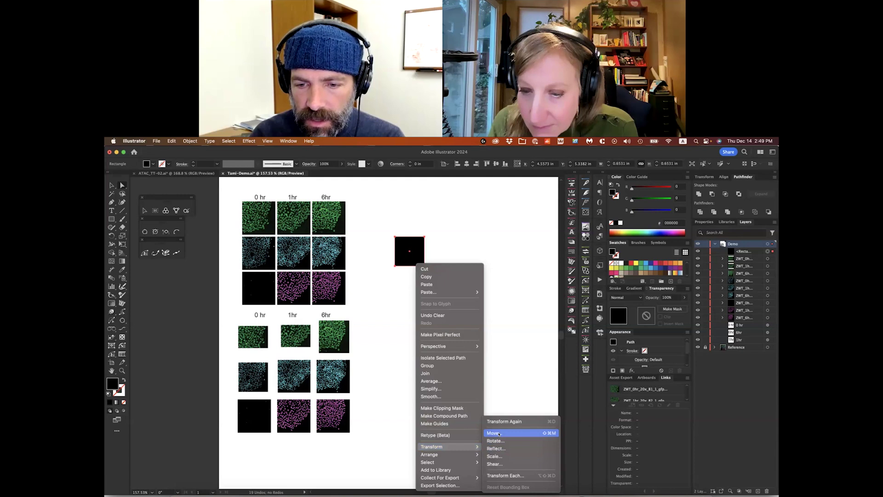
click(512, 476)
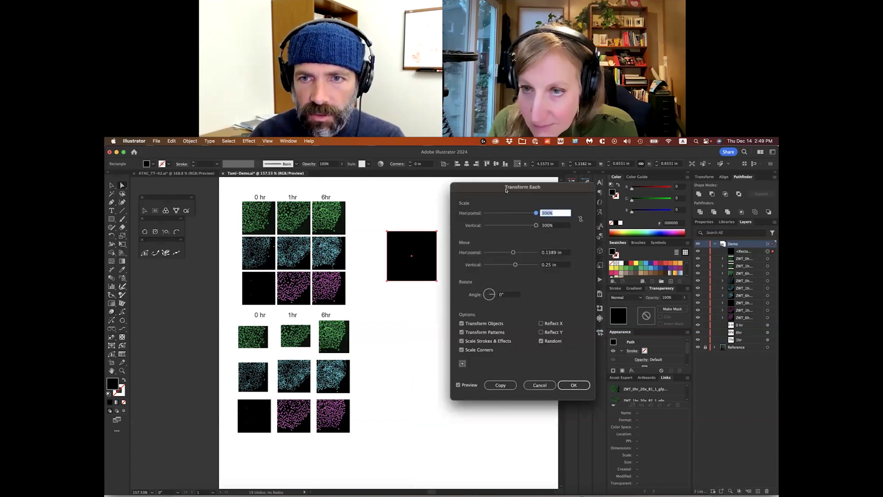
drag(505, 190, 566, 173)
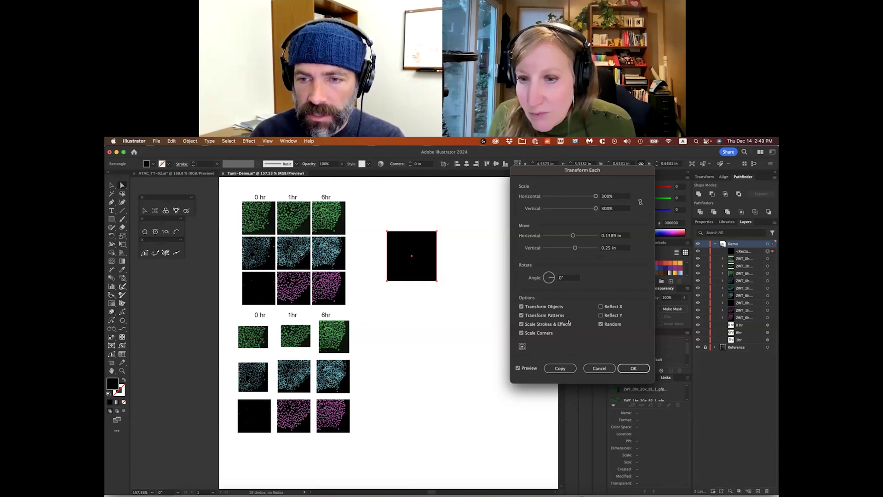
drag(583, 170, 570, 174)
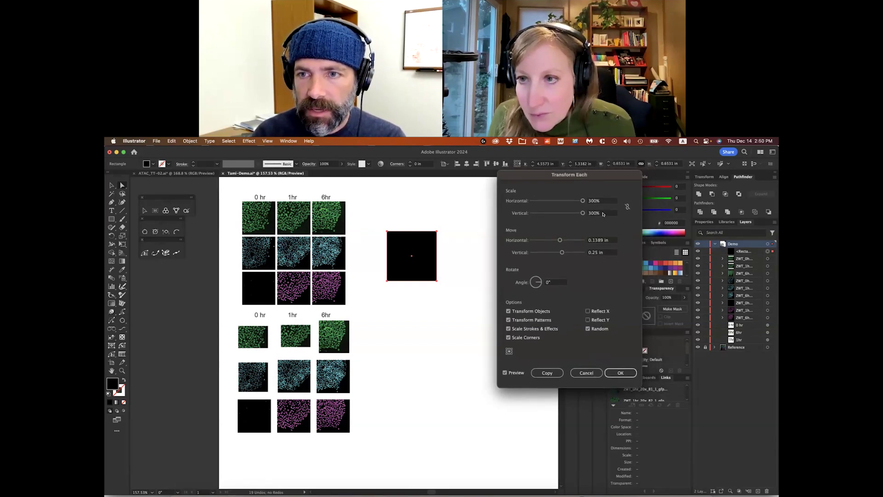
click(595, 200)
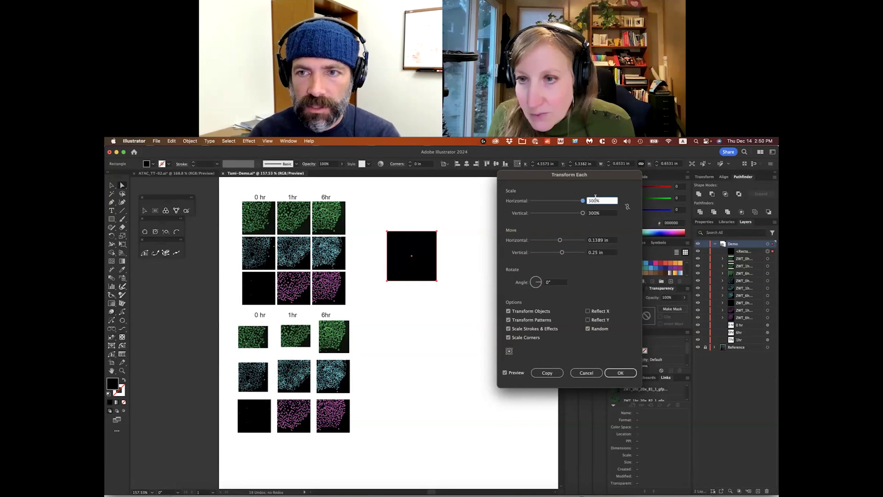
key(shift+Up)
key(shift+Up)
key(shift+Up)
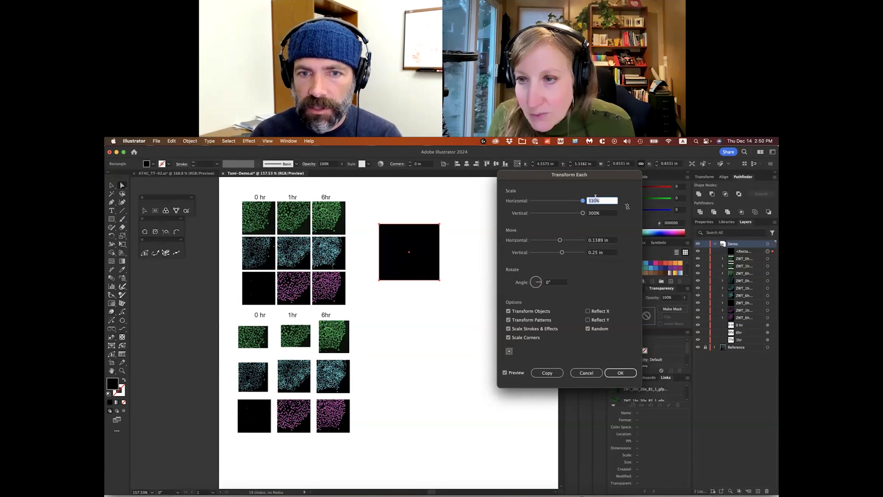
Turn off the Random option in Transform Each and lower the square's horizontal scale to 210%.
click(588, 328)
click(597, 201)
key(shift+Down)
key(shift+Down)
key(shift+Down)
key(shift+Down)
key(shift+Down)
key(shift+Down)
key(shift+Down)
key(shift+Down)
key(shift+Down)
key(shift+Down)
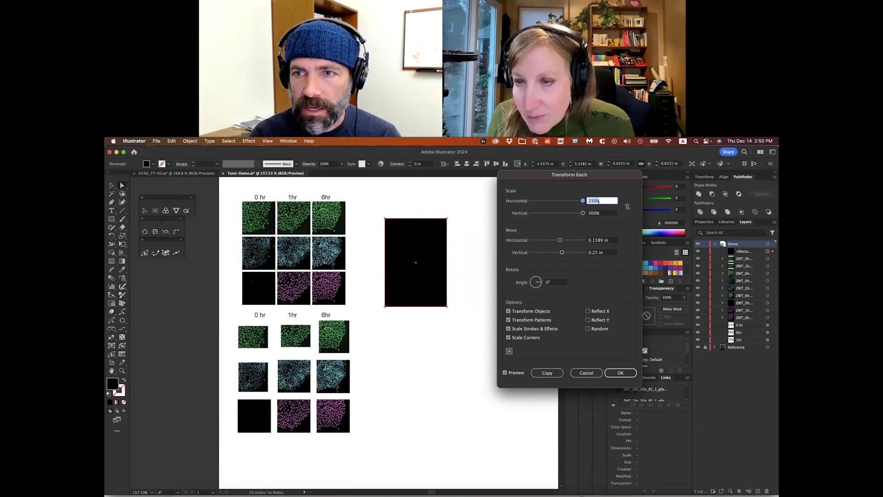
Lower the square's vertical scale to 220% in Transform Each, and cancel the transformation.
click(596, 212)
key(shift+Down)
key(shift+Down)
key(shift+Down)
key(shift+Down)
key(shift+Down)
key(shift+Down)
key(shift+Down)
key(shift+Down)
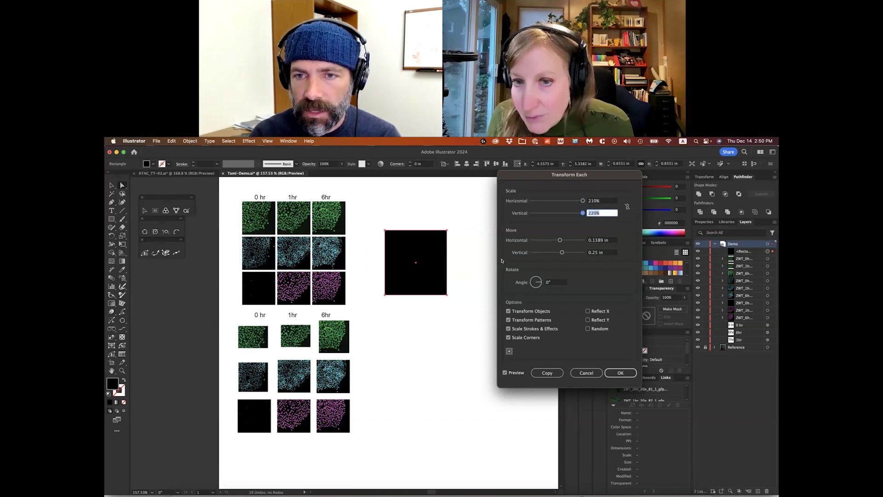
click(579, 375)
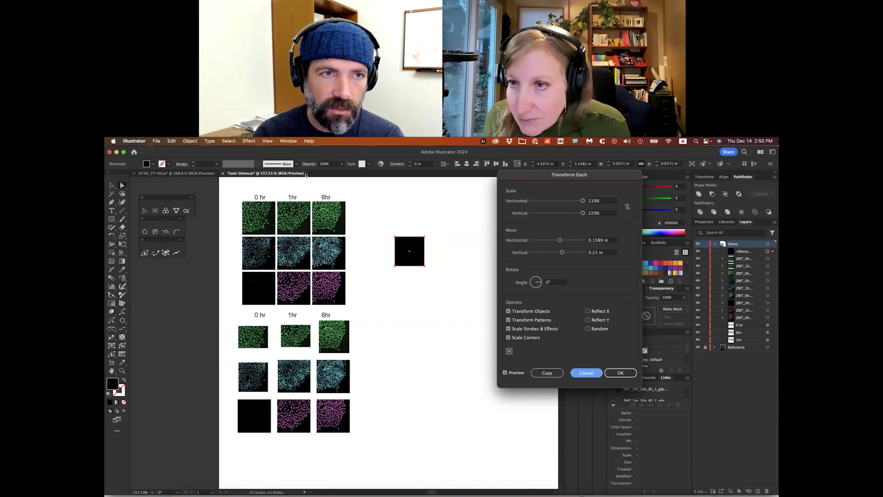
Set up a Transform effect on the black square with 2 copies and a horizontal move of 0.75 in.
click(249, 140)
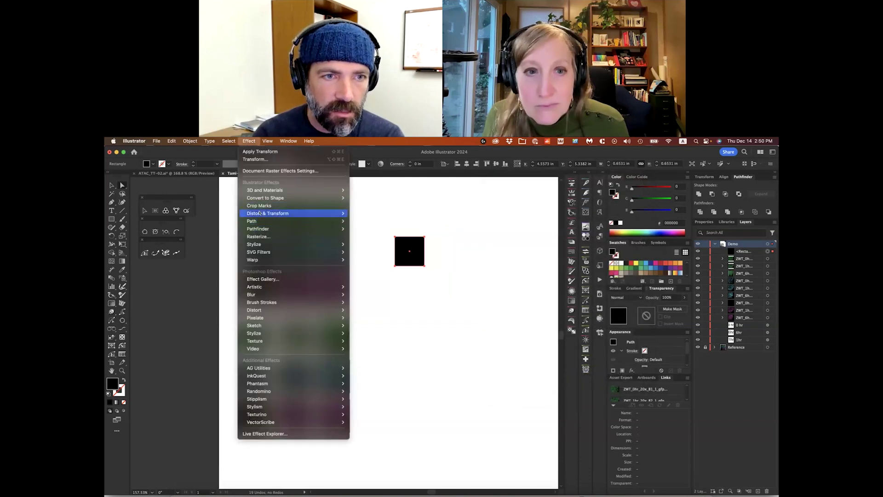
mouse_move(294, 213)
click(364, 236)
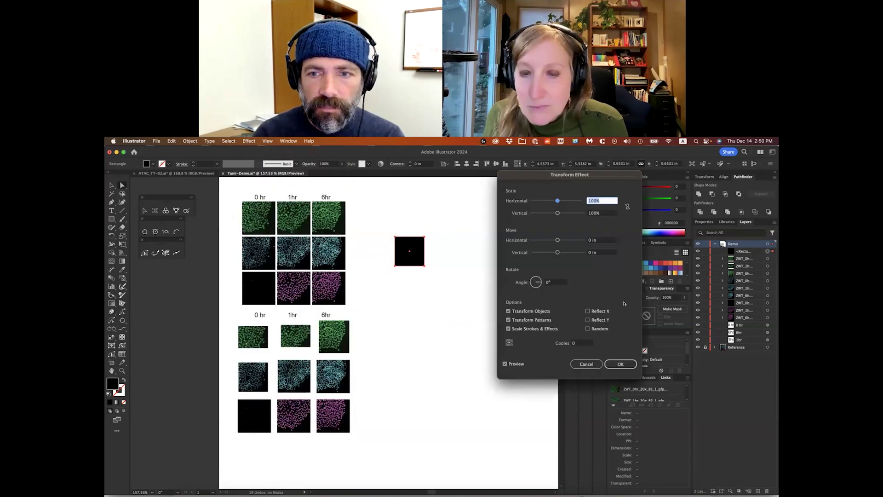
click(577, 343)
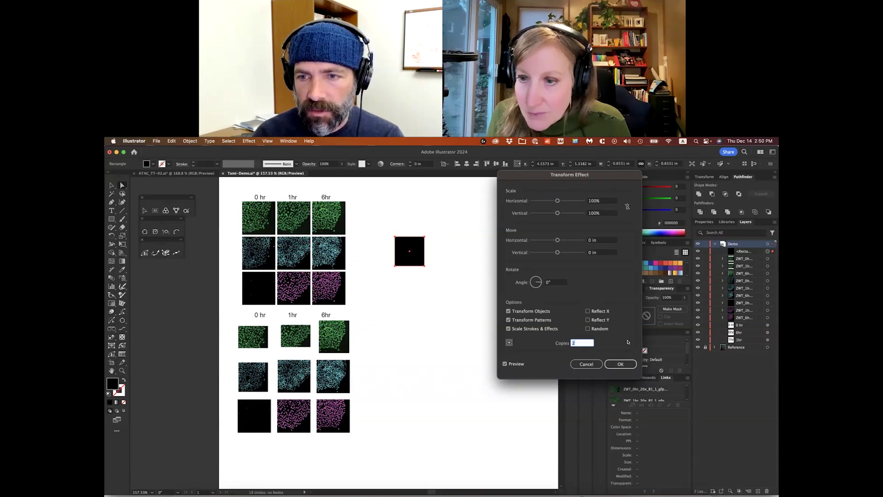
click(592, 240)
key(Up)
key(Up)
key(Up)
key(Up)
key(Up)
key(Up)
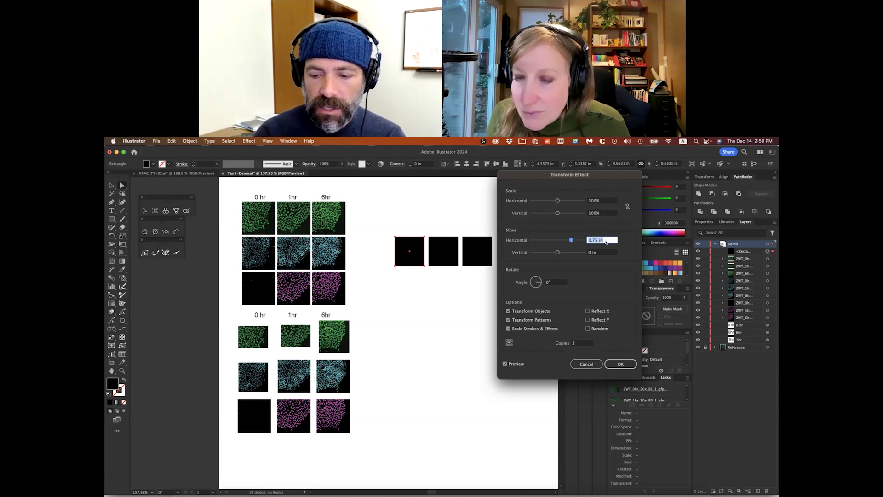
Try a horizontal move of 17 pt for the copies and return the distance to 0.75 in.
text(17pt)
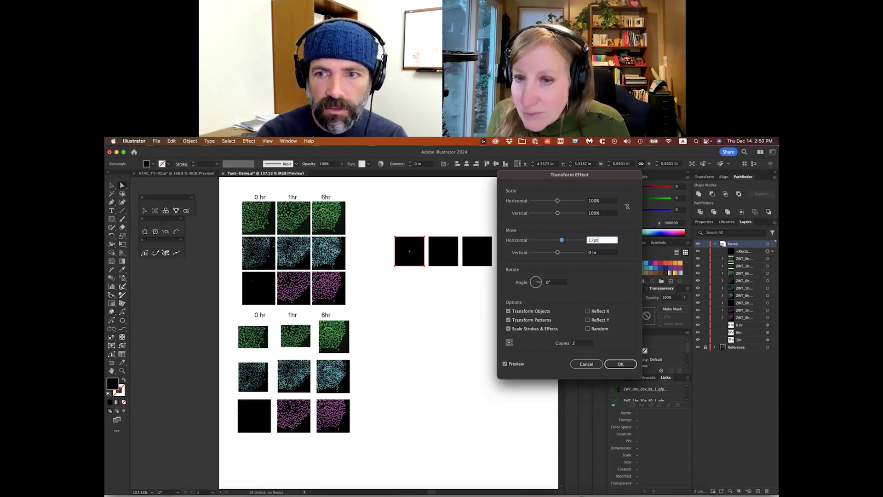
key(Tab)
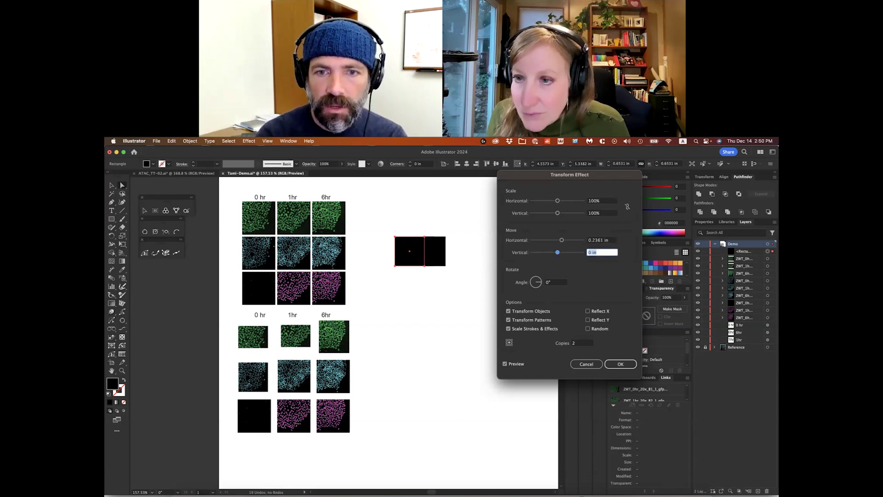
click(603, 239)
text(0.75)
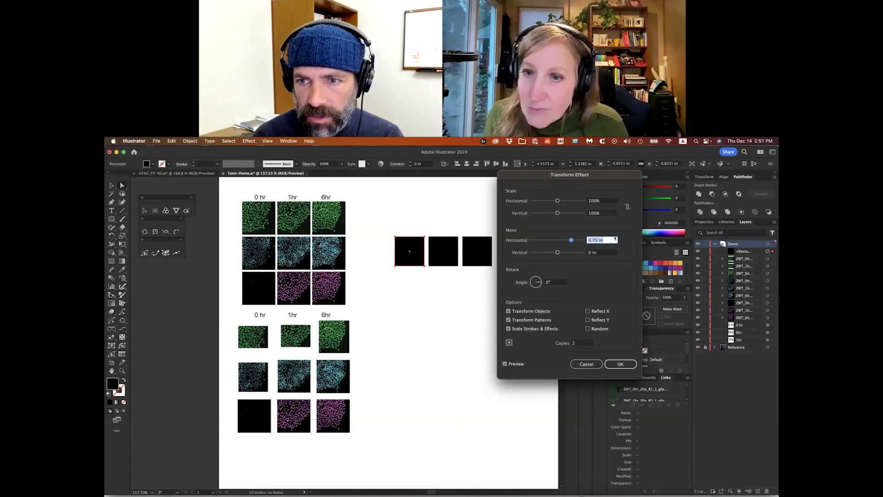
Apply the Transform effect and group the black square that carries it.
click(616, 360)
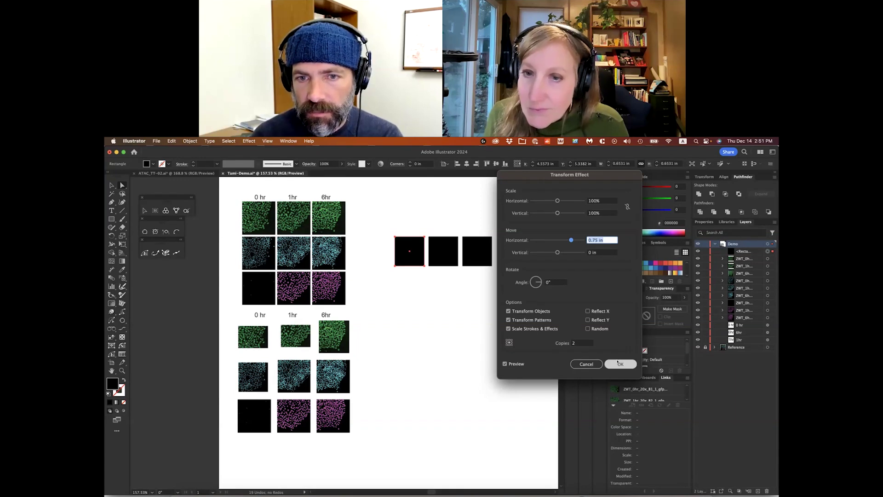
click(618, 362)
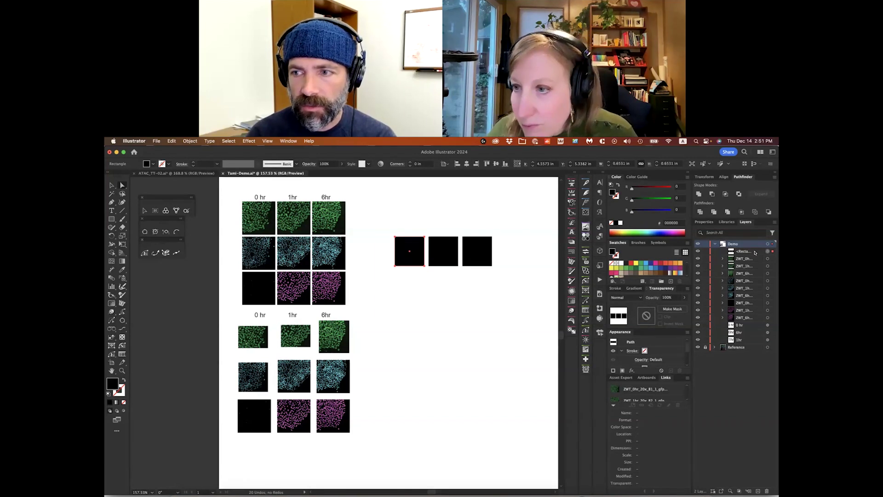
key(super+g)
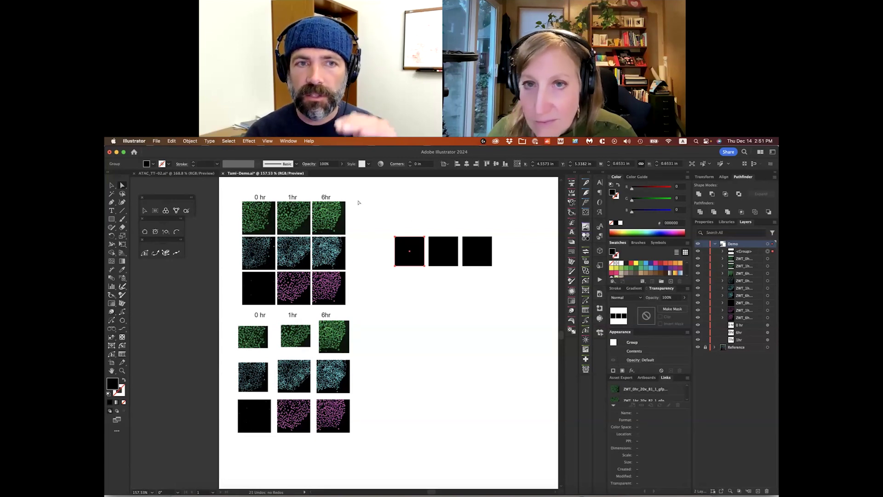
click(267, 141)
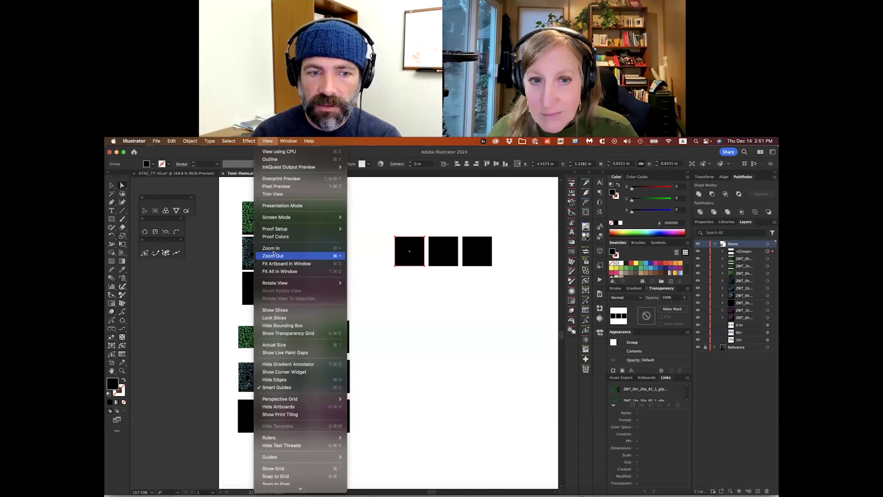
key(Escape)
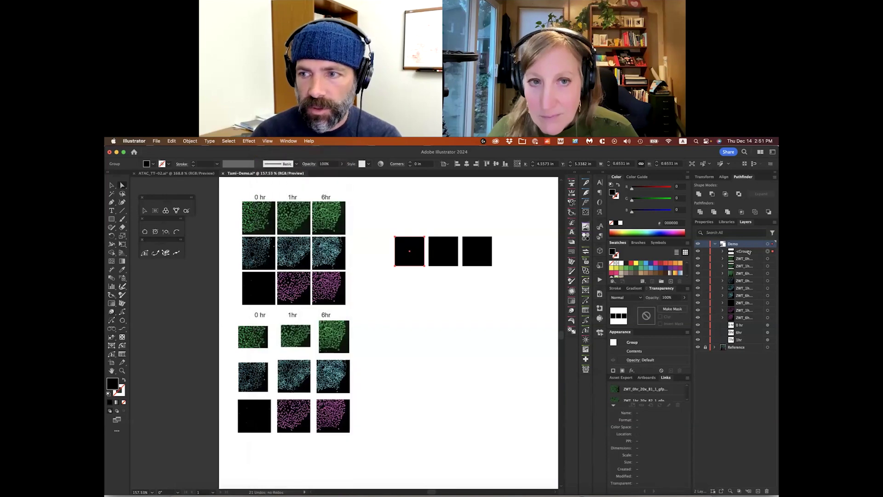
Apply a Transform effect to the grouped squares with 2 copies and a vertical move of 0.75 in.
click(722, 251)
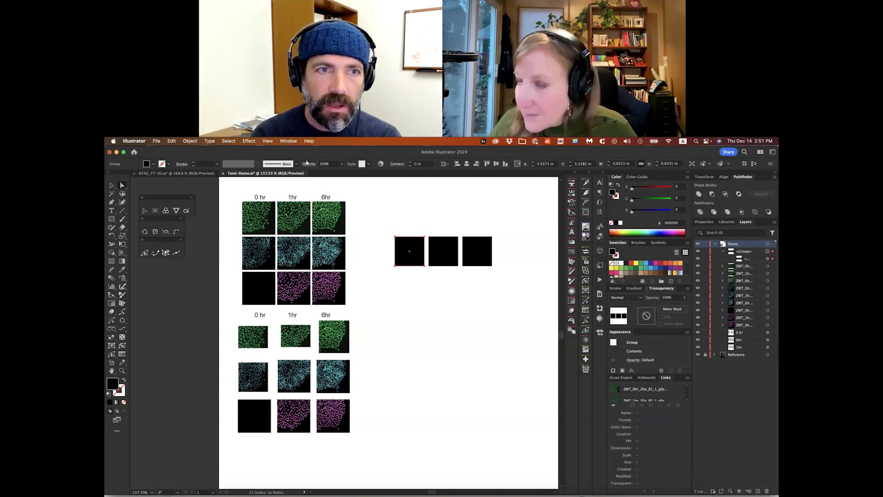
click(249, 140)
mouse_move(293, 213)
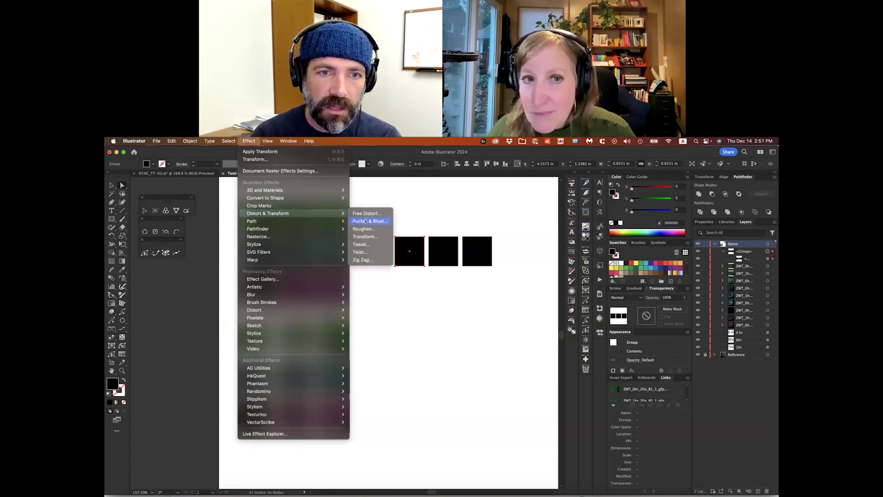
click(375, 236)
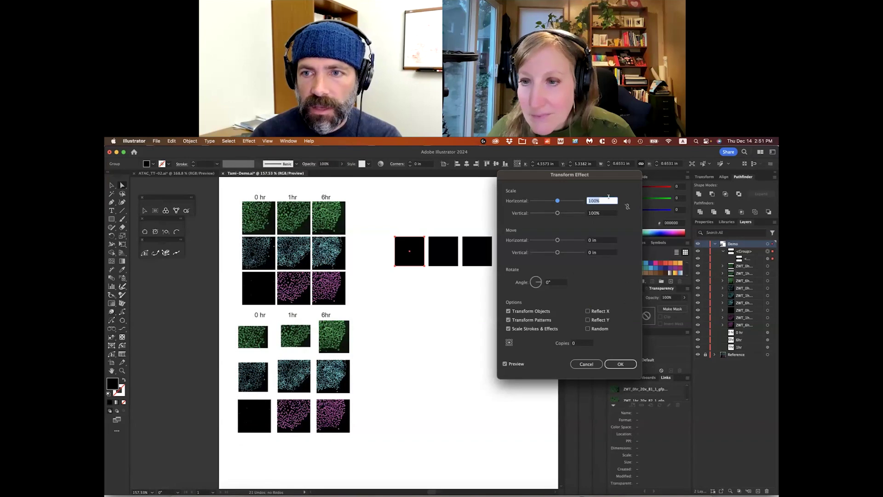
click(579, 344)
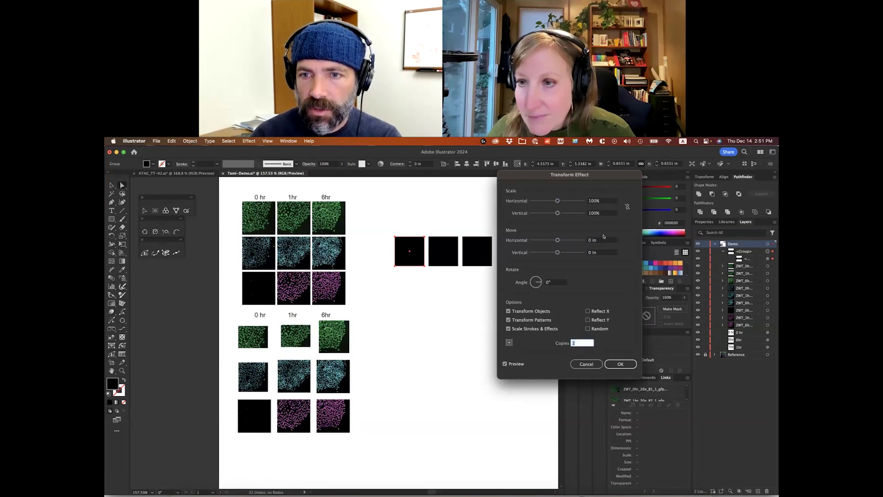
click(598, 252)
text(0.5)
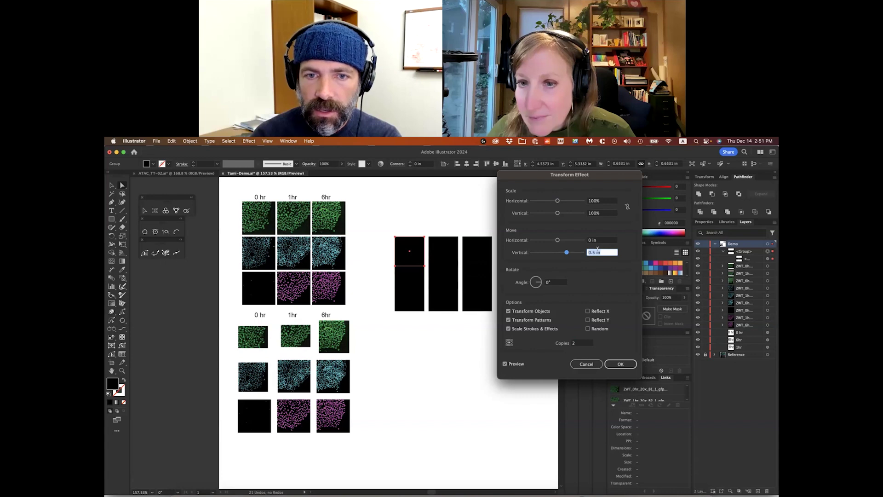
key(Up)
key(Up)
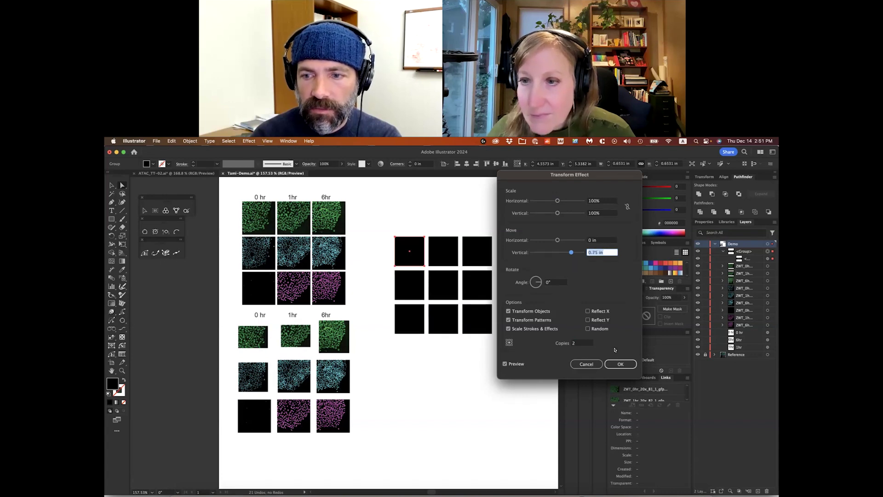
click(620, 363)
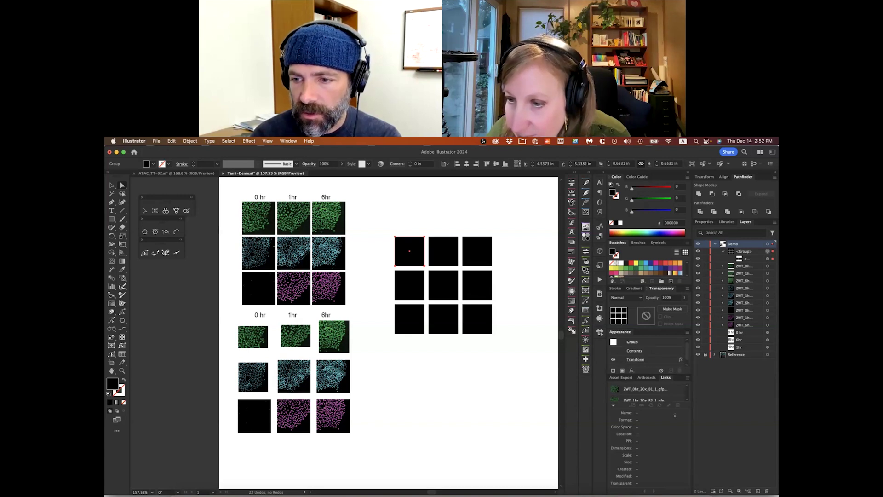
drag(642, 287, 641, 286)
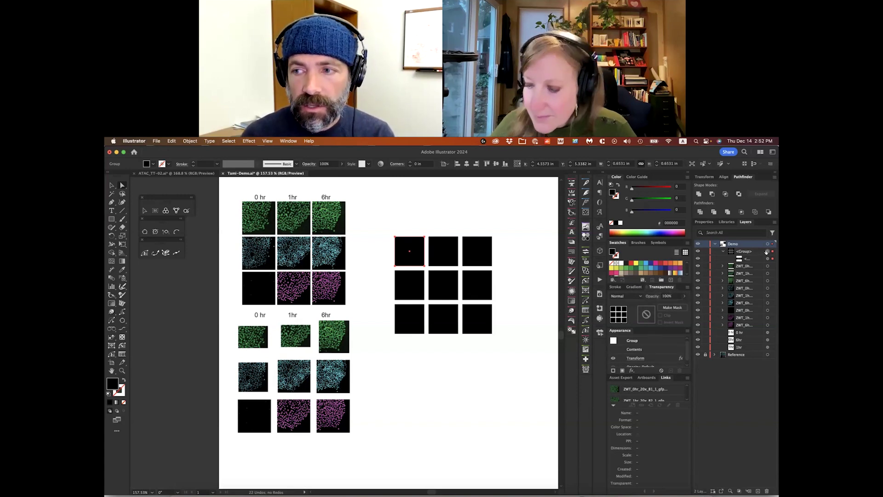
Undo the vertical Transform effect and the grouping, and shift the row of squares slightly down and to the right.
key(super+z)
key(super+z)
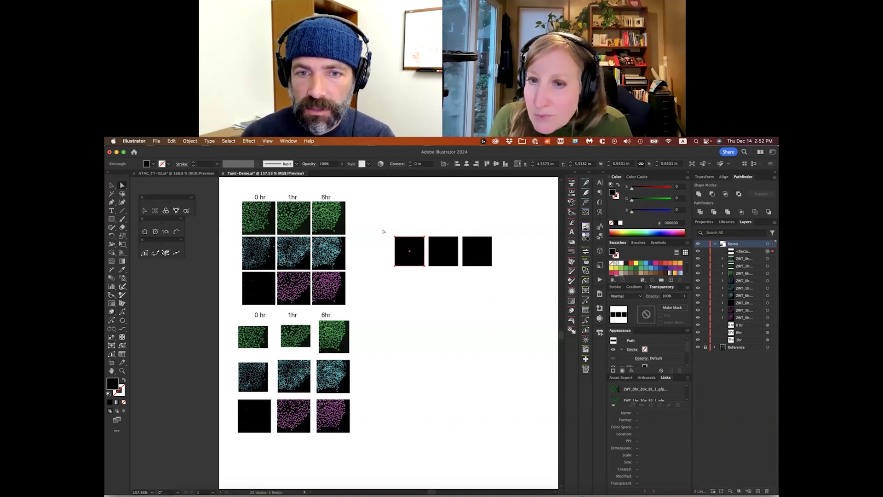
drag(410, 249, 417, 256)
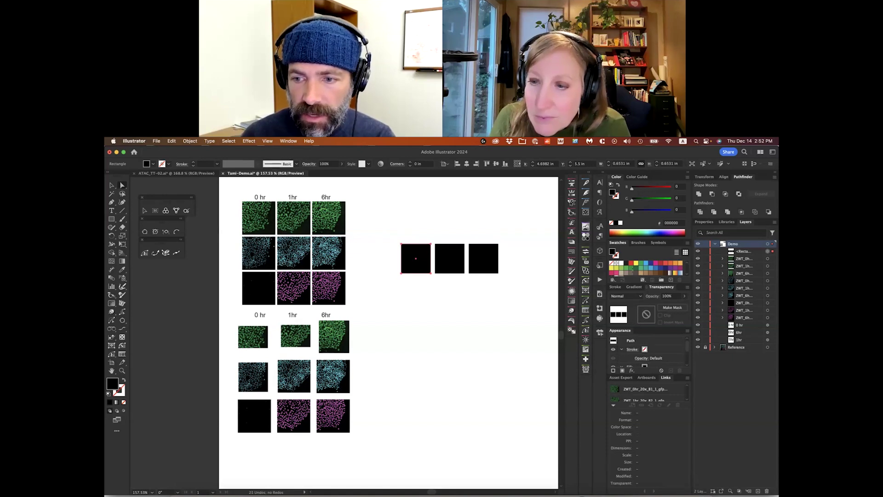
Hide the square's Transform effect and show it again to compare the artwork with and without copies.
click(664, 377)
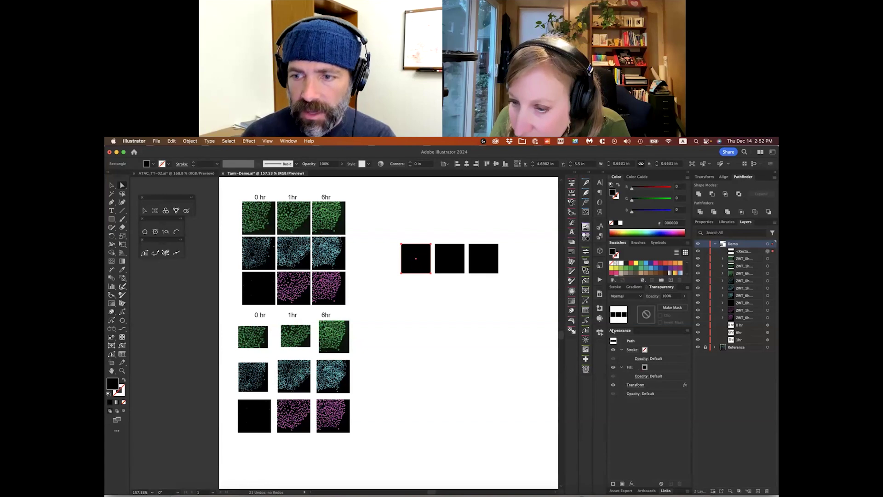
click(612, 384)
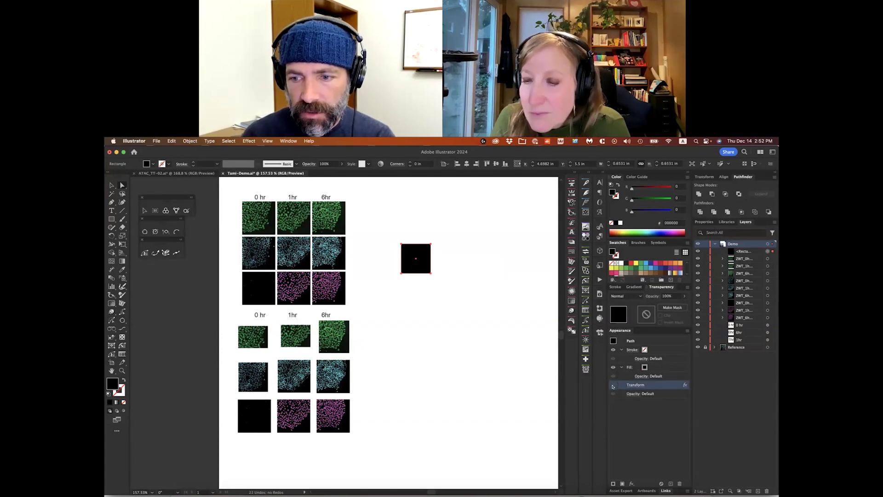
click(612, 385)
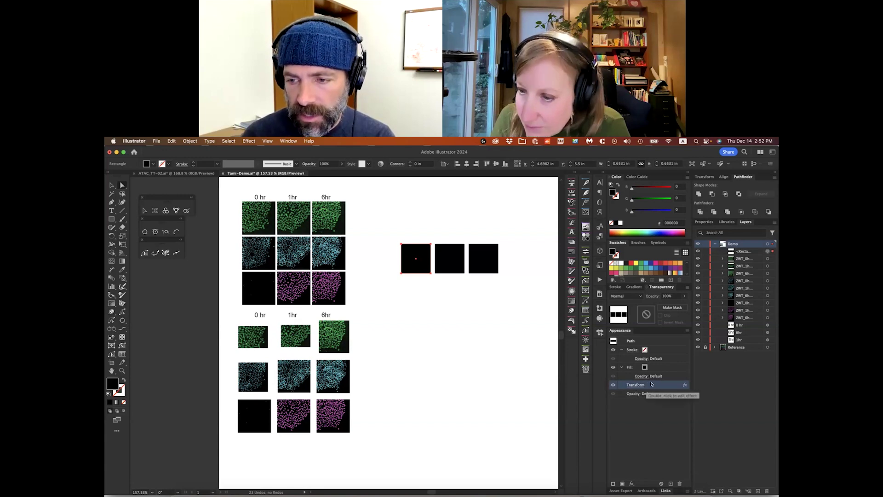
Duplicate the square's existing Transform effect within its appearance attributes.
drag(651, 384, 649, 378)
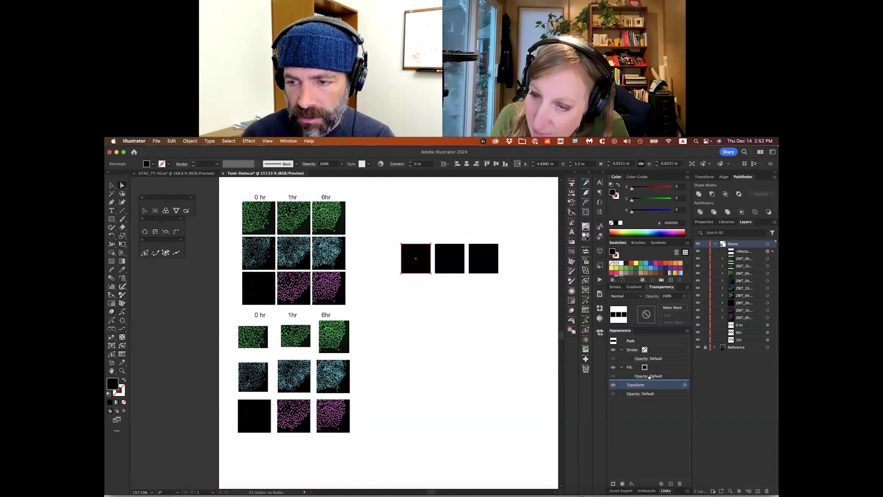
drag(651, 378, 653, 377)
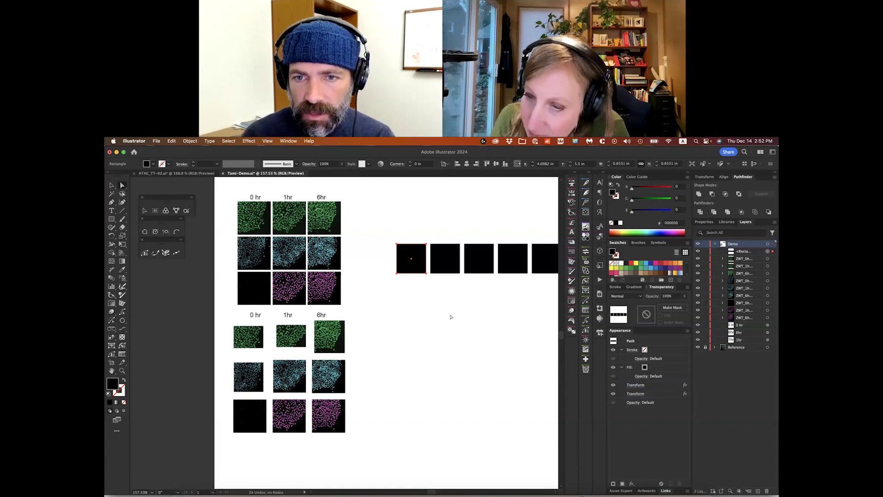
scroll(453, 315, right, 5)
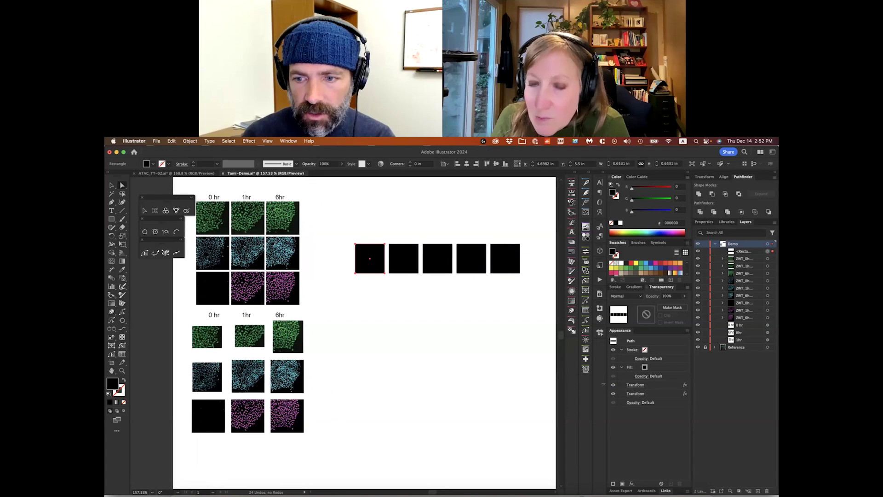
Edit one of the two Transform effects to a horizontal move of 0 in and a vertical move of 0.75 in.
click(628, 384)
drag(574, 181, 640, 172)
click(657, 230)
text(3)
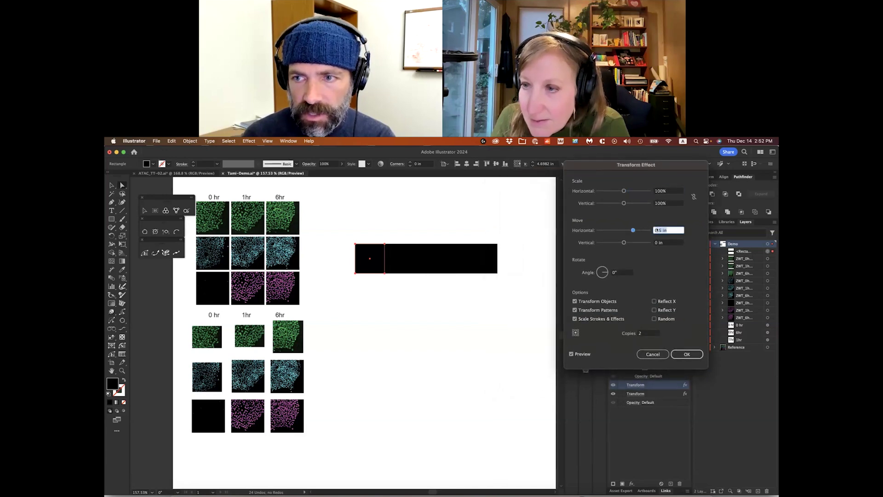
text(0)
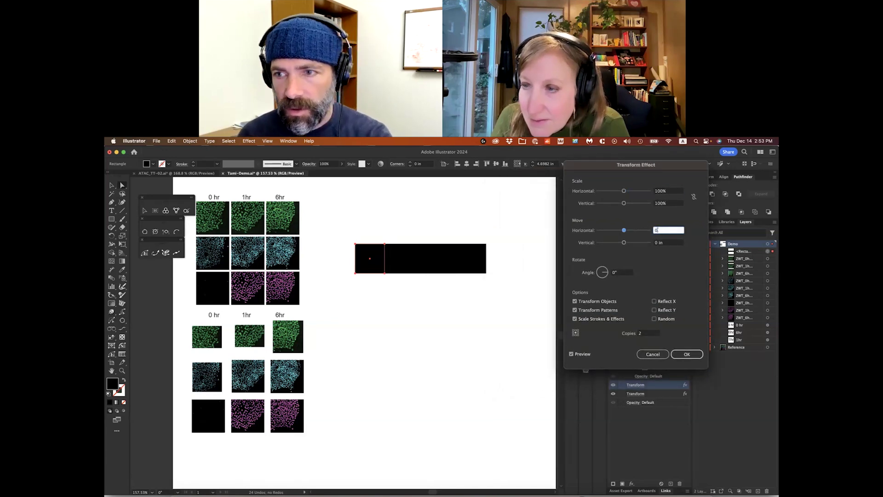
click(658, 242)
key(Up)
key(Up)
key(Up)
key(Up)
key(Up)
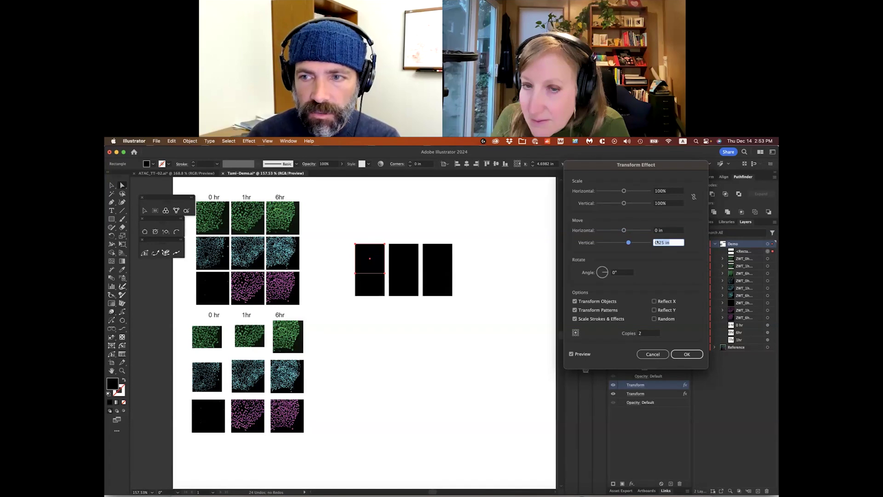
key(Up)
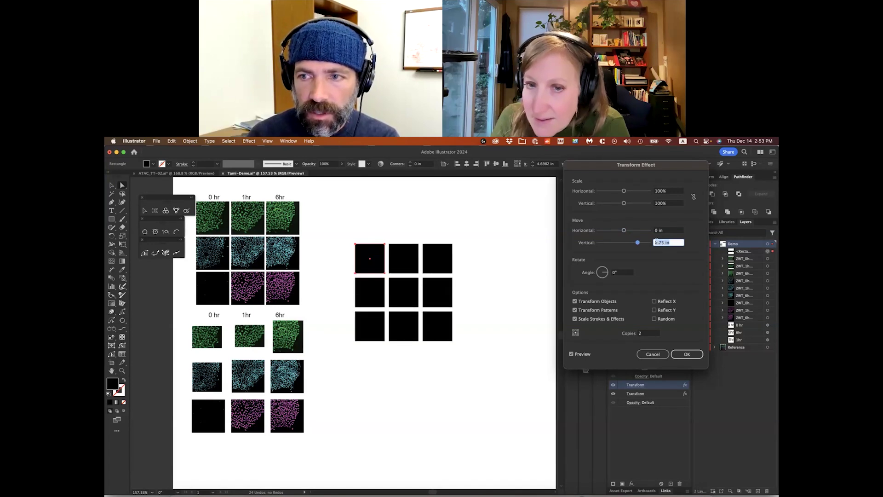
click(687, 354)
Move the three-by-three grid of squares farther down the artboard and expand its appearance.
click(376, 258)
click(383, 244)
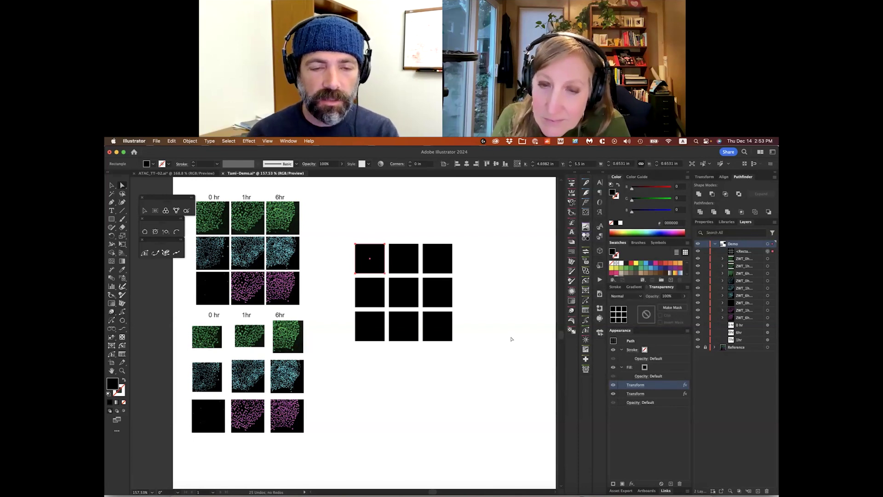
drag(370, 258, 423, 313)
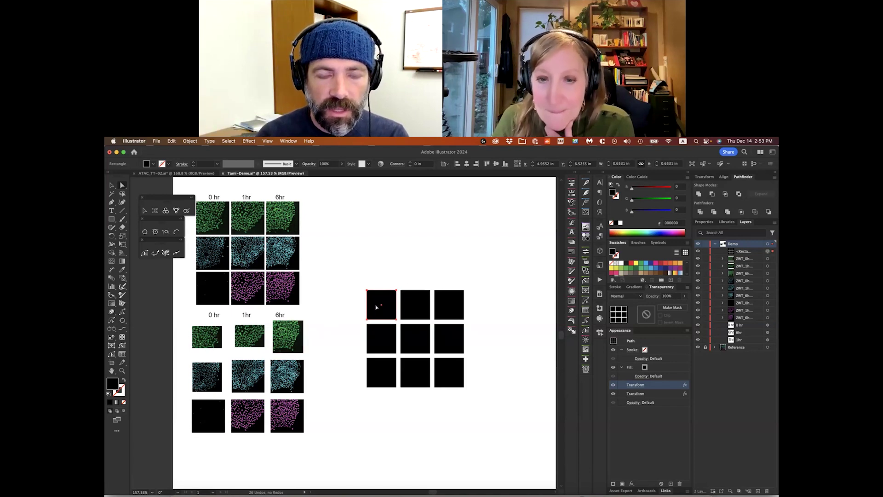
click(197, 140)
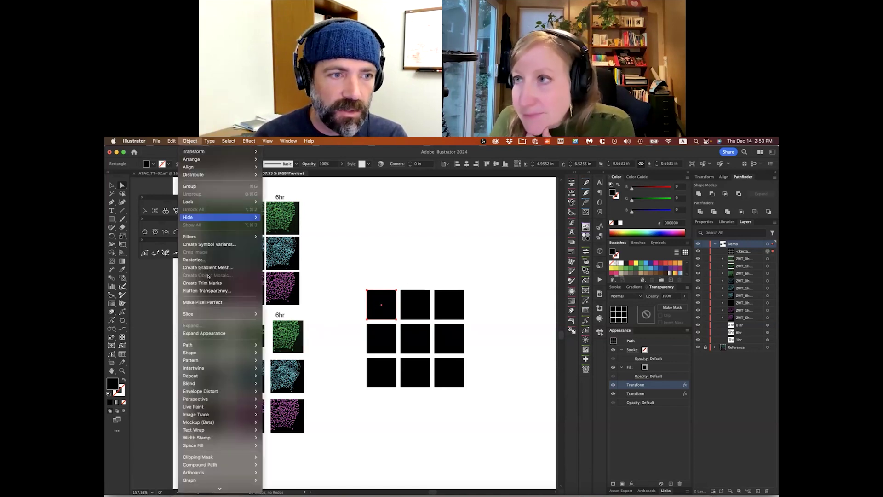
click(204, 332)
click(438, 275)
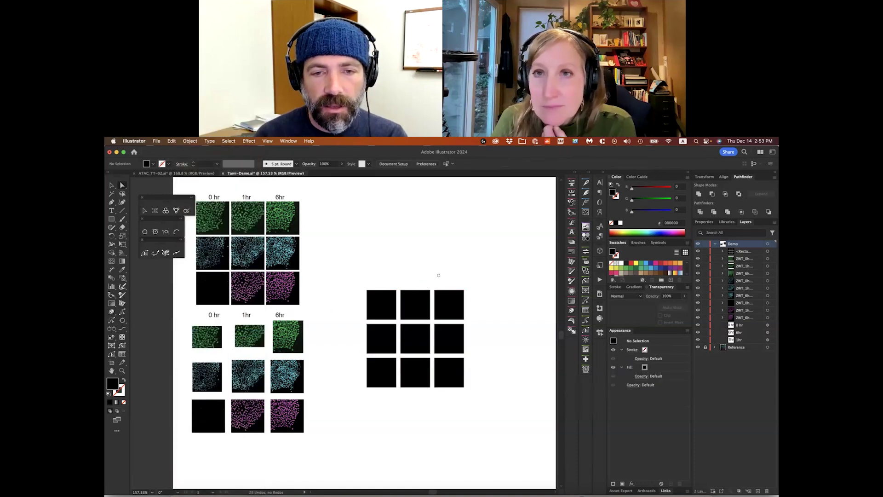
Move the green 6hr image from the lower image set onto the last square in the grid's top row.
scroll(438, 275, down, 5)
drag(299, 300, 336, 294)
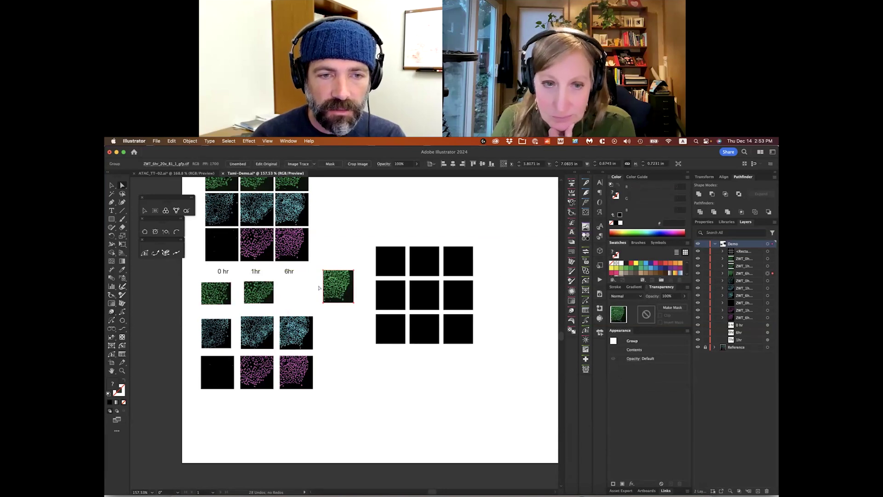
drag(329, 288, 330, 292)
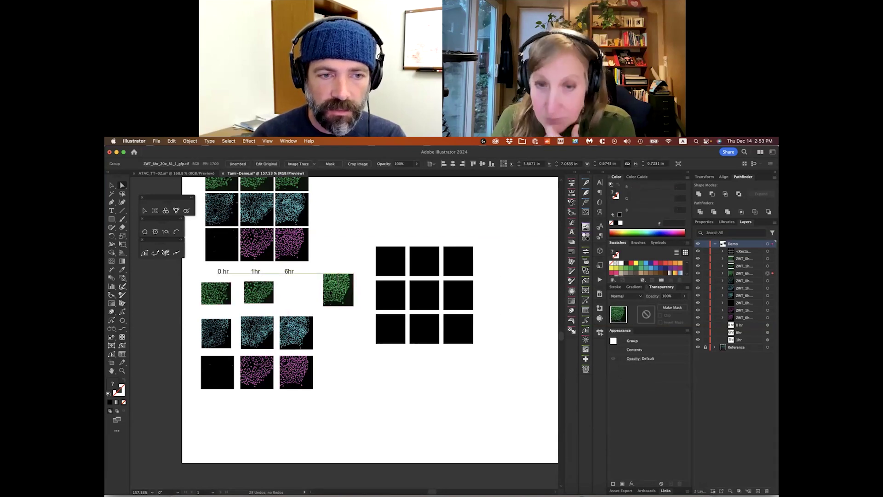
drag(330, 292, 330, 292)
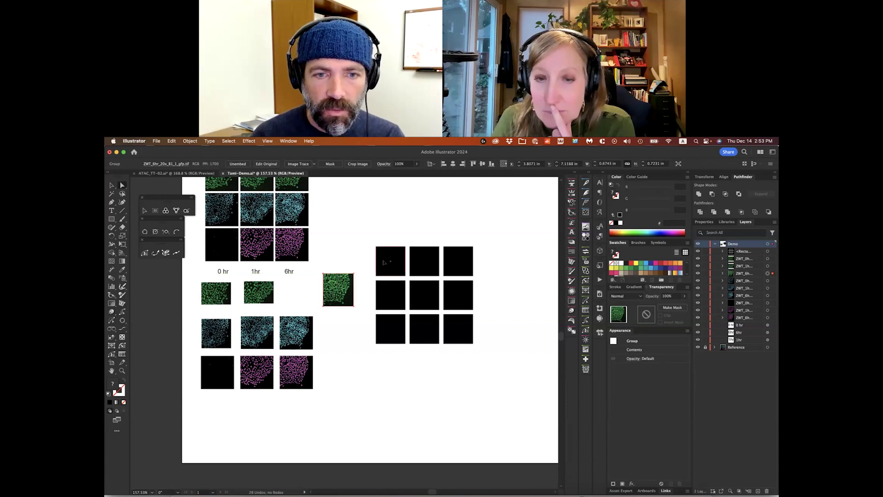
drag(372, 226, 505, 359)
click(359, 300)
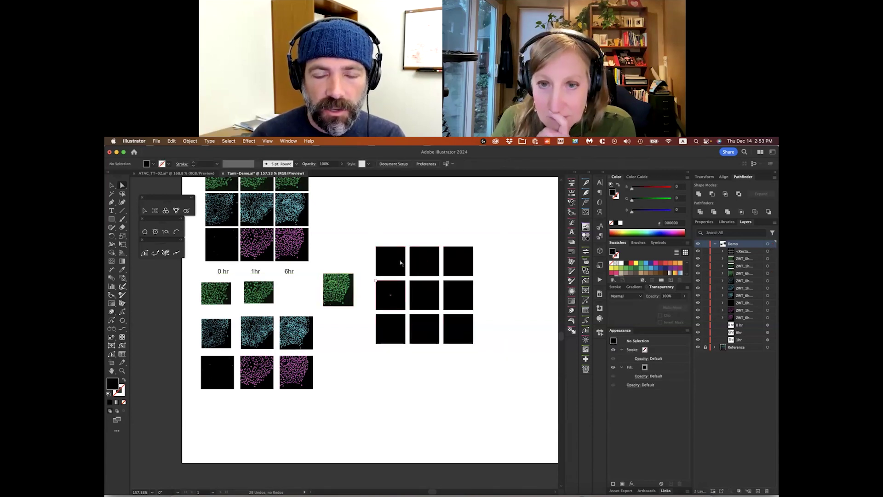
drag(333, 287, 456, 254)
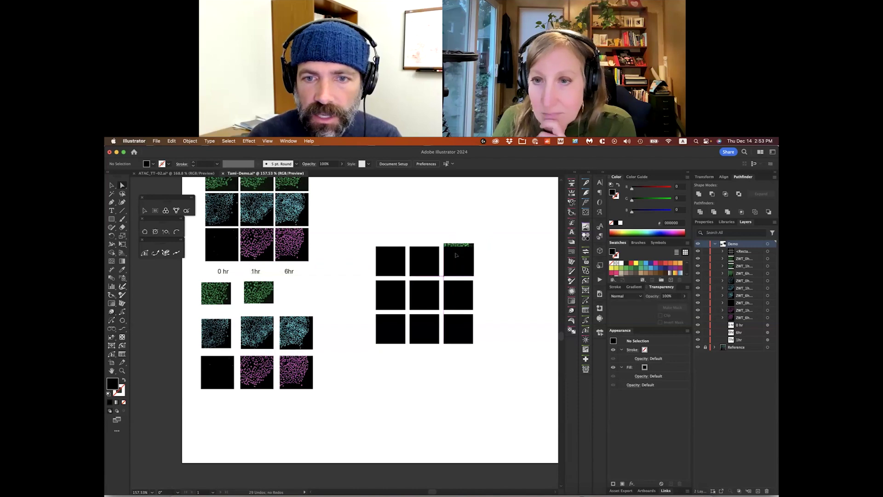
Try to make a clipping mask from the top row's last square and the green image behind it.
click(457, 257)
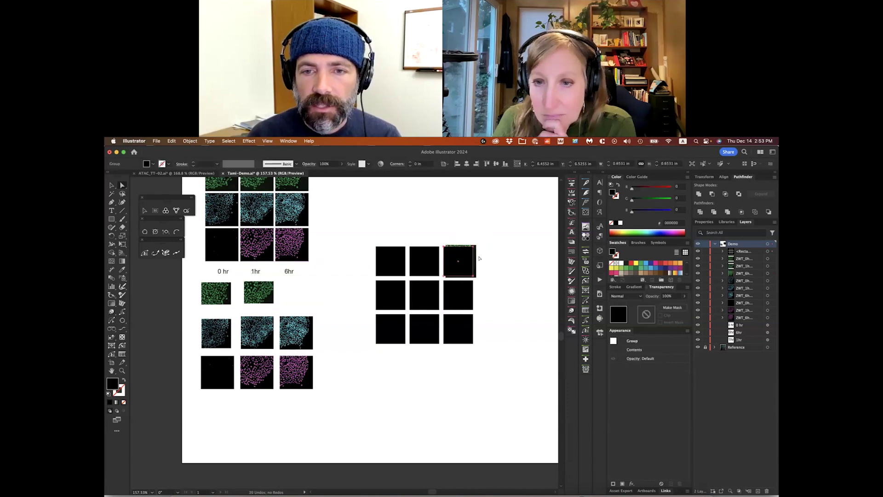
scroll(469, 254, up, 5)
shift+click(502, 247)
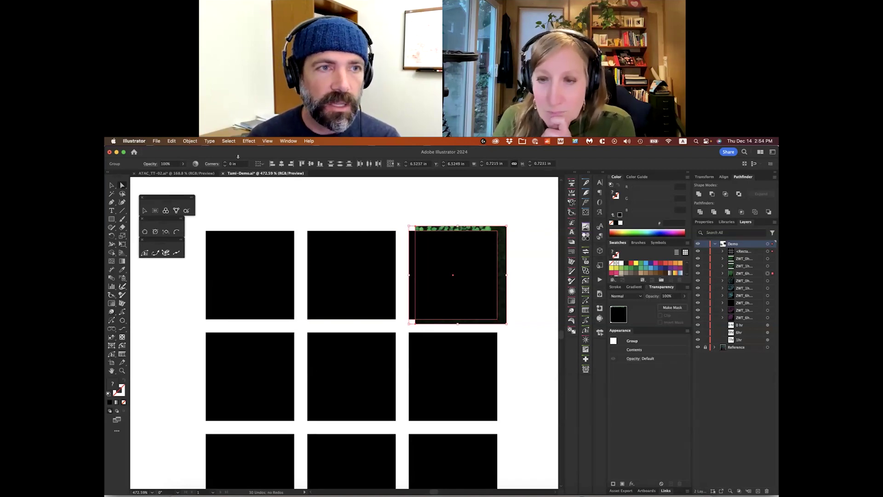
click(190, 140)
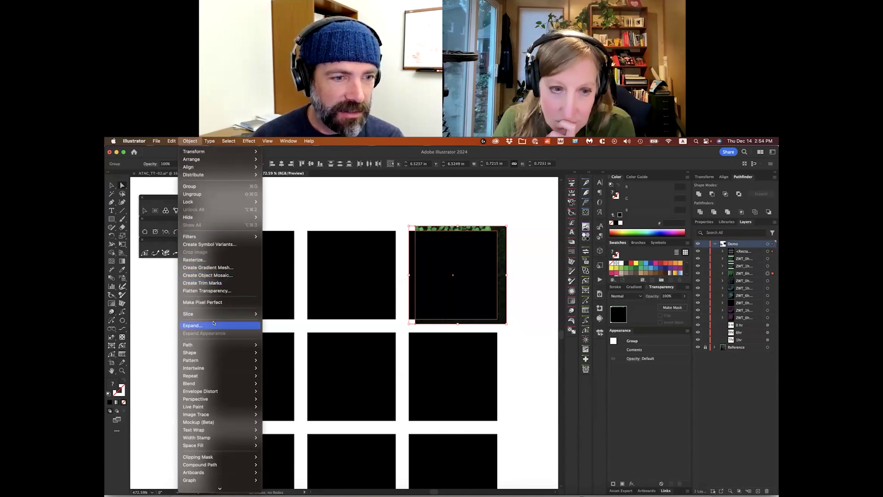
mouse_move(215, 341)
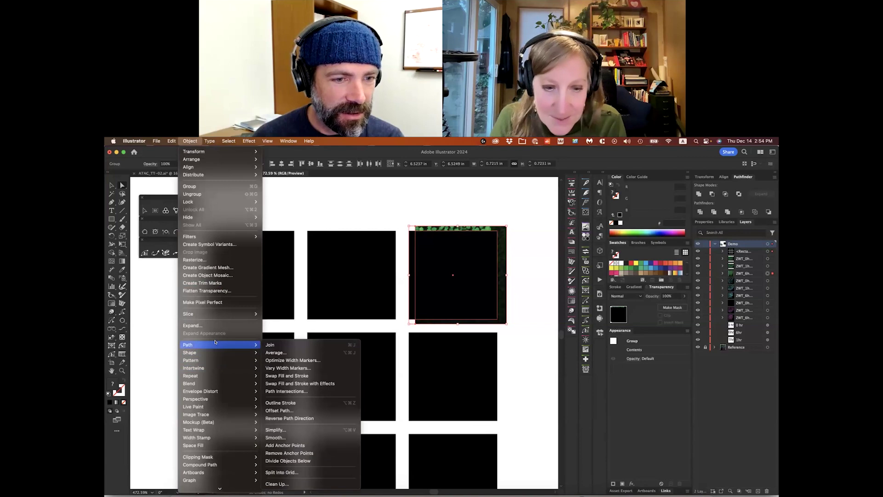
mouse_move(216, 457)
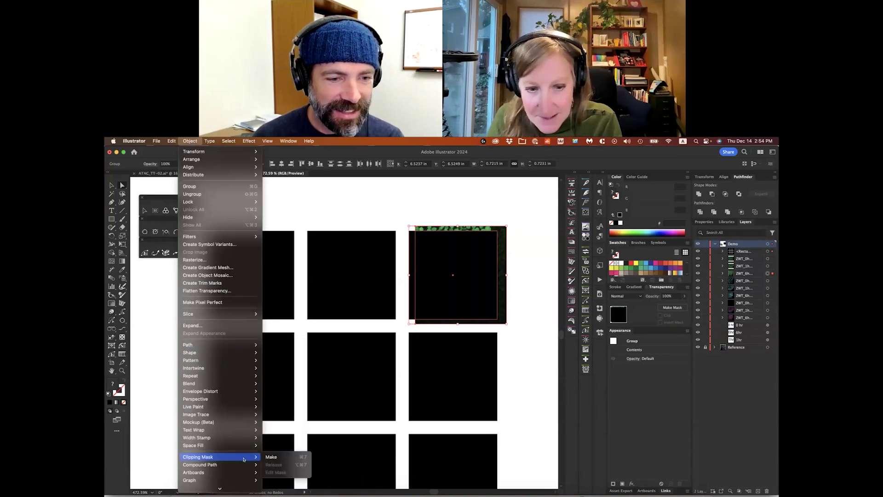
click(291, 456)
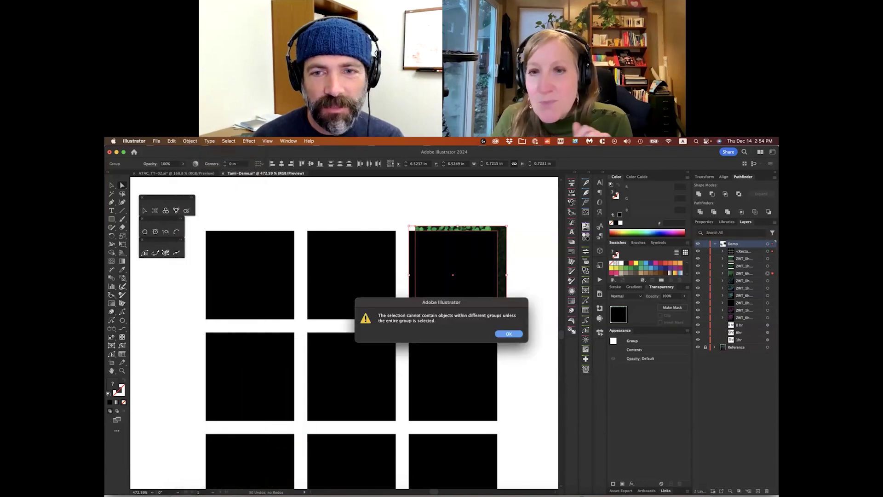
Ungroup the green 6hr image and the three-by-three grid of squares.
click(508, 334)
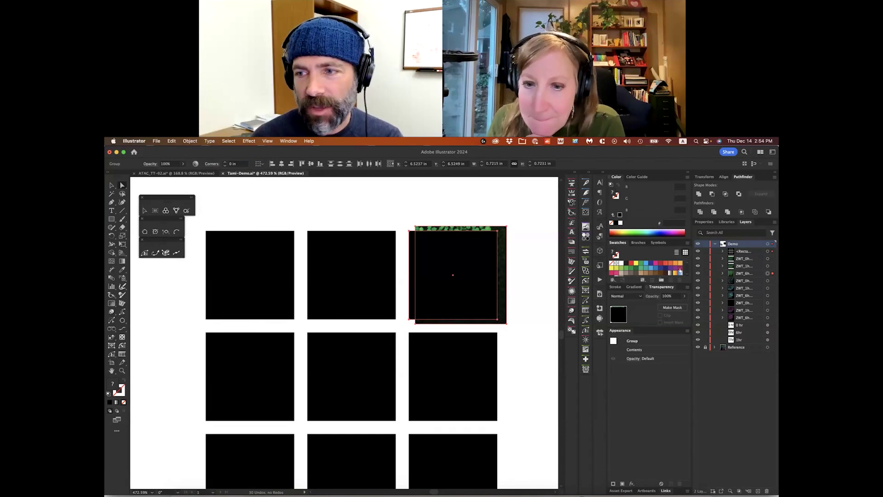
key(super+shift+g)
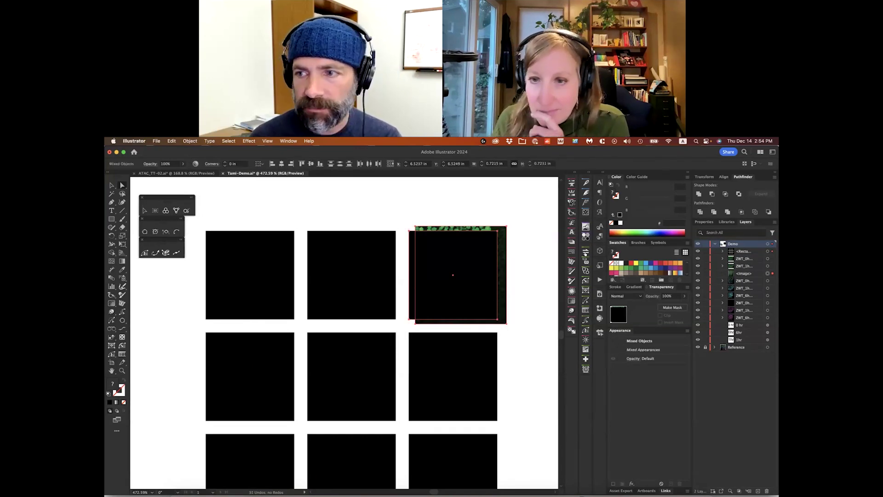
click(767, 251)
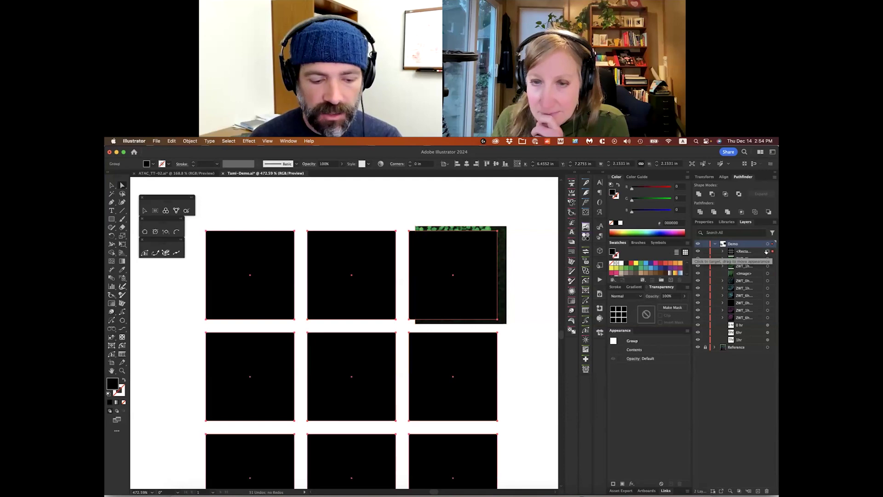
key(super+shift+g)
Make a clipping mask from the top row's last square and the green 6hr image behind it.
click(436, 205)
click(456, 242)
shift+click(501, 235)
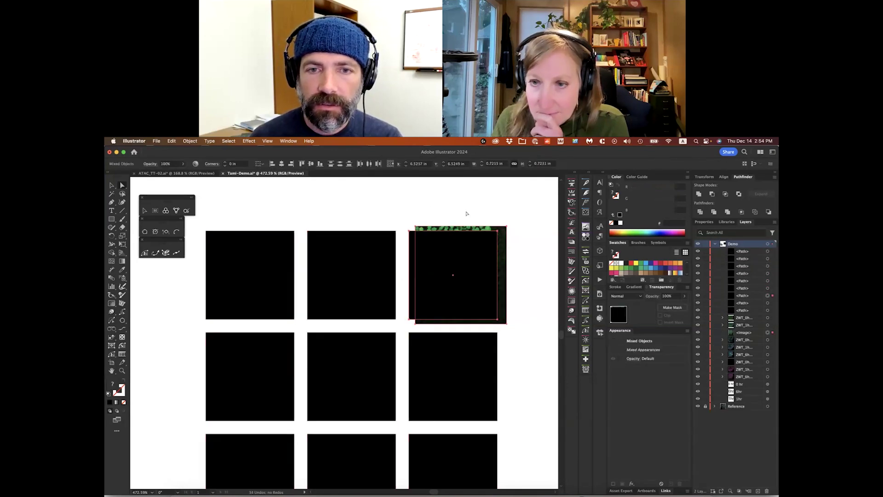
drag(405, 217, 517, 325)
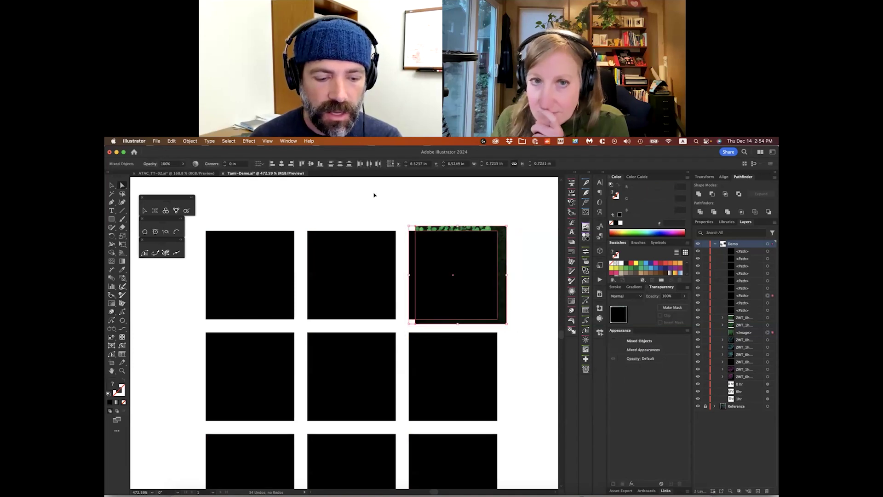
click(190, 141)
mouse_move(256, 464)
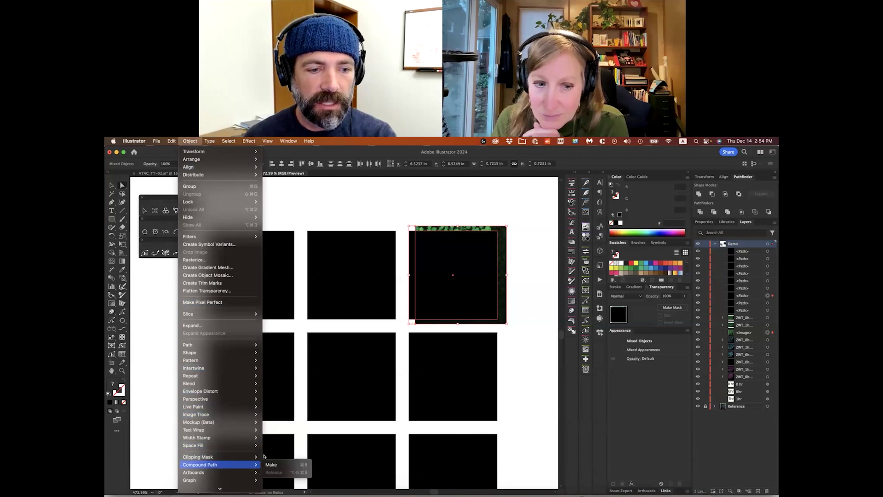
click(274, 457)
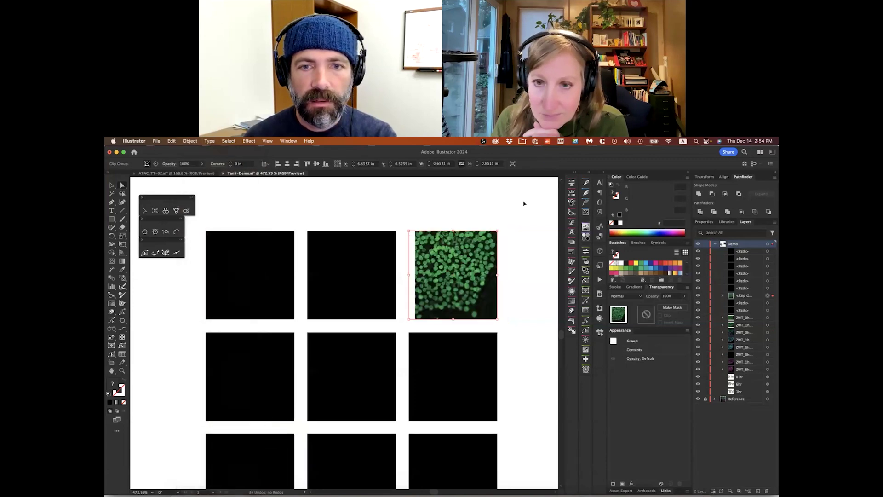
key(super+shift+a)
Move the green 1hr image onto the top row's middle square and clip it with that square.
scroll(454, 247, down, 3)
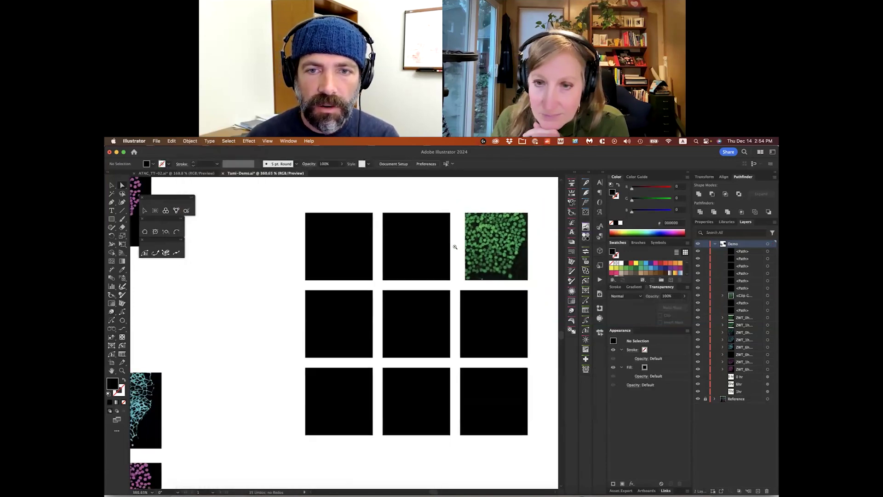
scroll(453, 250, down, 2)
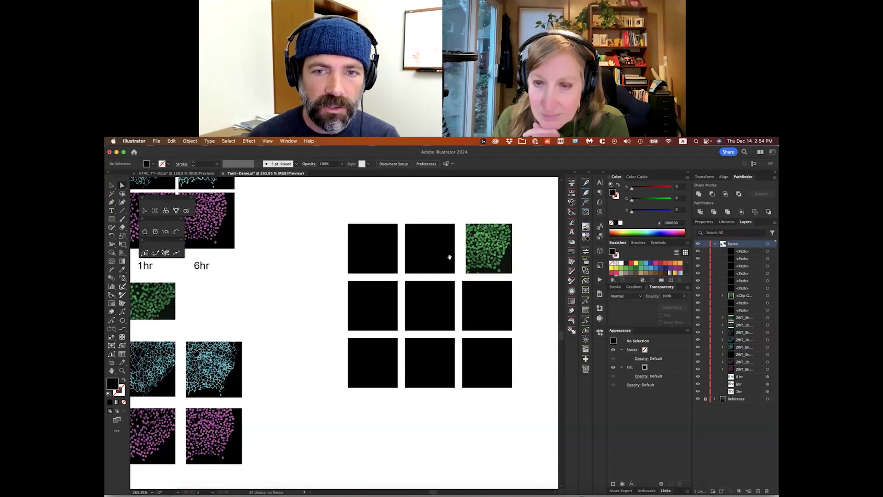
drag(166, 305, 439, 251)
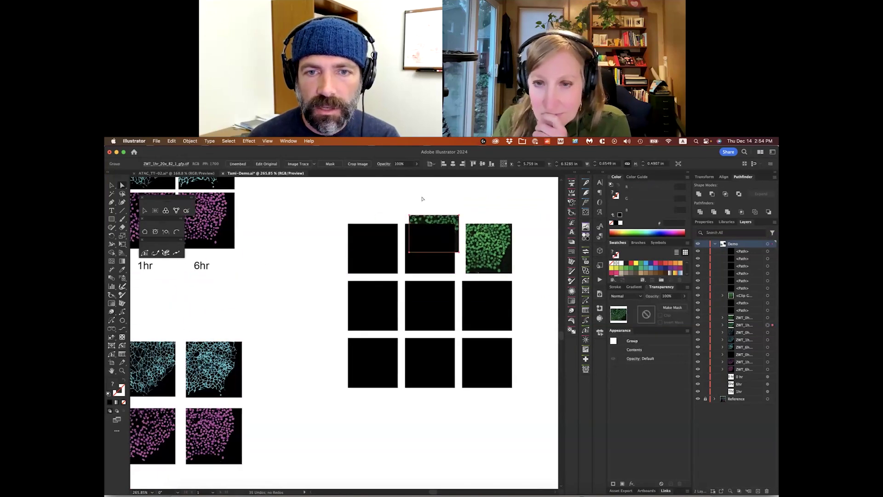
shift+click(439, 252)
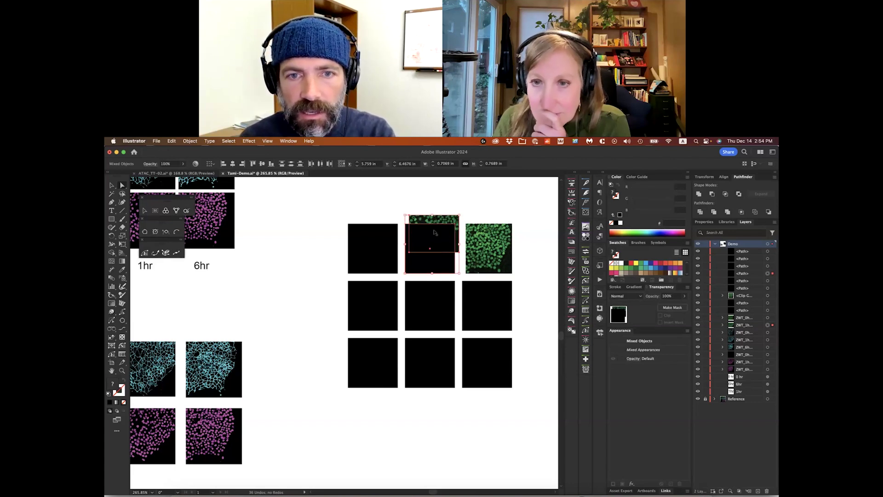
key(super+7)
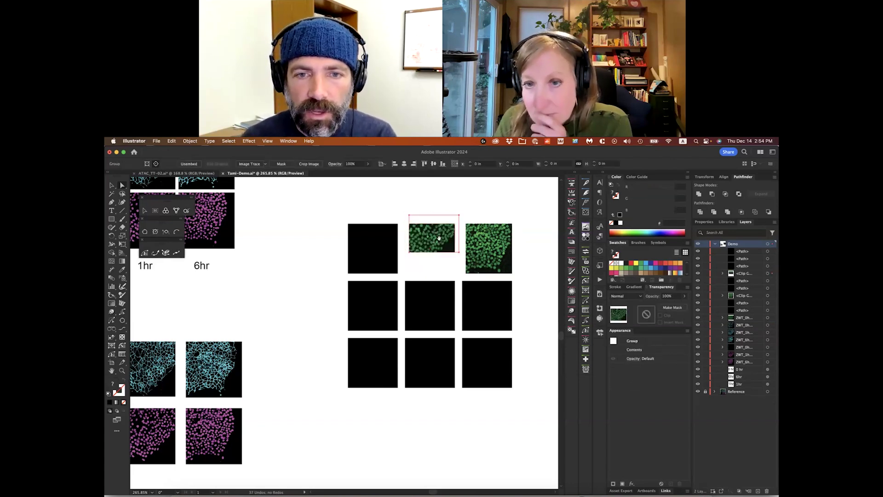
Enlarge the clipped 1hr image to about 0.87 in wide and reposition it and the green 6hr image to fill their squares.
scroll(439, 238, up, 4)
key(super+shift+a)
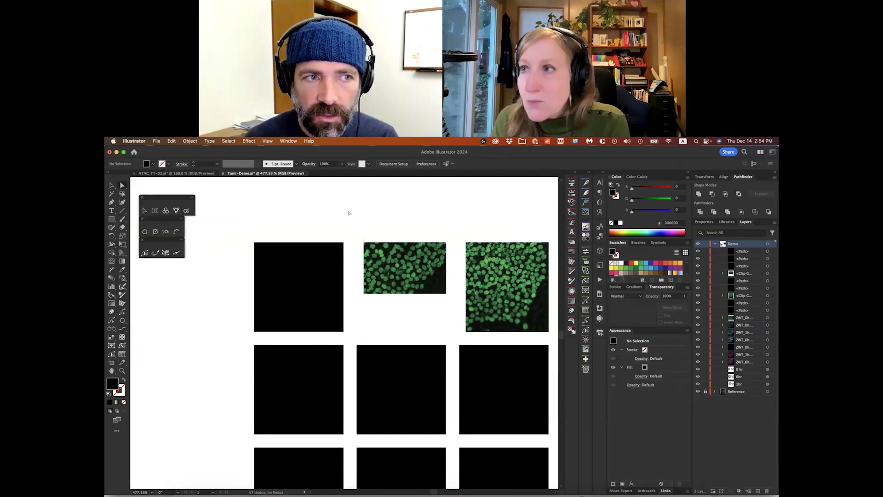
click(401, 266)
drag(400, 265, 380, 256)
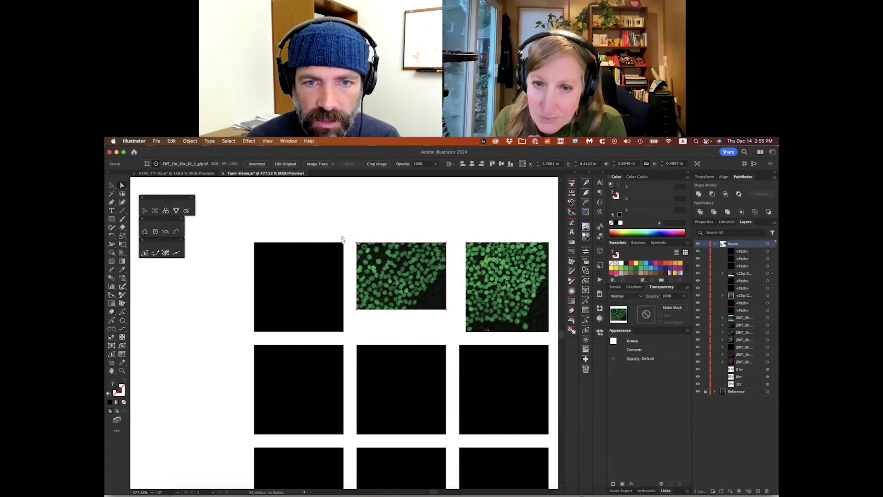
key(v)
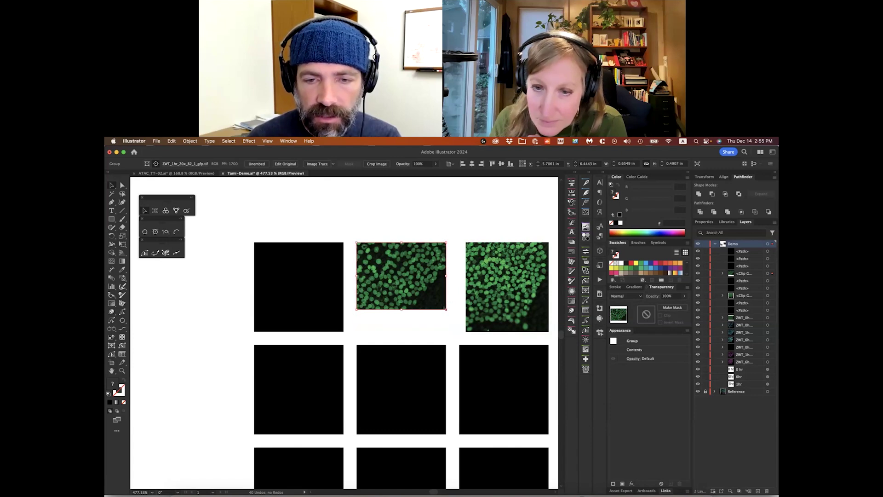
drag(449, 311, 476, 332)
key(a)
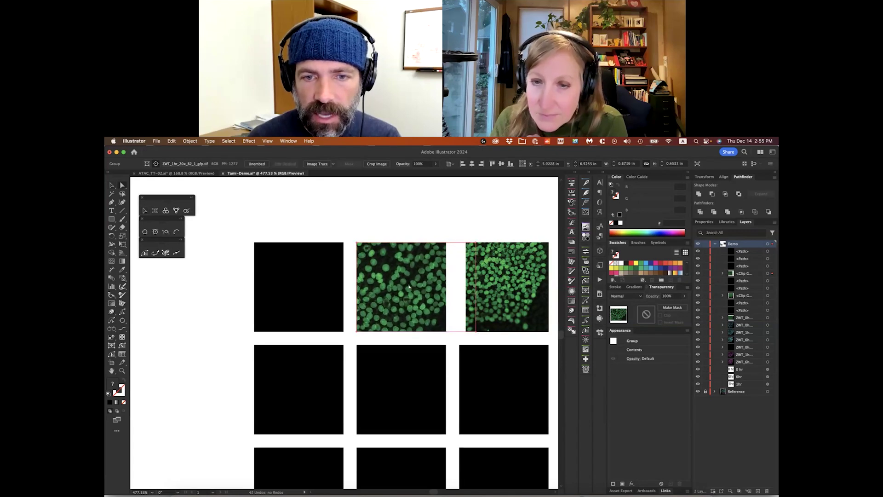
drag(373, 299, 389, 286)
drag(515, 278, 506, 276)
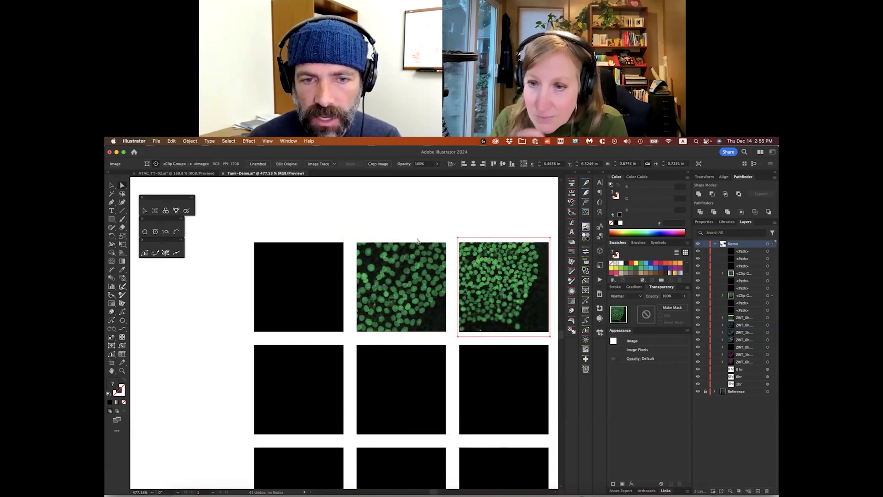
Move the green 0 hr image onto the top row's first square and clip it with that square.
scroll(475, 275, down, 3)
scroll(427, 247, right, 2)
scroll(427, 247, up, 1)
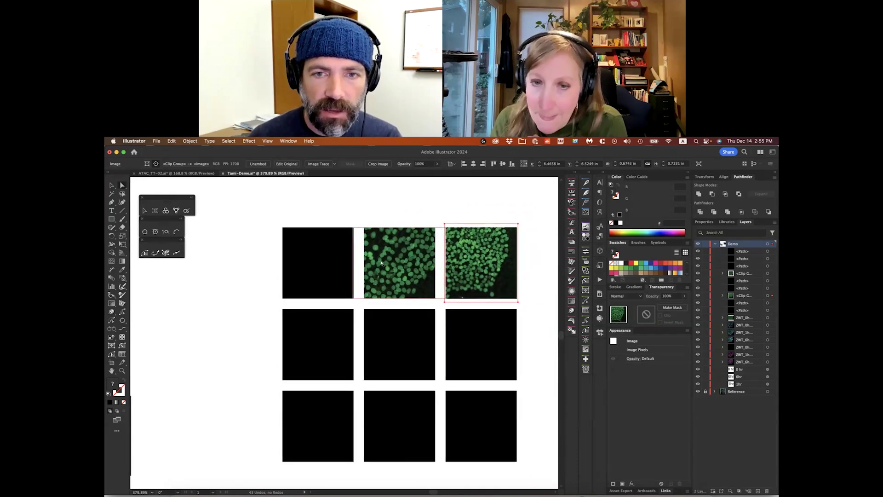
scroll(382, 262, left, 2)
scroll(384, 263, down, 2)
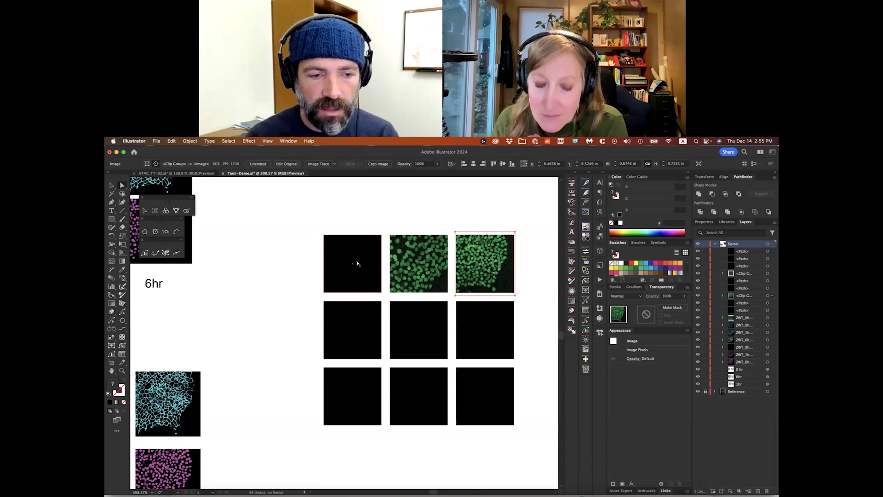
drag(314, 287, 361, 237)
scroll(295, 309, down, 5)
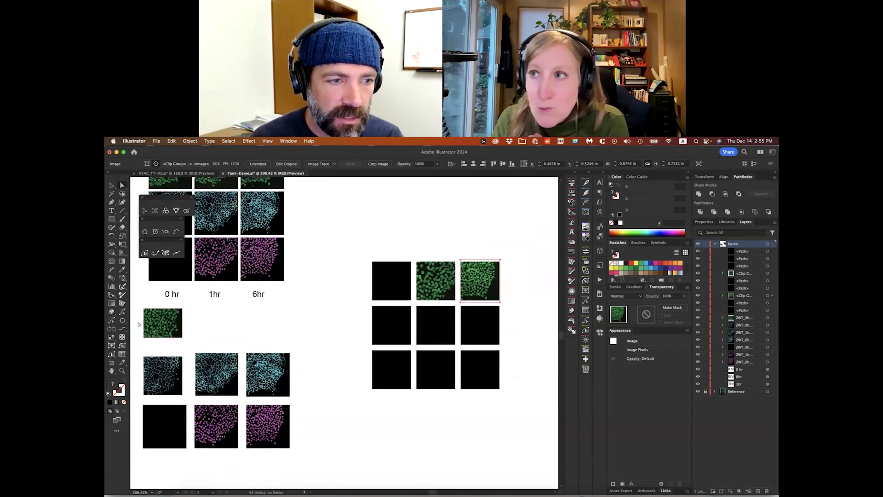
drag(179, 331, 396, 283)
shift+click(403, 288)
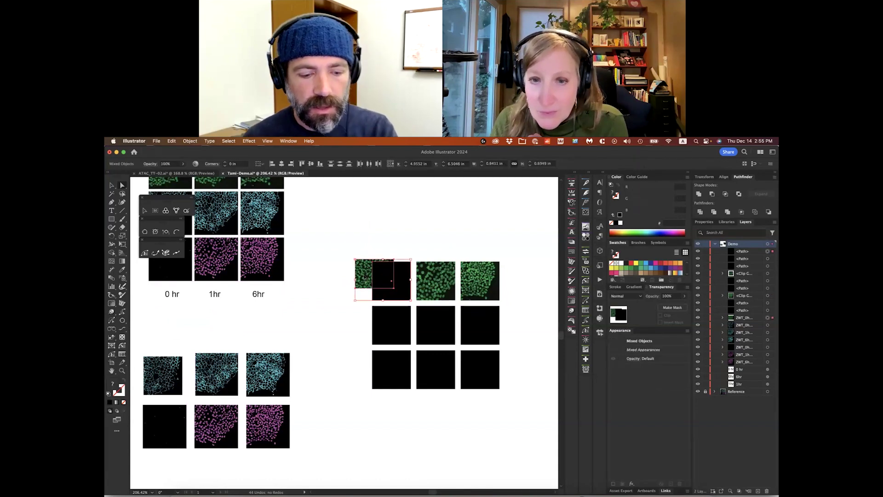
key(super+7)
Reposition the clipped 0 hr image and enlarge it to about 0.87 in wide so it fills the first square.
scroll(364, 276, up, 4)
click(363, 275)
drag(372, 275, 387, 276)
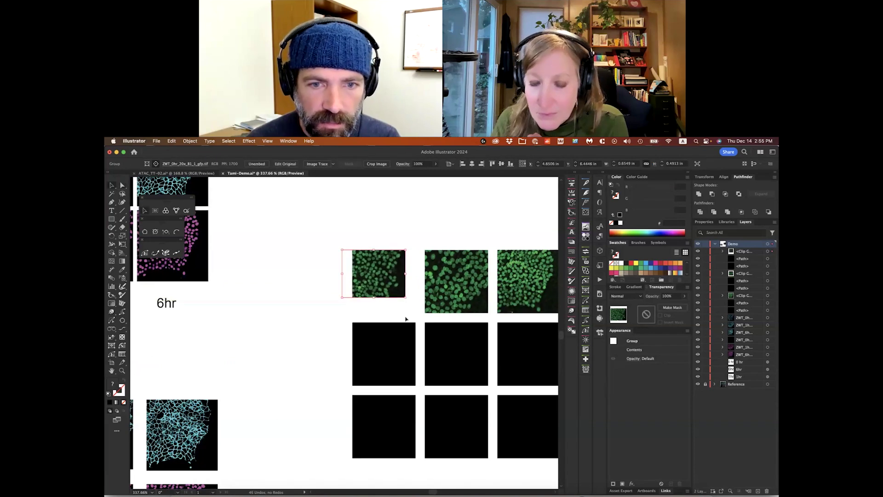
drag(406, 297, 427, 313)
click(302, 298)
drag(394, 283, 404, 282)
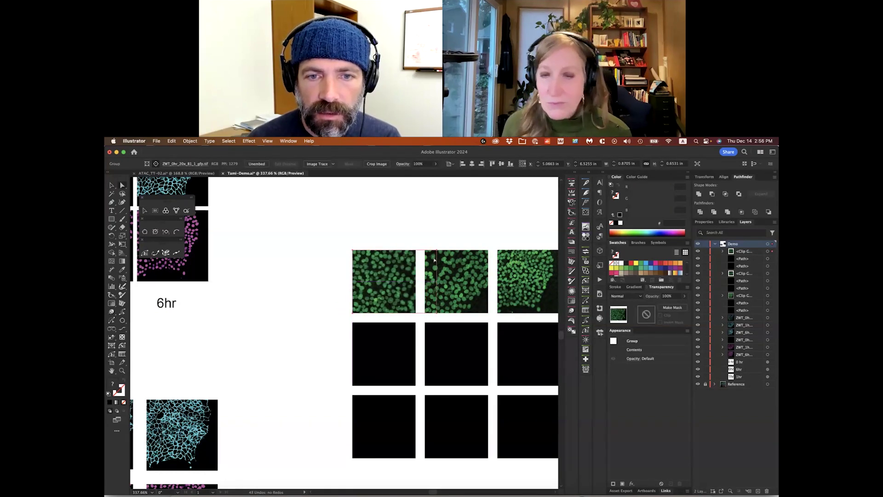
scroll(435, 261, down, 5)
click(405, 224)
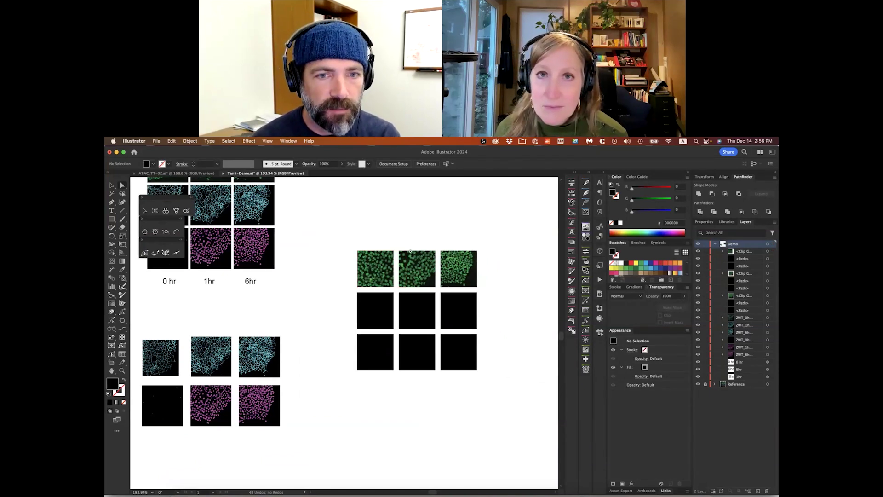
scroll(405, 224, down, 5)
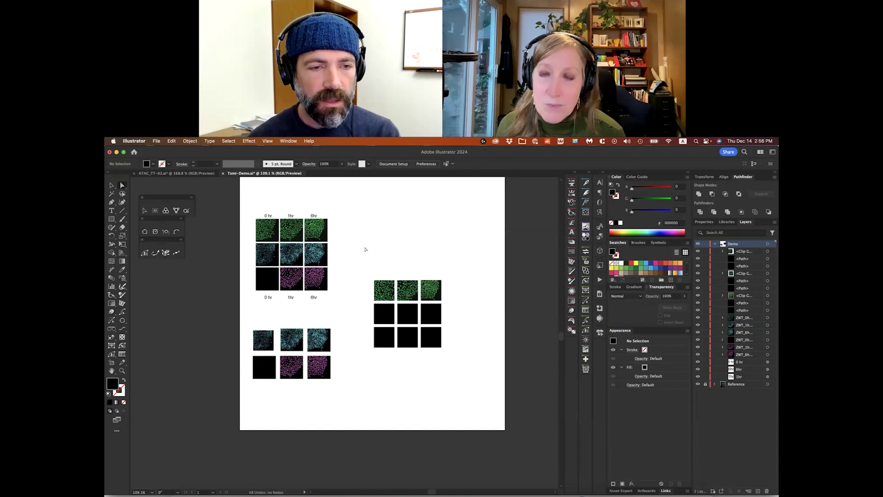
click(266, 340)
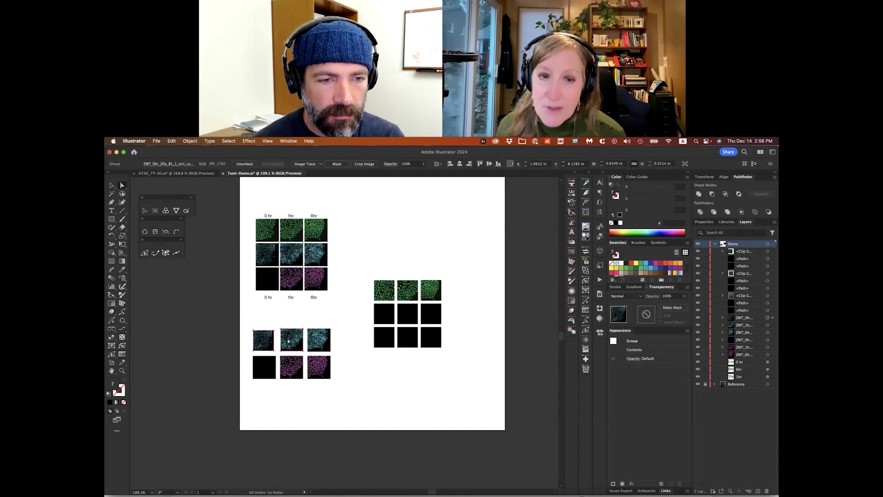
shift+click(291, 340)
scroll(317, 343, up, 5)
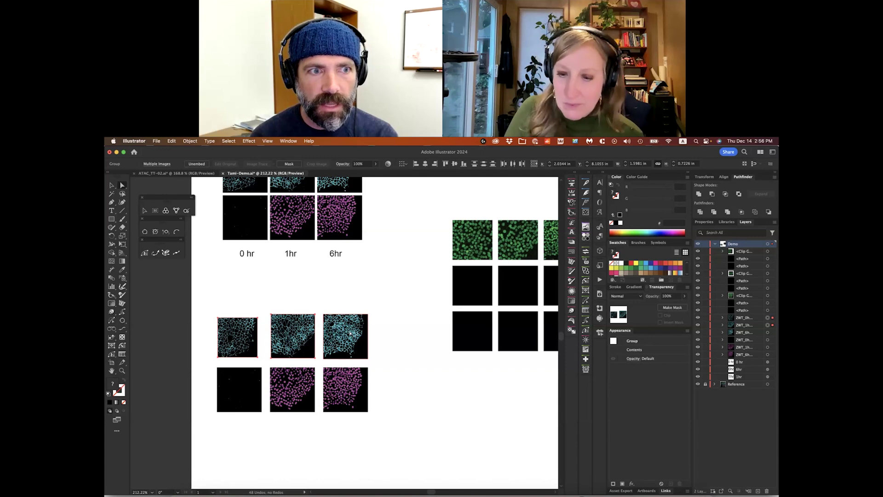
click(424, 268)
scroll(350, 295, down, 5)
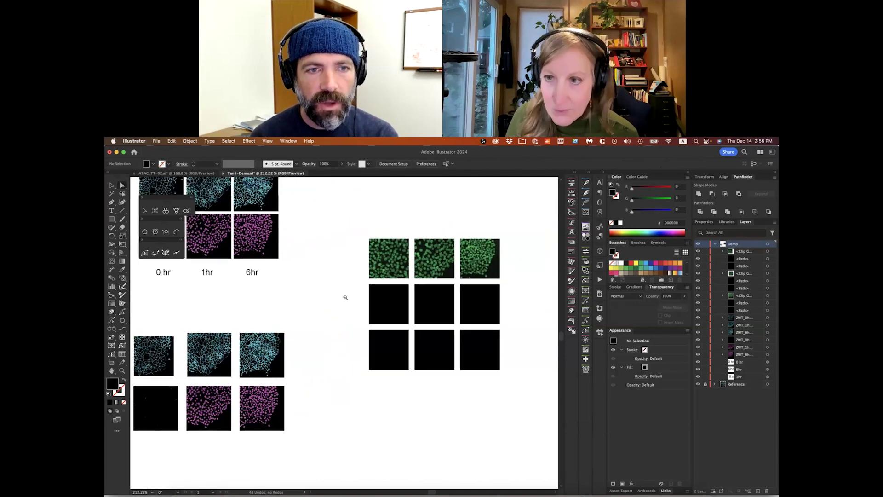